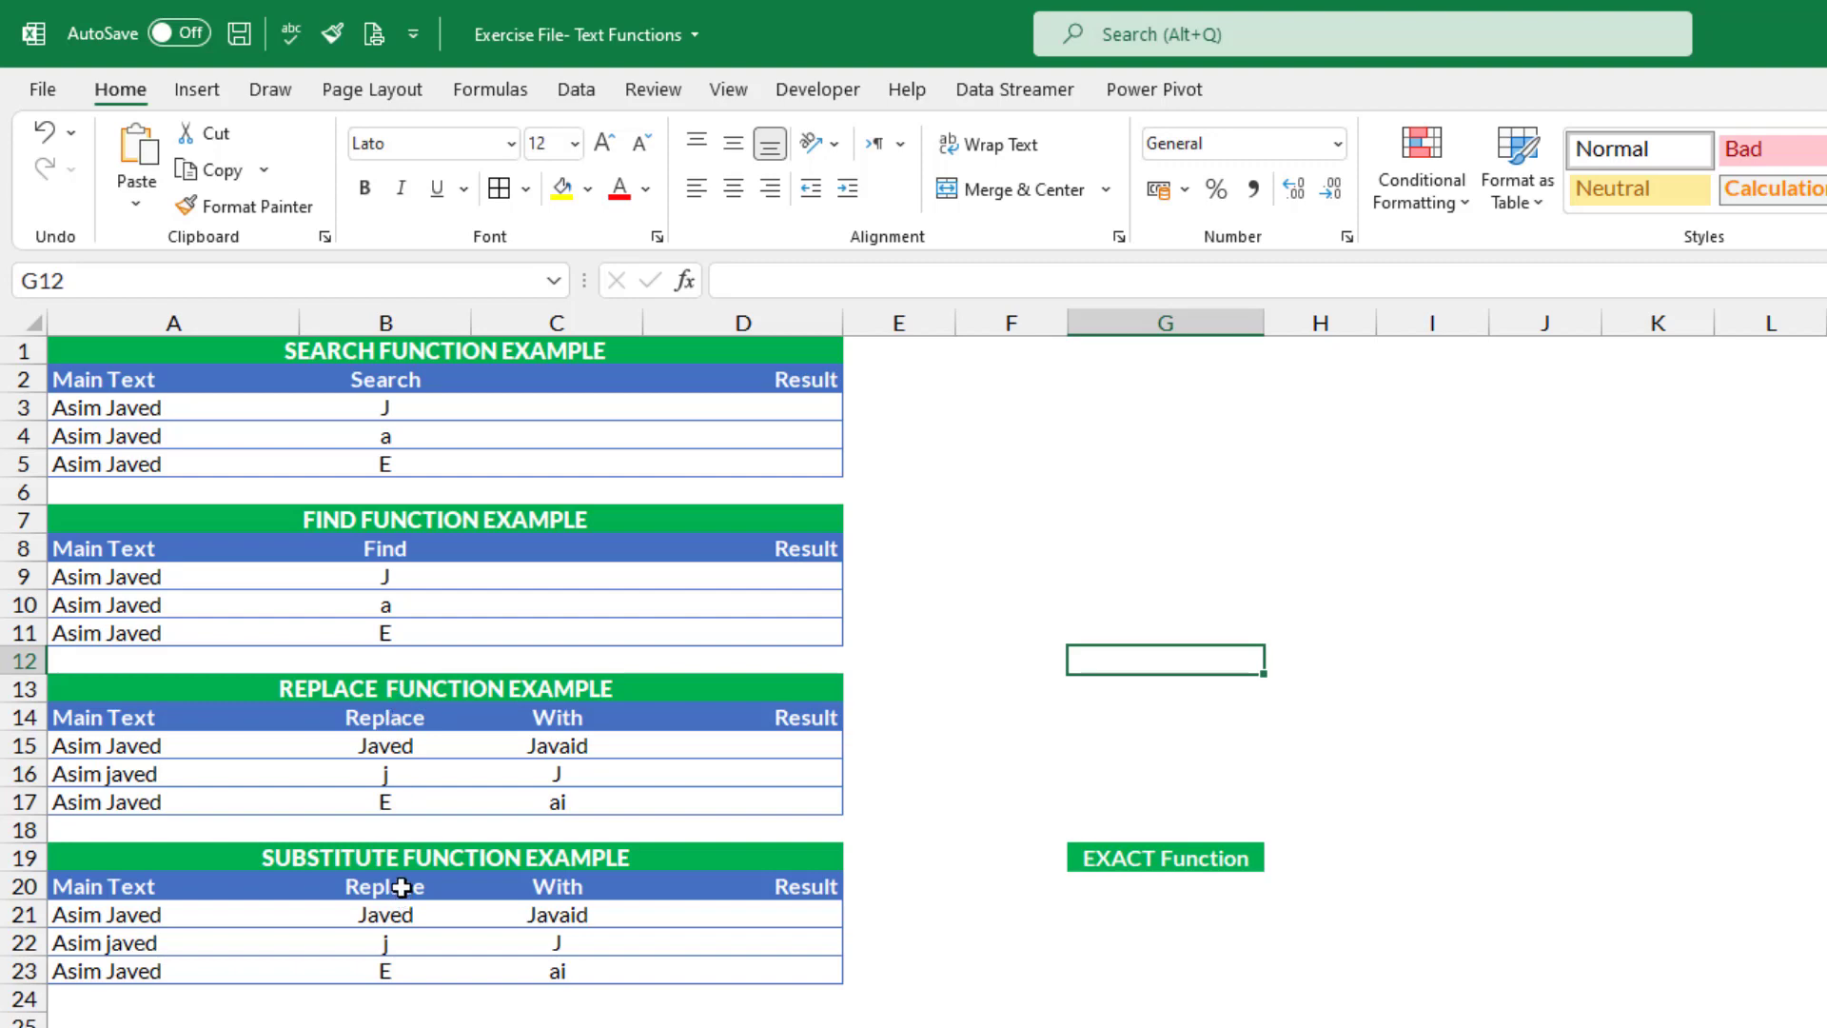
{"action": "left_click", "coordinate": [751, 409]}
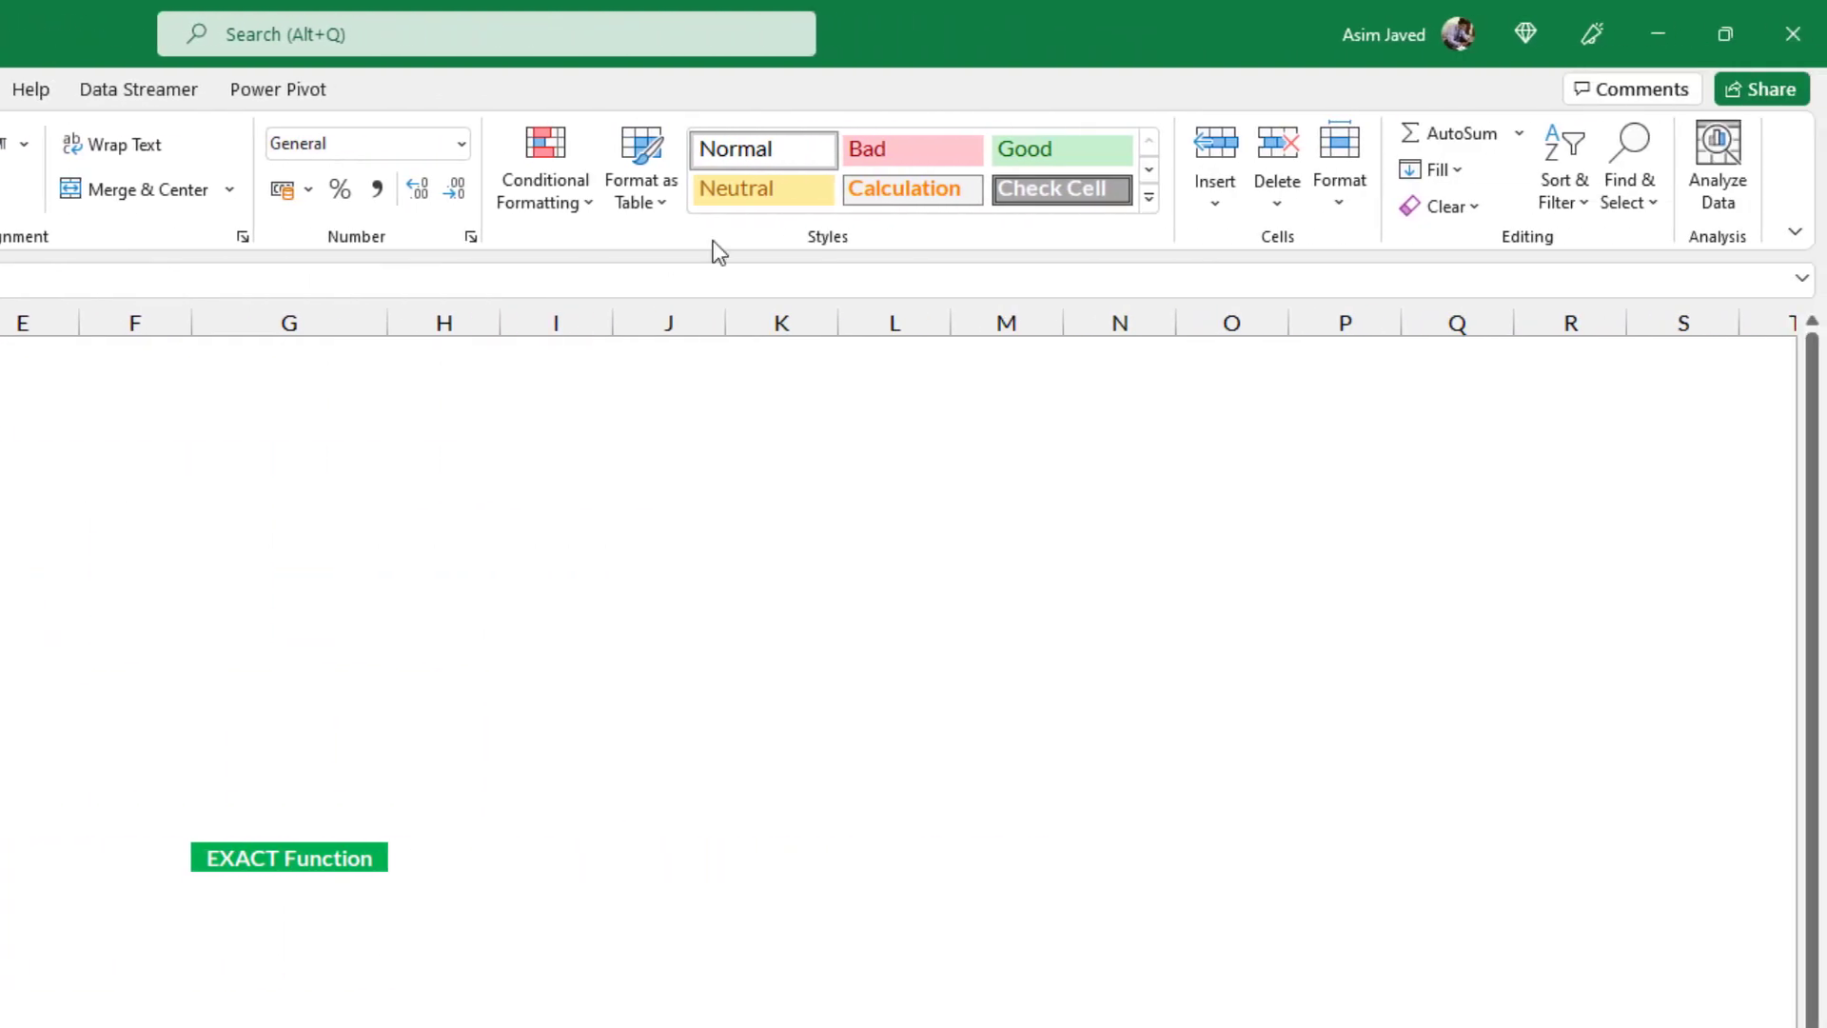
{"action": "left_click", "coordinate": [1657, 213]}
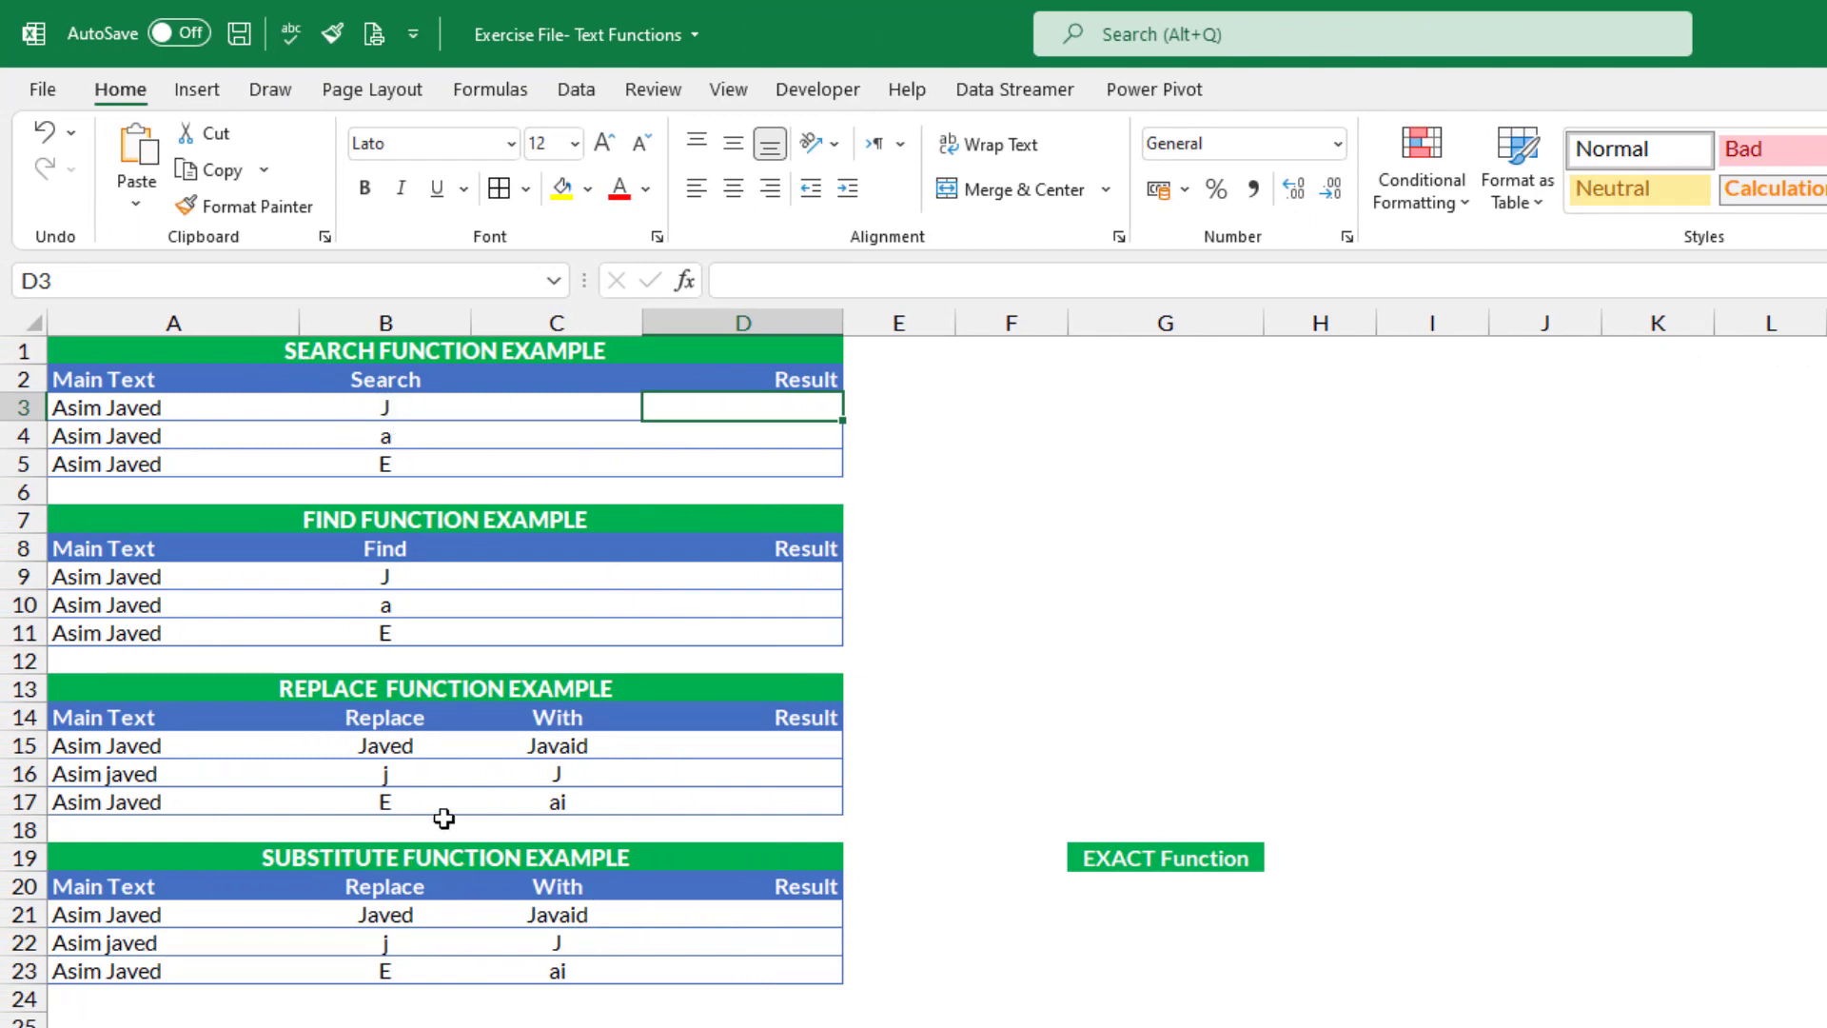
{"action": "left_click", "coordinate": [689, 754]}
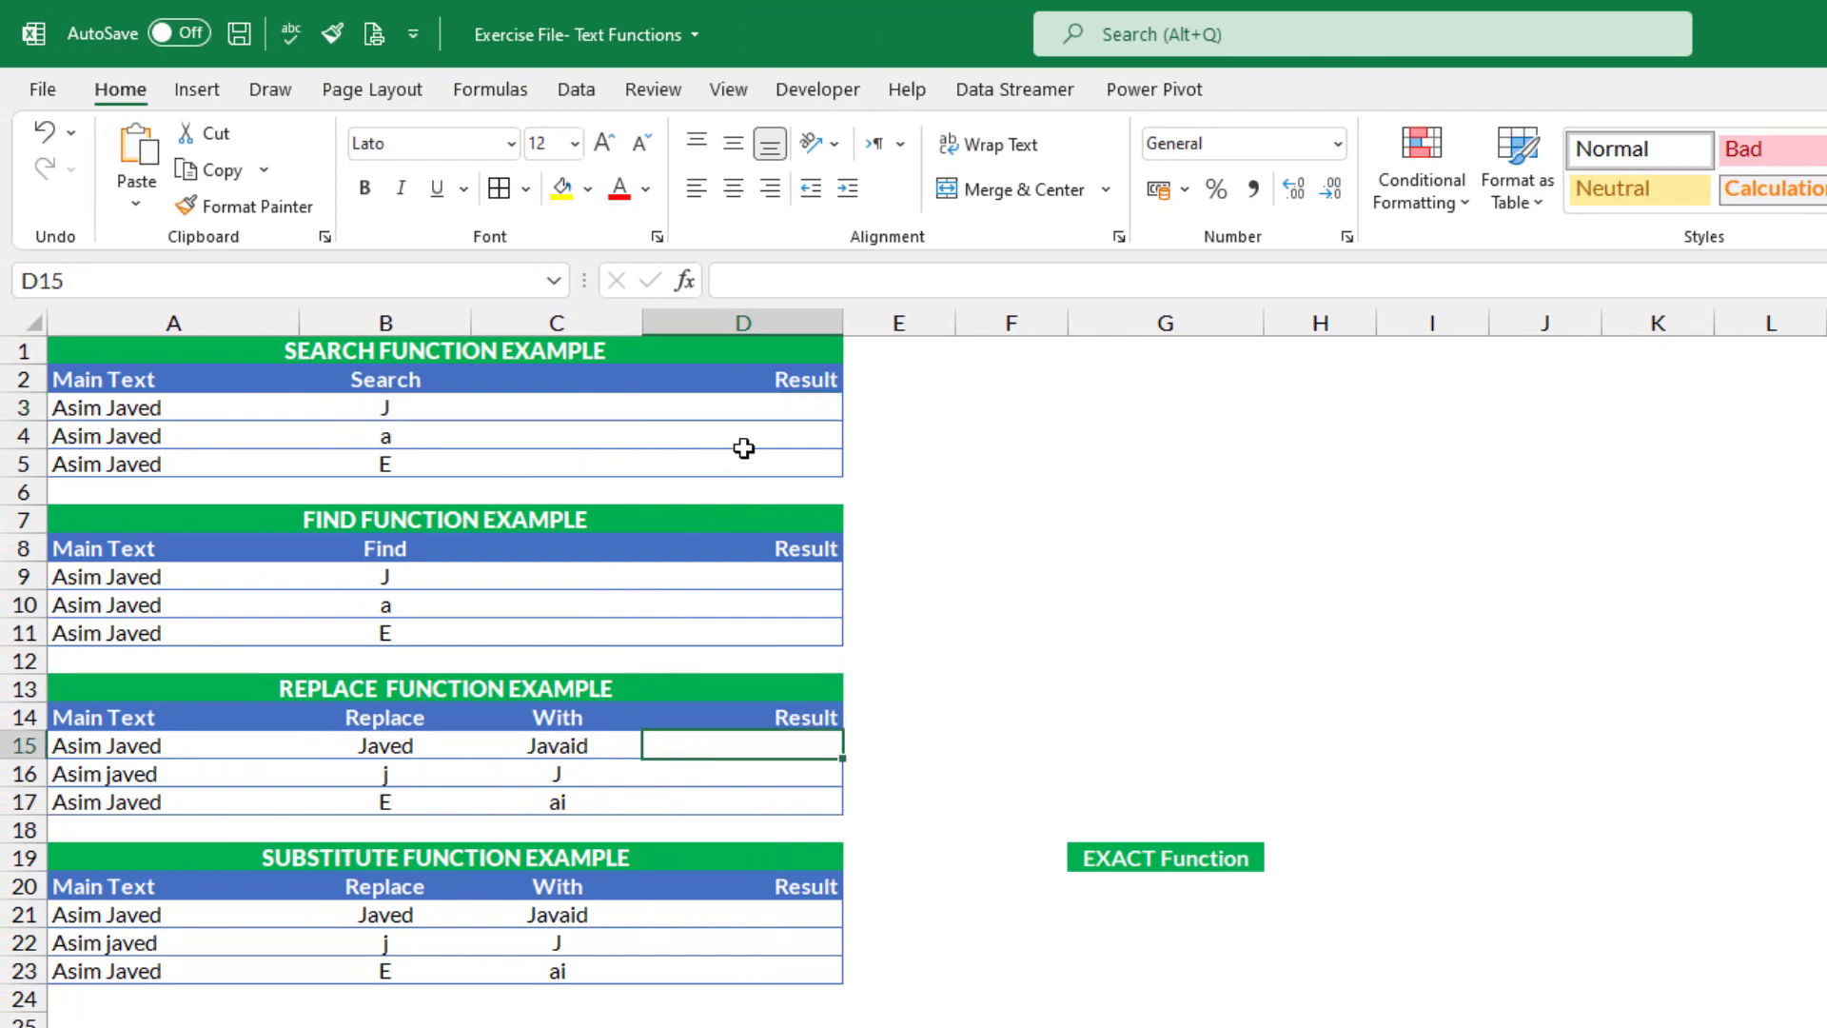
{"action": "left_click", "coordinate": [766, 408]}
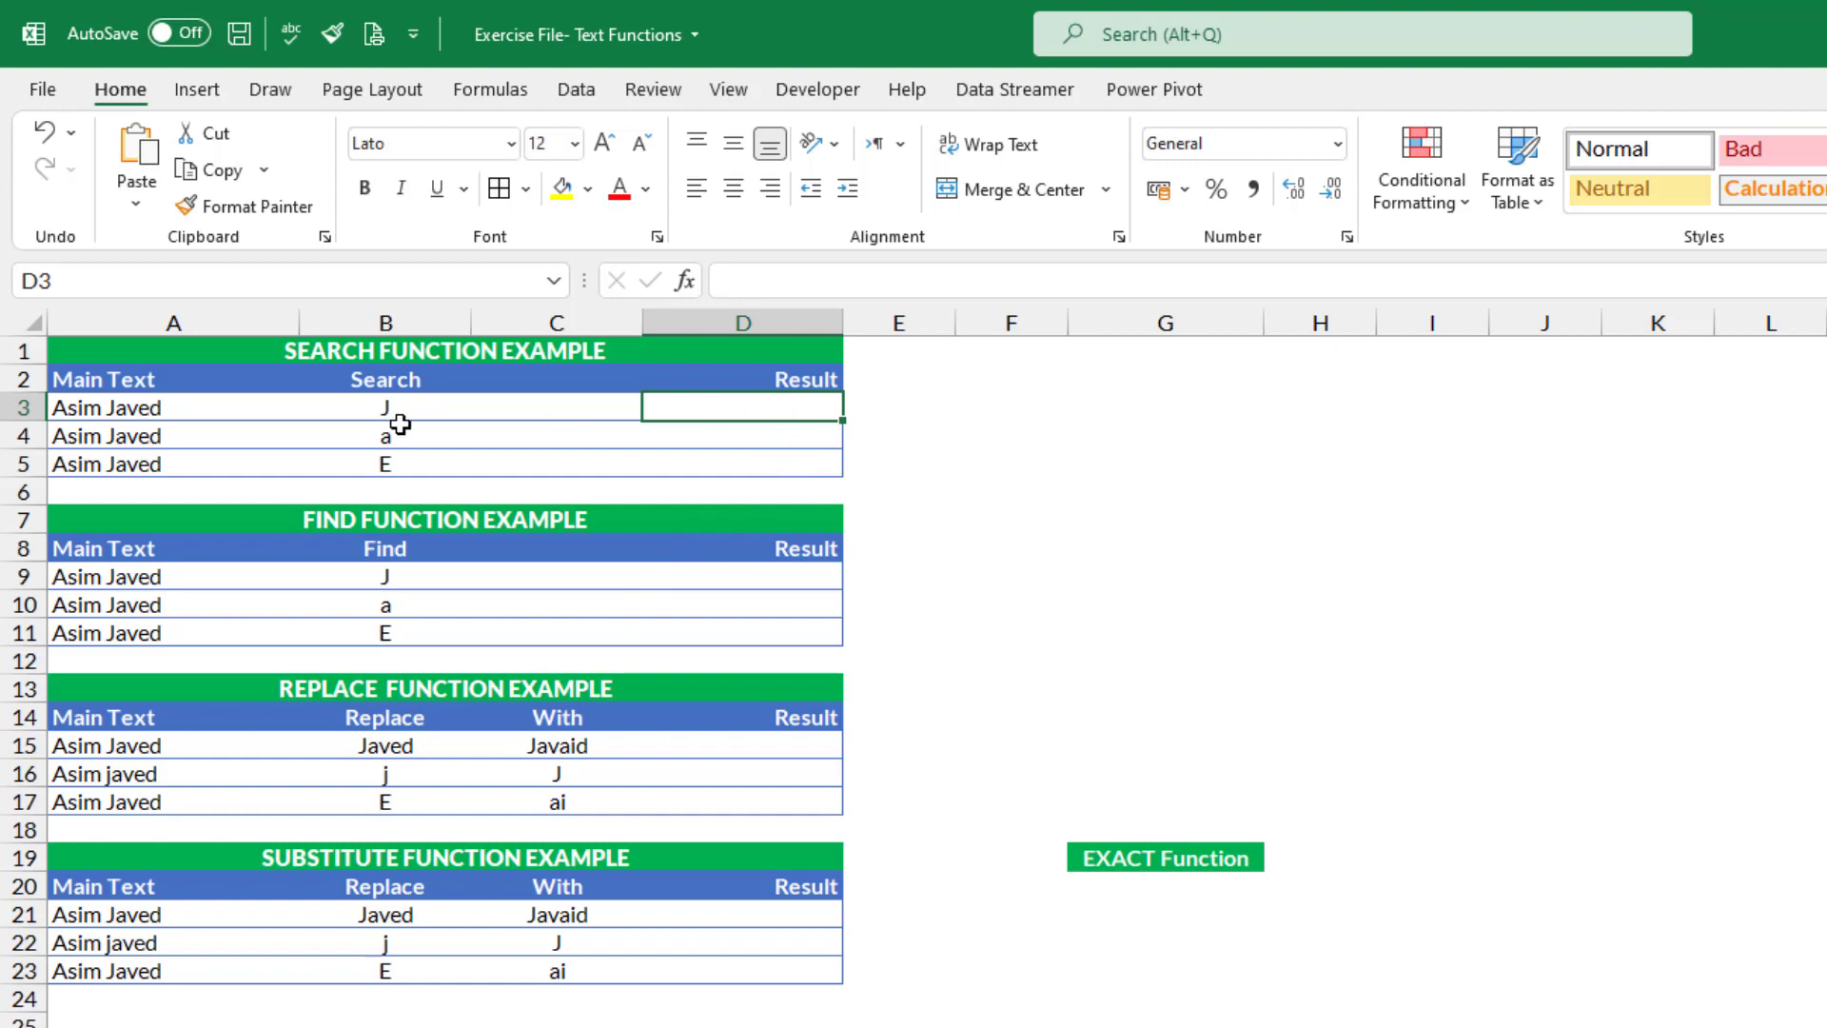
Examine the Main Text entries and the search letters in rows 3 to 5 of the SEARCH function example.
{"action": "left_click", "coordinate": [121, 384]}
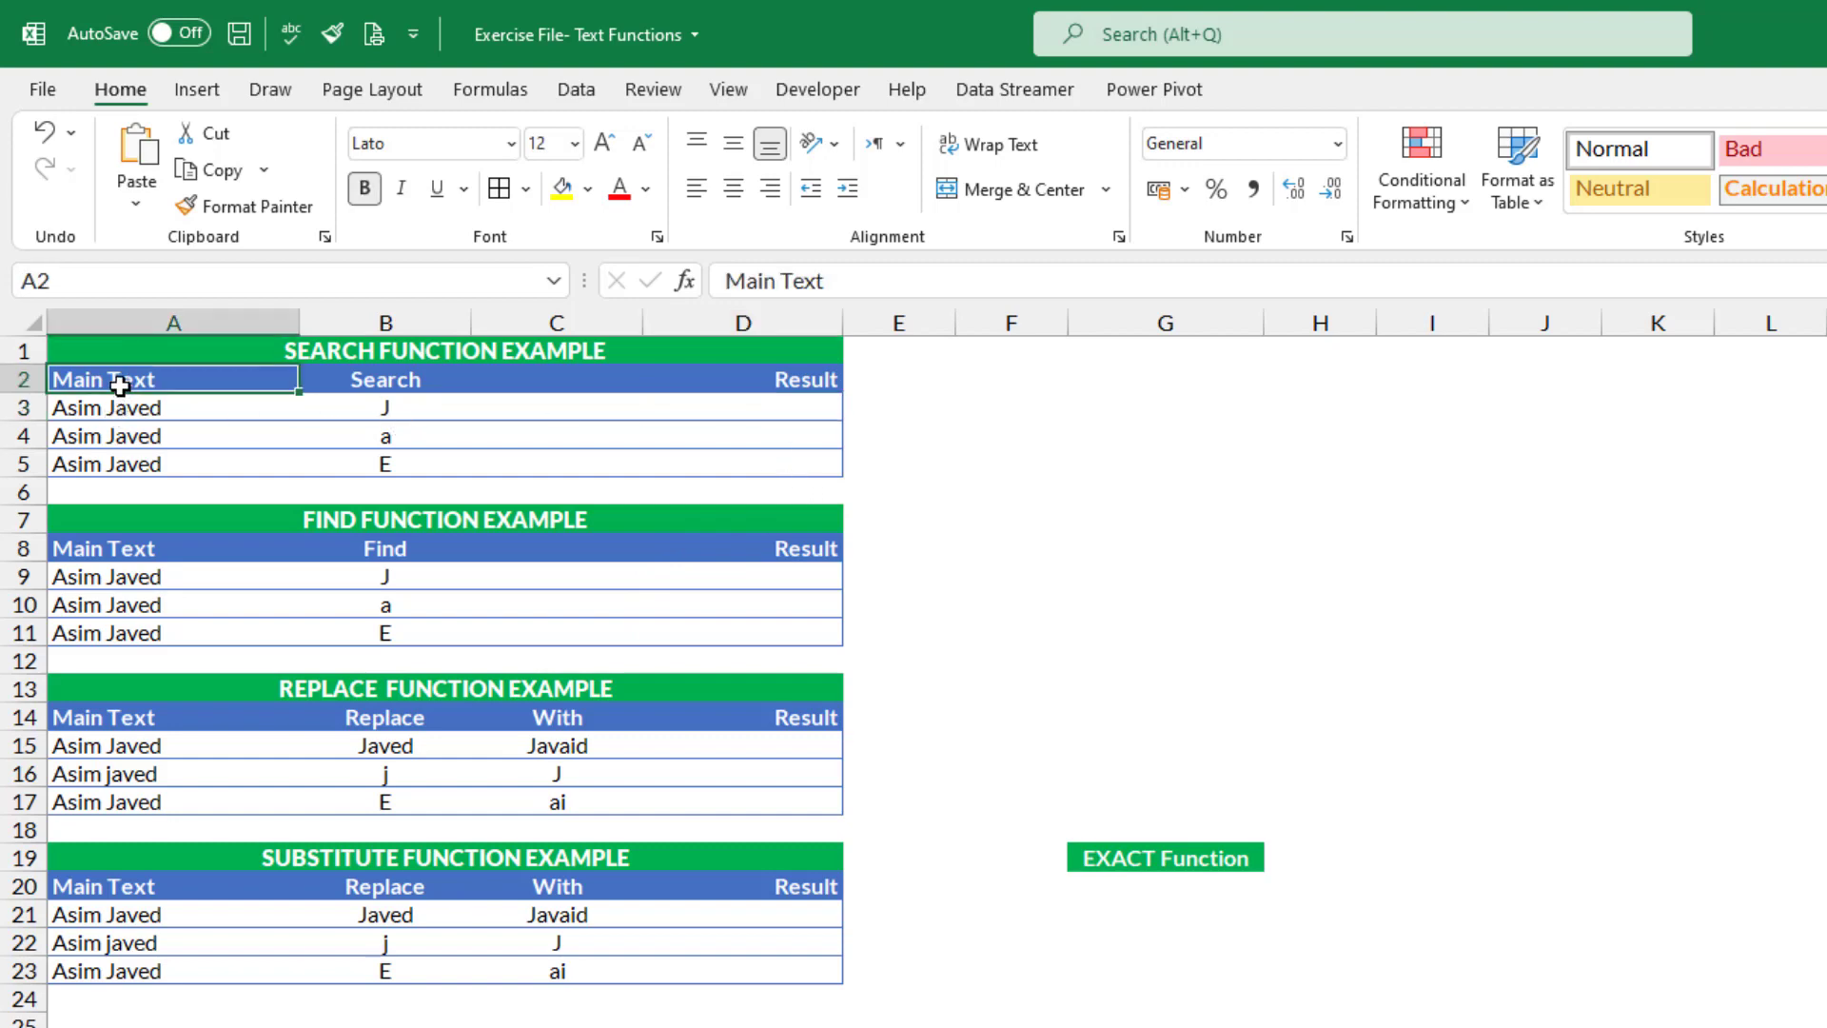
{"action": "key", "text": "Down"}
{"action": "key", "text": "Down"}
{"action": "key", "text": "Down"}
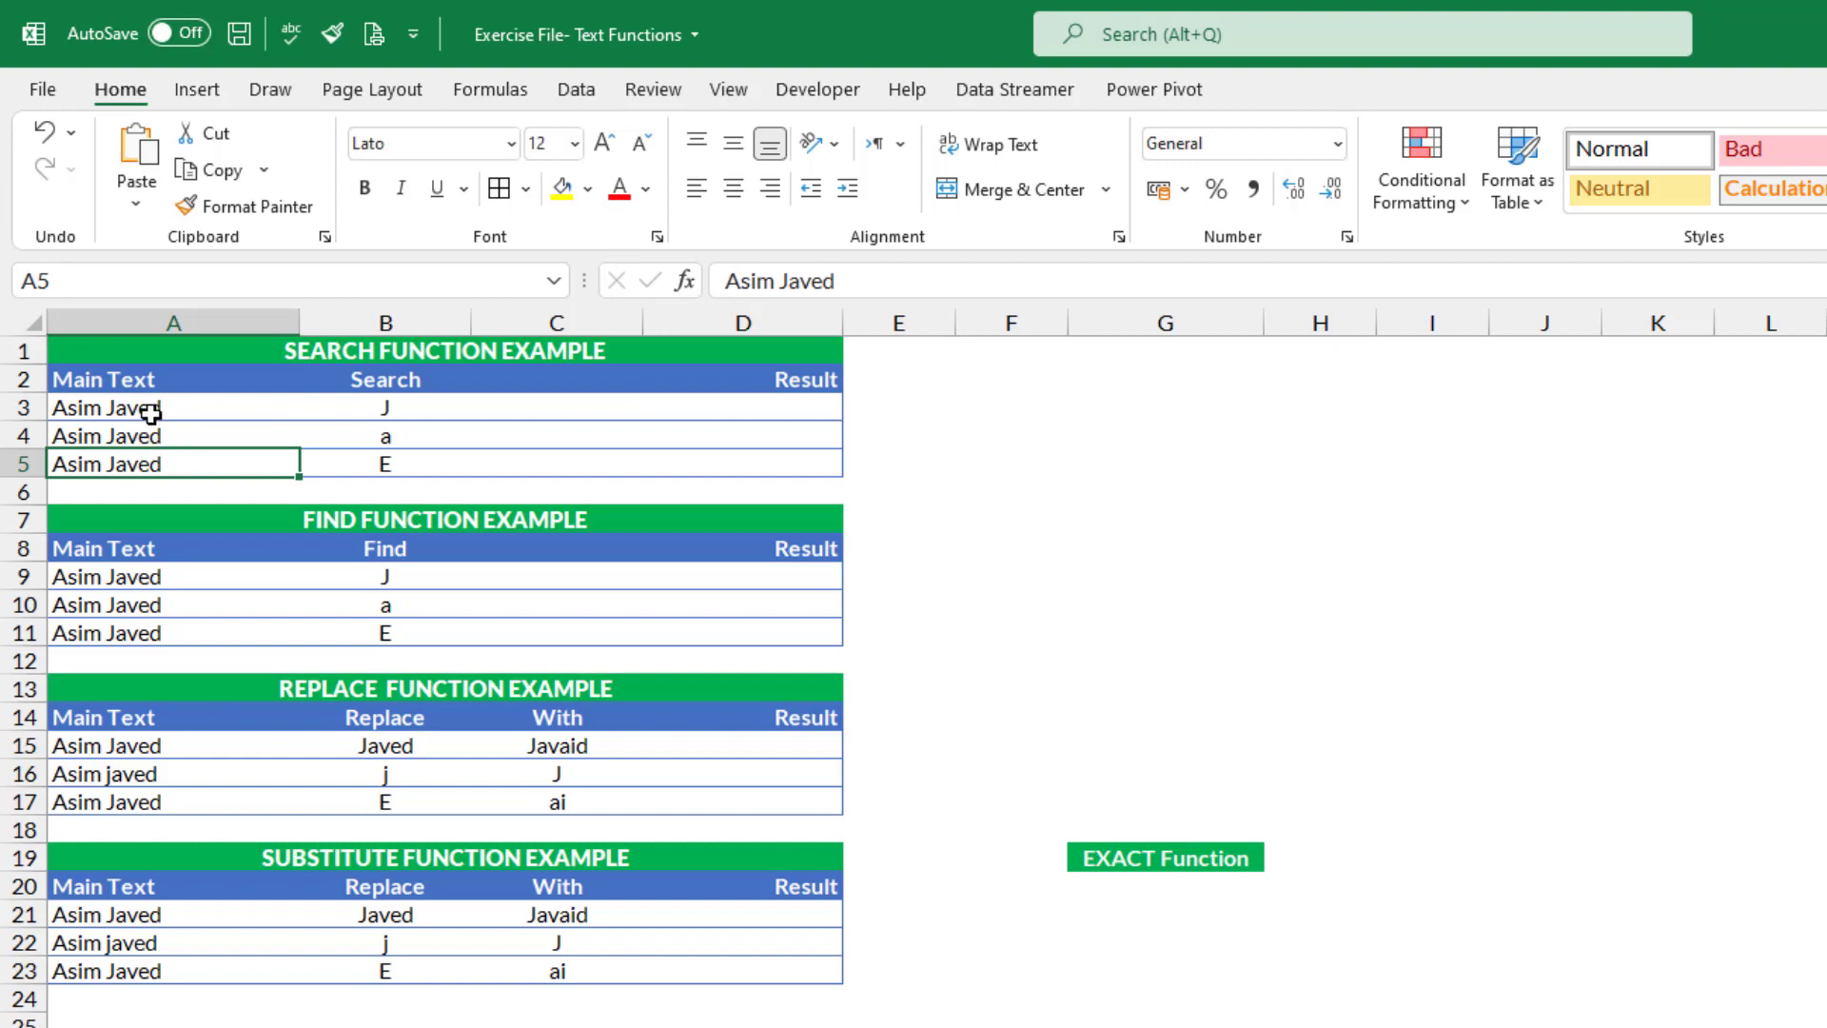
{"action": "left_click_drag", "start_coordinate": [146, 408], "coordinate": [152, 465]}
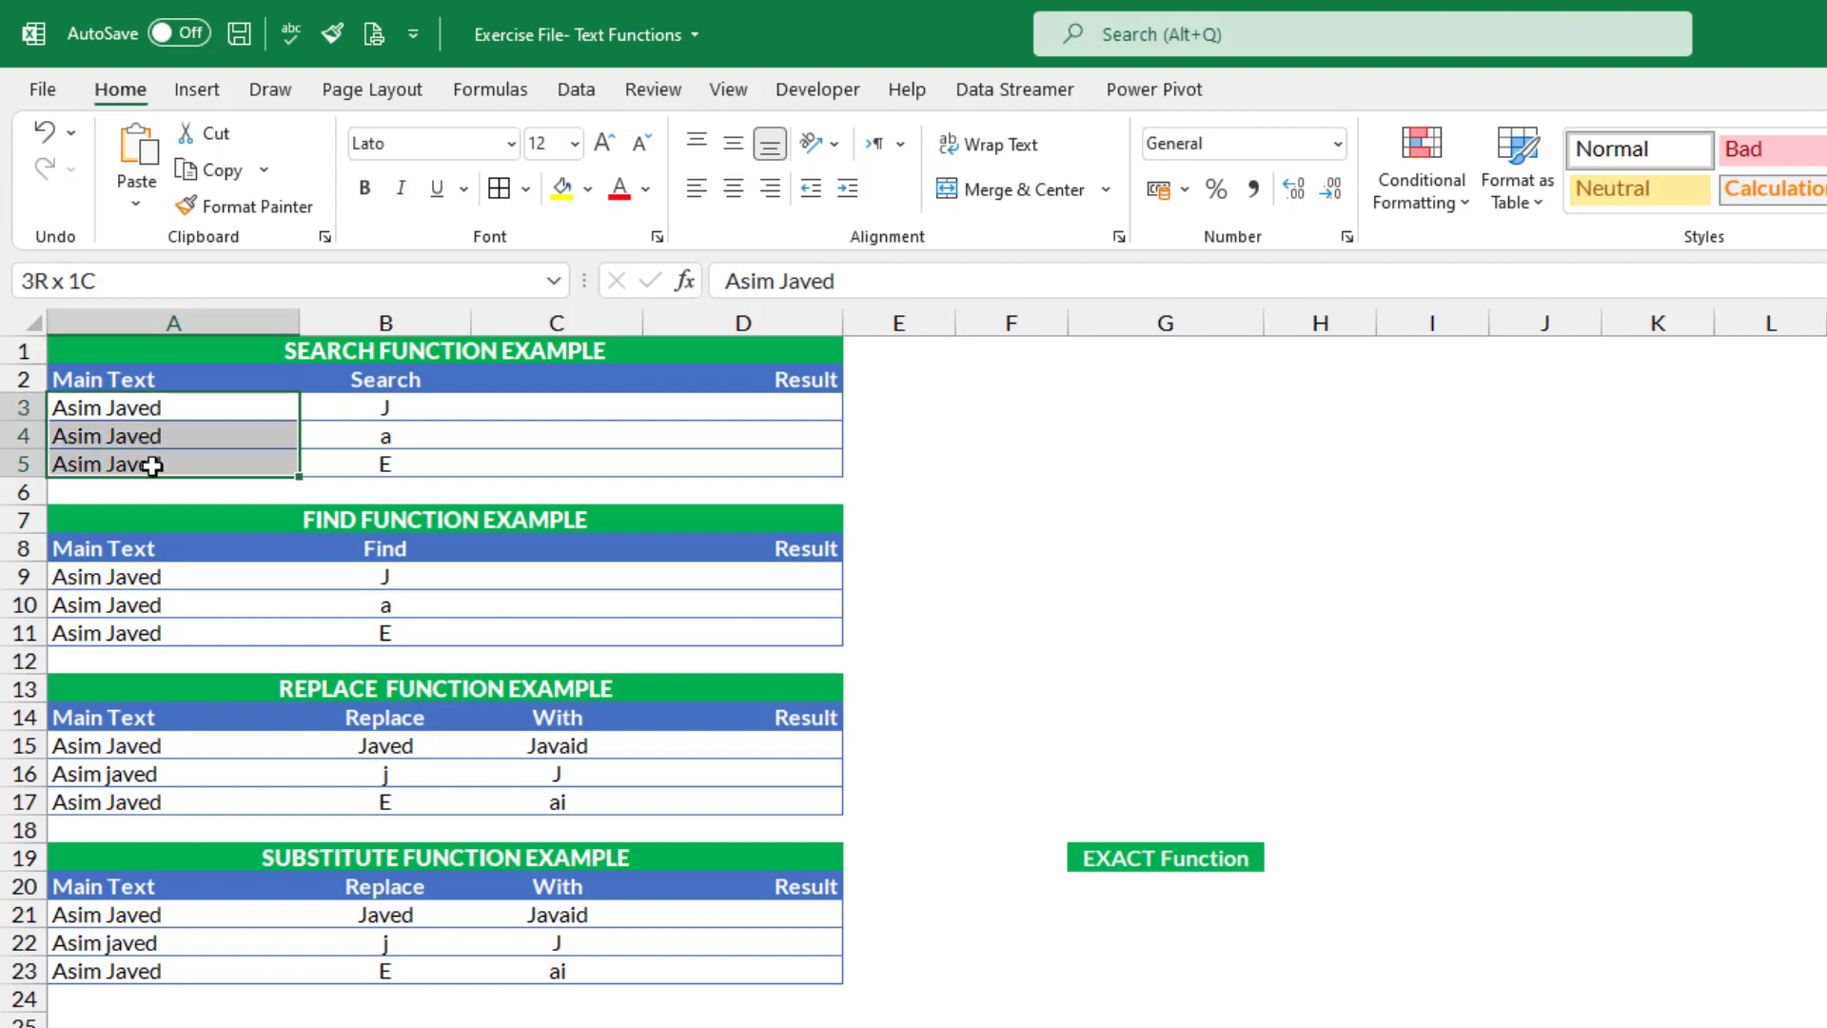
{"action": "left_click", "coordinate": [409, 408]}
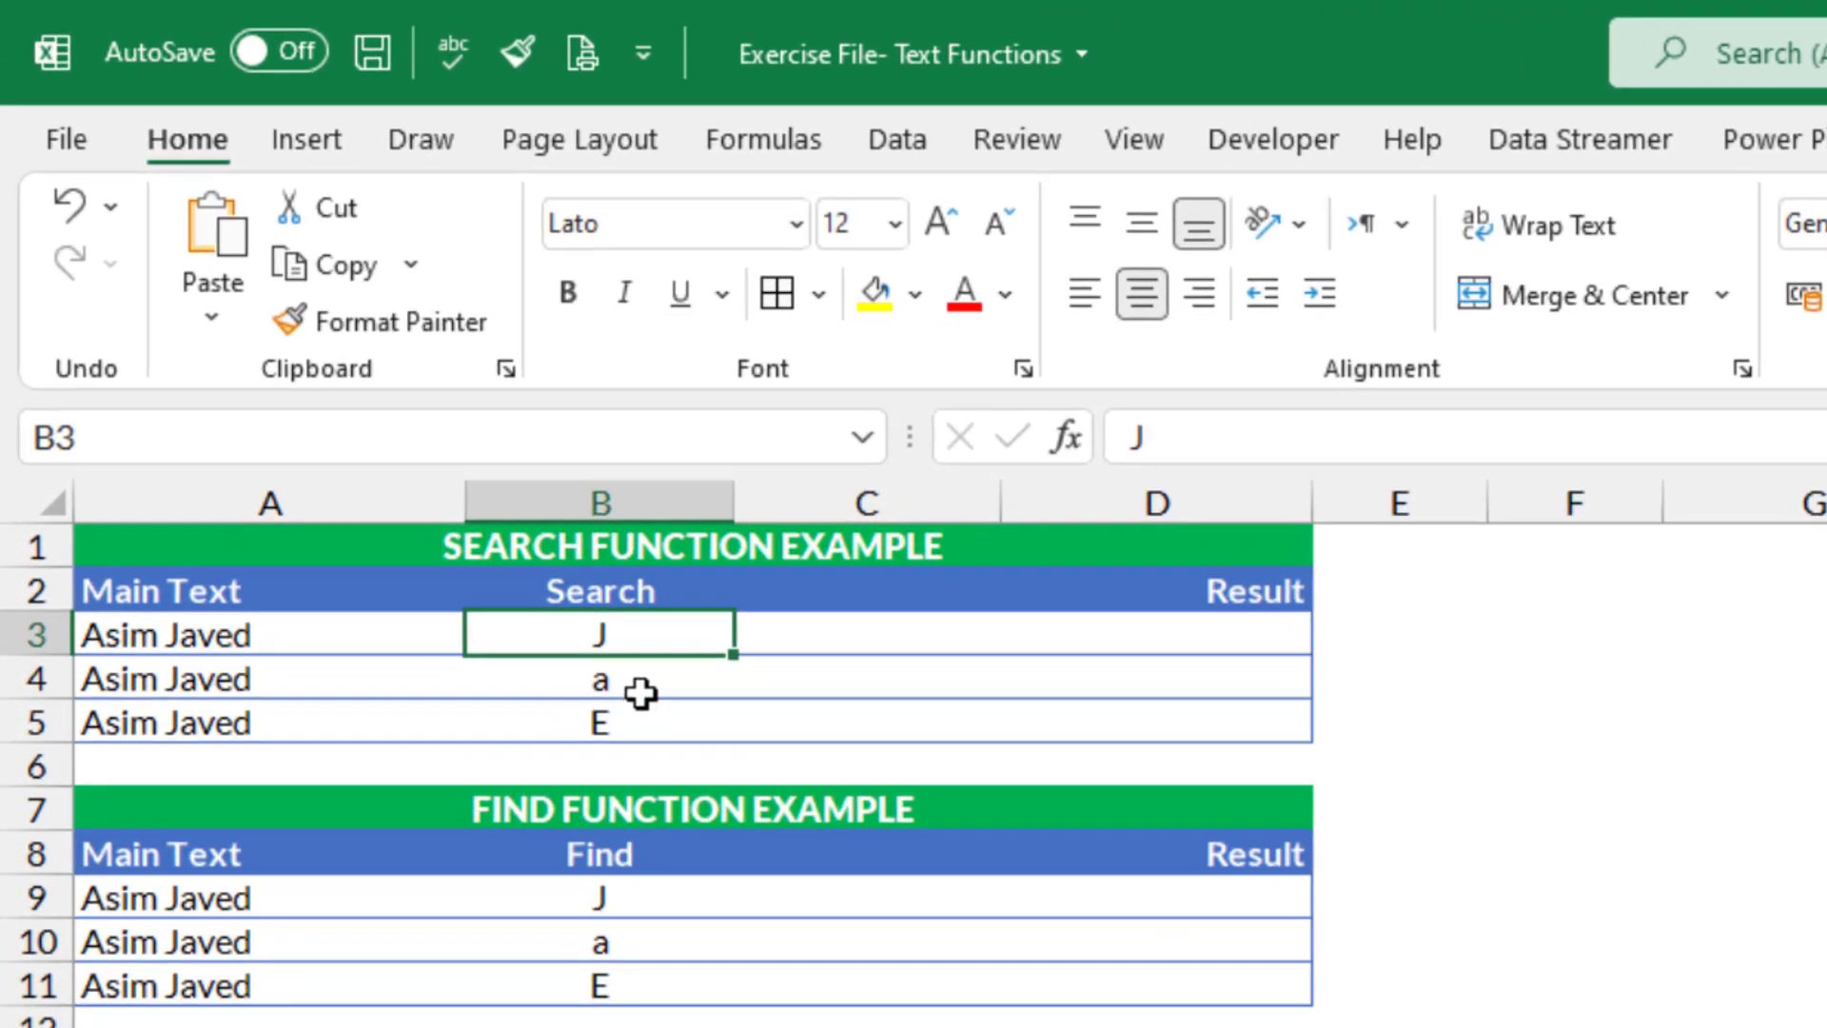
{"action": "left_click", "coordinate": [639, 693]}
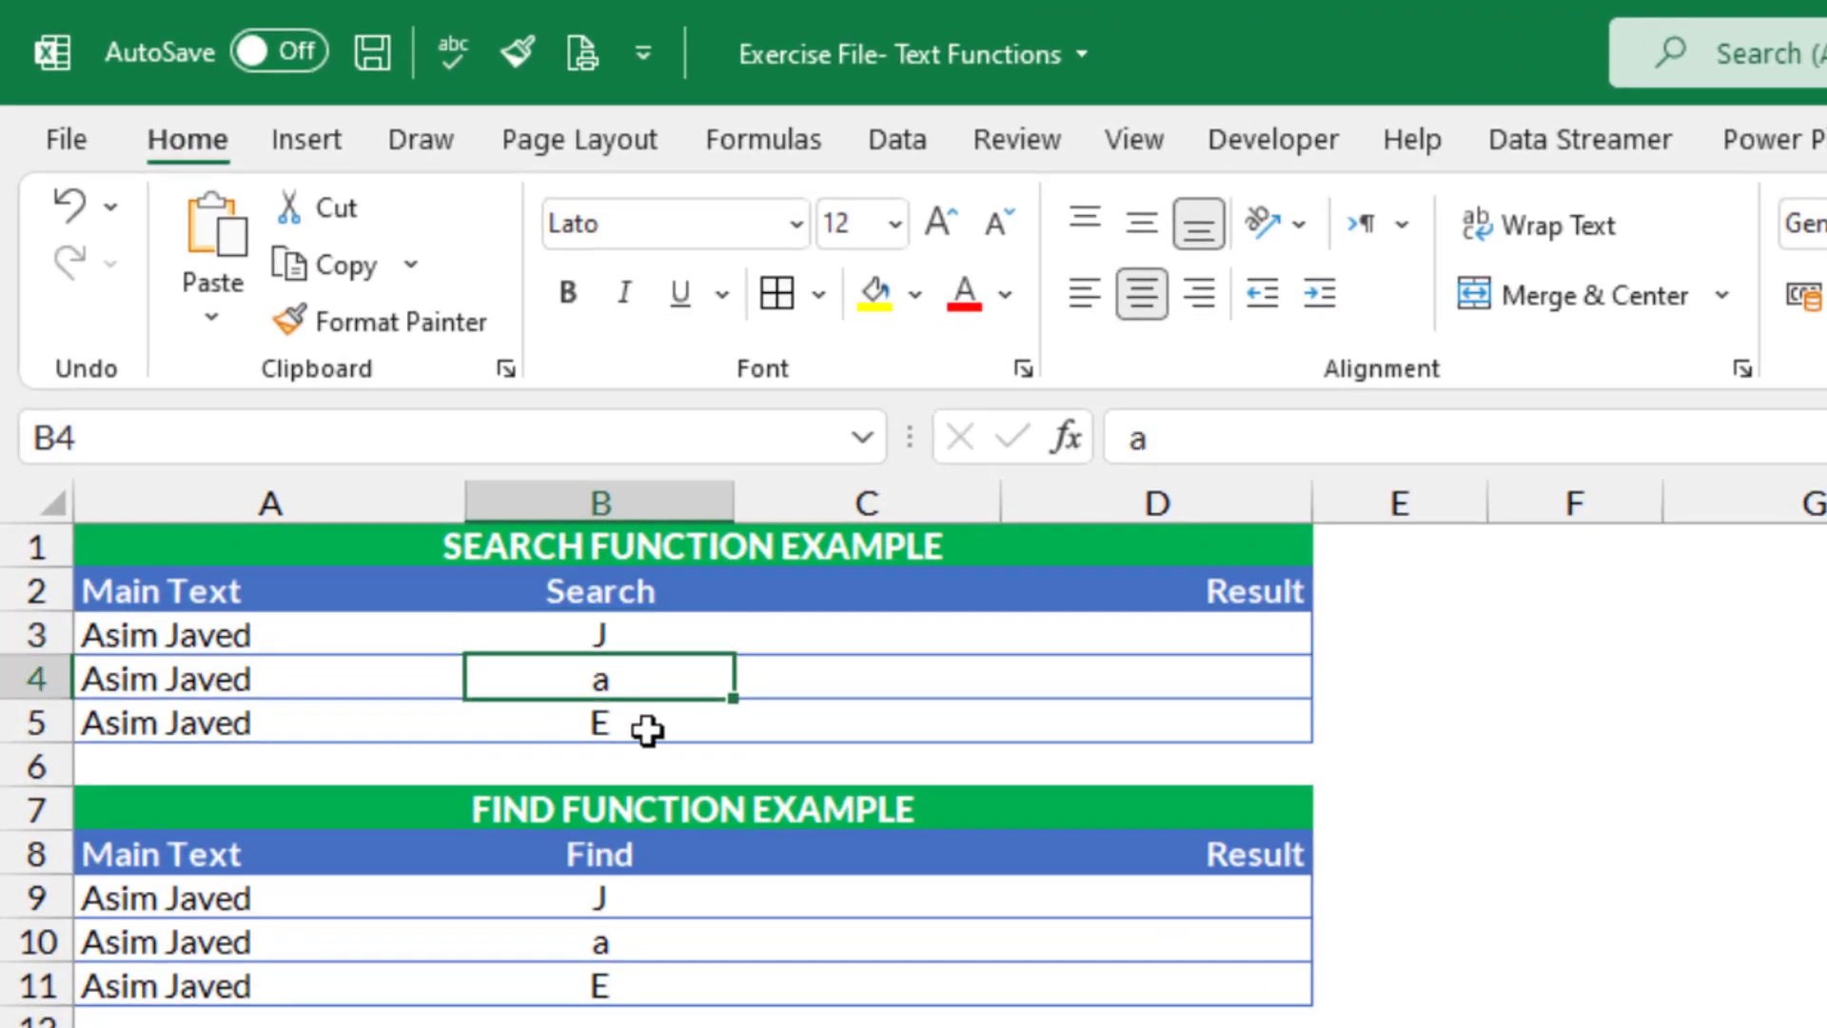
{"action": "left_click", "coordinate": [644, 730]}
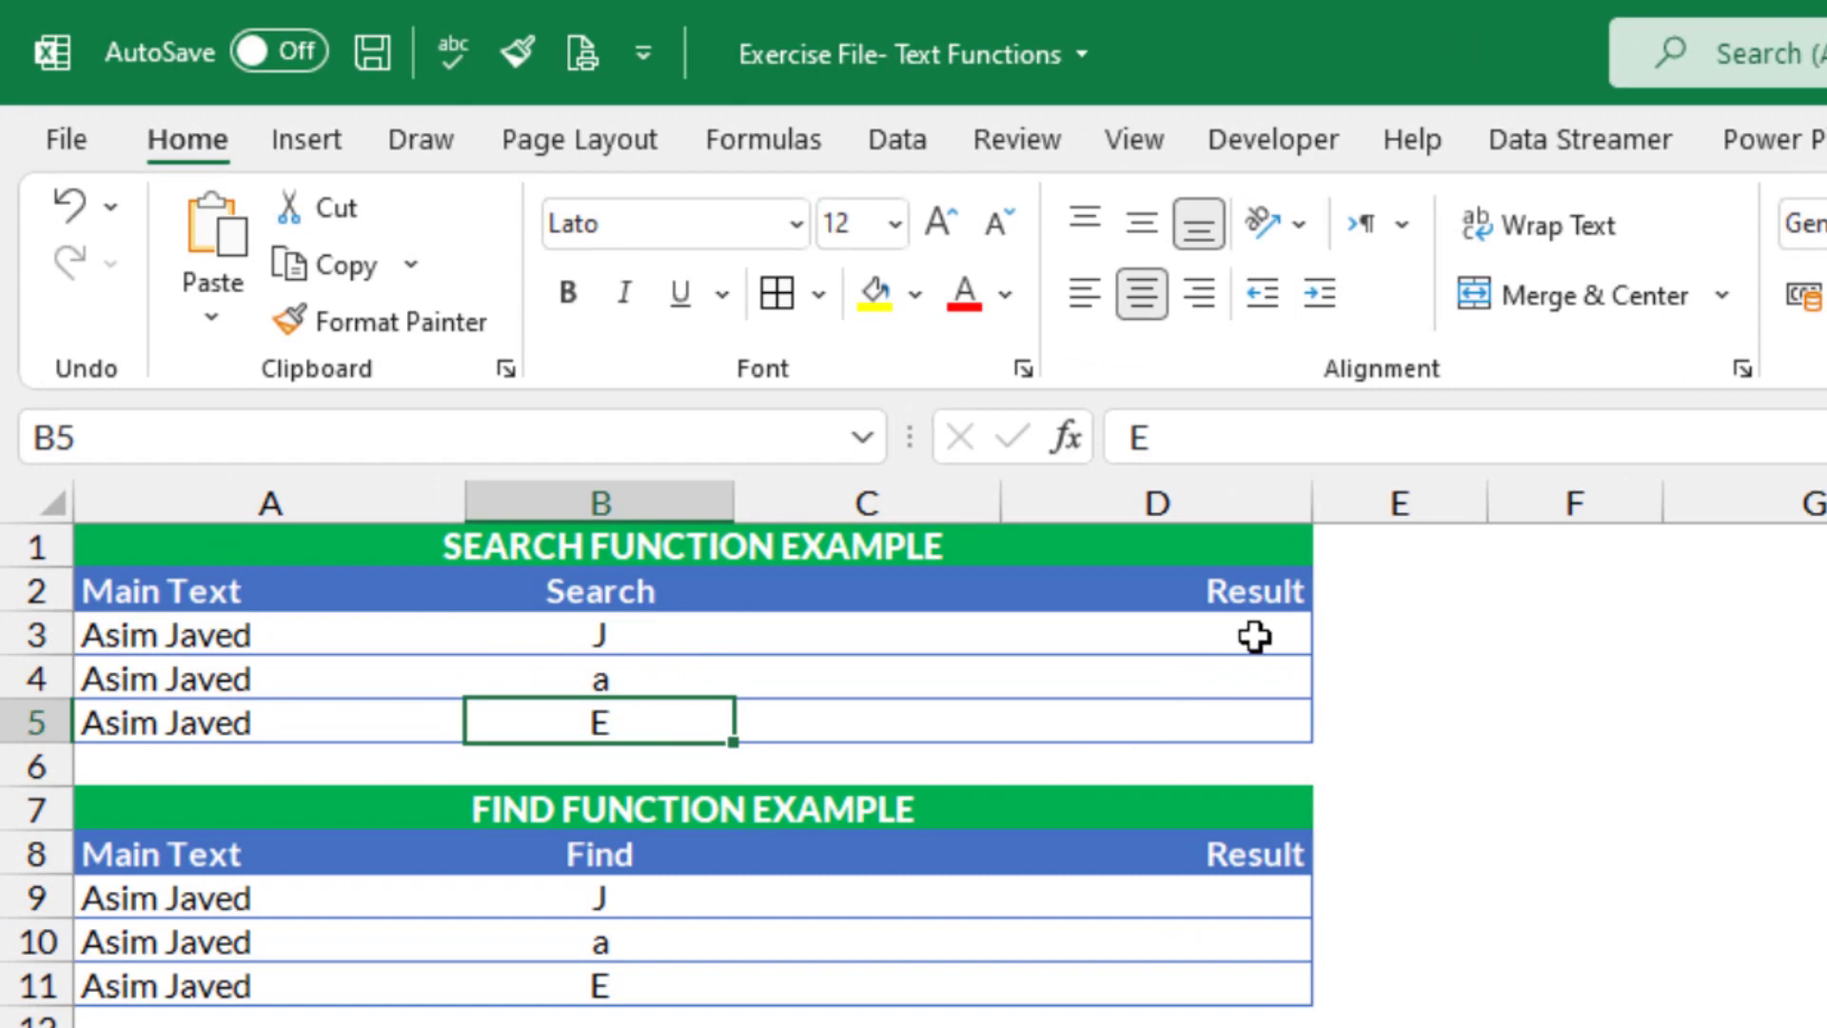
Enter the formula =SEARCH("J",A3) in cell D3 of the SEARCH example's Result column.
{"action": "left_click_drag", "start_coordinate": [1257, 636], "coordinate": [1243, 733]}
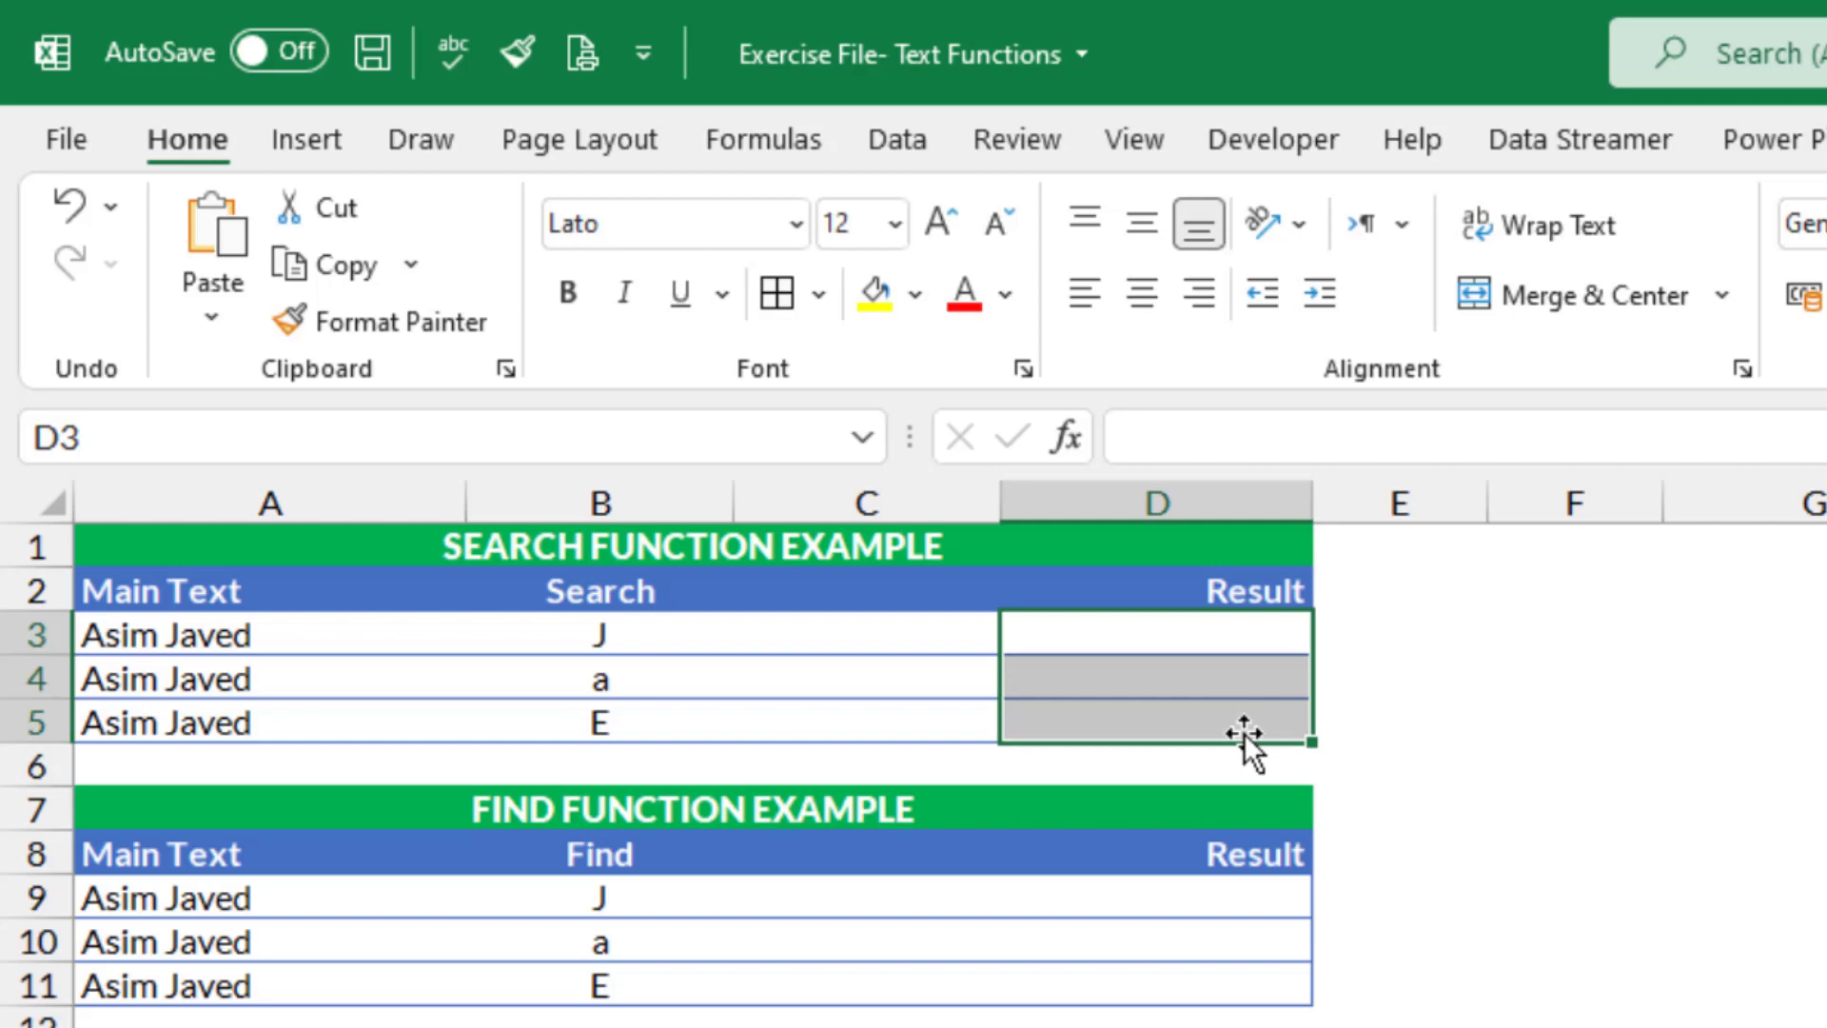
{"action": "type", "text": "="}
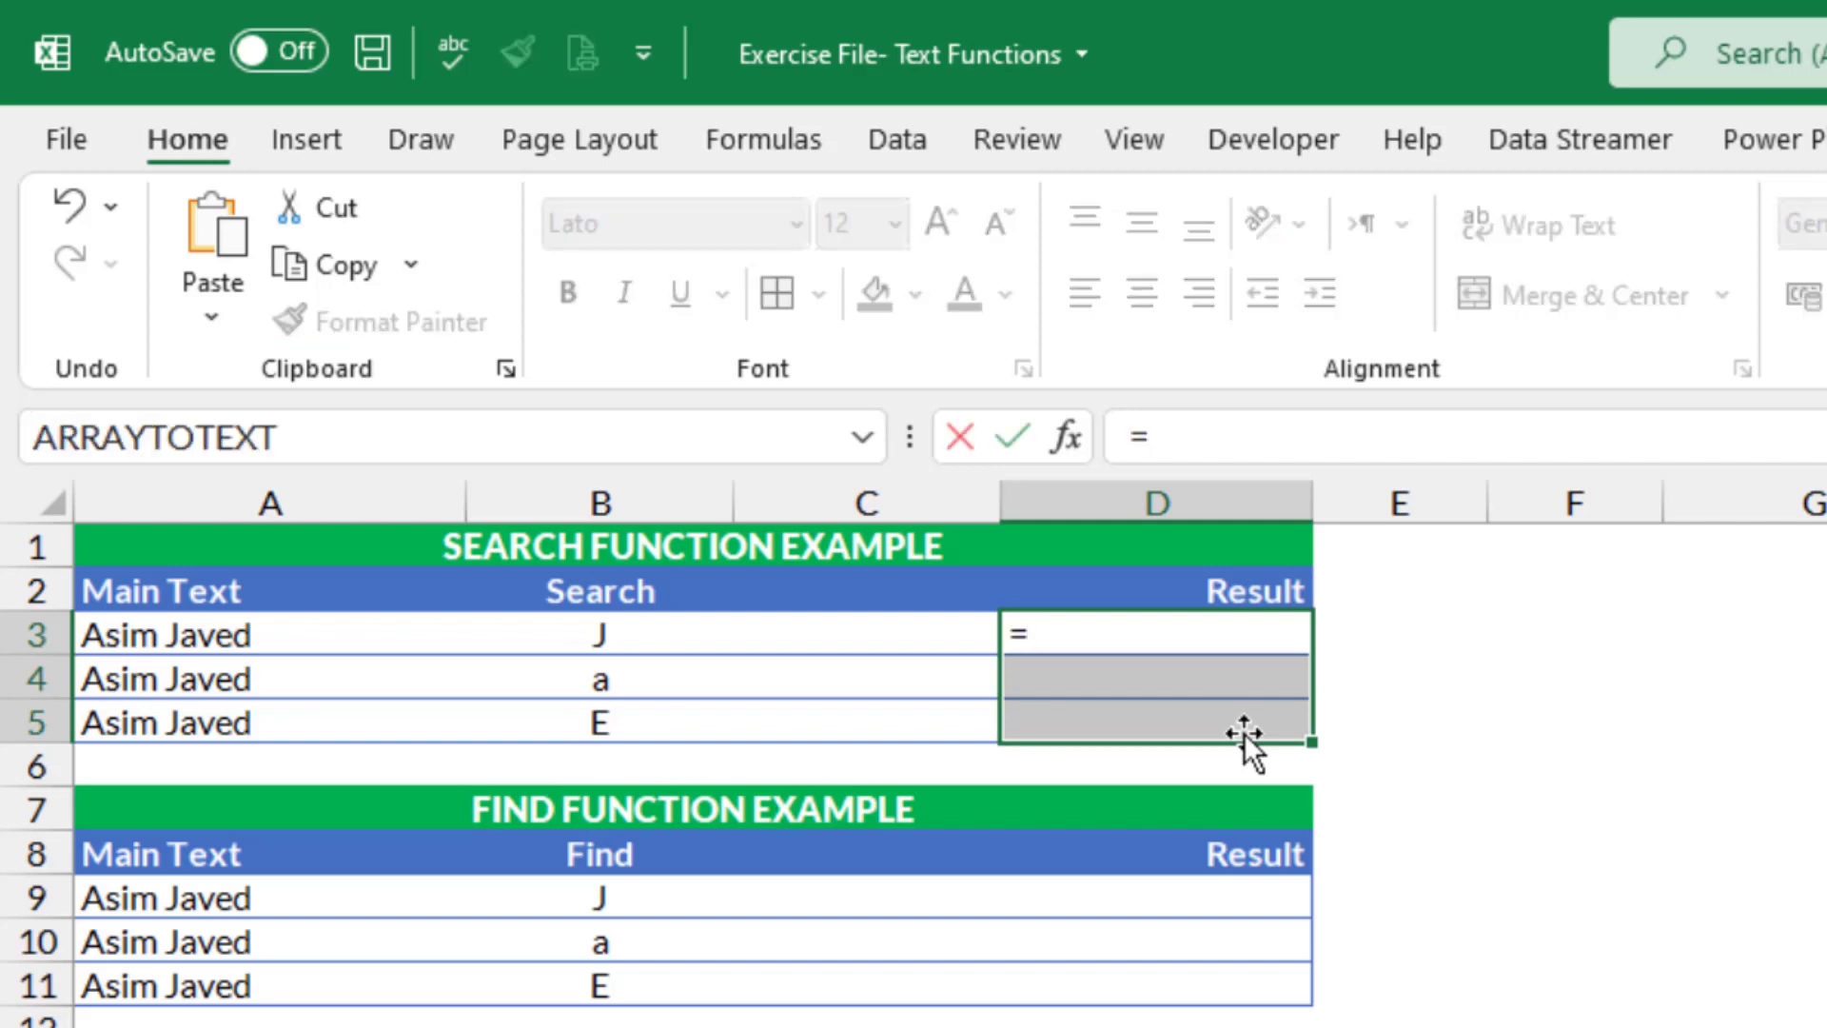
{"action": "type", "text": "sea"}
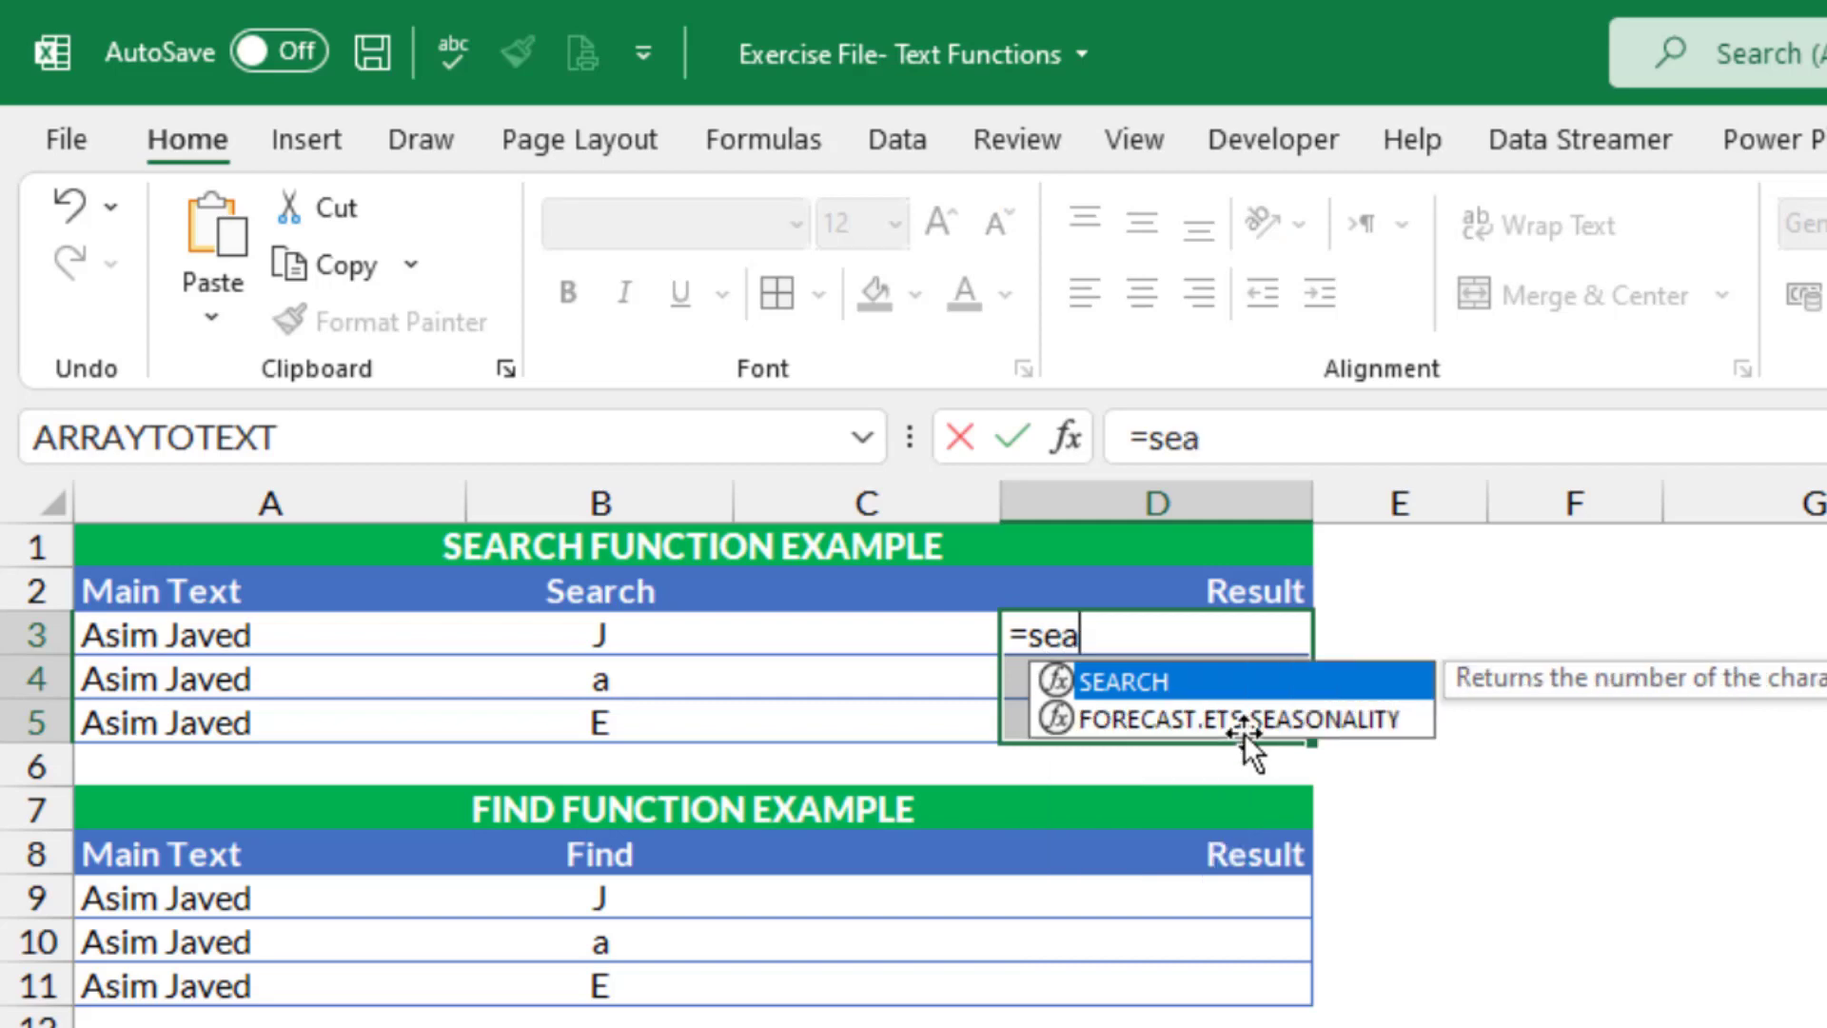
{"action": "key", "text": "Tab"}
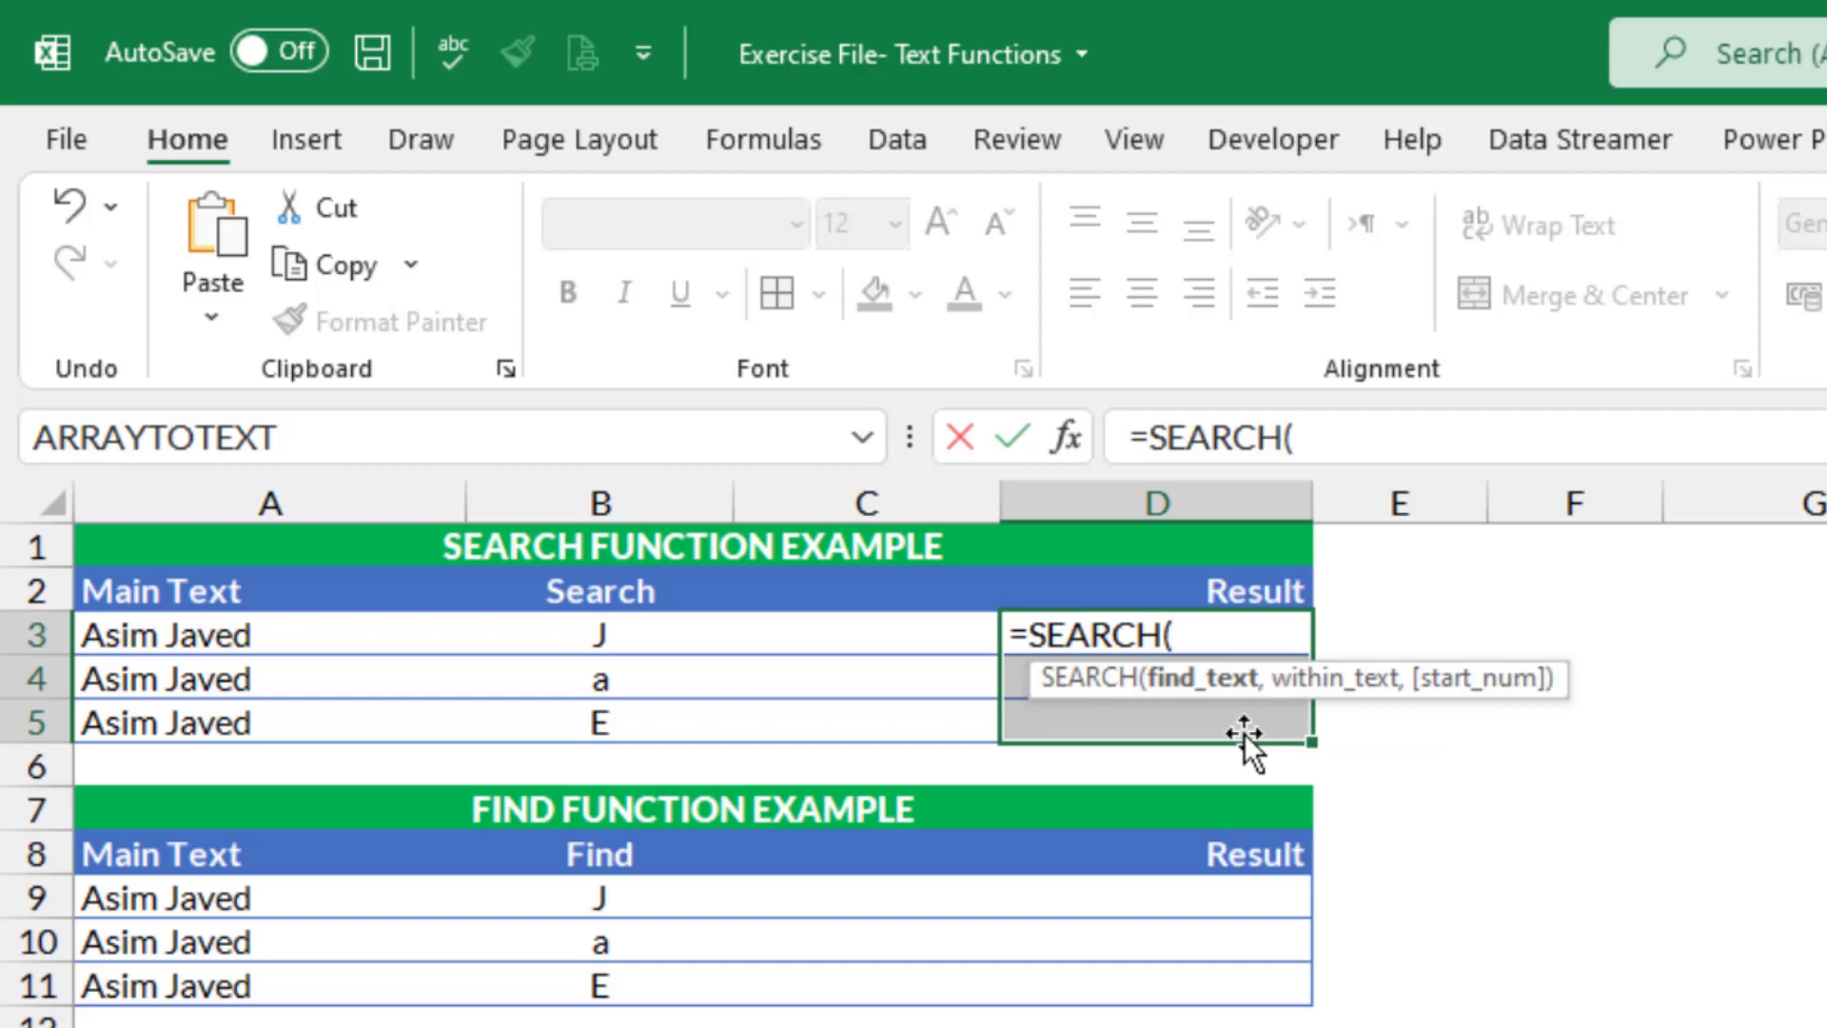
{"action": "left_click_drag", "start_coordinate": [1237, 694], "coordinate": [1520, 660]}
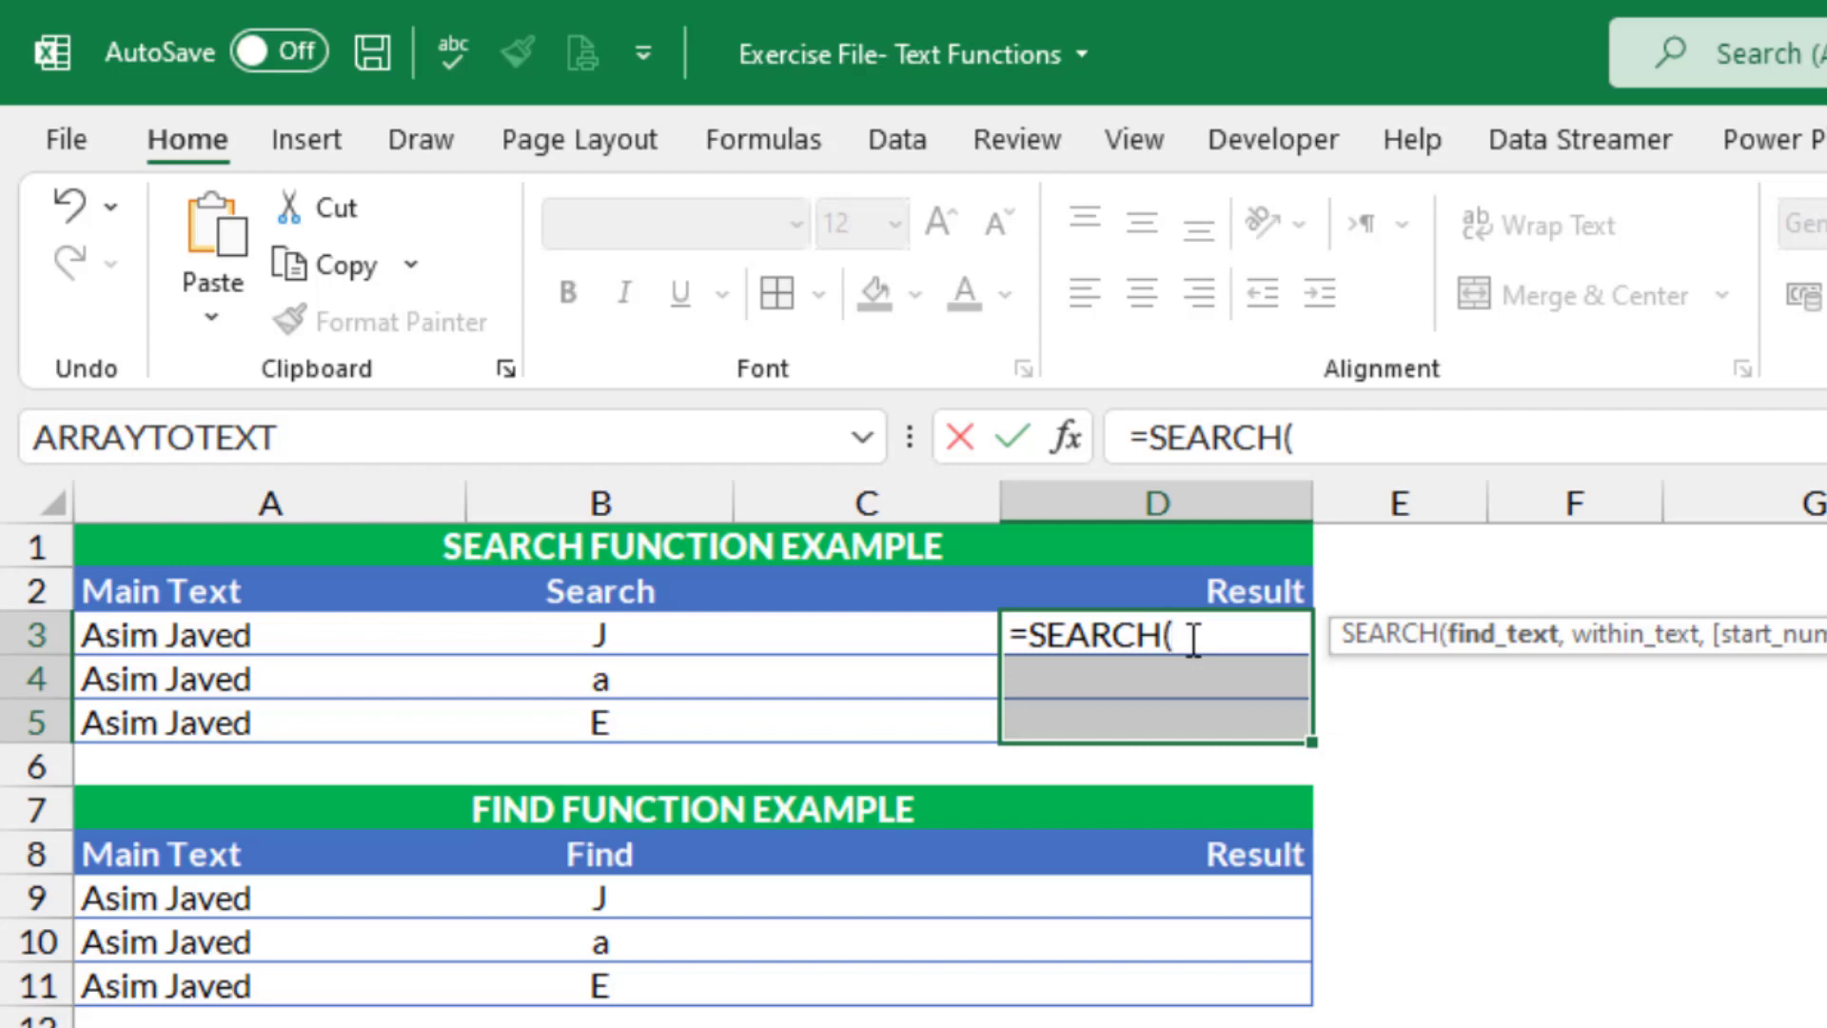
{"action": "type", "text": "\"J\","}
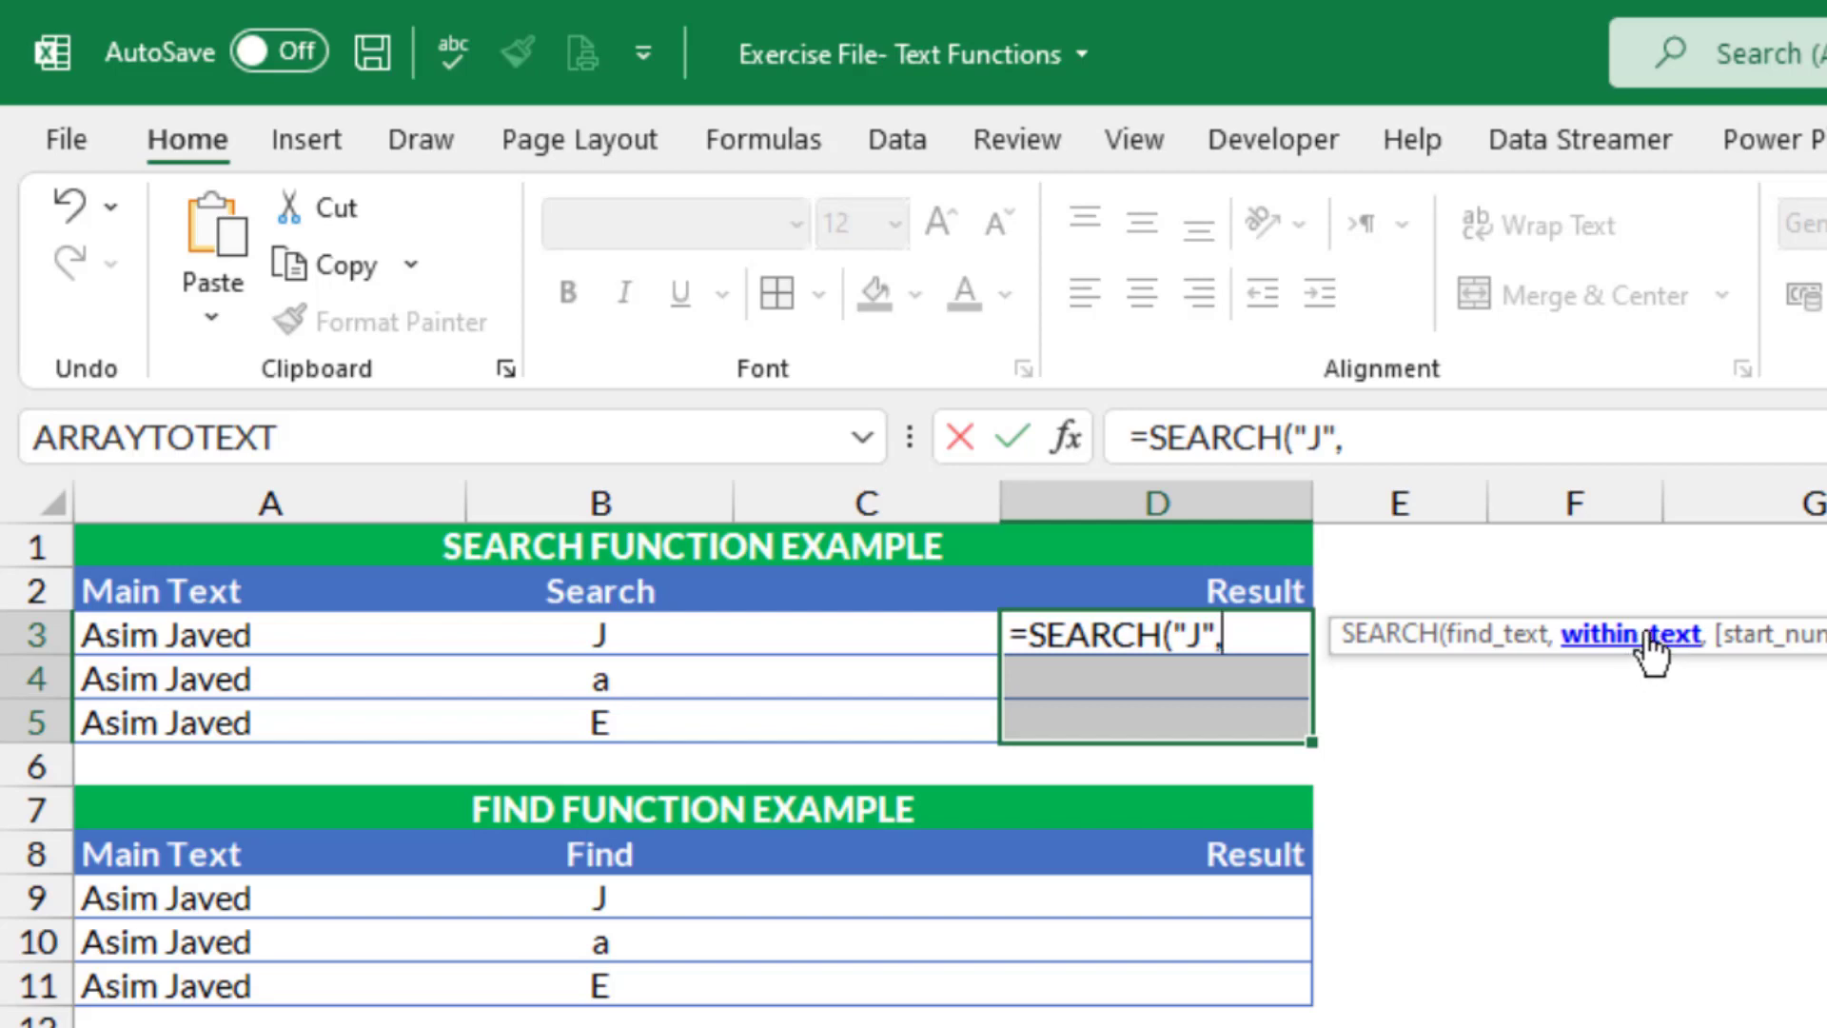
{"action": "left_click", "coordinate": [202, 636]}
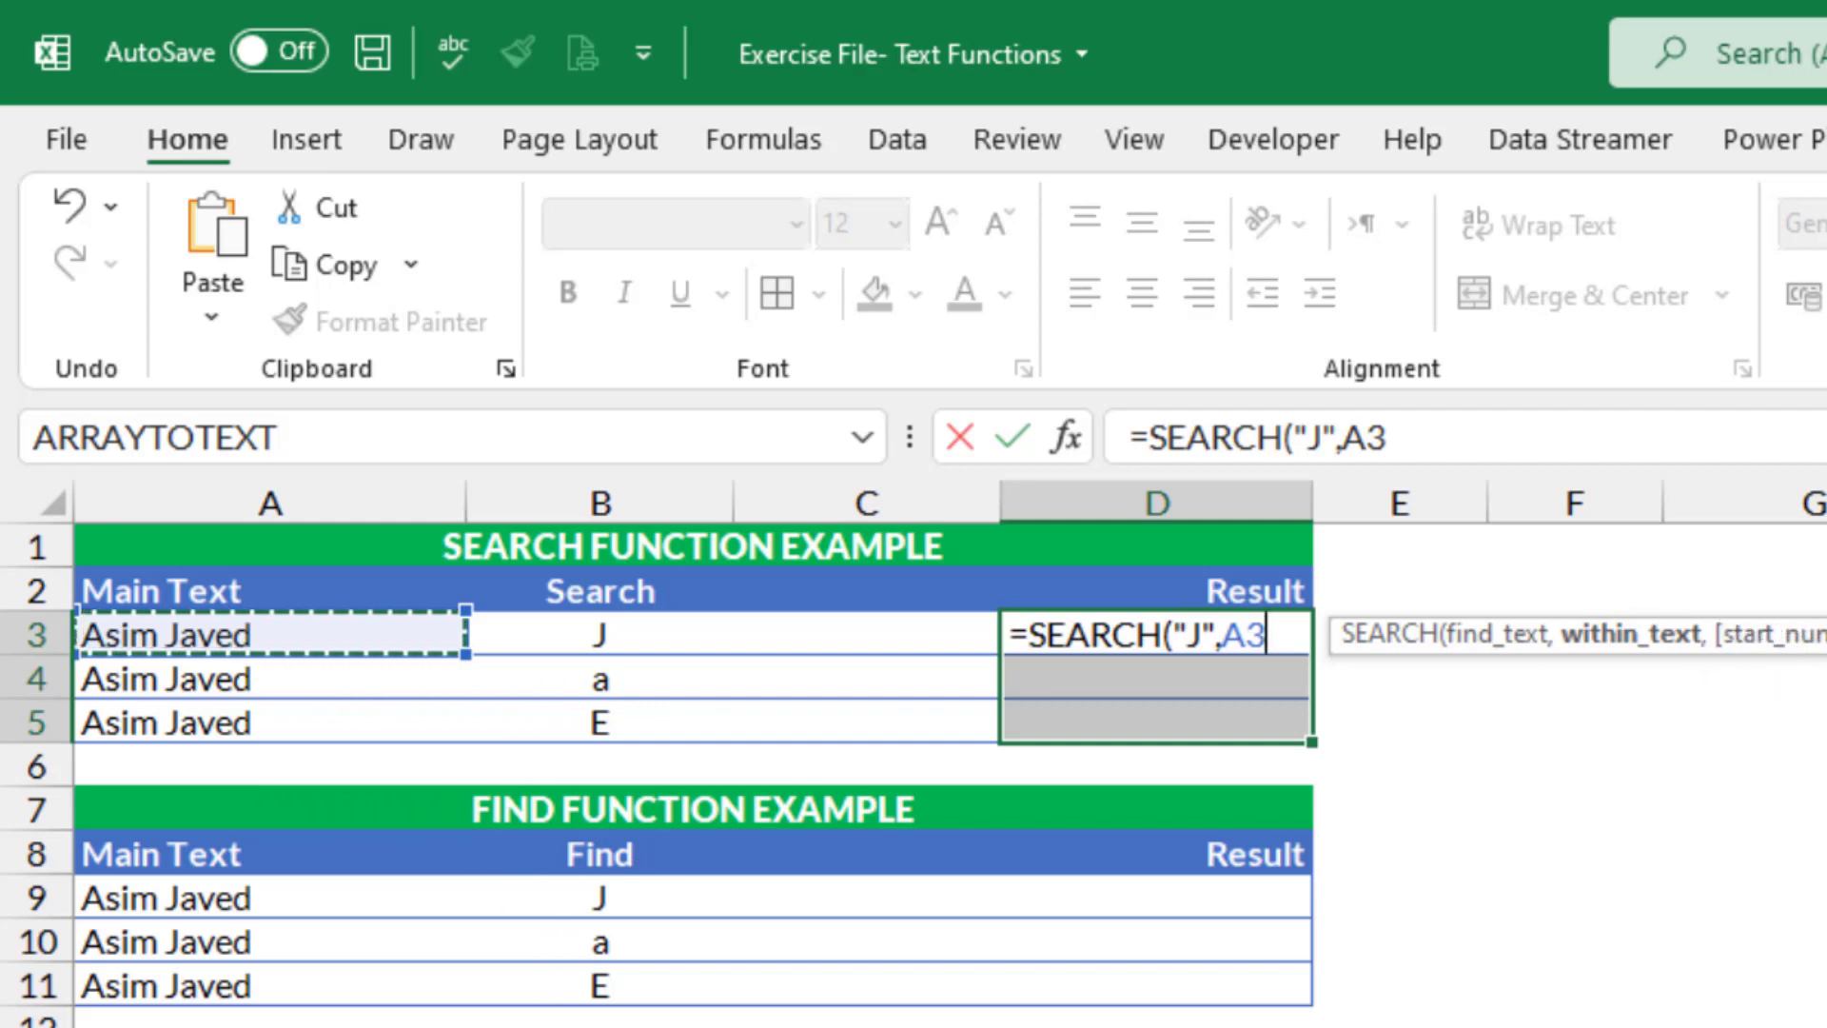
{"action": "type", "text": ","}
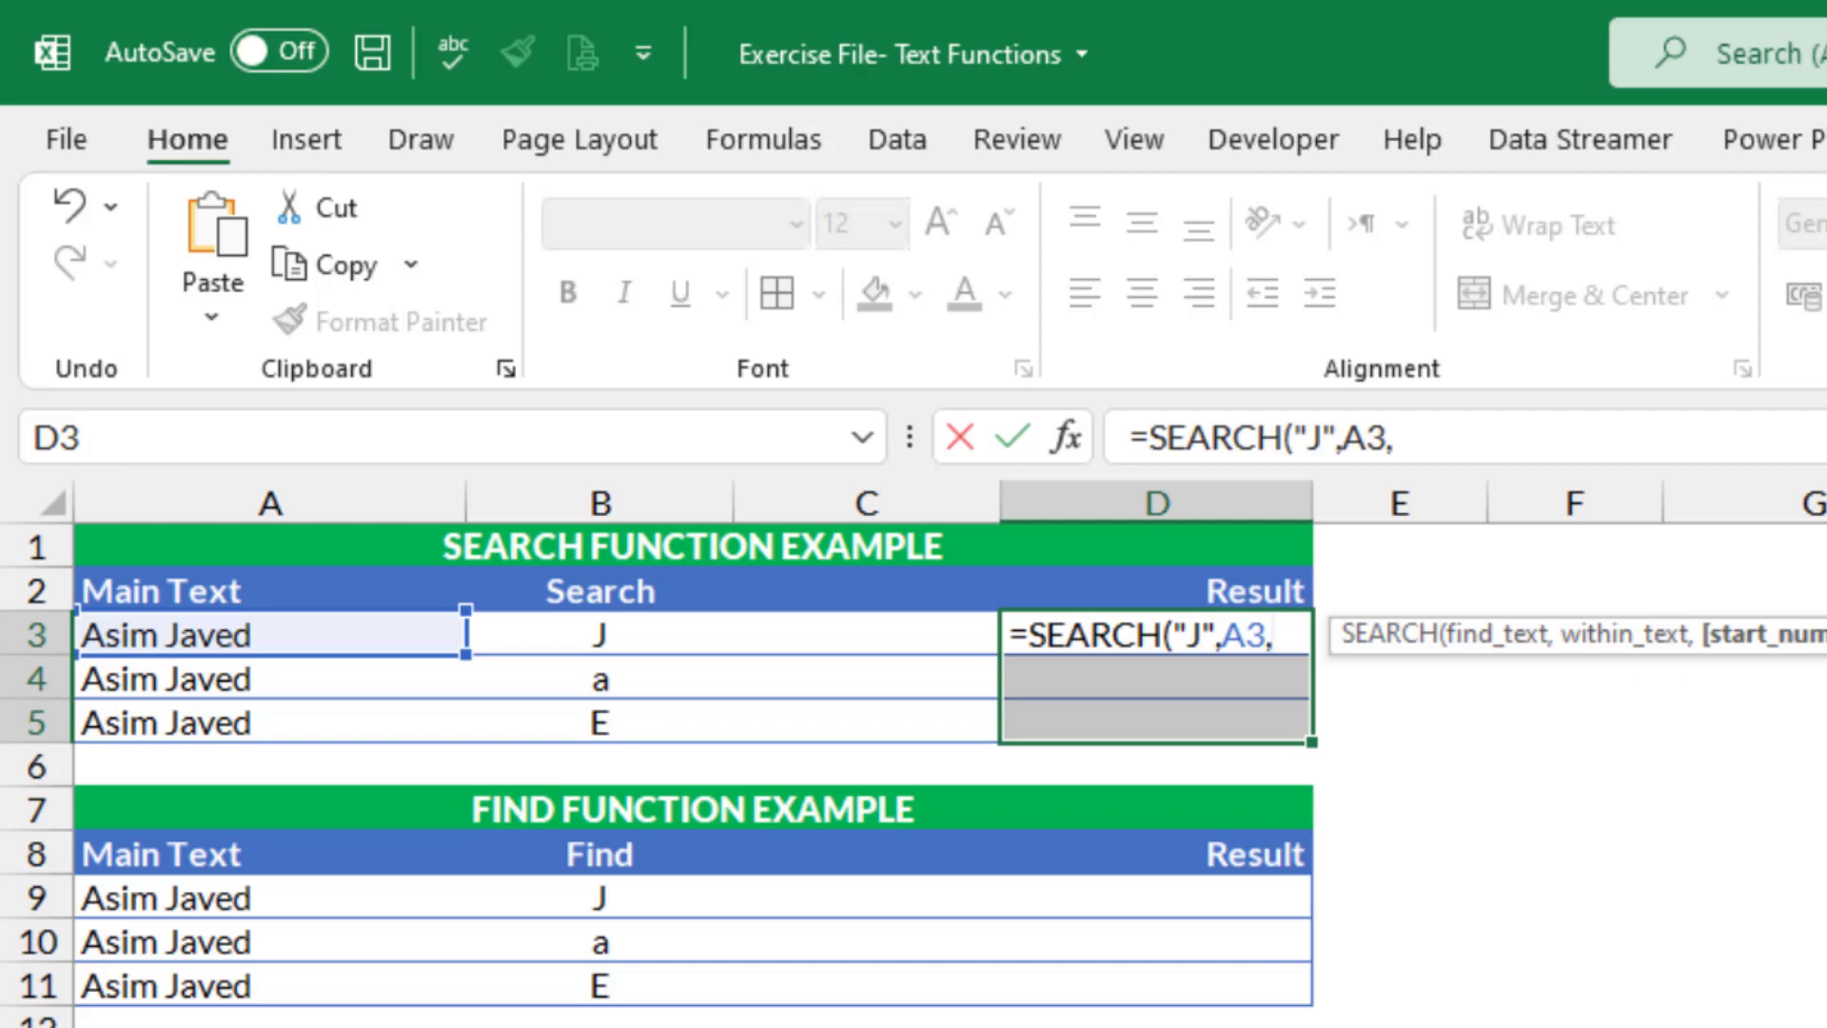
{"action": "key", "text": "BackSpace"}
{"action": "key", "text": "Return"}
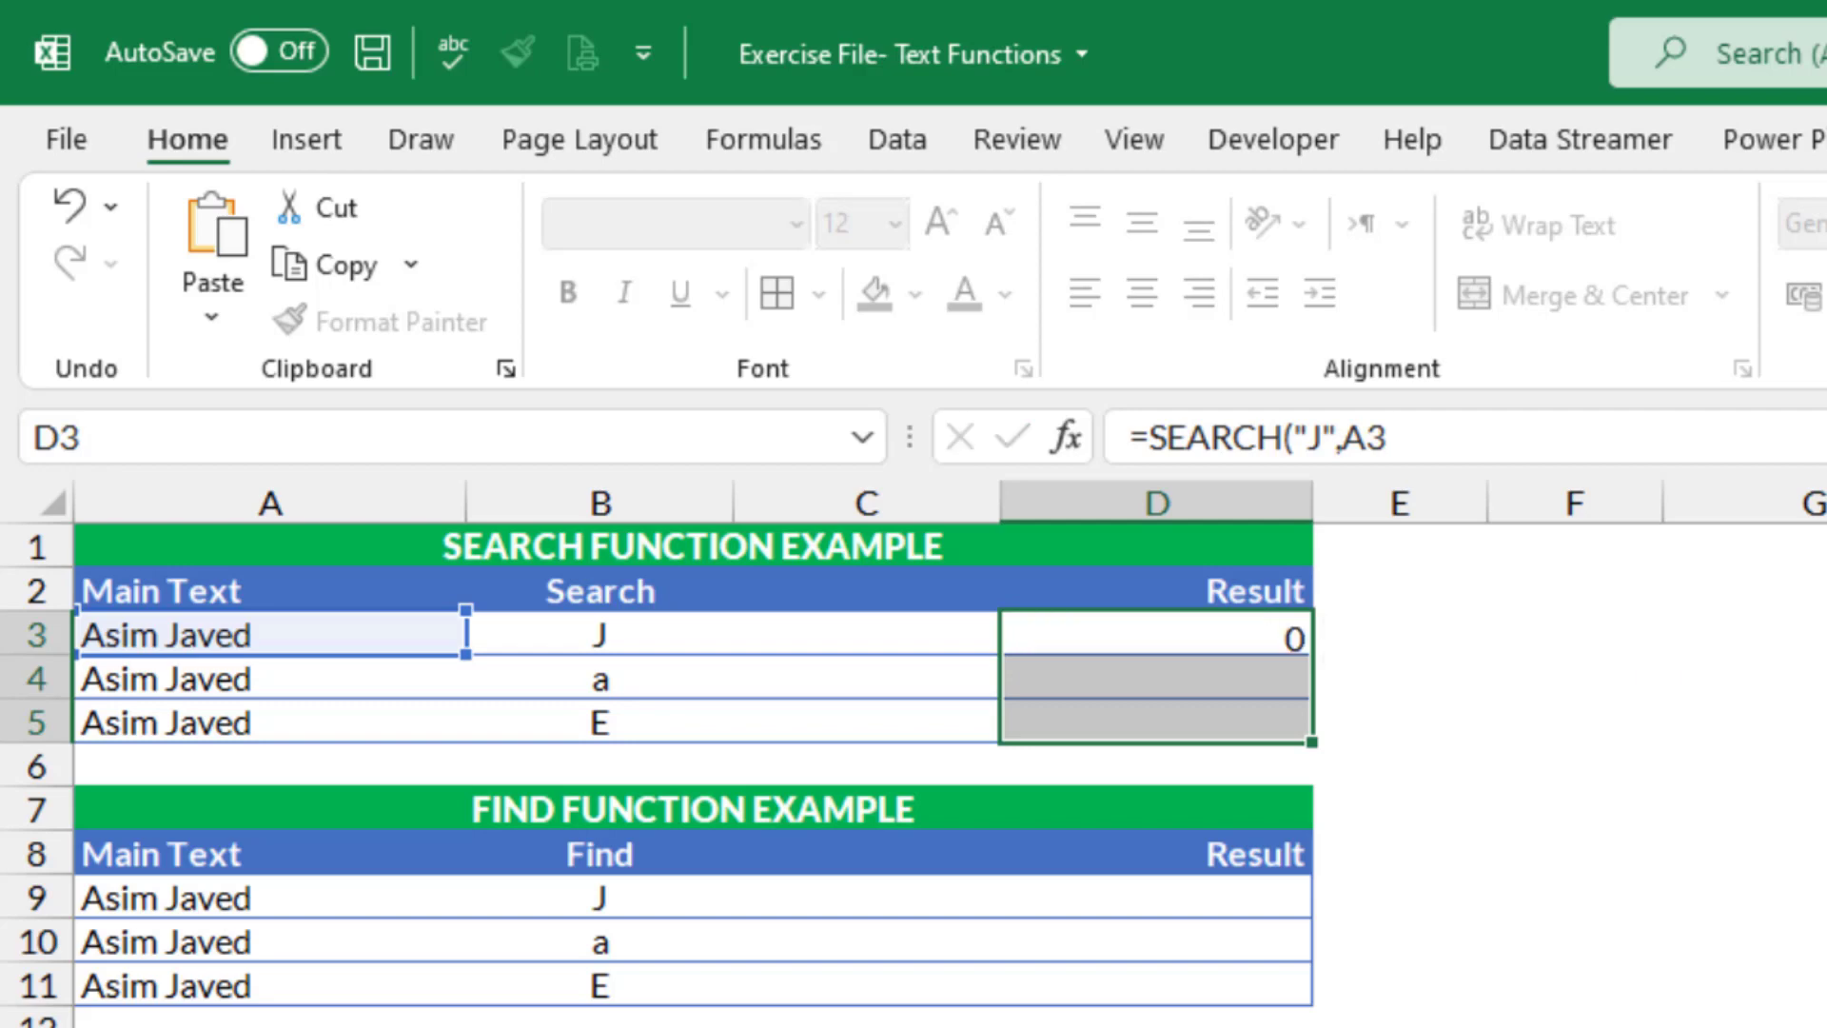
Check the SEARCH result in D3 against the main text in A3 and the search letter in B3.
{"action": "left_click", "coordinate": [1136, 642]}
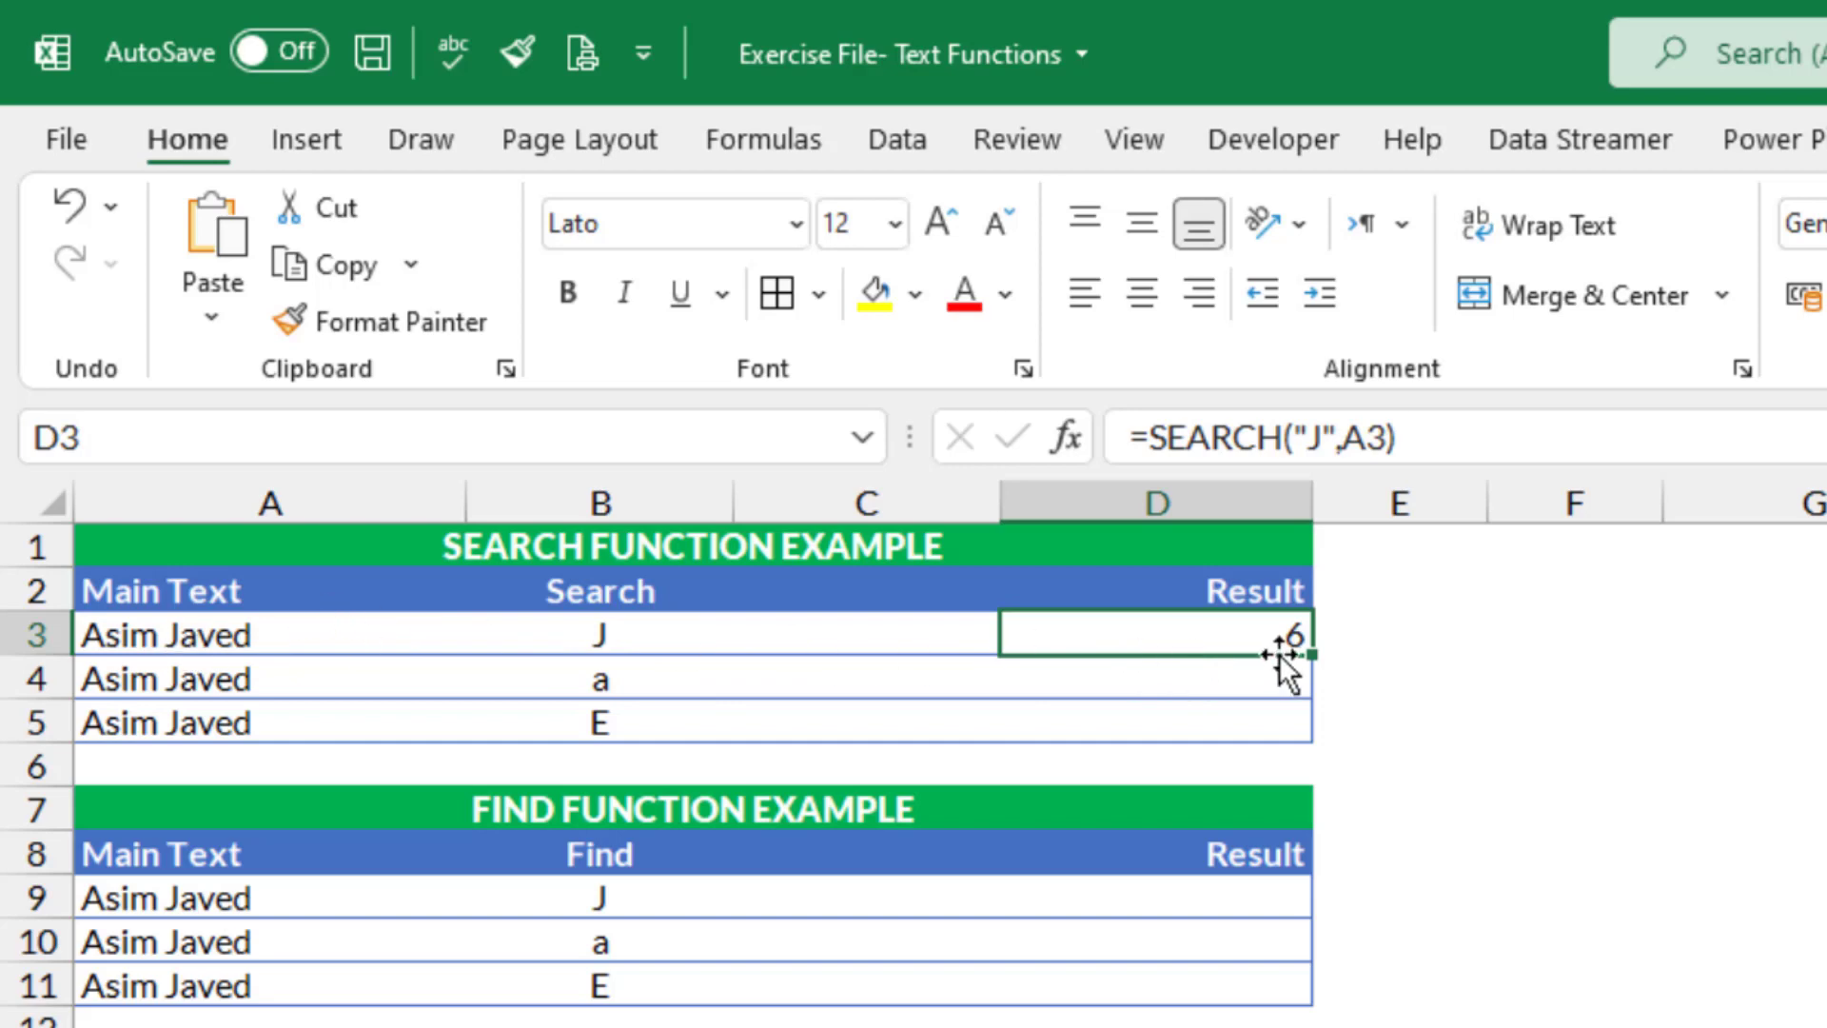
{"action": "left_click", "coordinate": [214, 637]}
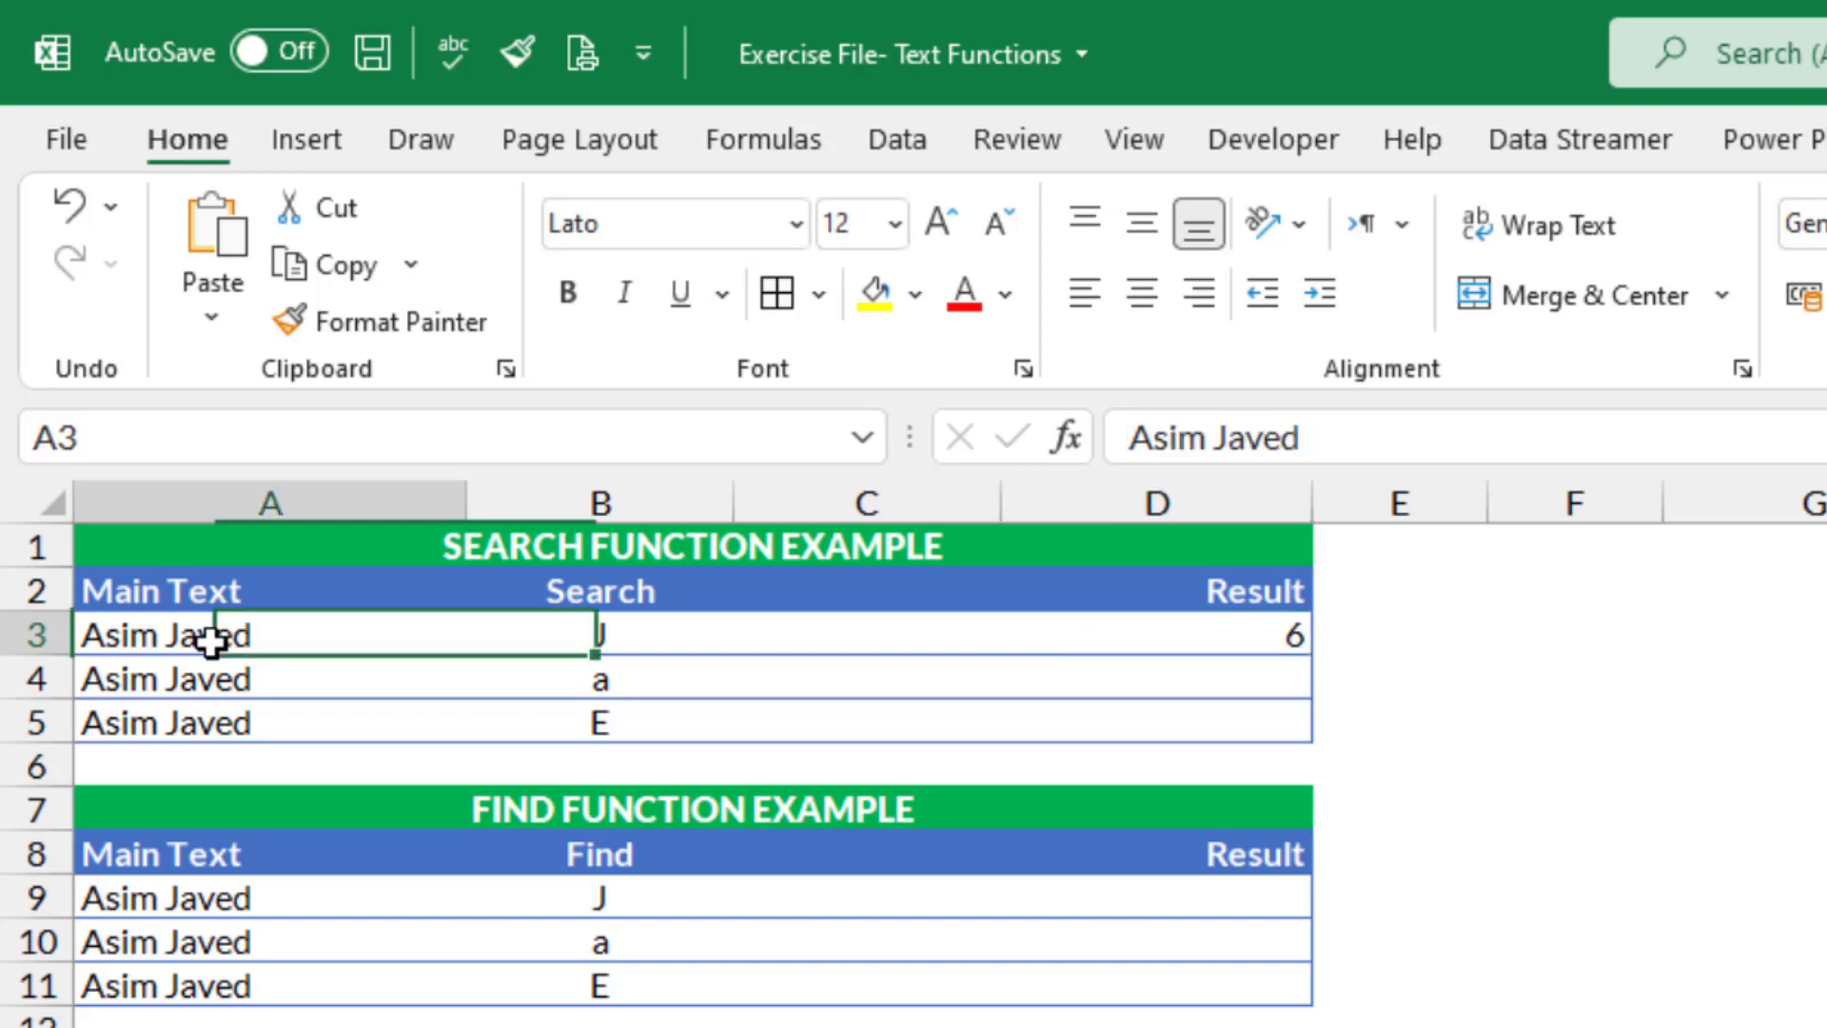
{"action": "left_click", "coordinate": [1237, 640]}
{"action": "left_click", "coordinate": [224, 645]}
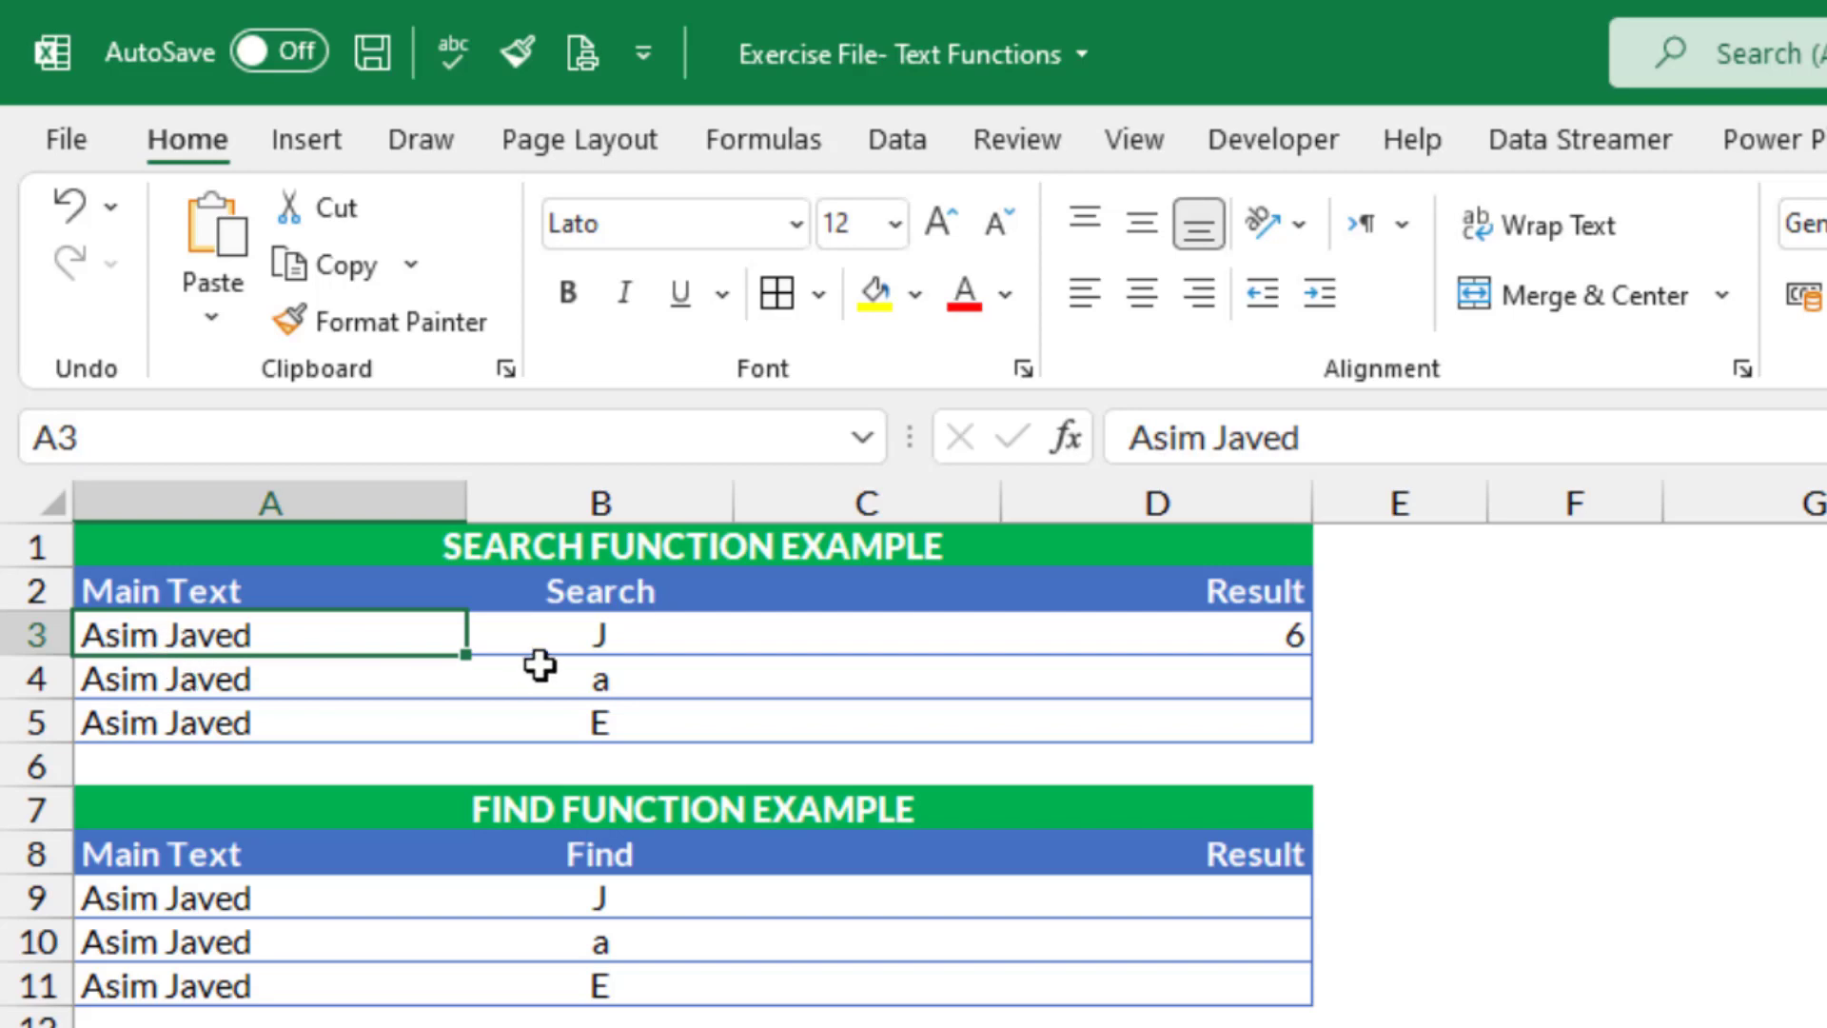
{"action": "left_click", "coordinate": [586, 636]}
Replace the formula in D3 with =SEARCH(B3,A3,7), using cell references and a start position of 7.
{"action": "left_click", "coordinate": [1271, 639]}
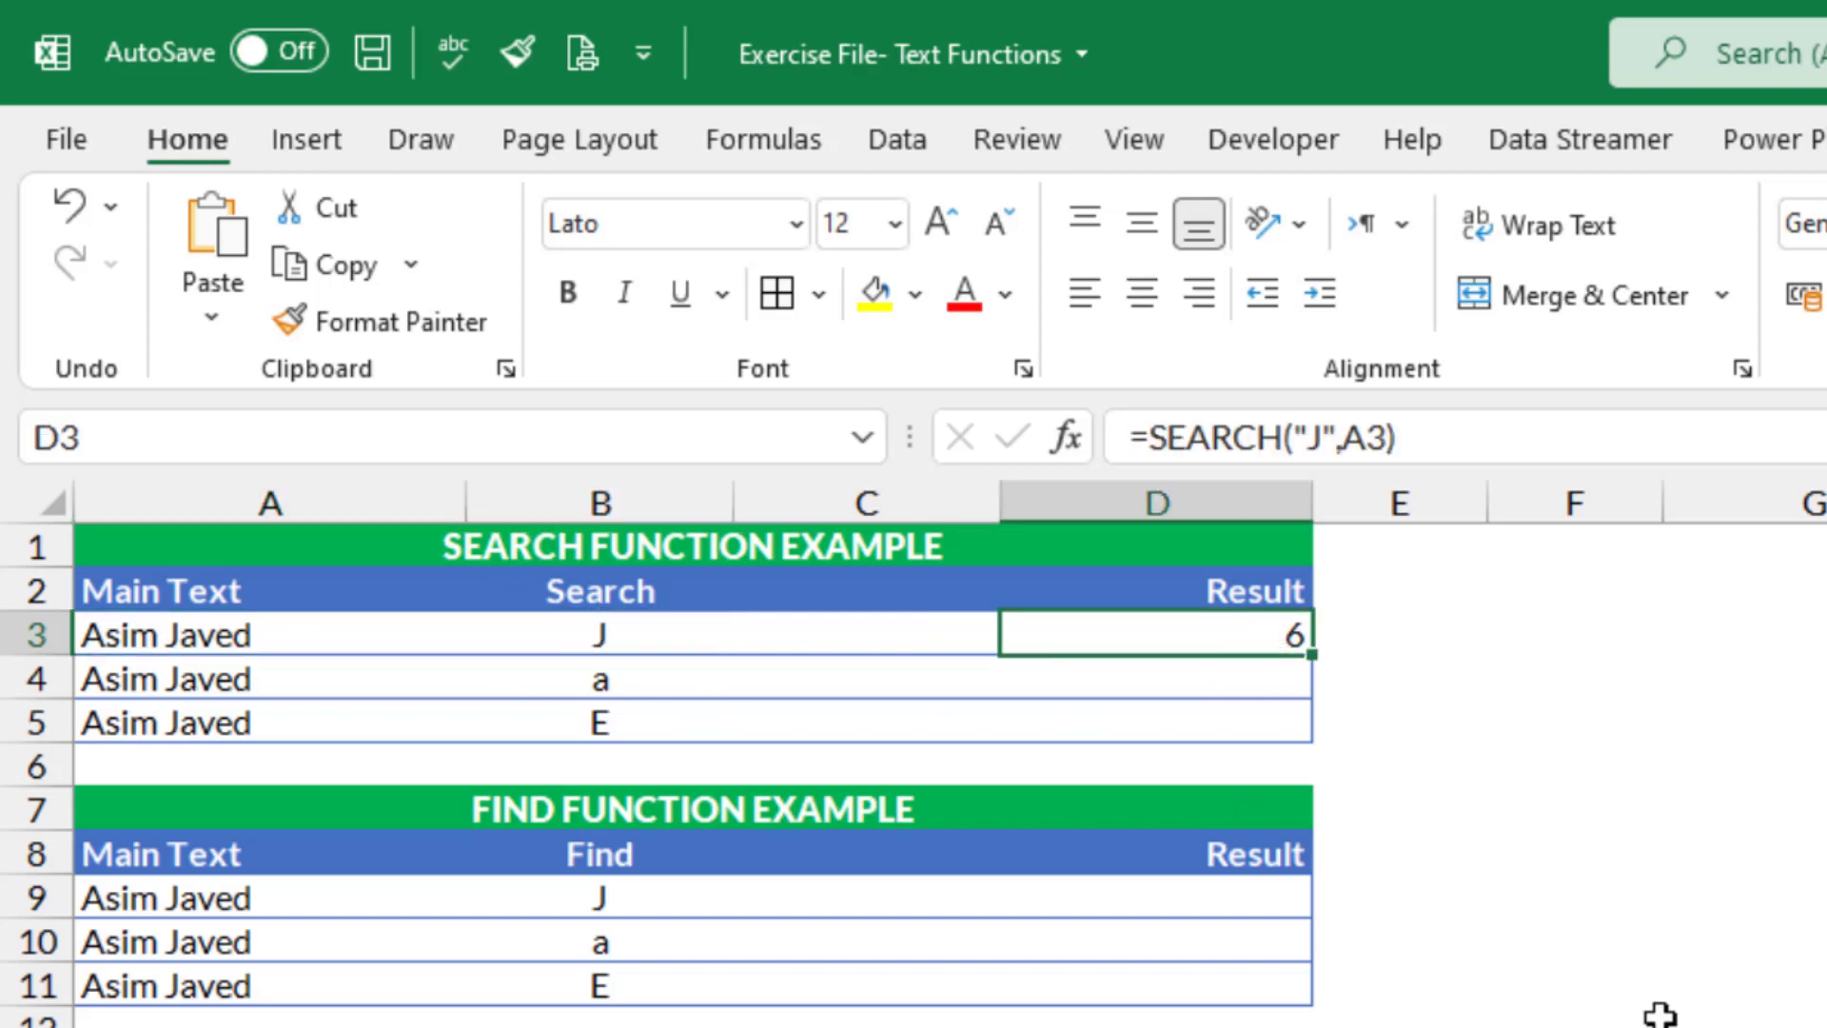
{"action": "type", "text": "="}
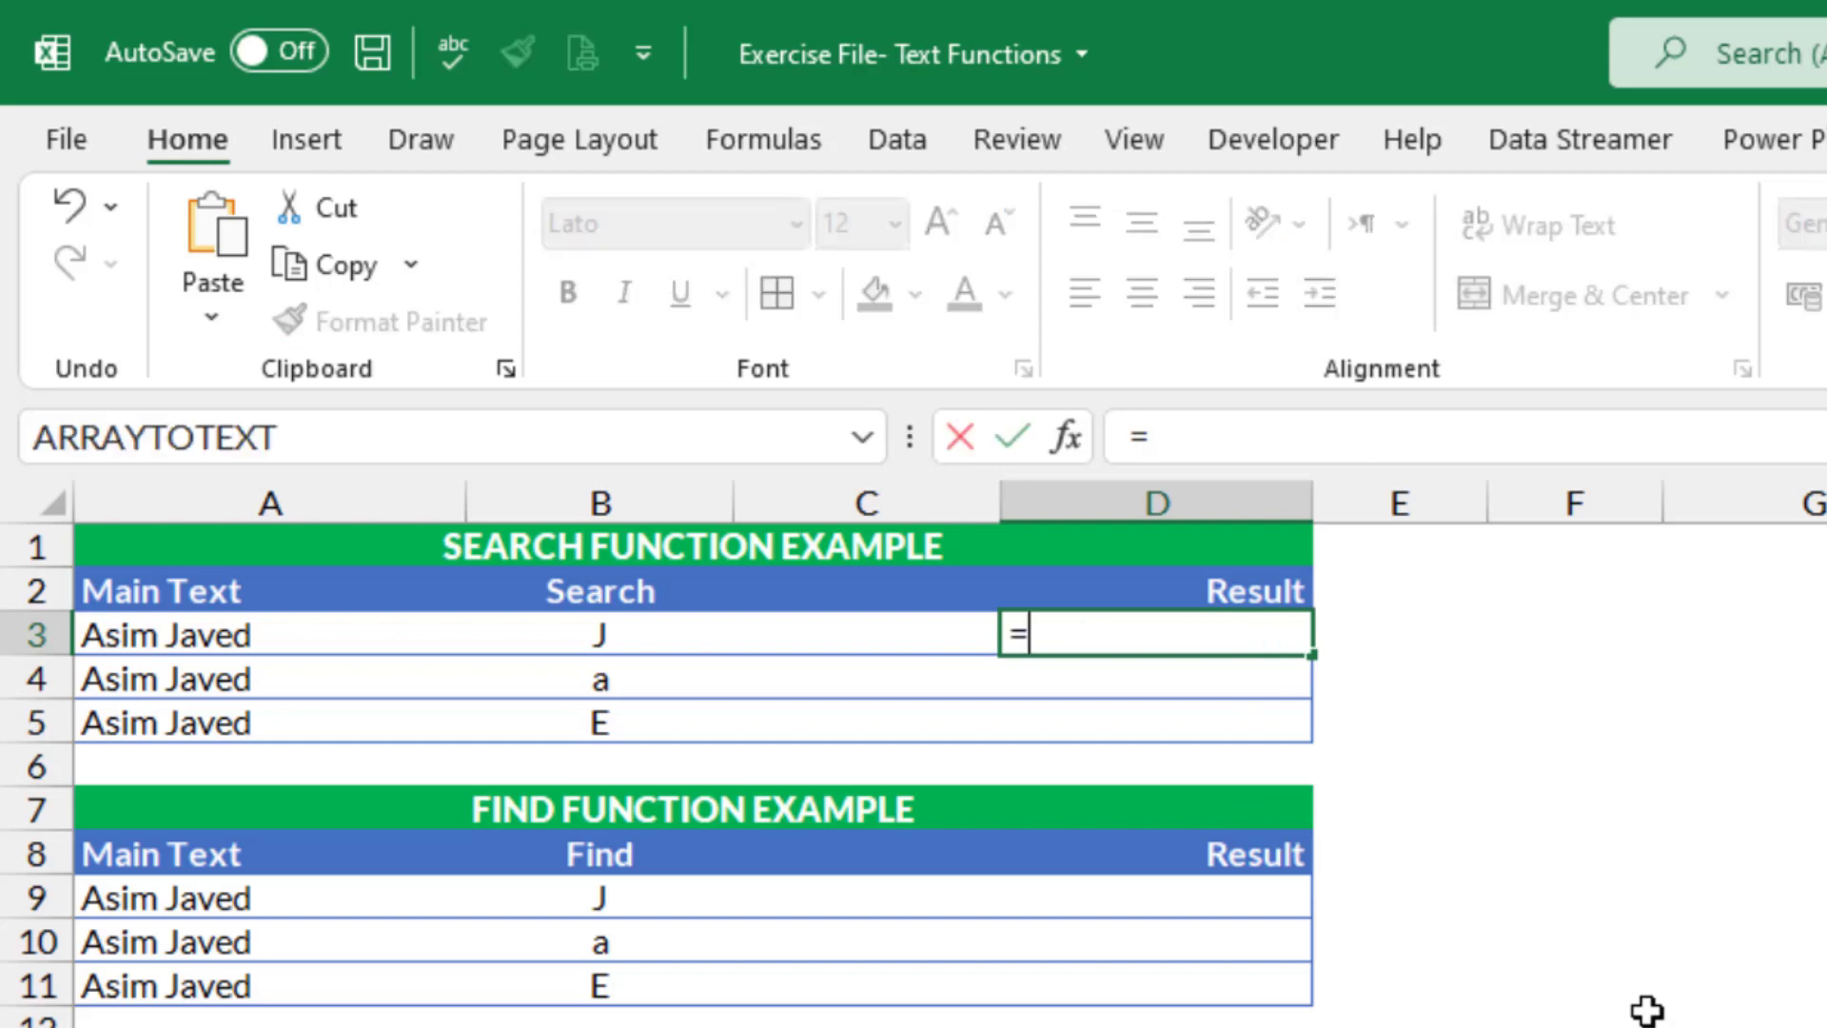
{"action": "type", "text": "sea"}
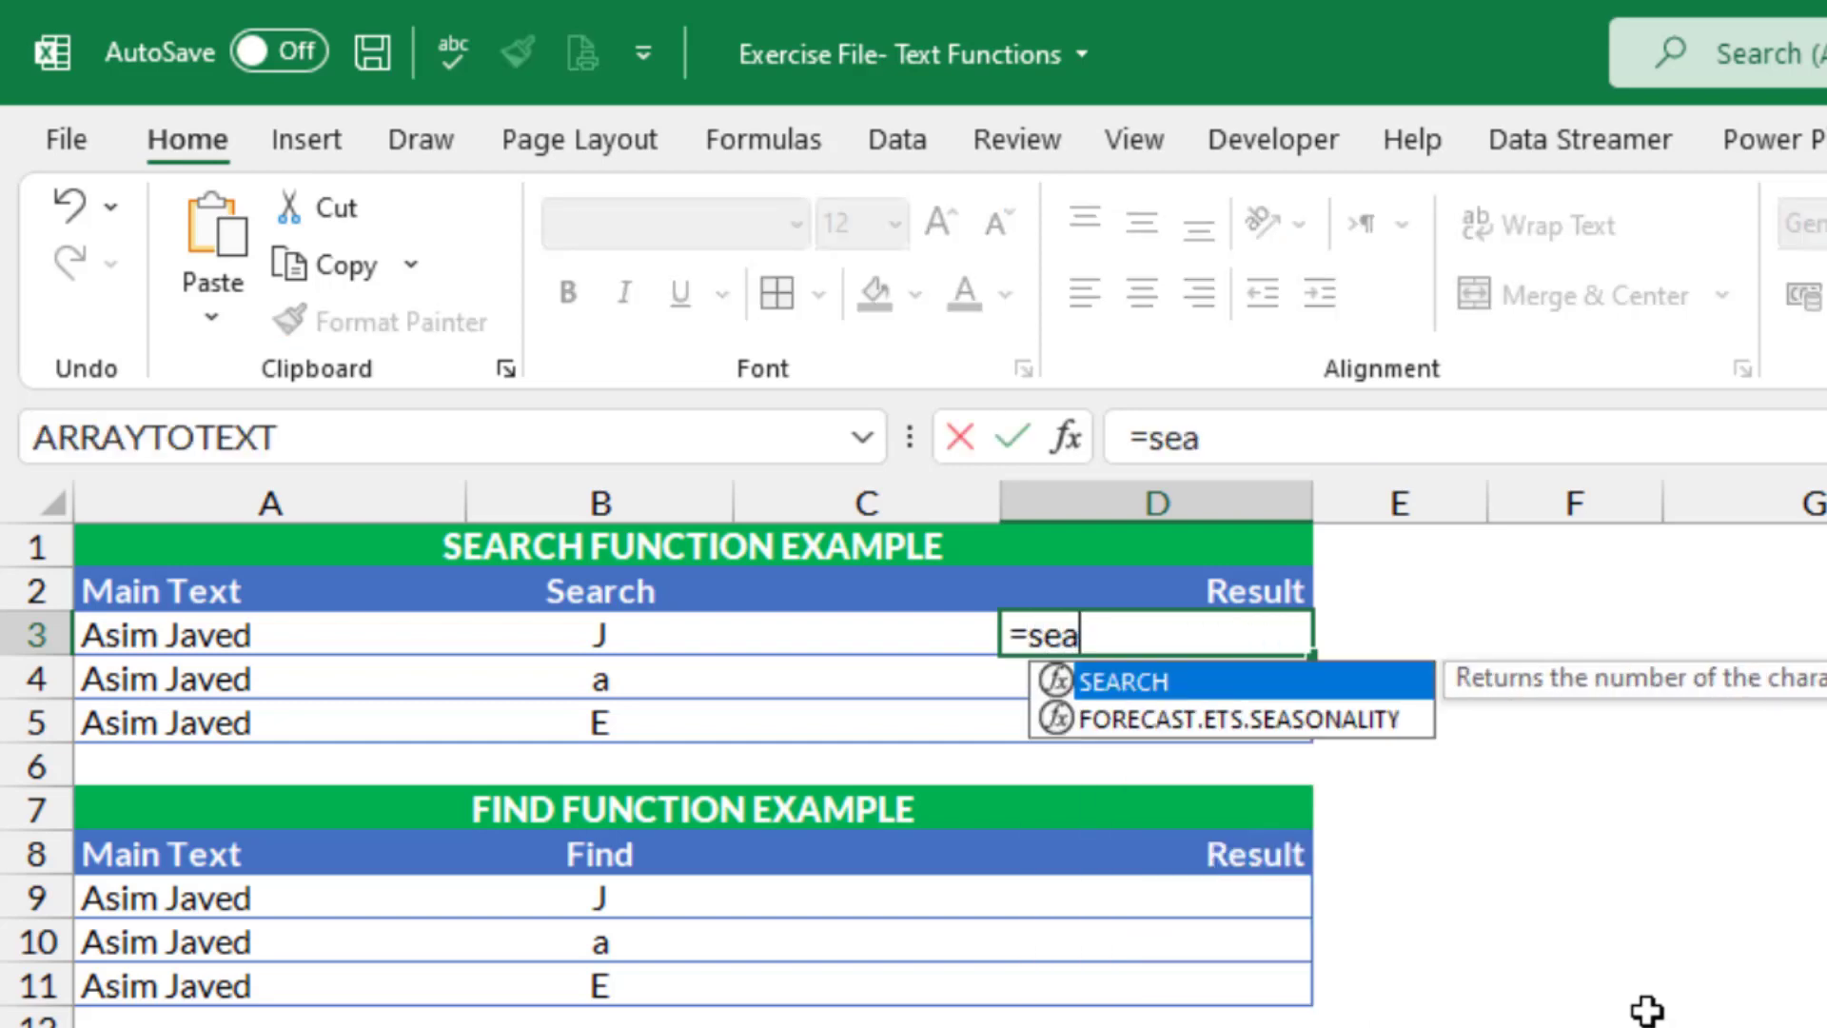
{"action": "key", "text": "Tab"}
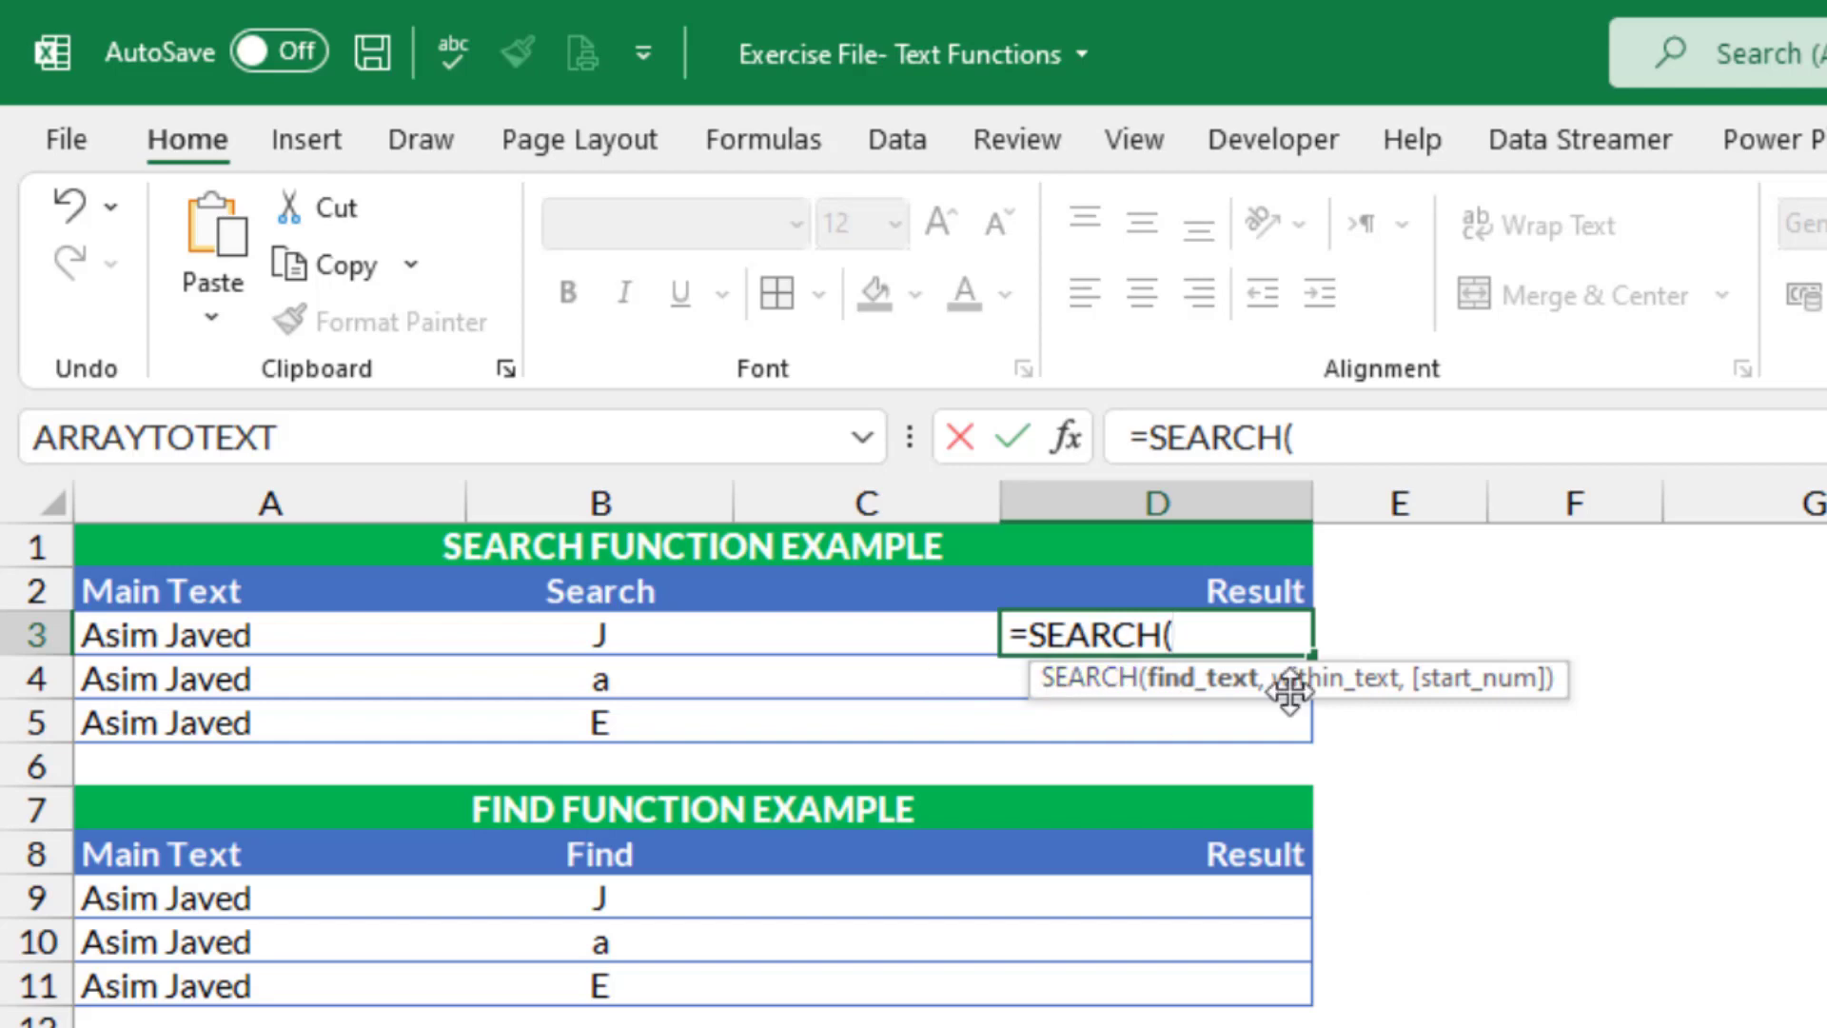
{"action": "left_click", "coordinate": [601, 640]}
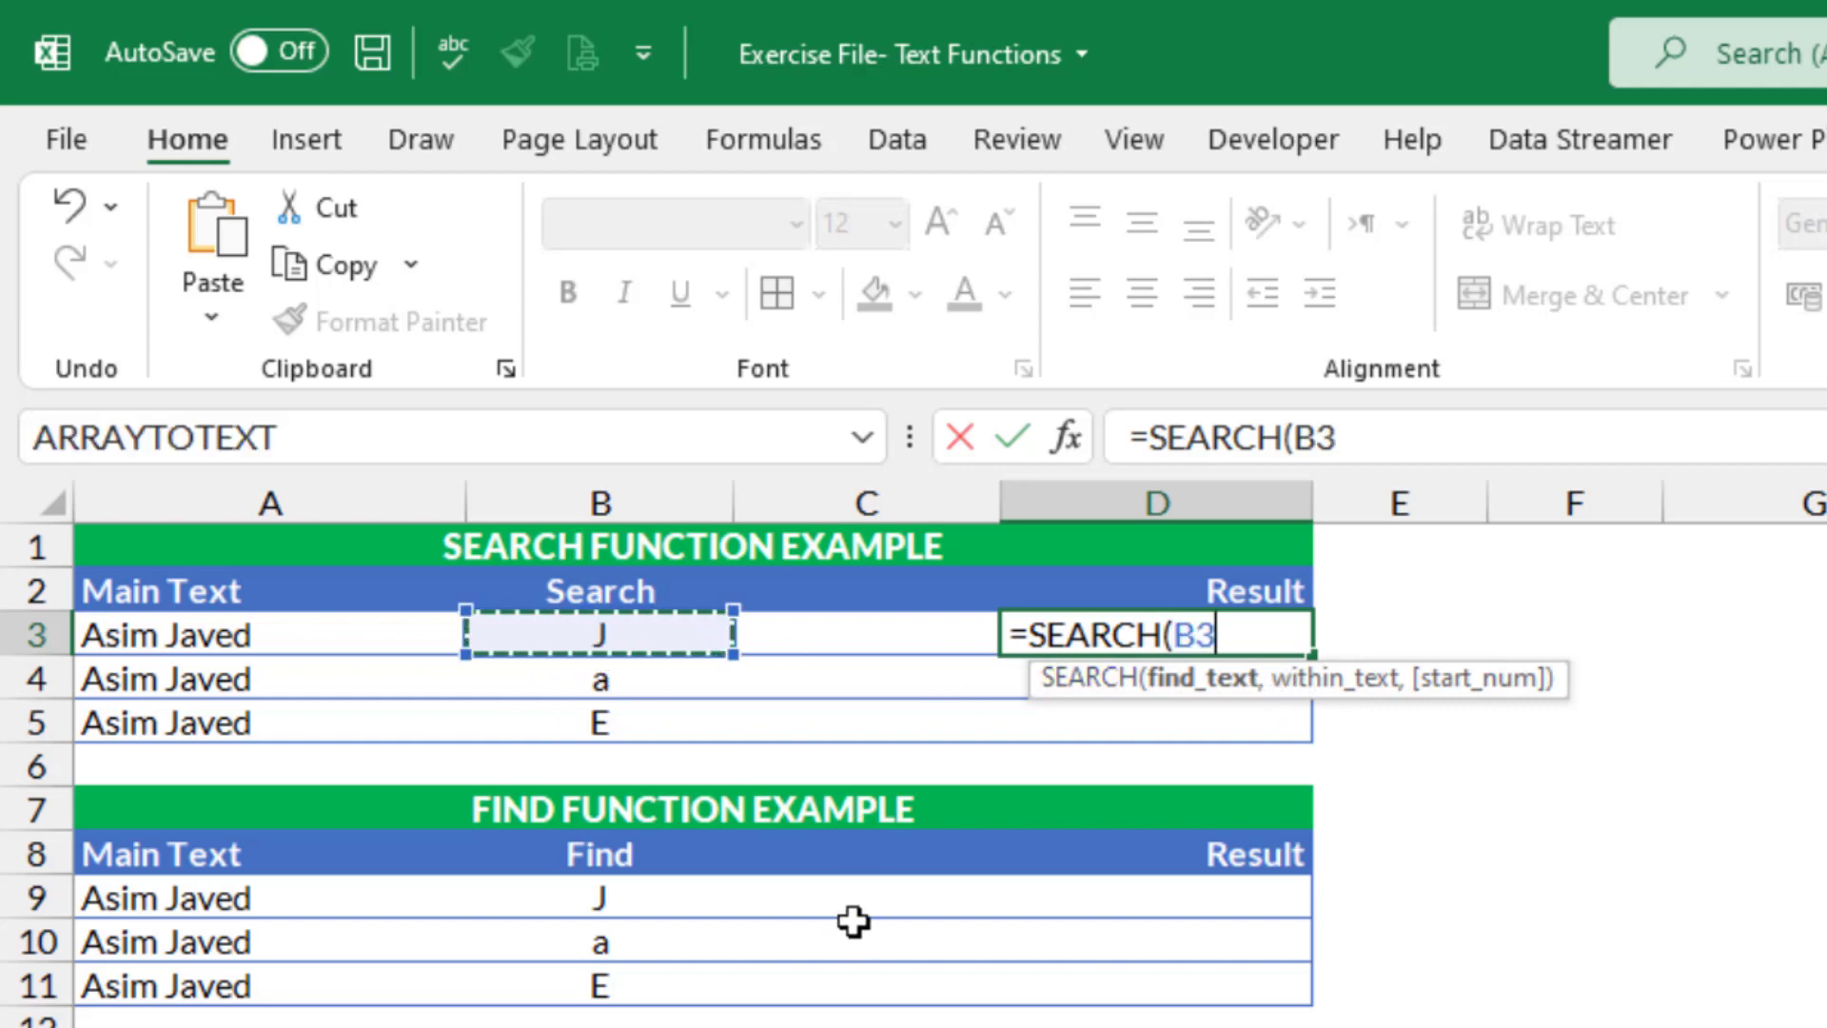
{"action": "type", "text": ","}
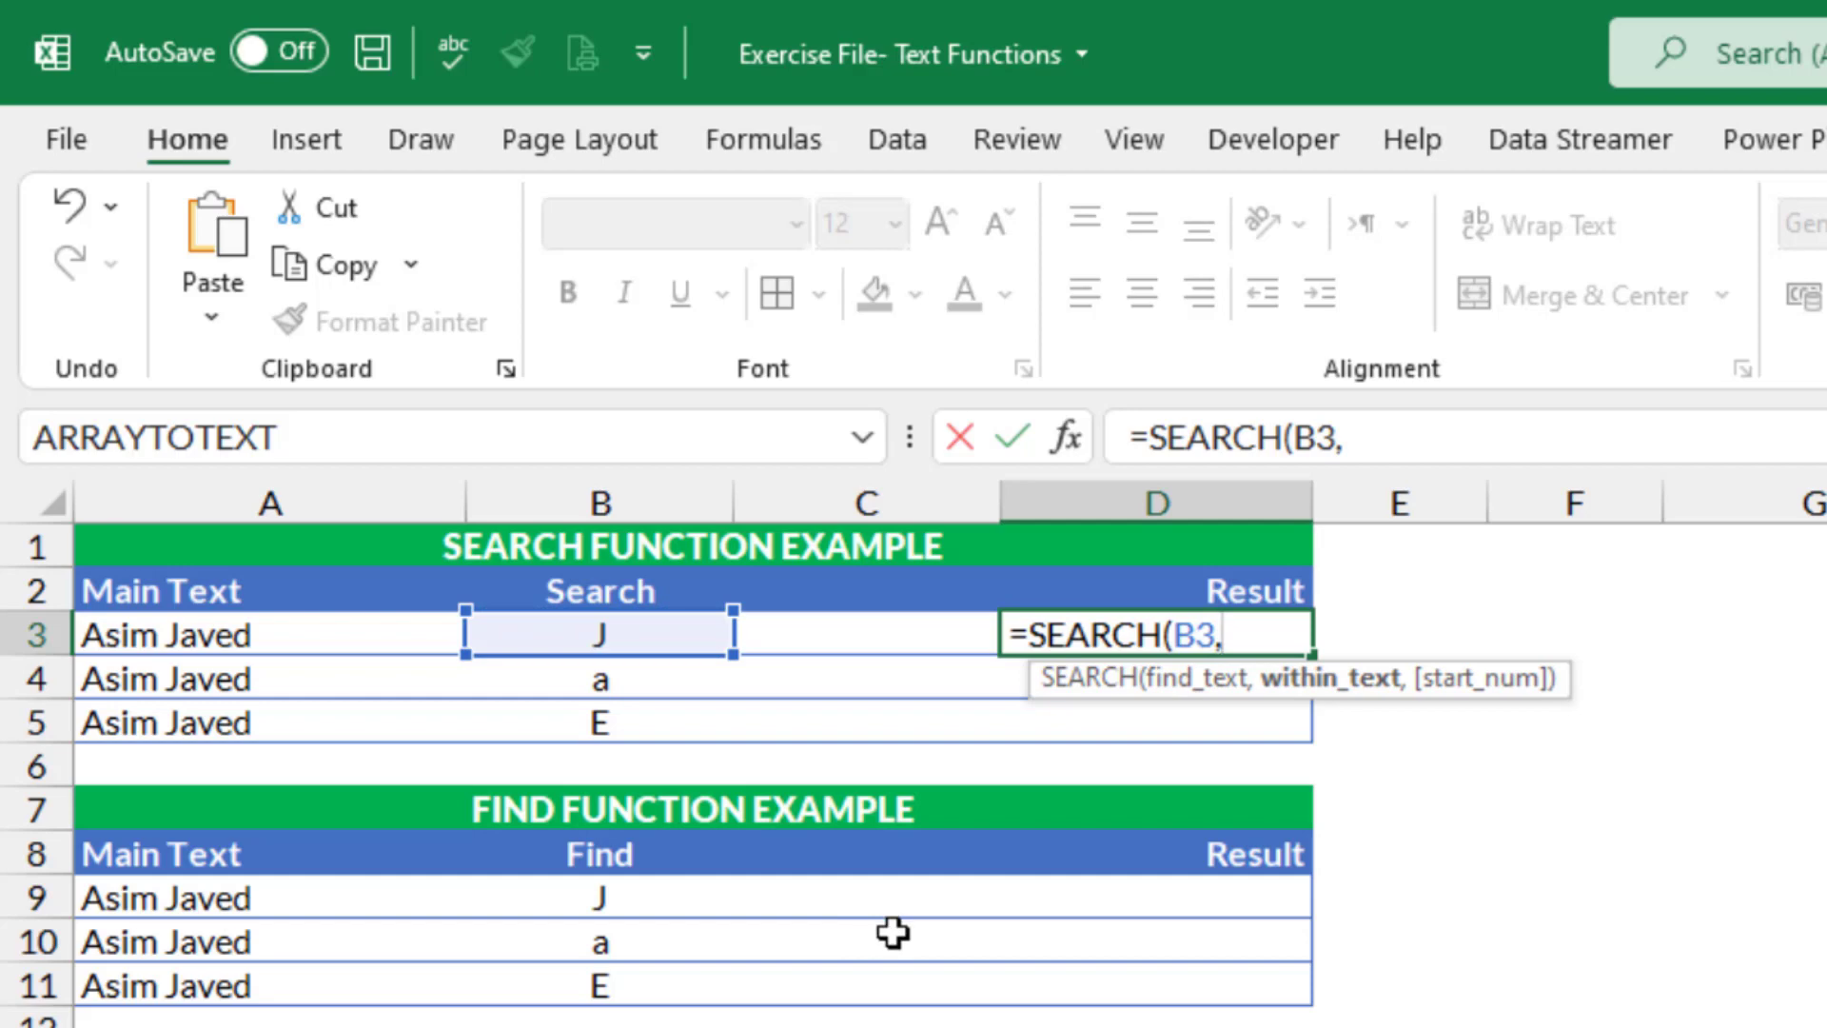
{"action": "left_click", "coordinate": [154, 630]}
{"action": "type", "text": ",7"}
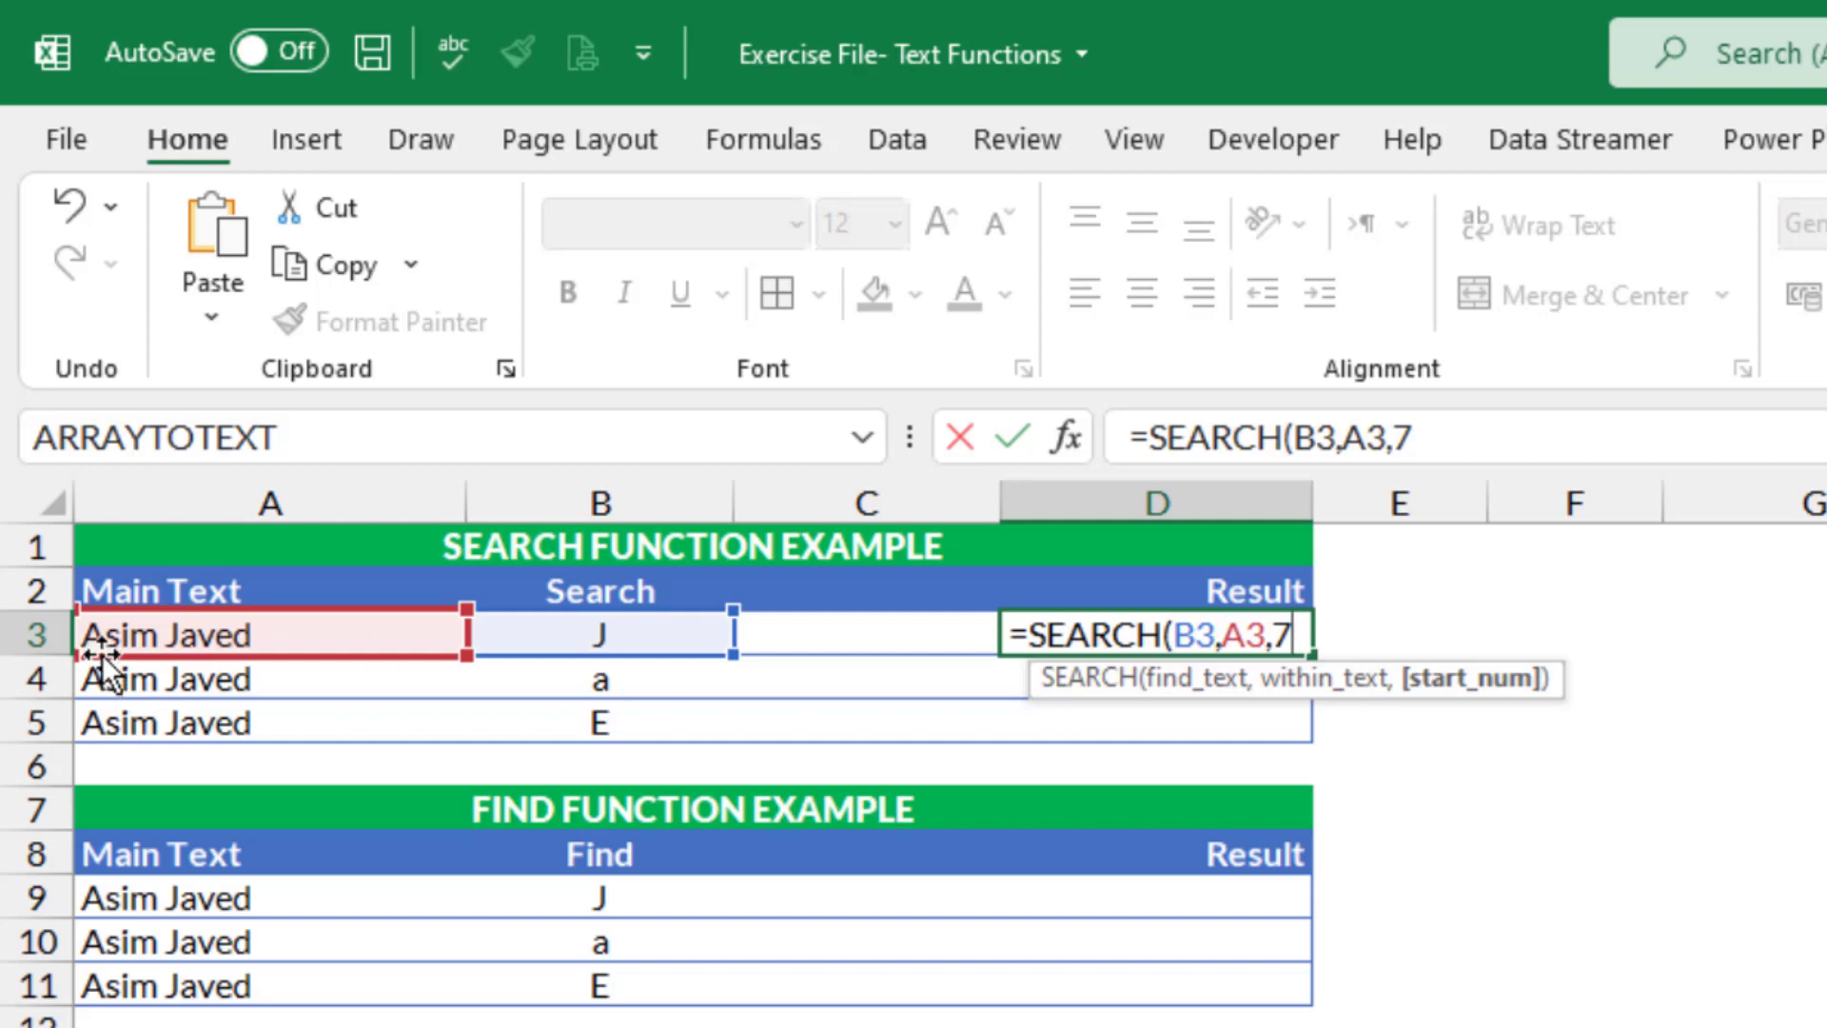
{"action": "key", "text": "Return"}
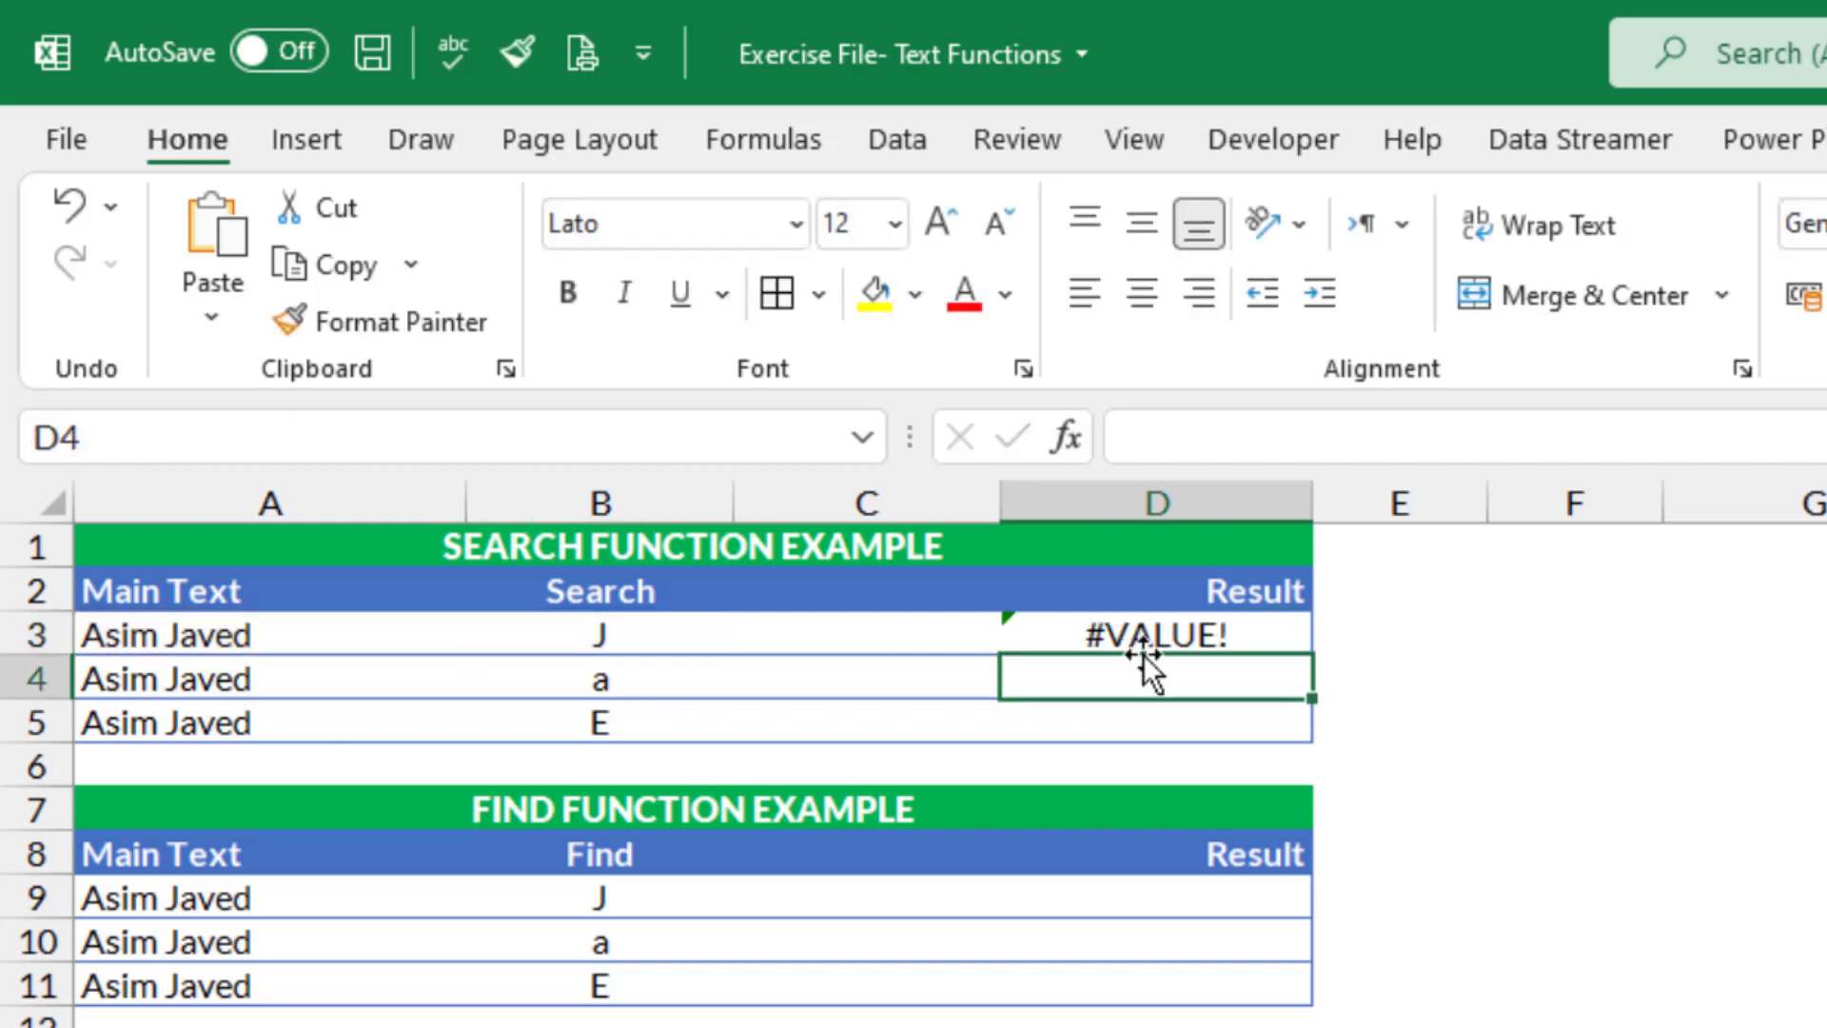
Change the start position in D3's SEARCH formula to 2.
{"action": "left_click", "coordinate": [1170, 639]}
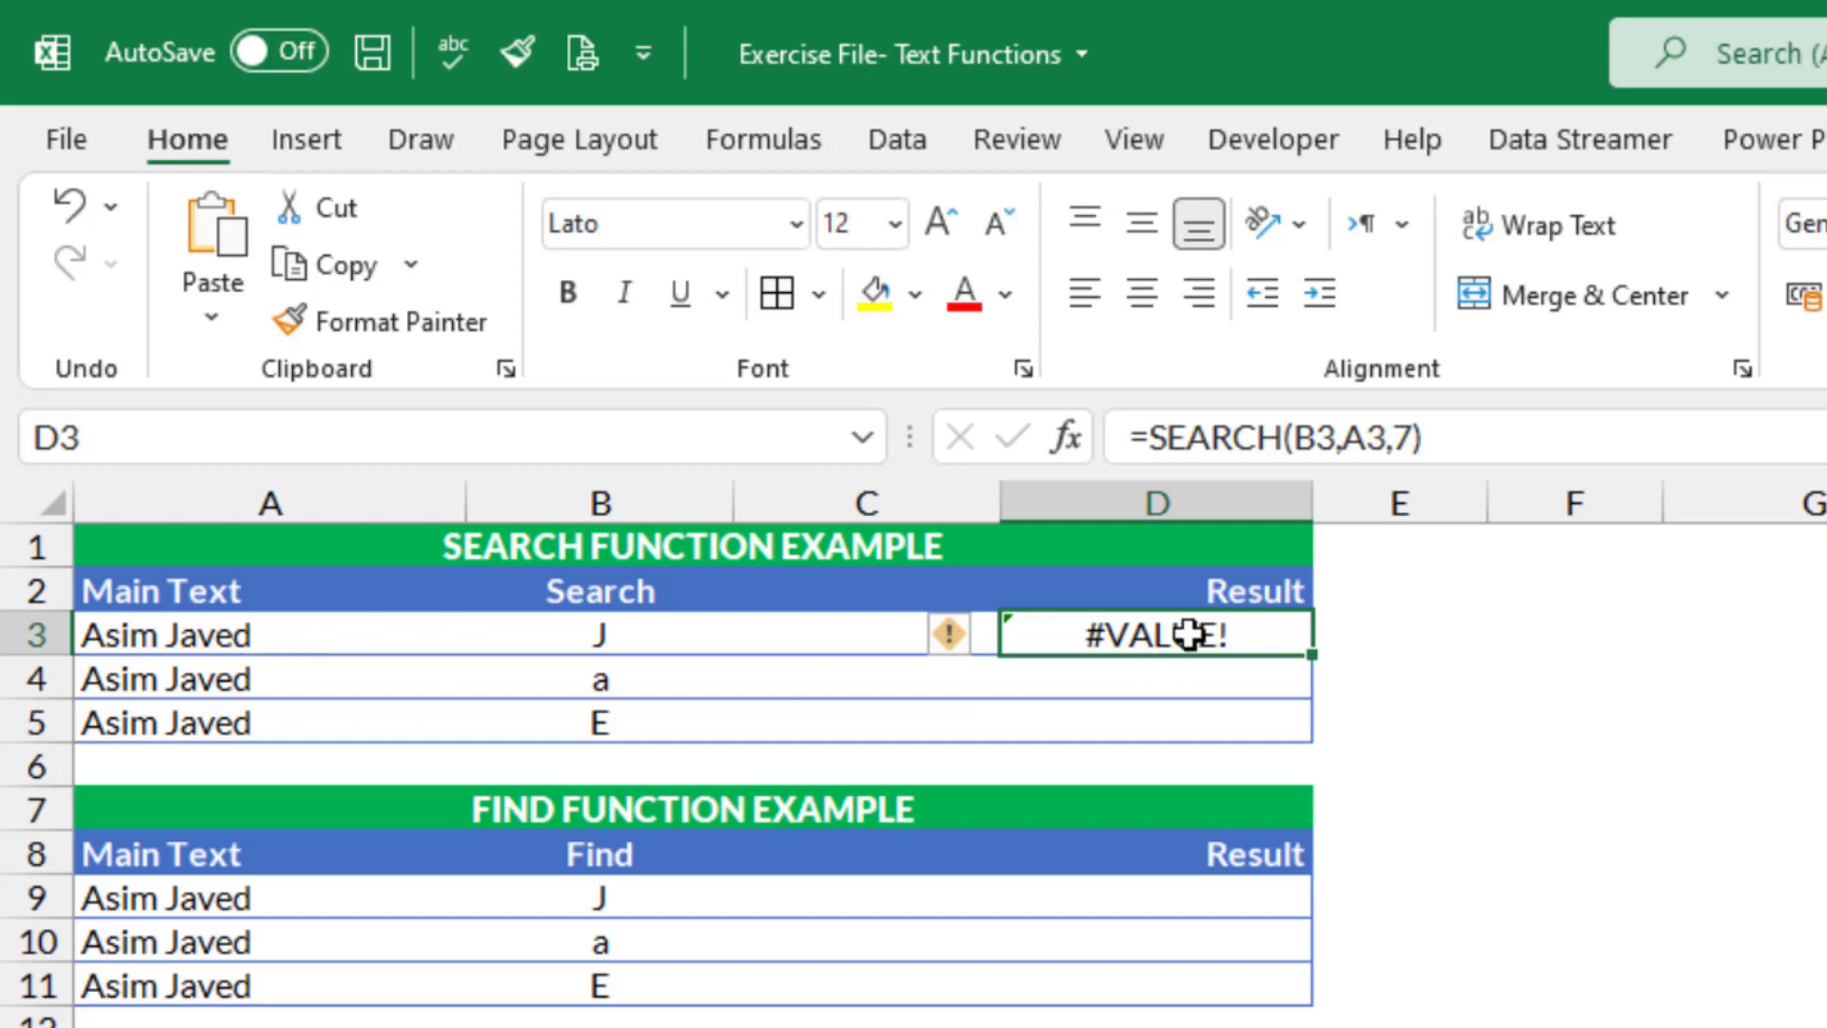
{"action": "left_click", "coordinate": [1415, 436]}
{"action": "key", "text": "BackSpace"}
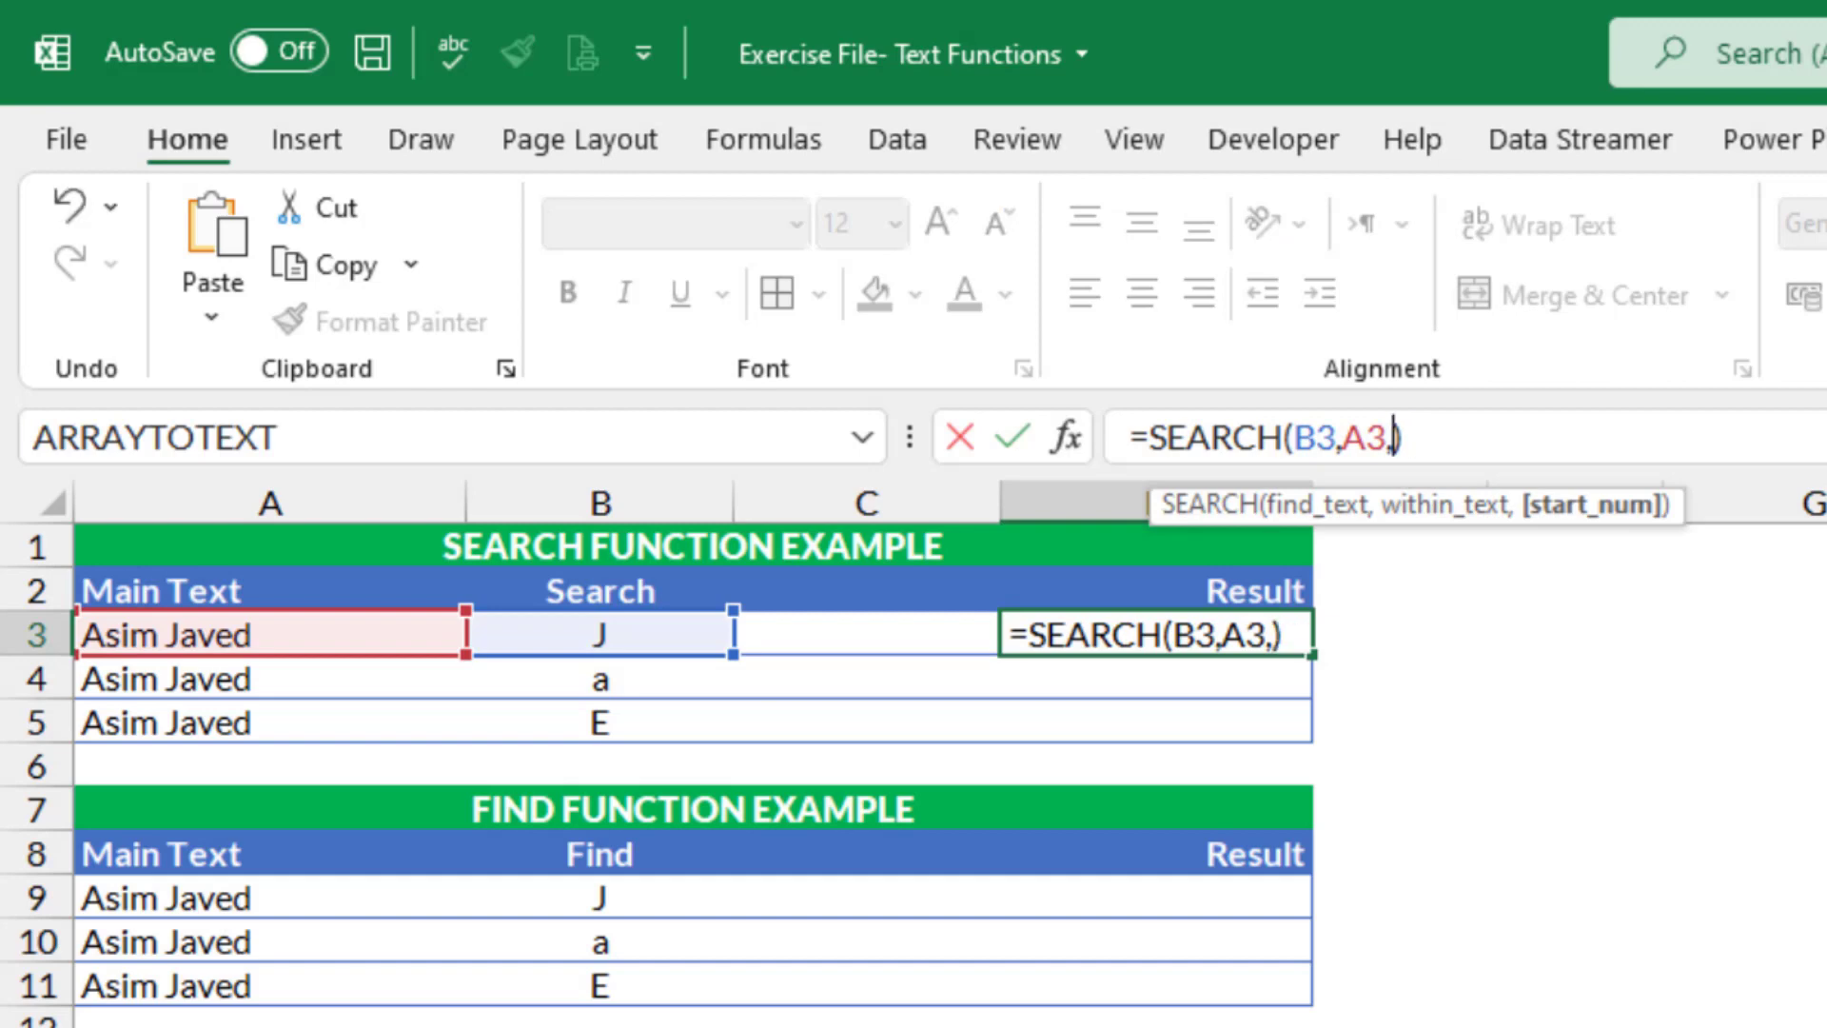
{"action": "type", "text": "2"}
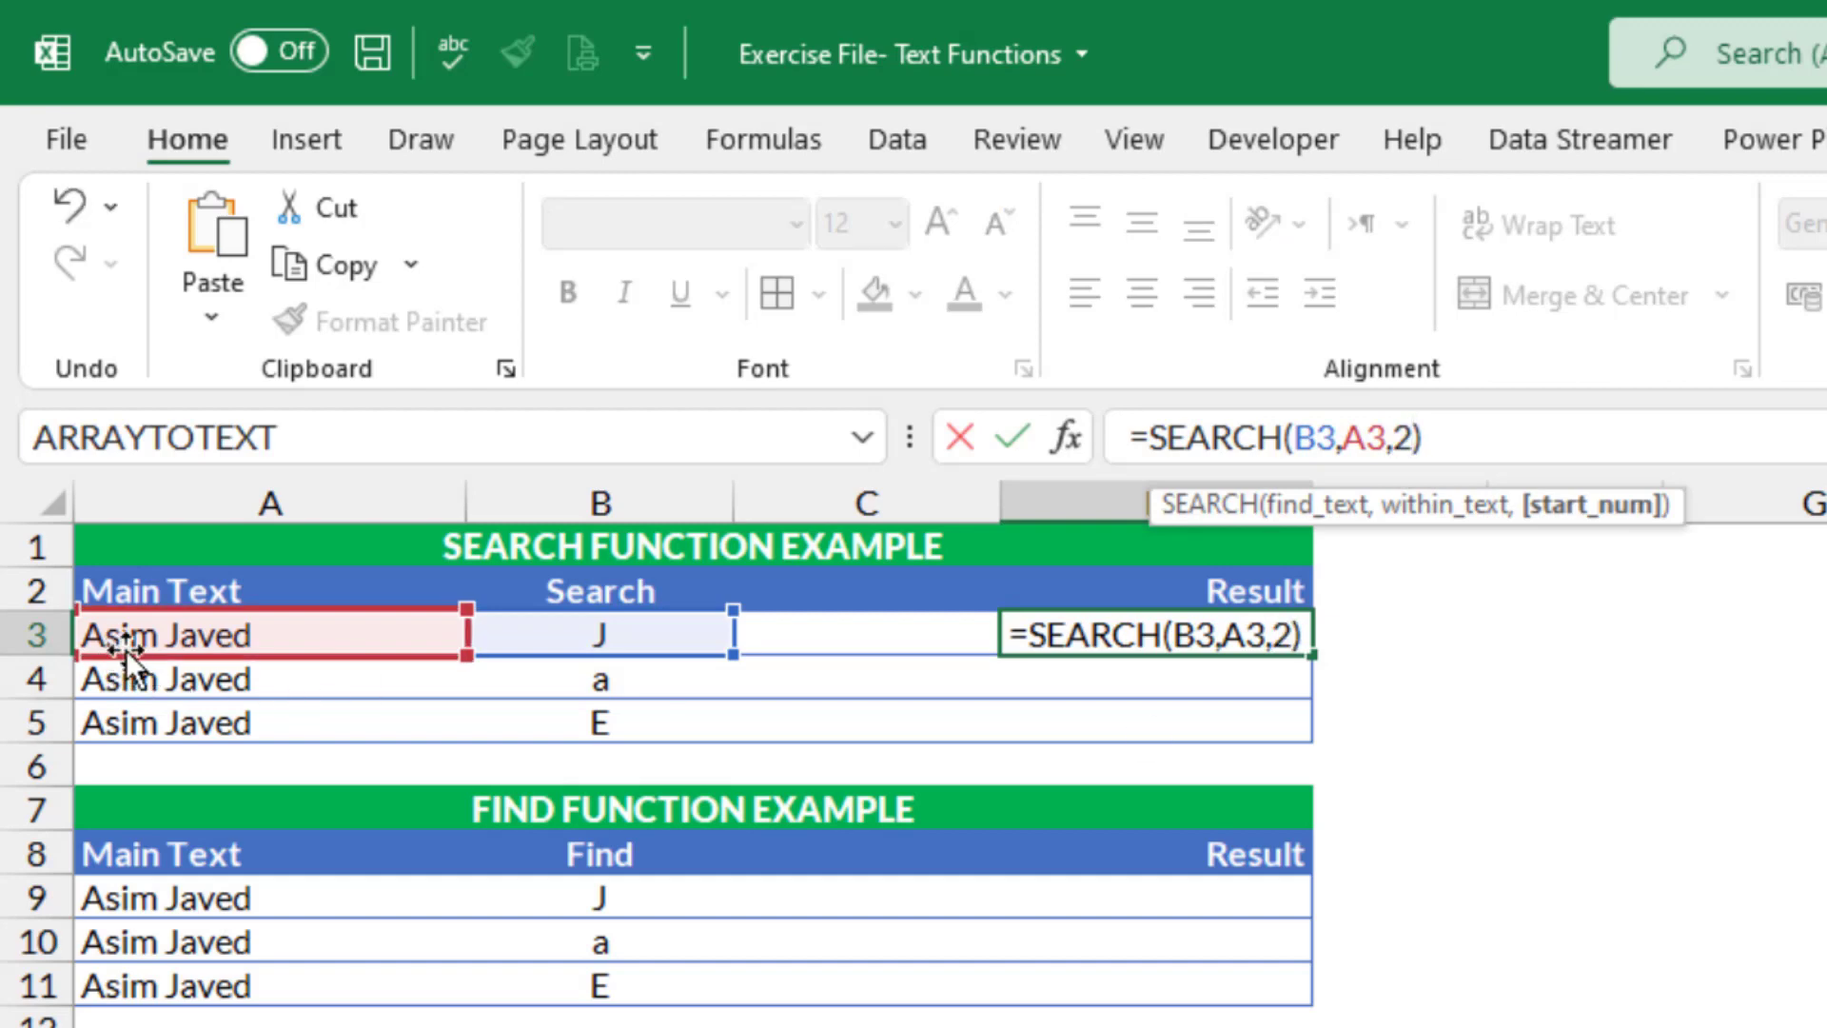
{"action": "key", "text": "Return"}
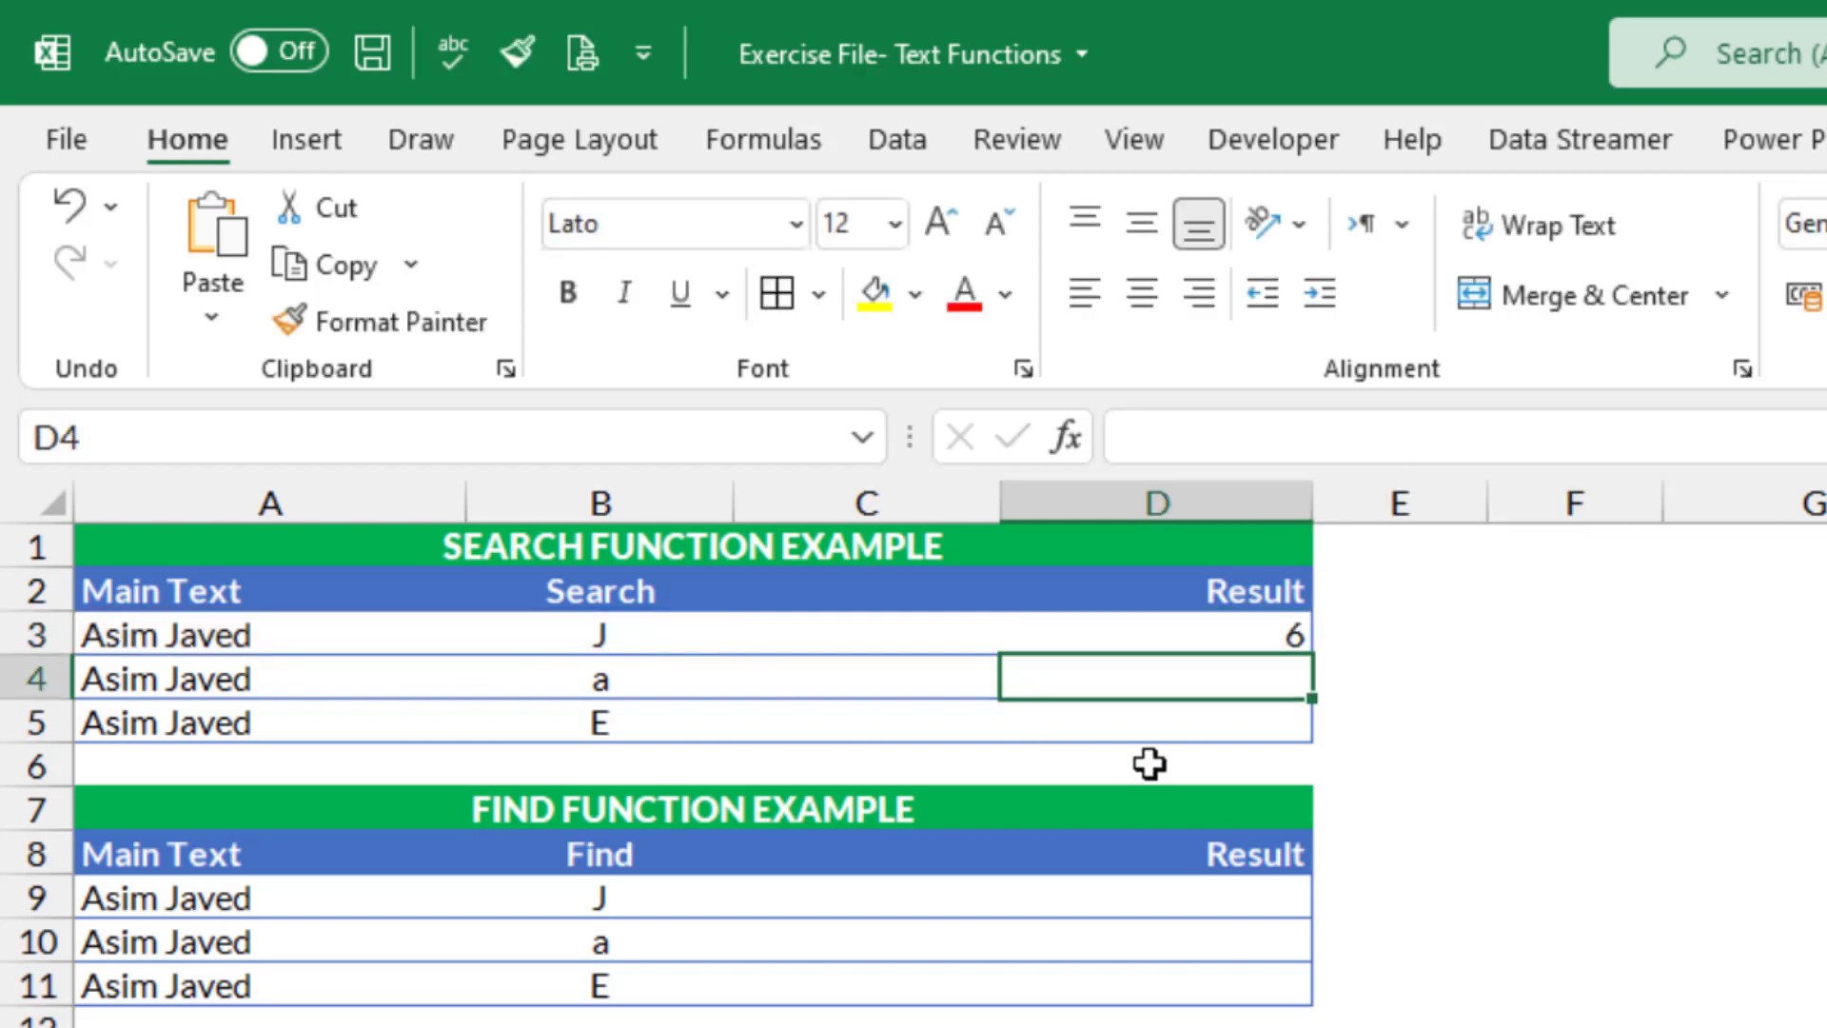
{"action": "left_click", "coordinate": [1220, 644]}
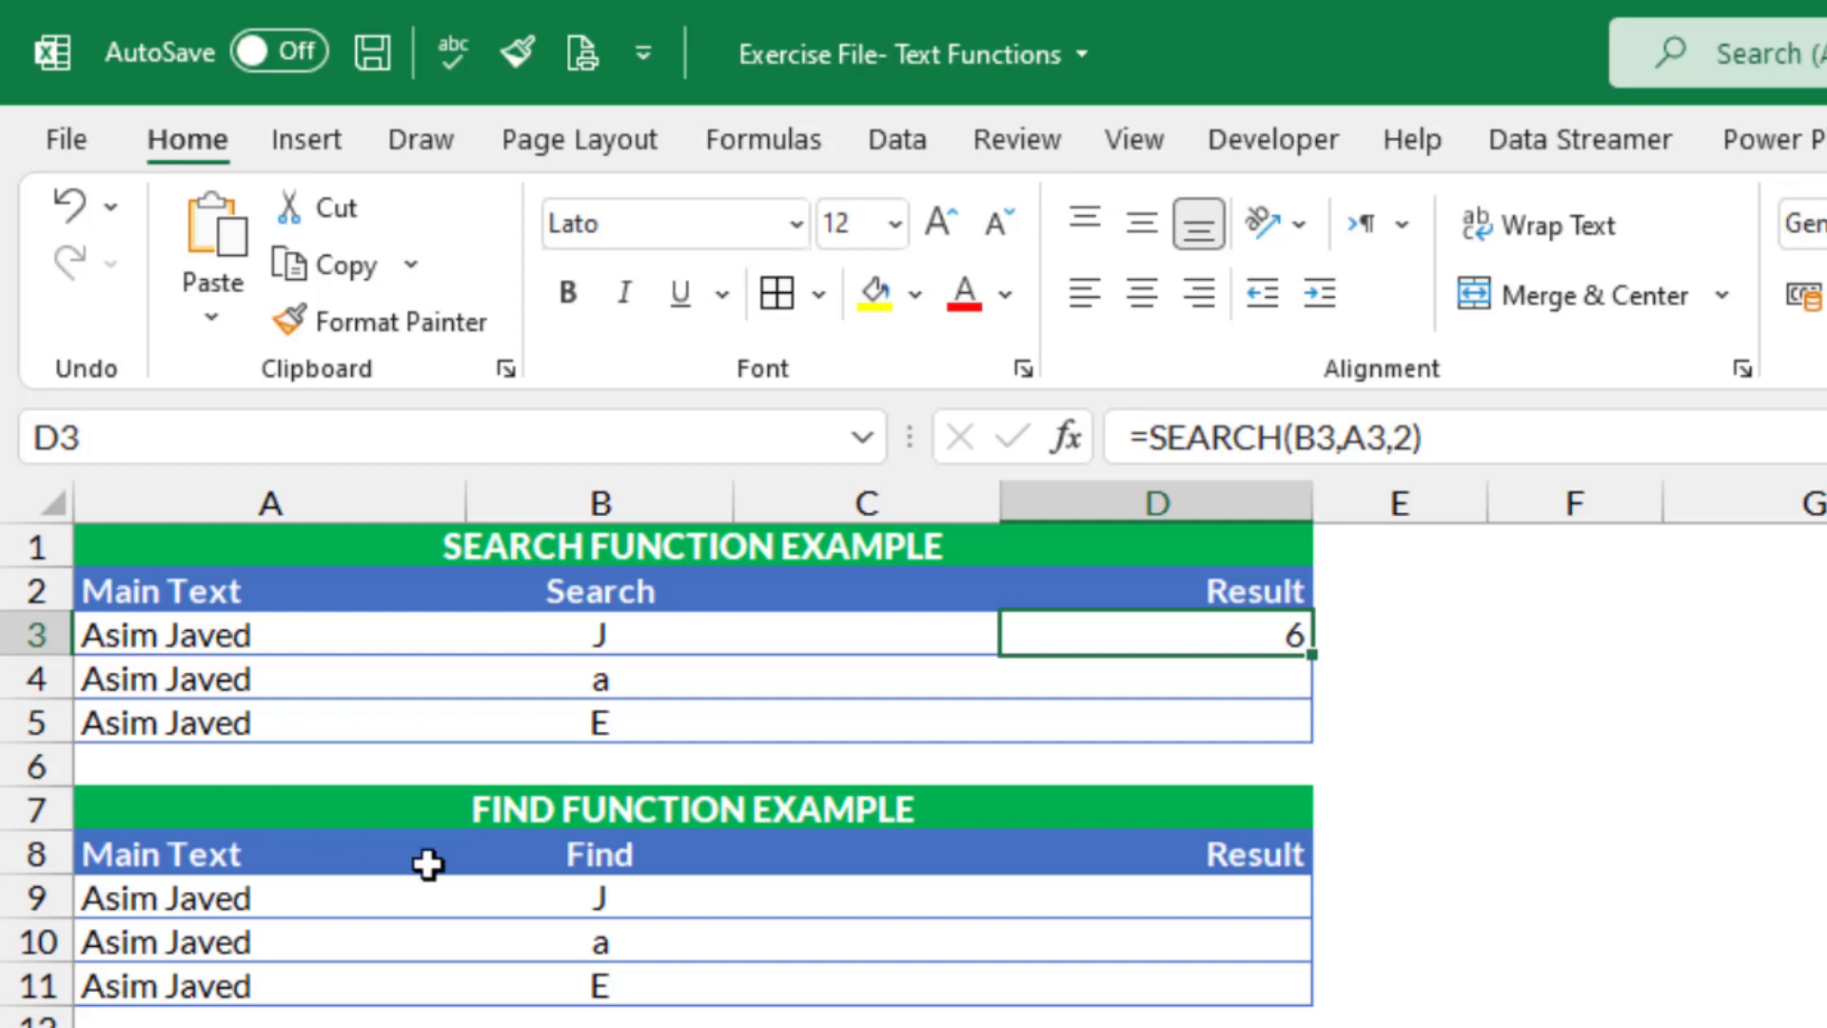
Fill the SEARCH formula with start position 2 from D3 down through D5 of the Result column.
{"action": "left_click", "coordinate": [1226, 687]}
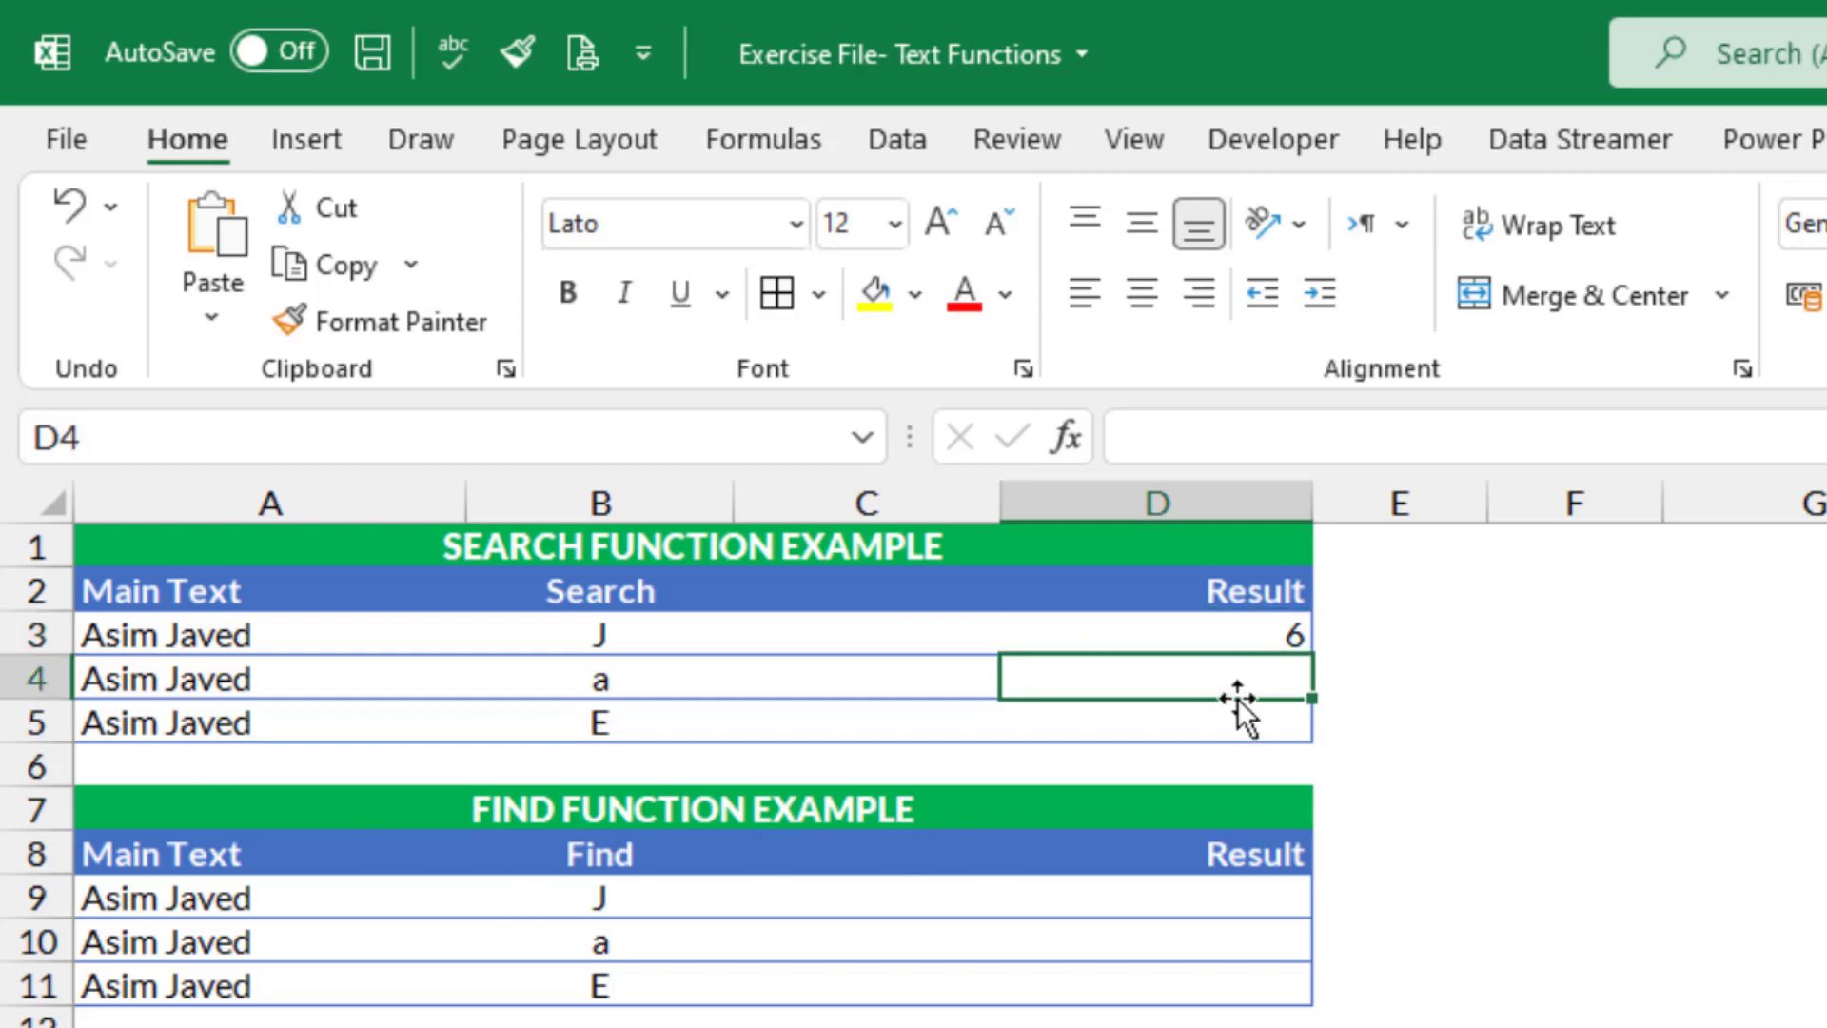
{"action": "left_click_drag", "start_coordinate": [1261, 640], "coordinate": [1252, 715]}
{"action": "left_click", "coordinate": [1237, 632]}
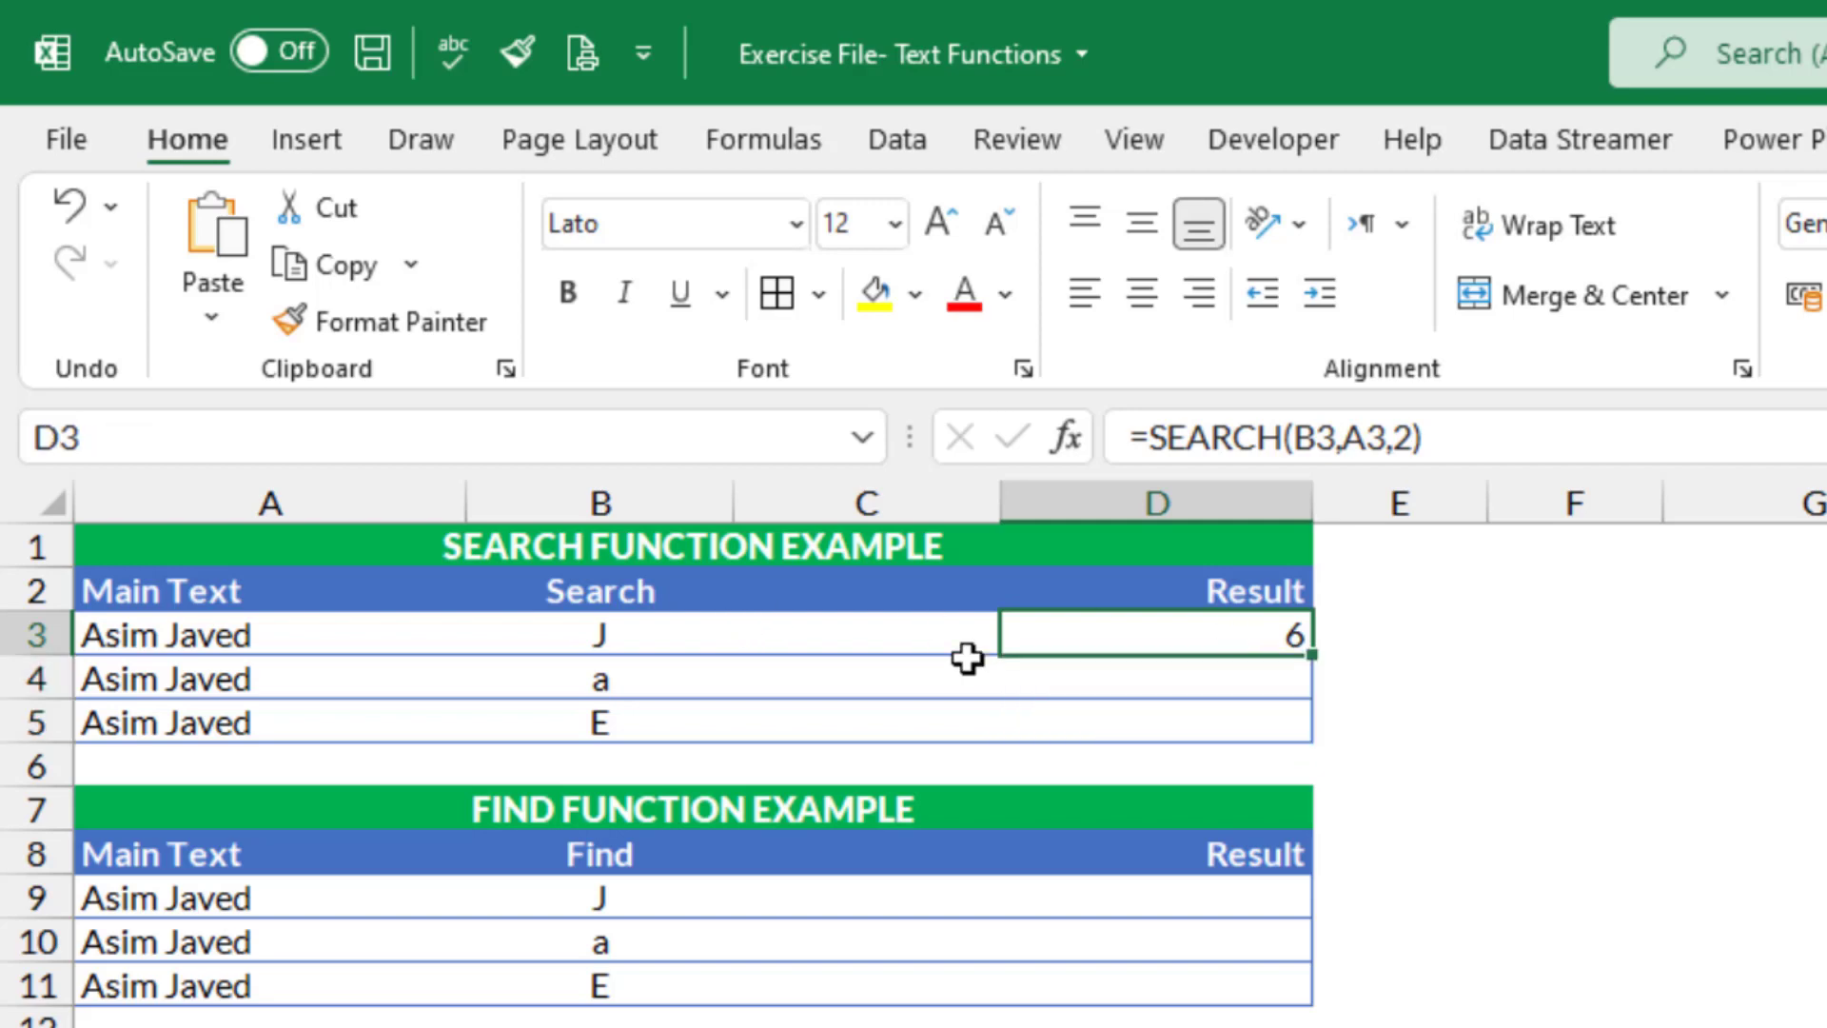
{"action": "left_click", "coordinate": [1517, 447]}
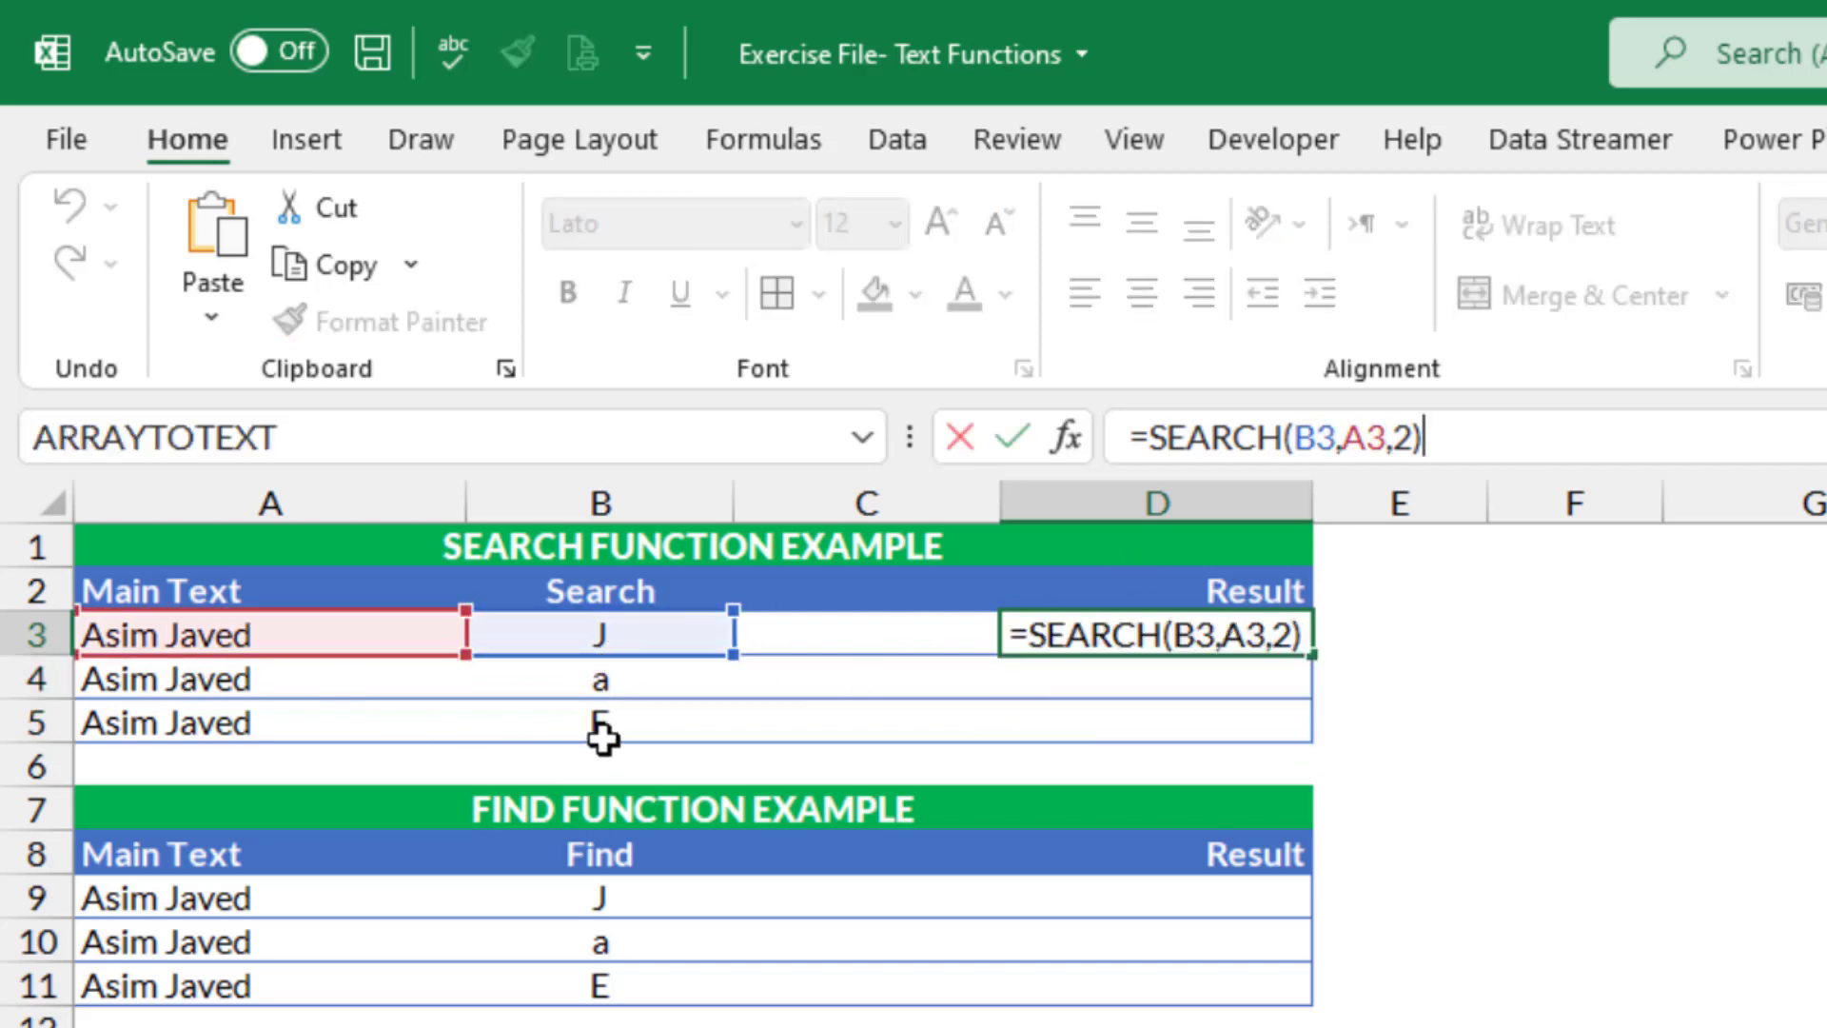
{"action": "key", "text": "ctrl+Return"}
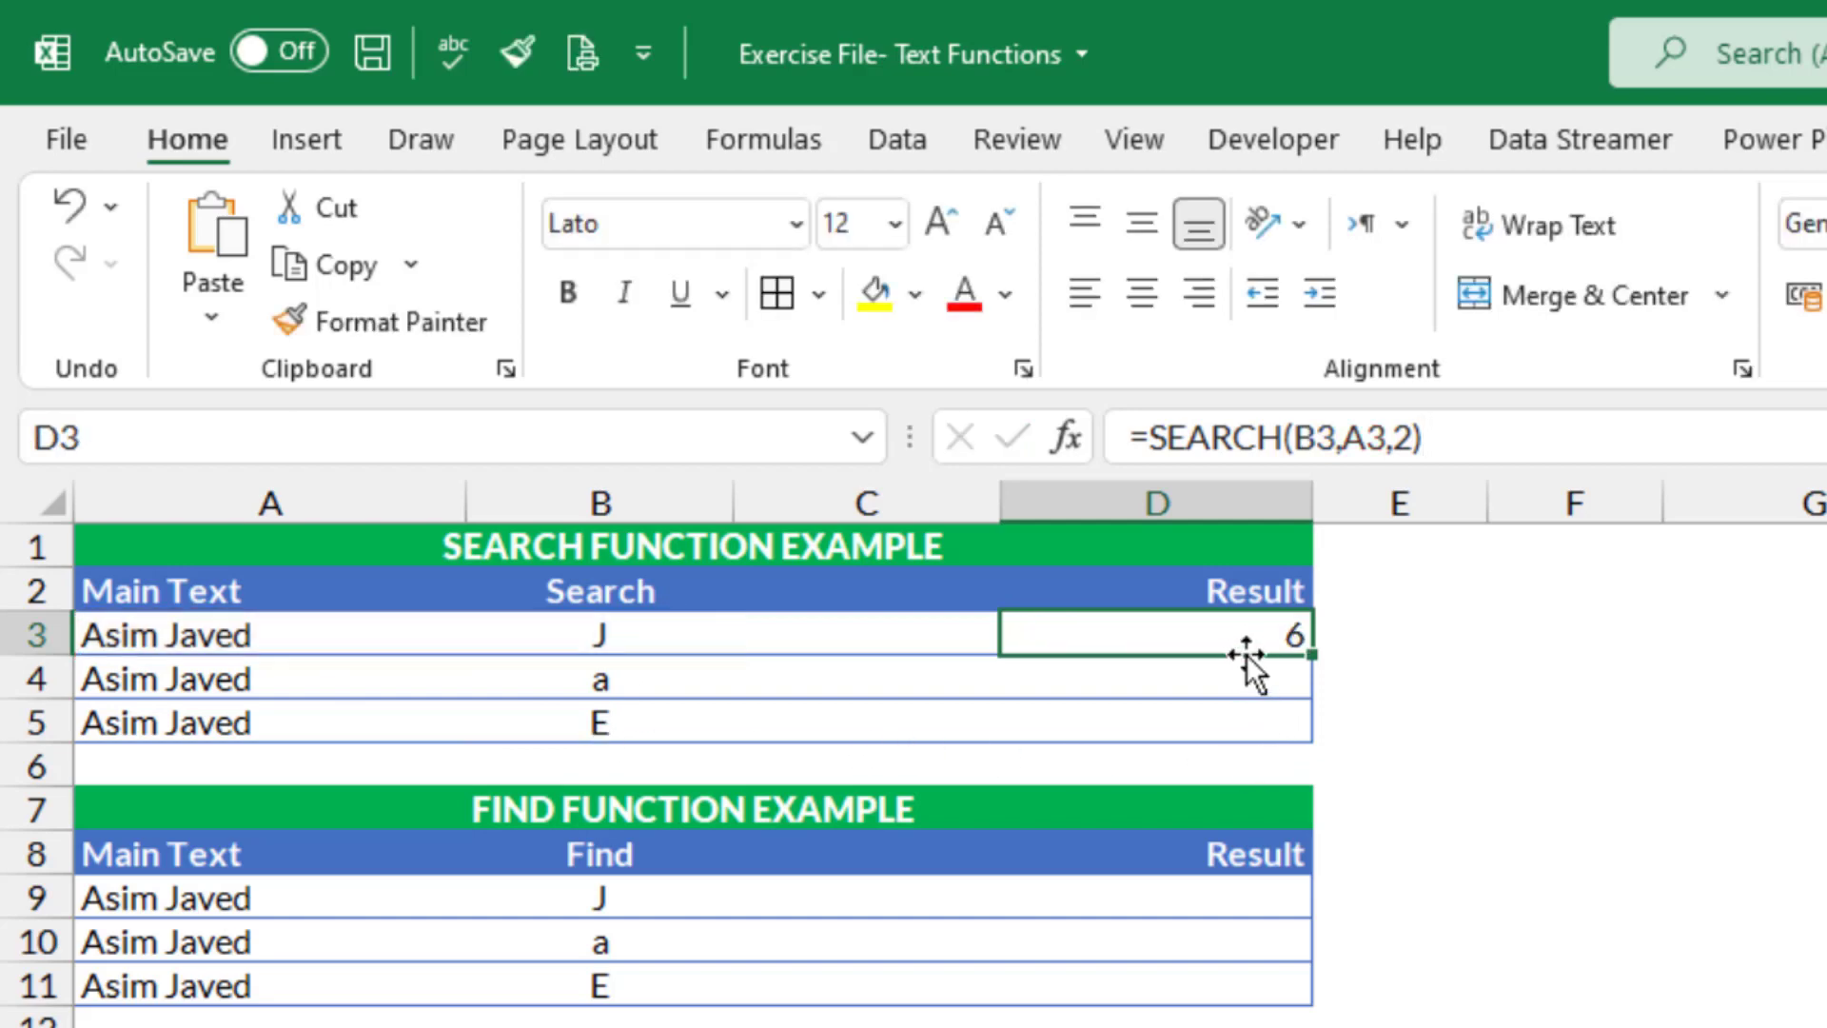
{"action": "left_click_drag", "start_coordinate": [1246, 654], "coordinate": [1244, 714]}
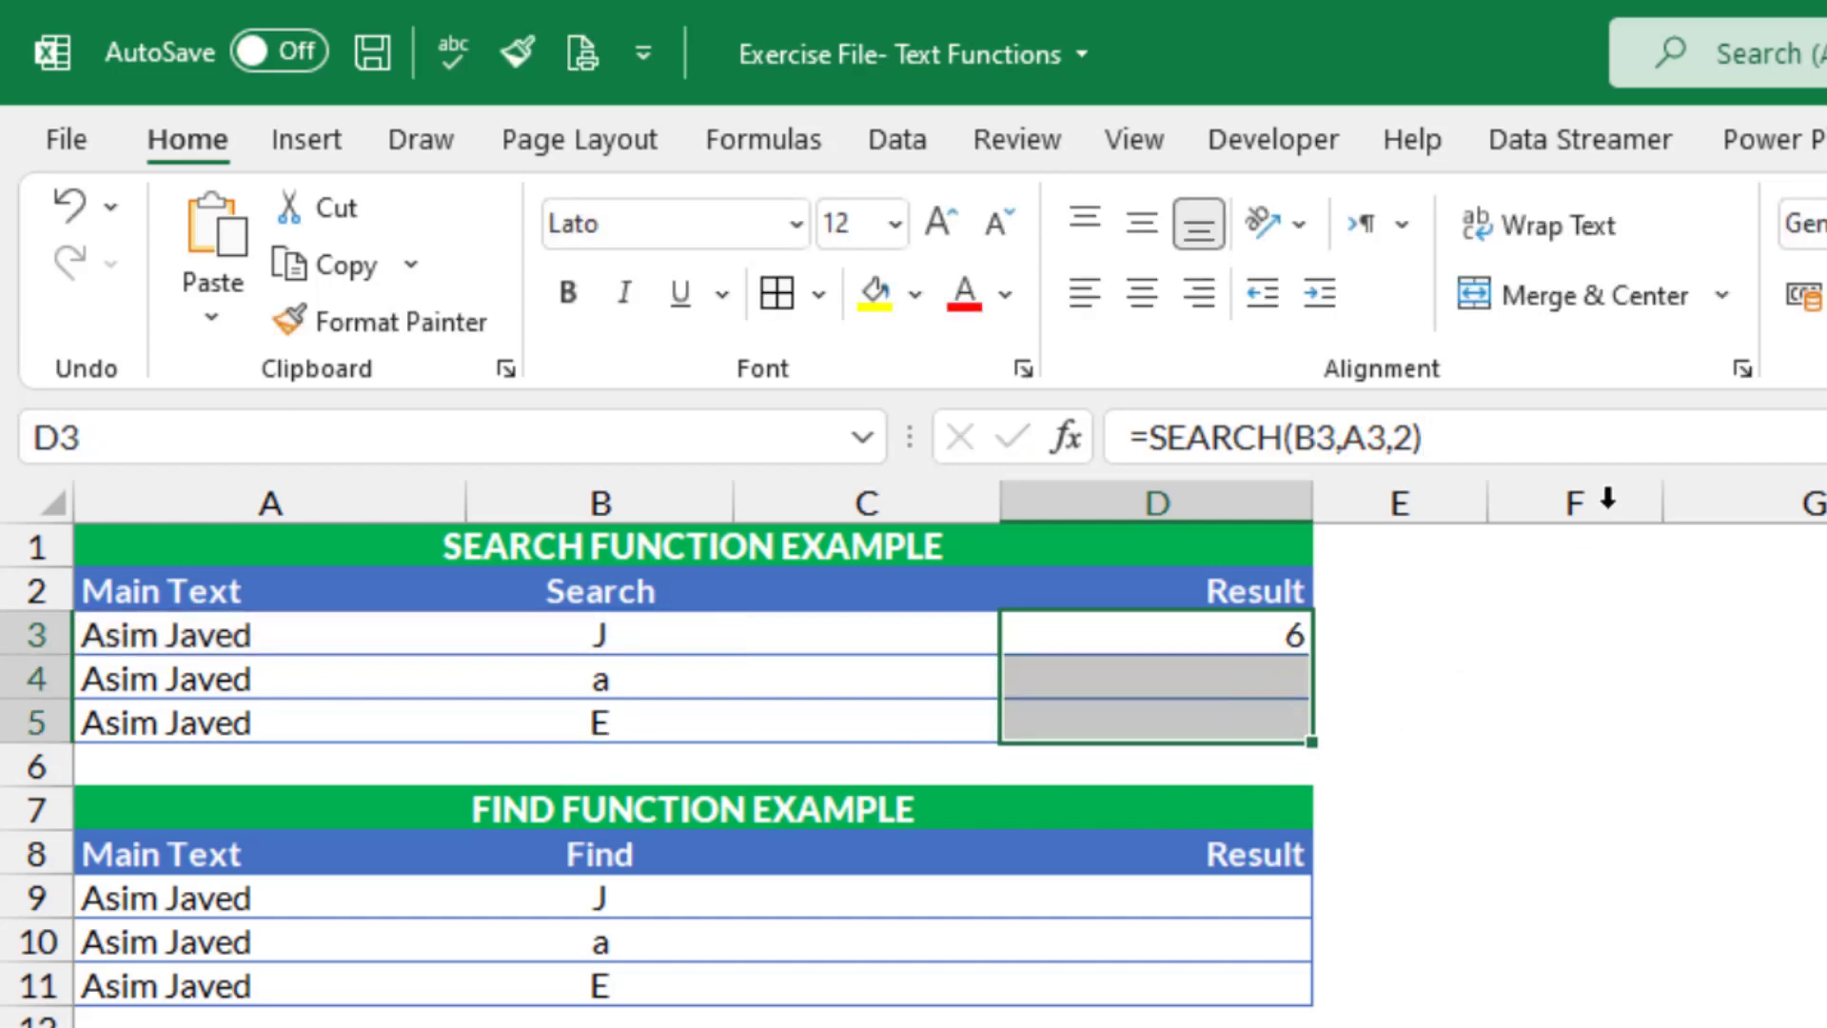
{"action": "left_click", "coordinate": [1590, 447]}
{"action": "key", "text": "ctrl+Return"}
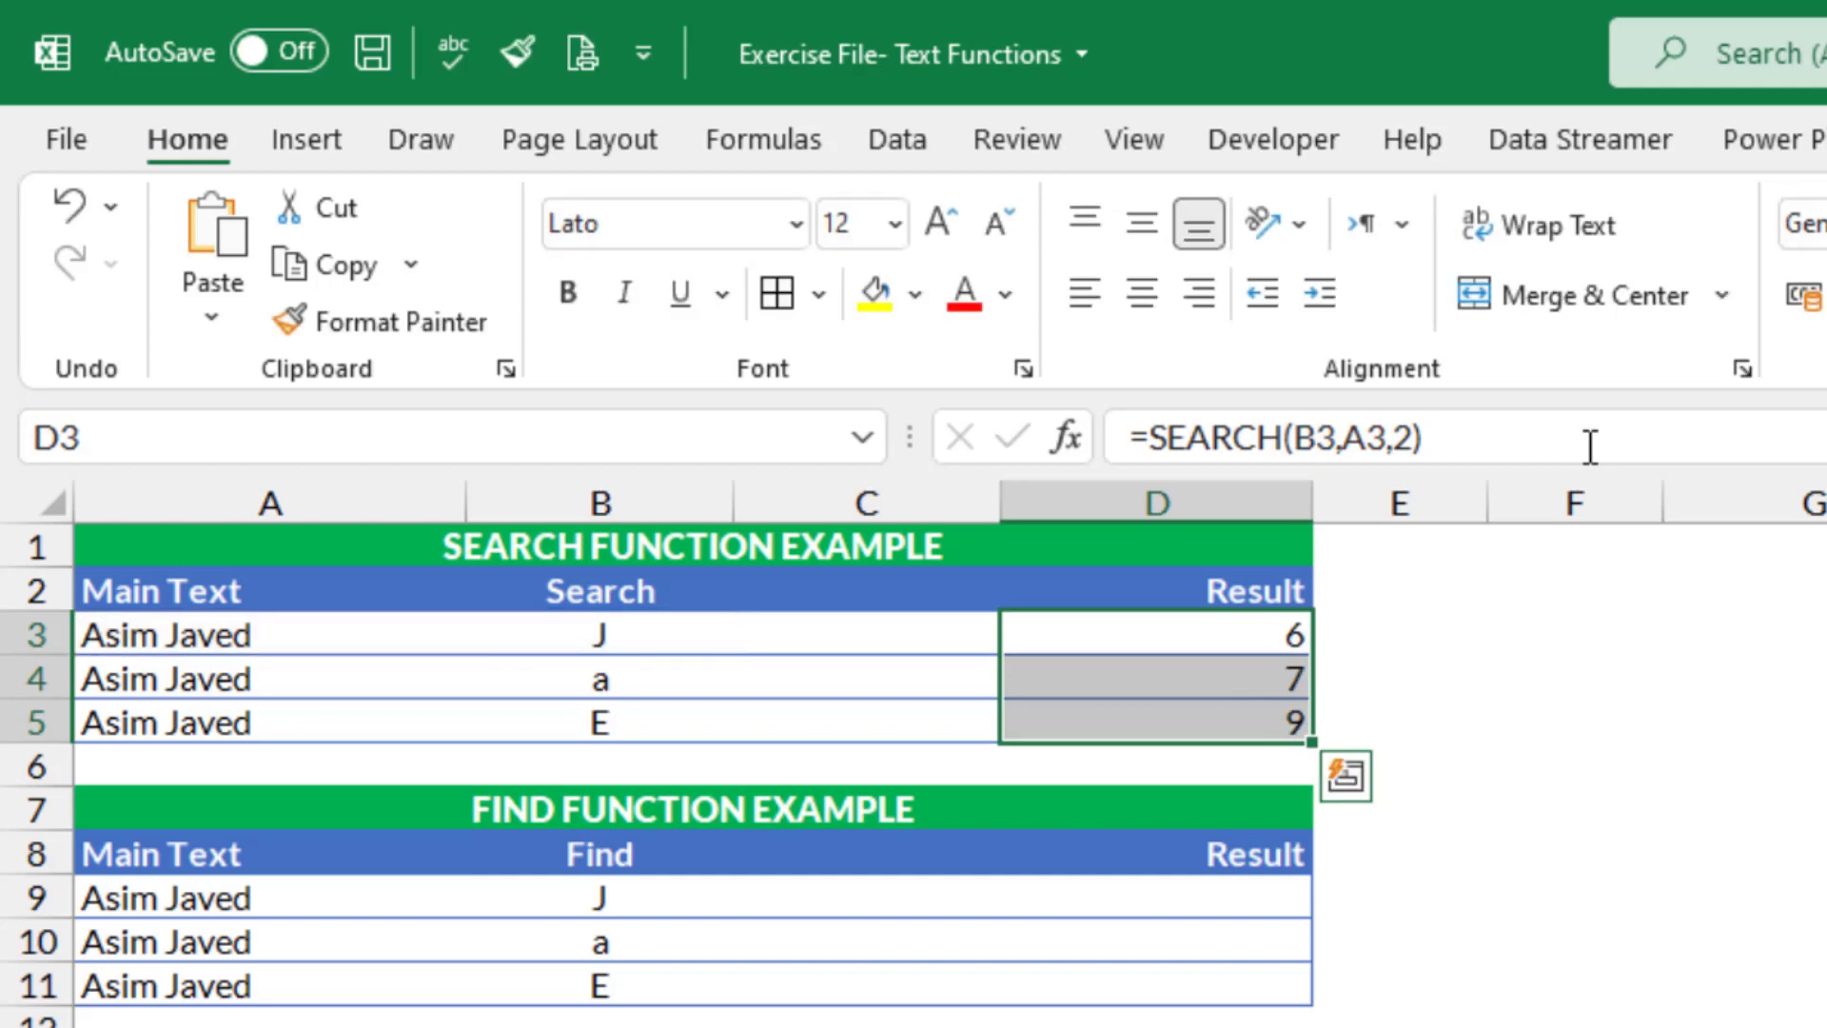
Change the start position in D4's SEARCH formula to 1 and check it against the main text in A4.
{"action": "left_click", "coordinate": [1177, 677]}
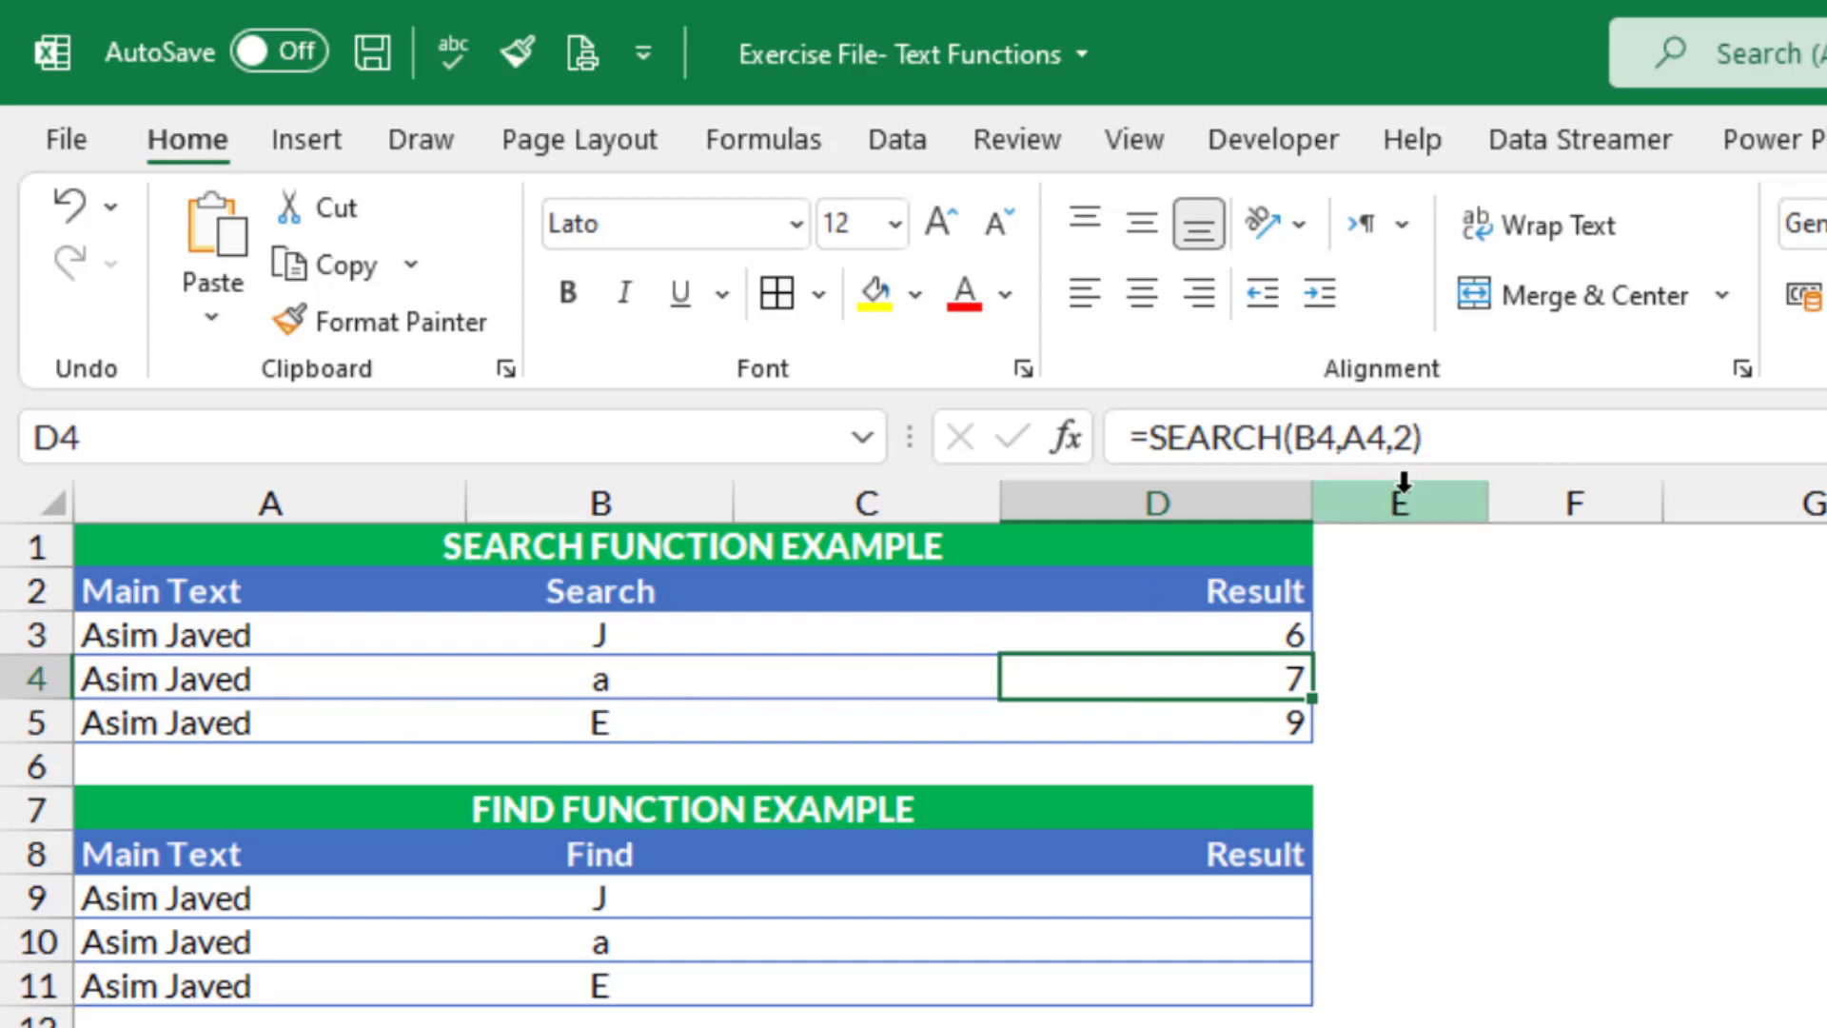
{"action": "left_click", "coordinate": [1414, 440]}
{"action": "key", "text": "BackSpace"}
{"action": "type", "text": "1"}
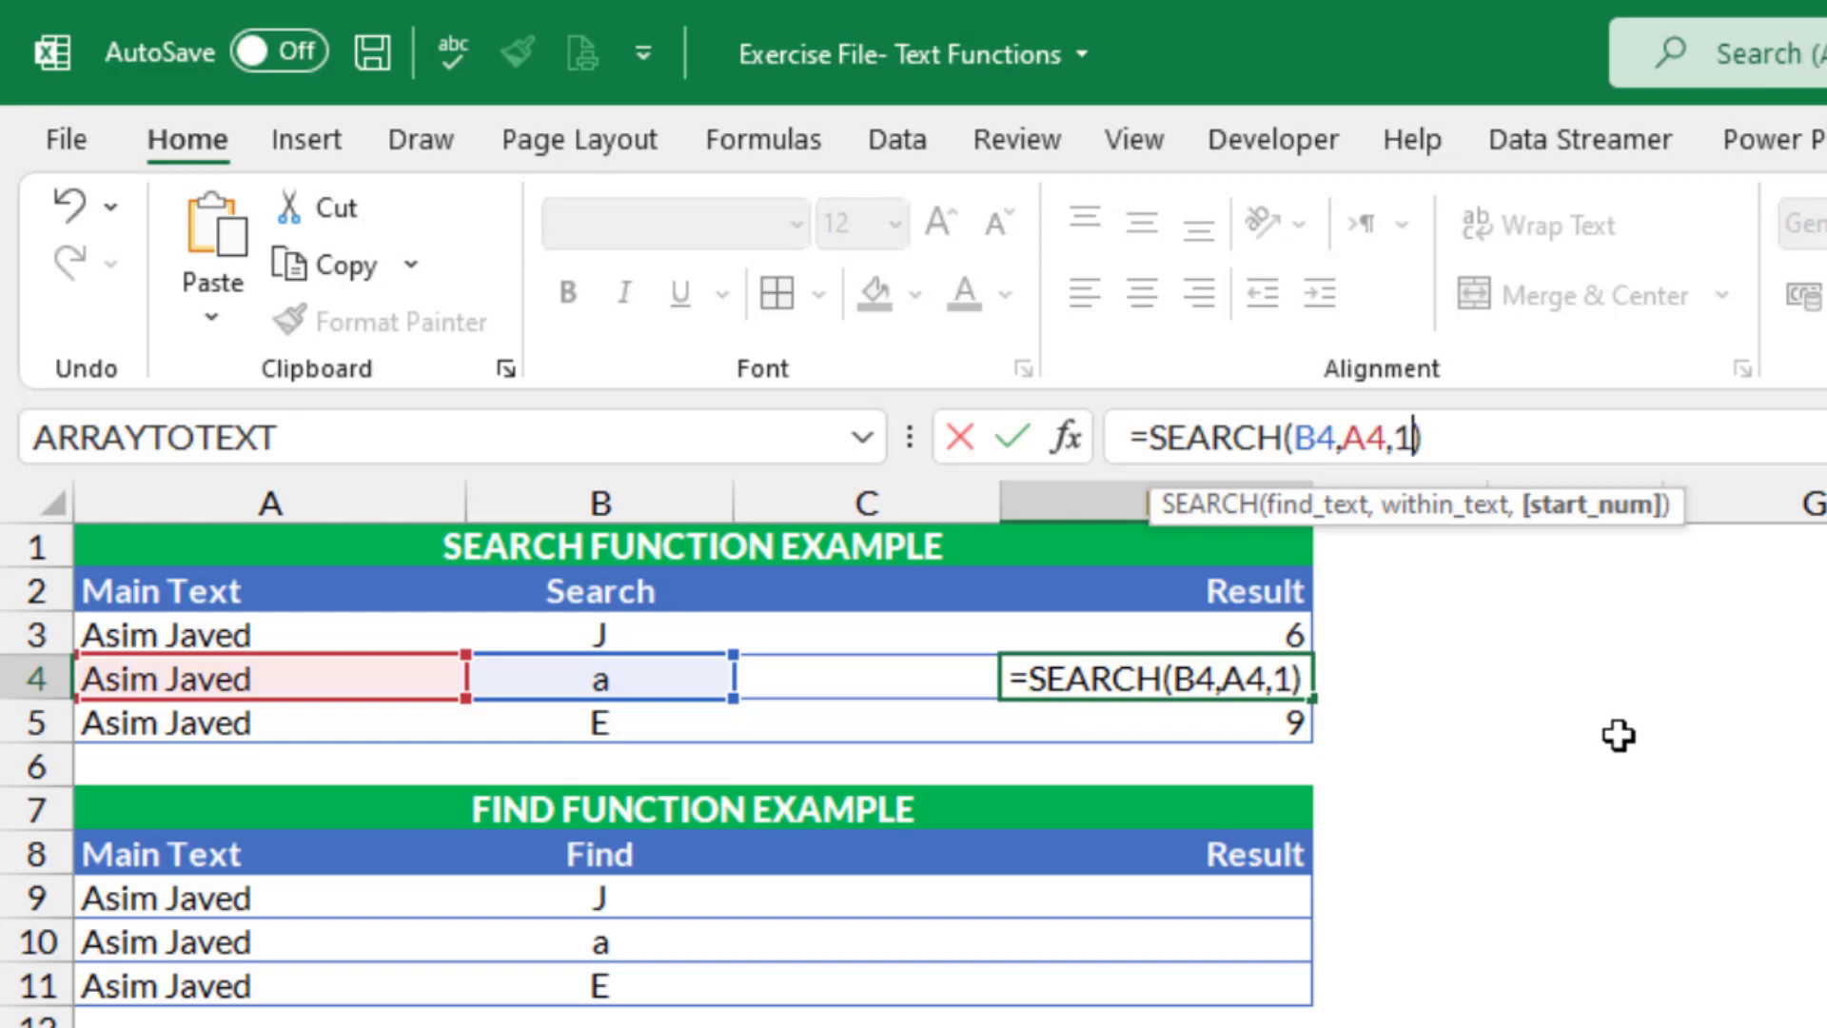
{"action": "key", "text": "Return"}
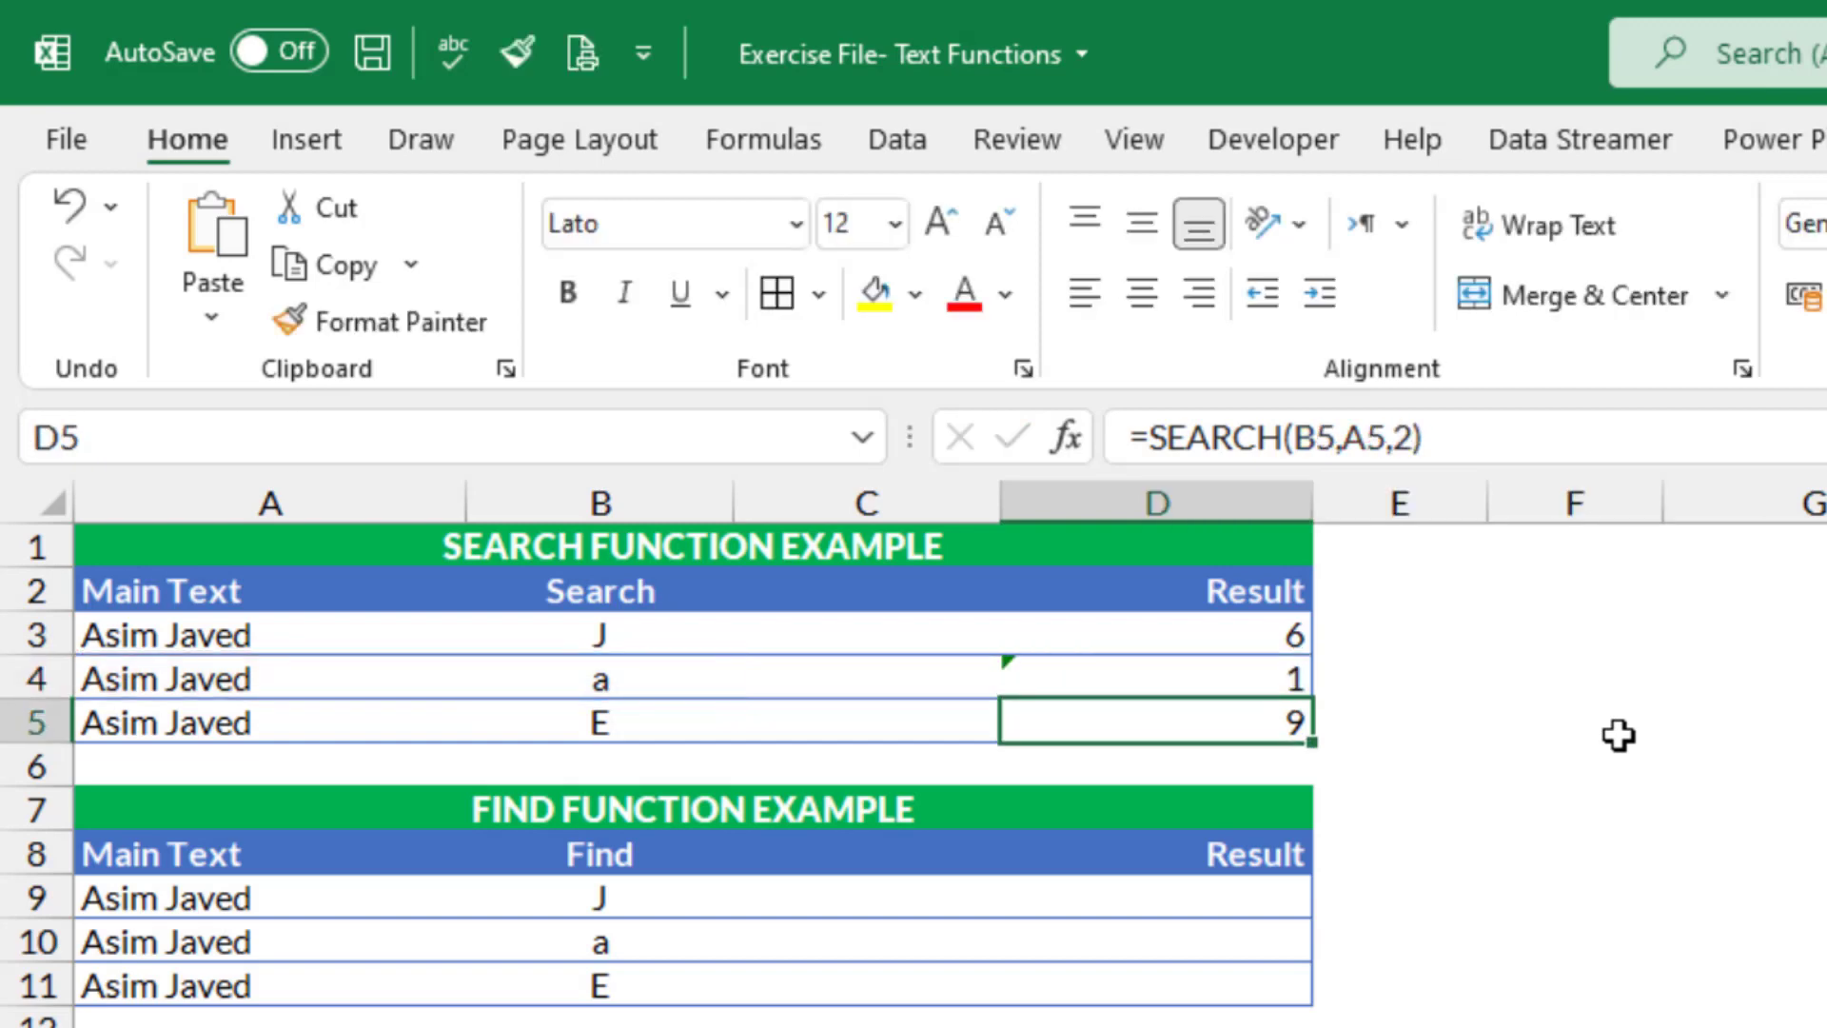
{"action": "left_click", "coordinate": [126, 683]}
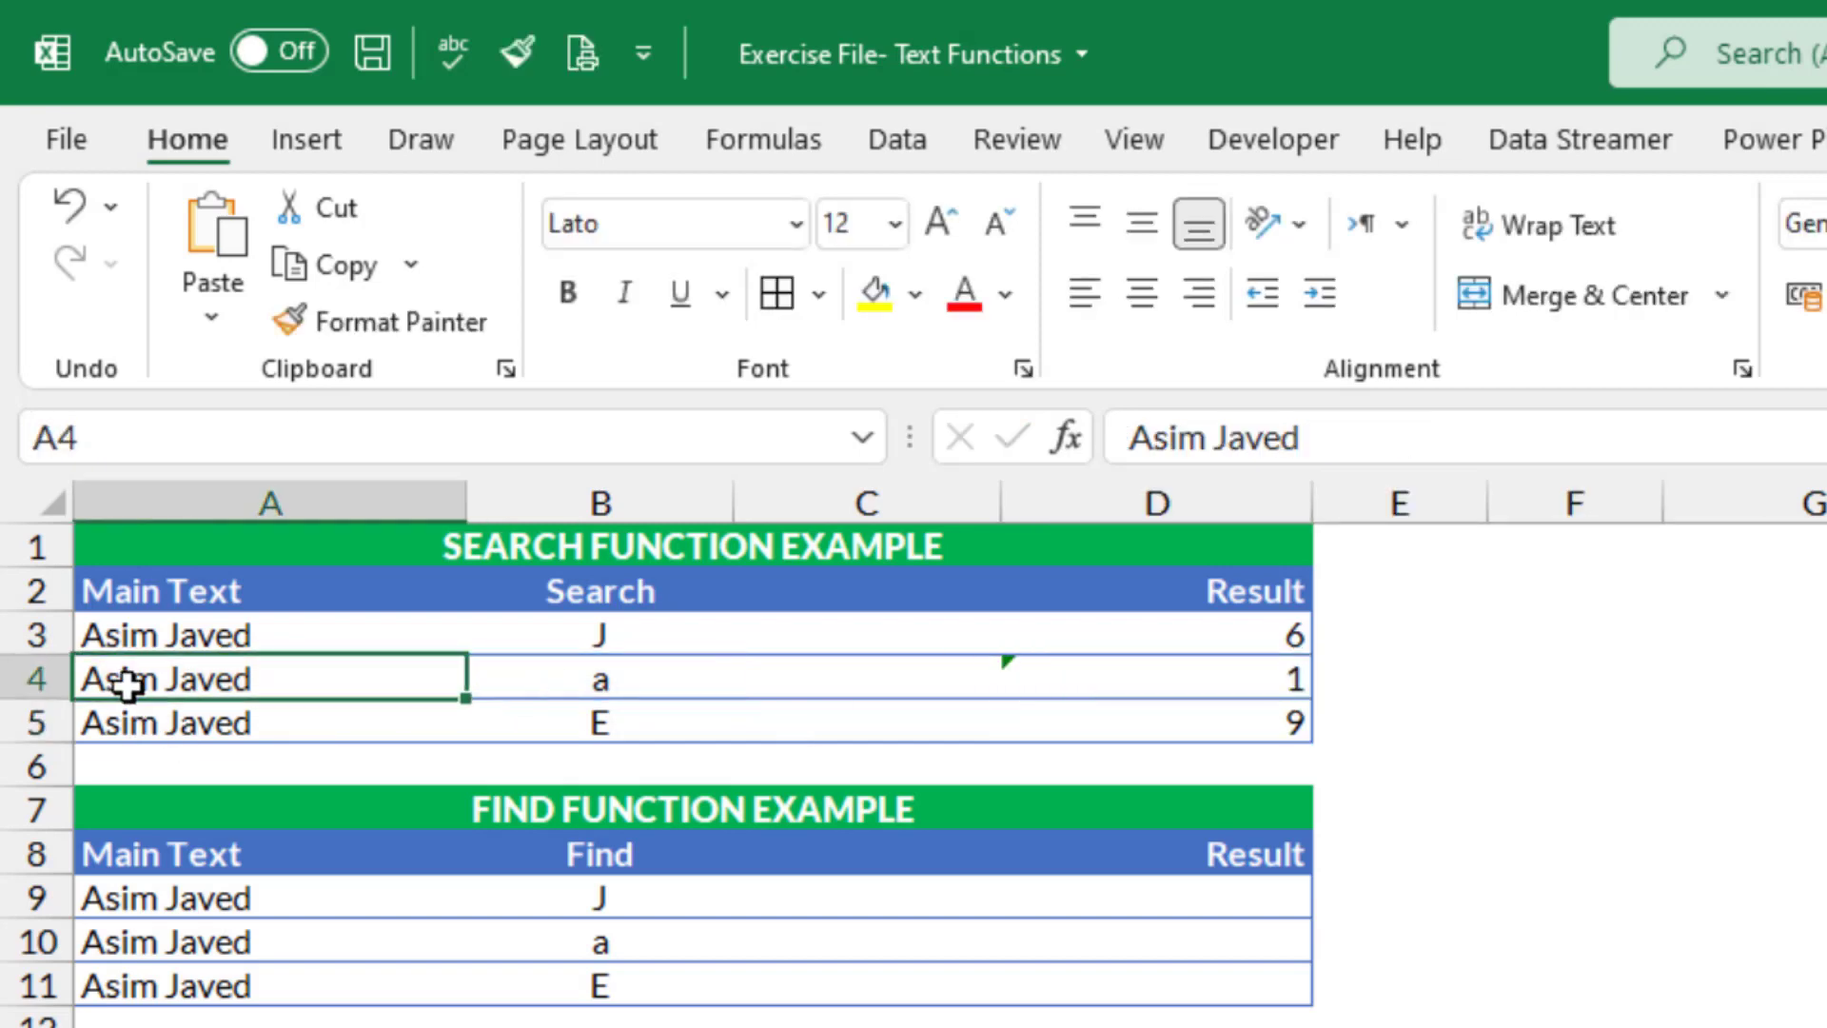
Remove the optional start position from D4's formula, leaving =SEARCH(B4,A4).
{"action": "left_click", "coordinate": [1278, 689]}
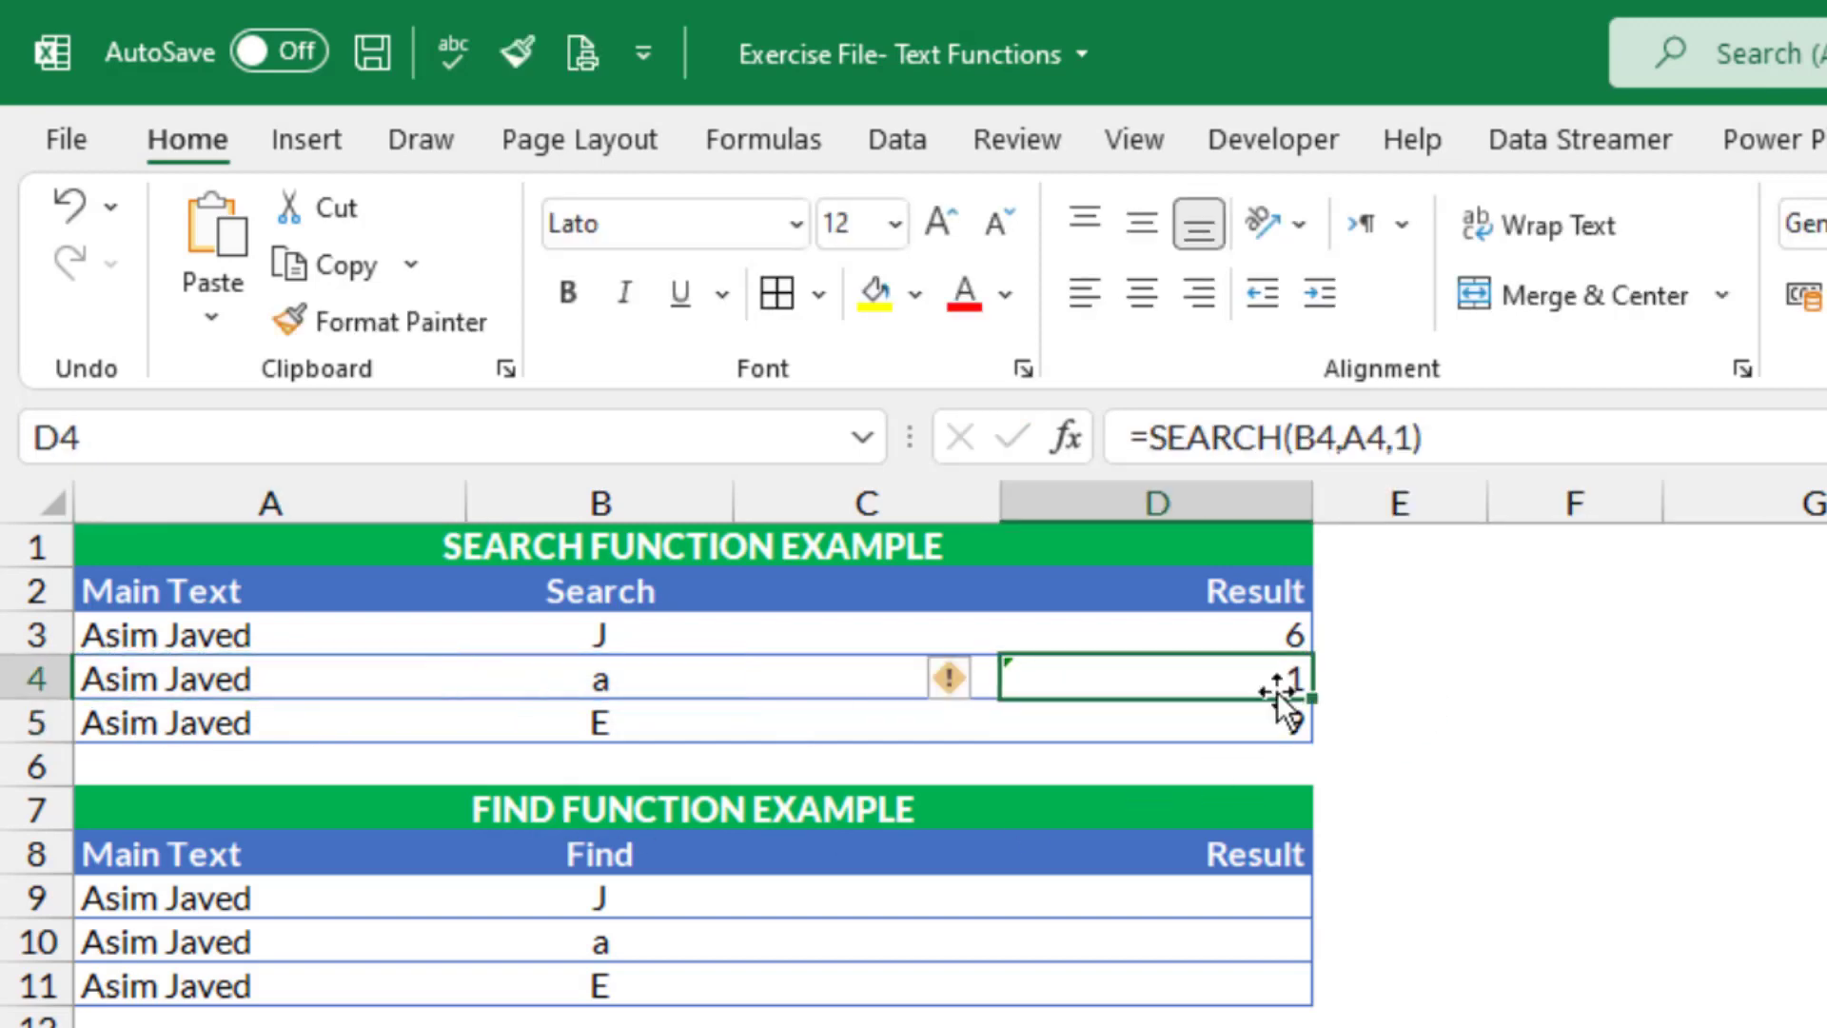
{"action": "left_click", "coordinate": [1412, 438]}
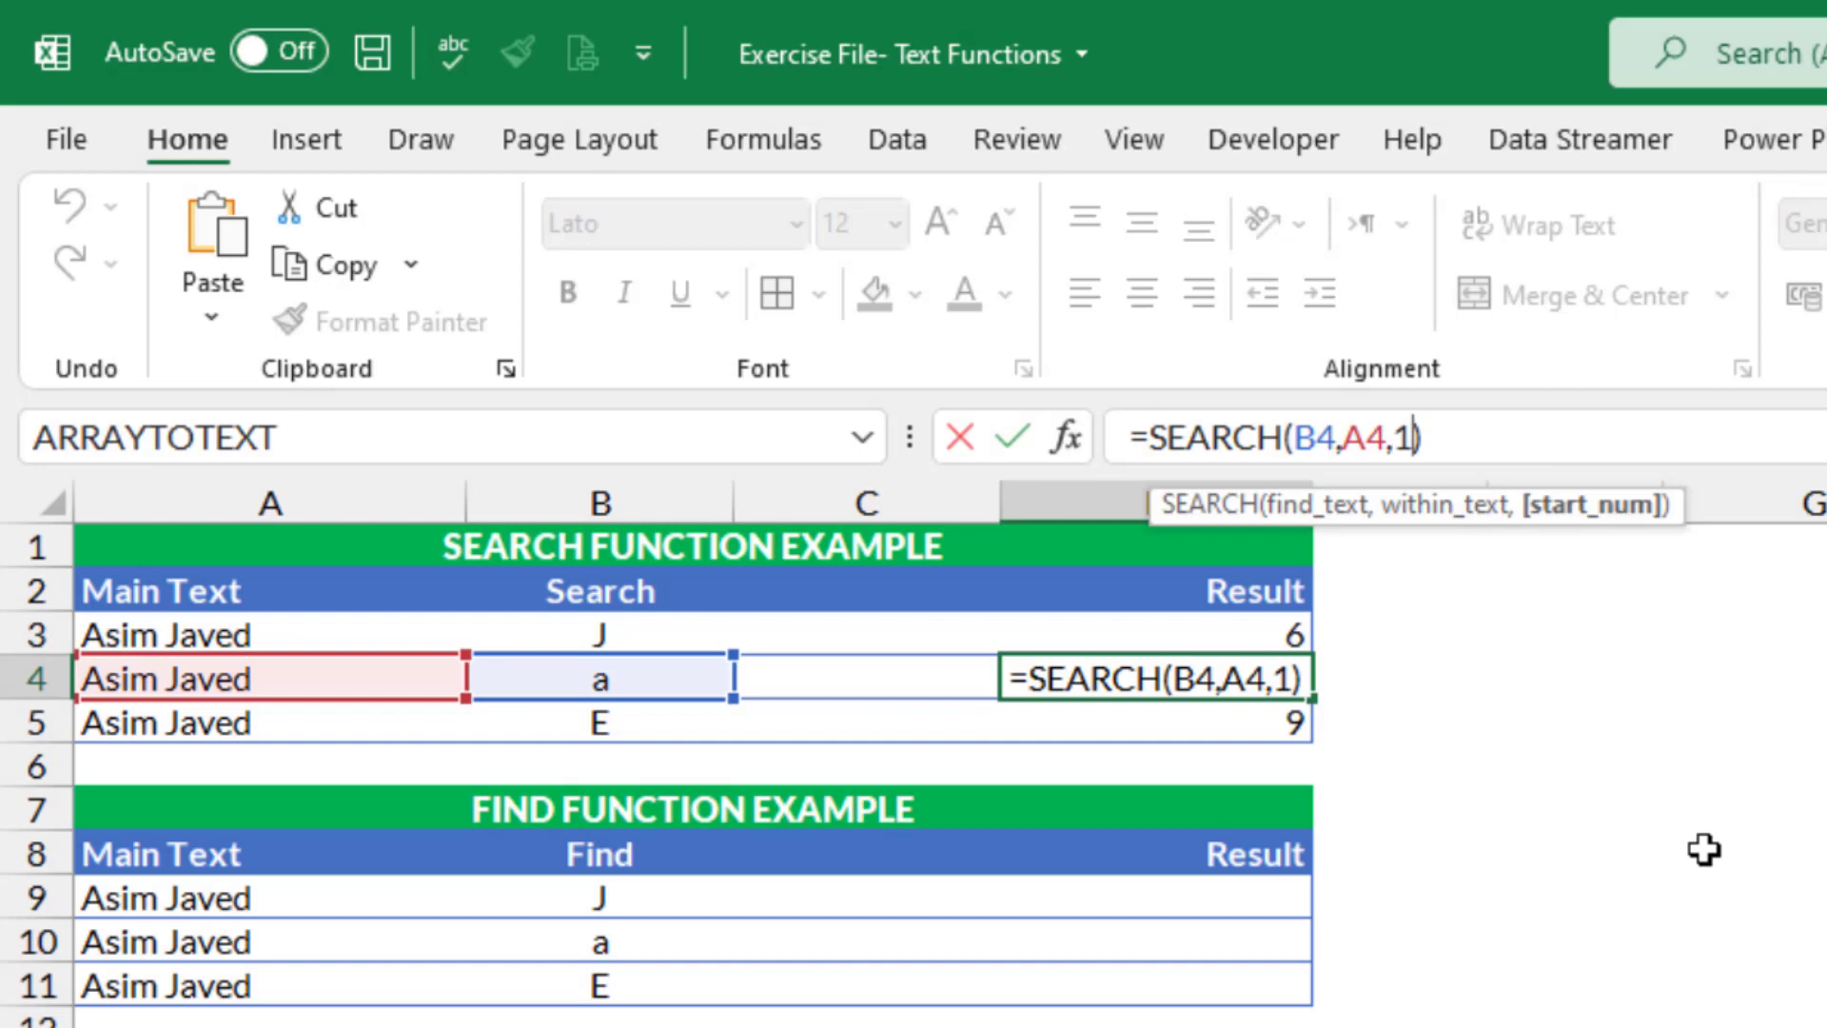
{"action": "key", "text": "BackSpace"}
{"action": "key", "text": "BackSpace"}
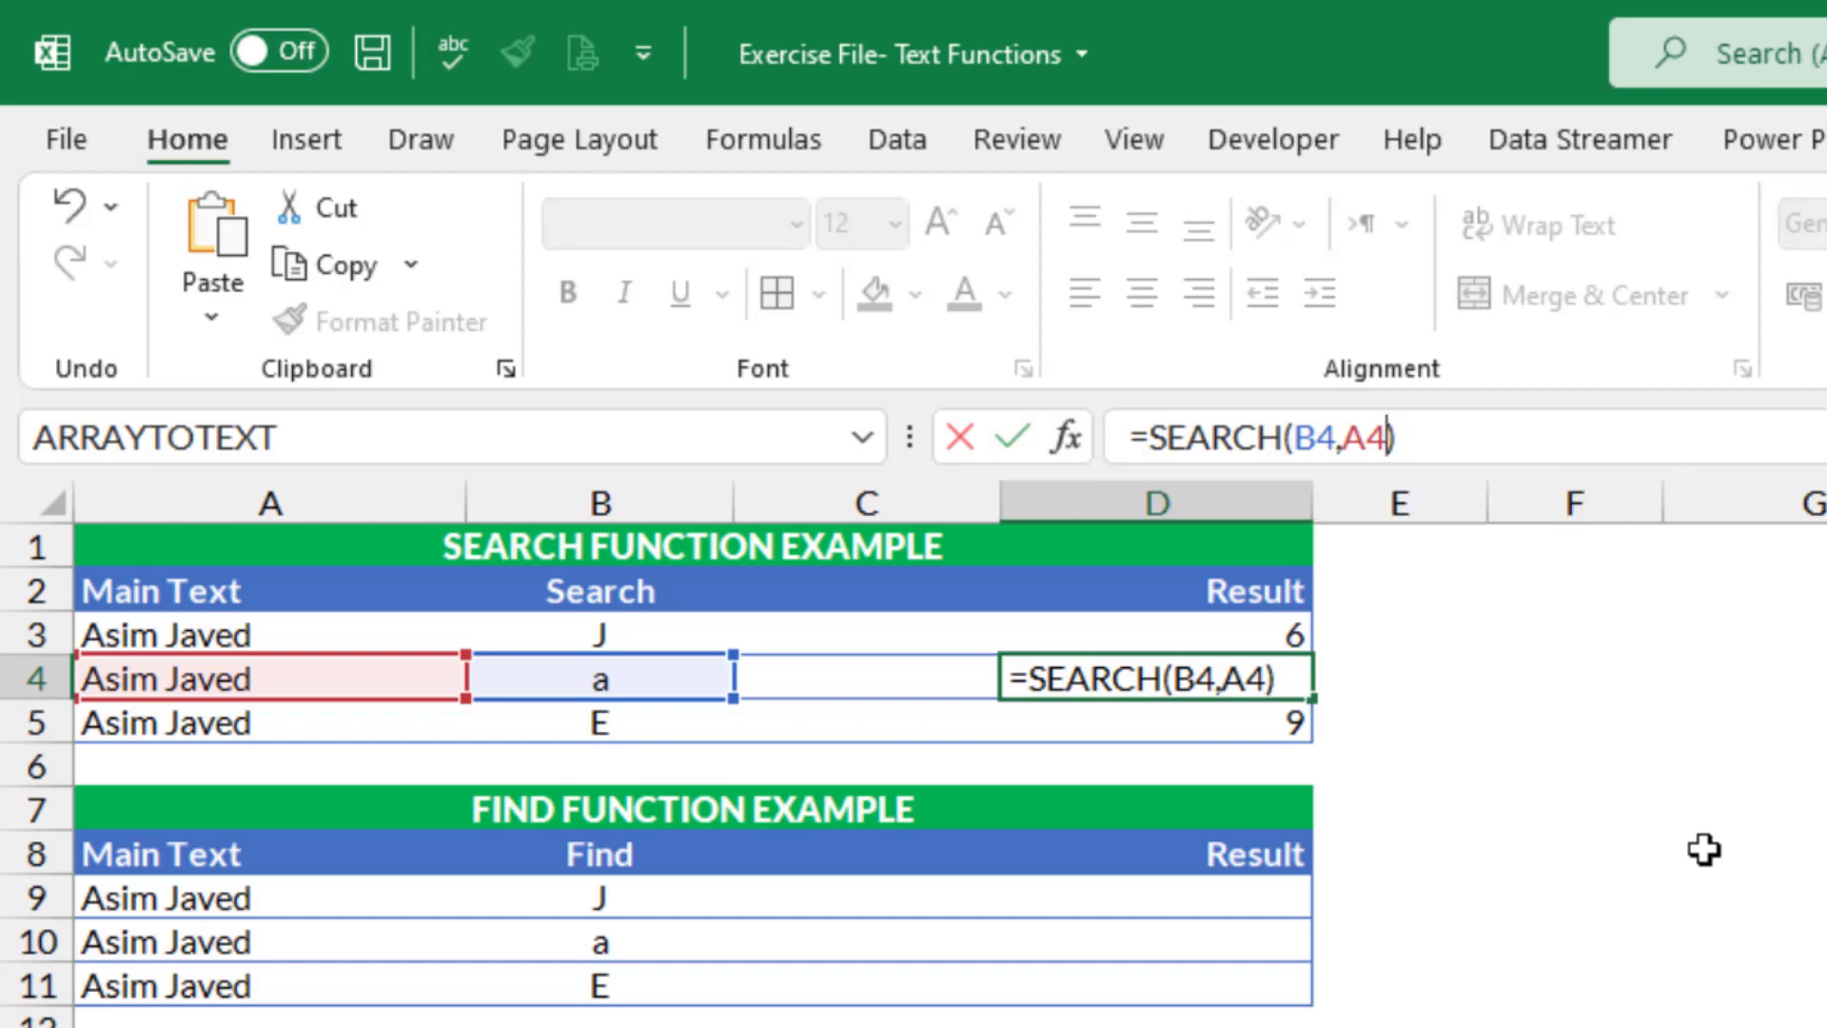
{"action": "key", "text": "Return"}
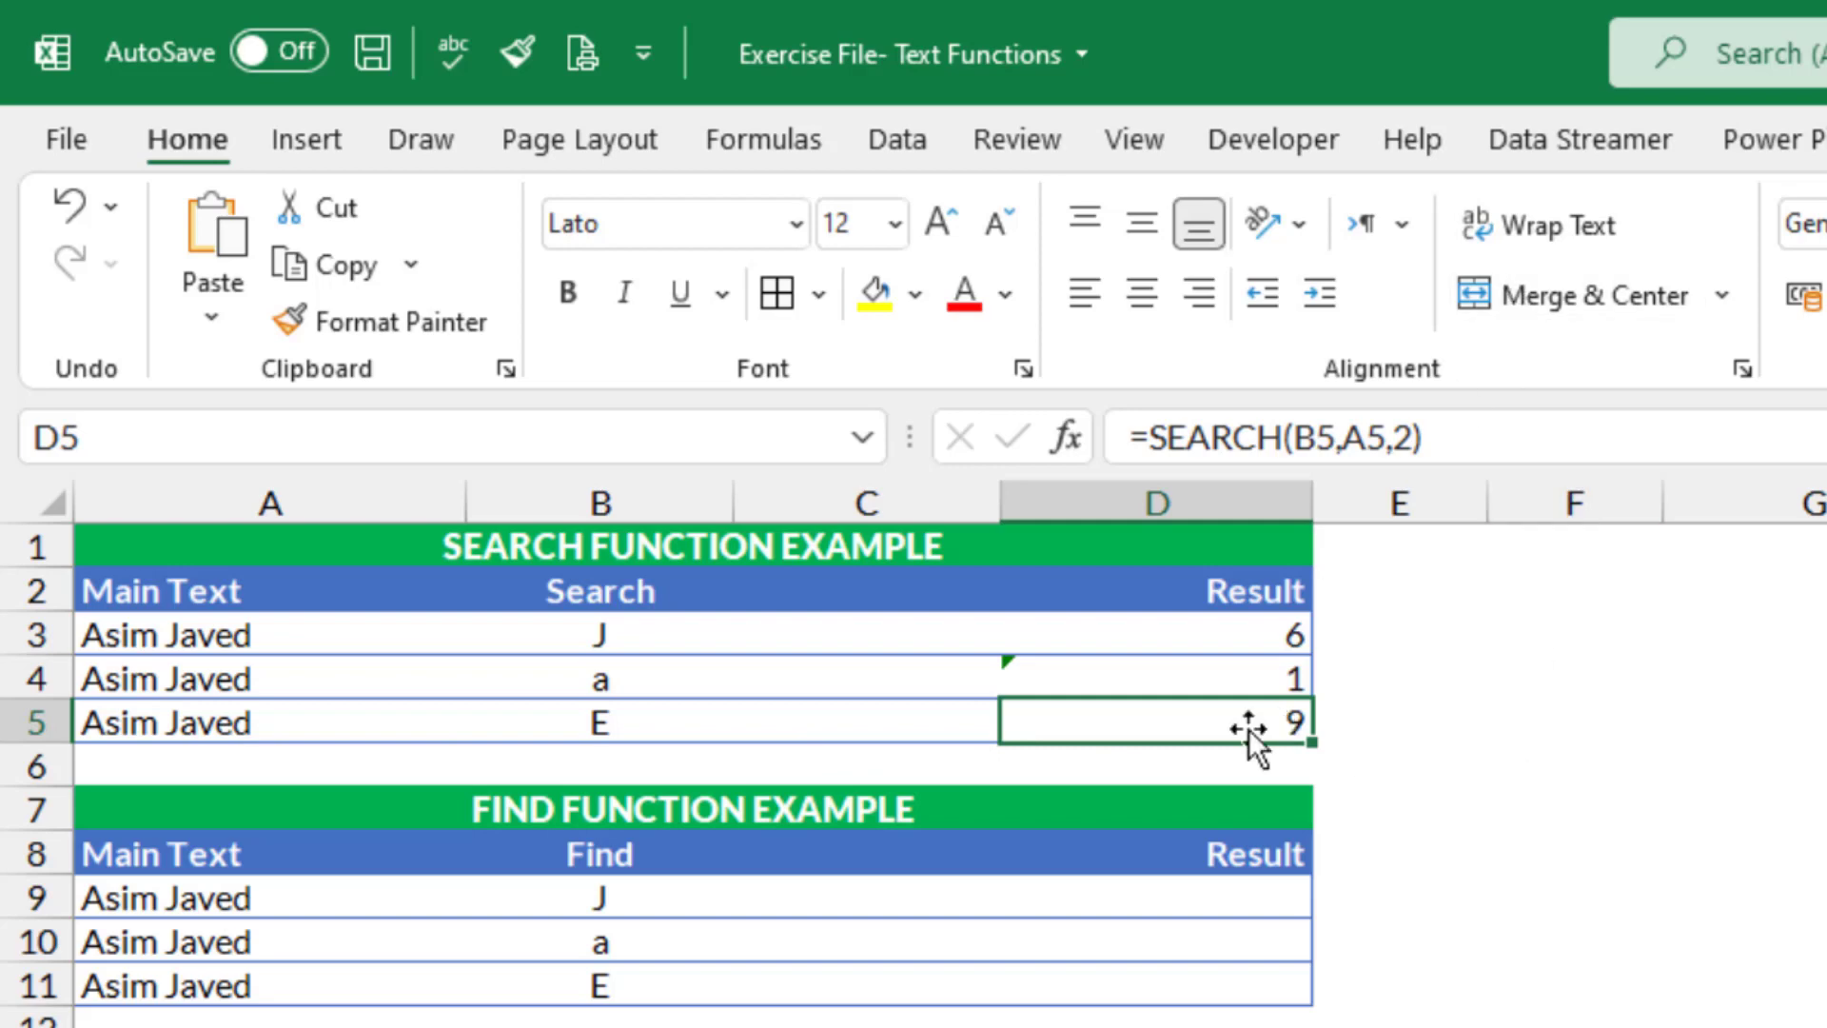
Enter the formula =FIND(B9,A9) in cell D9 of the FIND example's Result column.
{"action": "left_click_drag", "start_coordinate": [1272, 884], "coordinate": [1251, 969]}
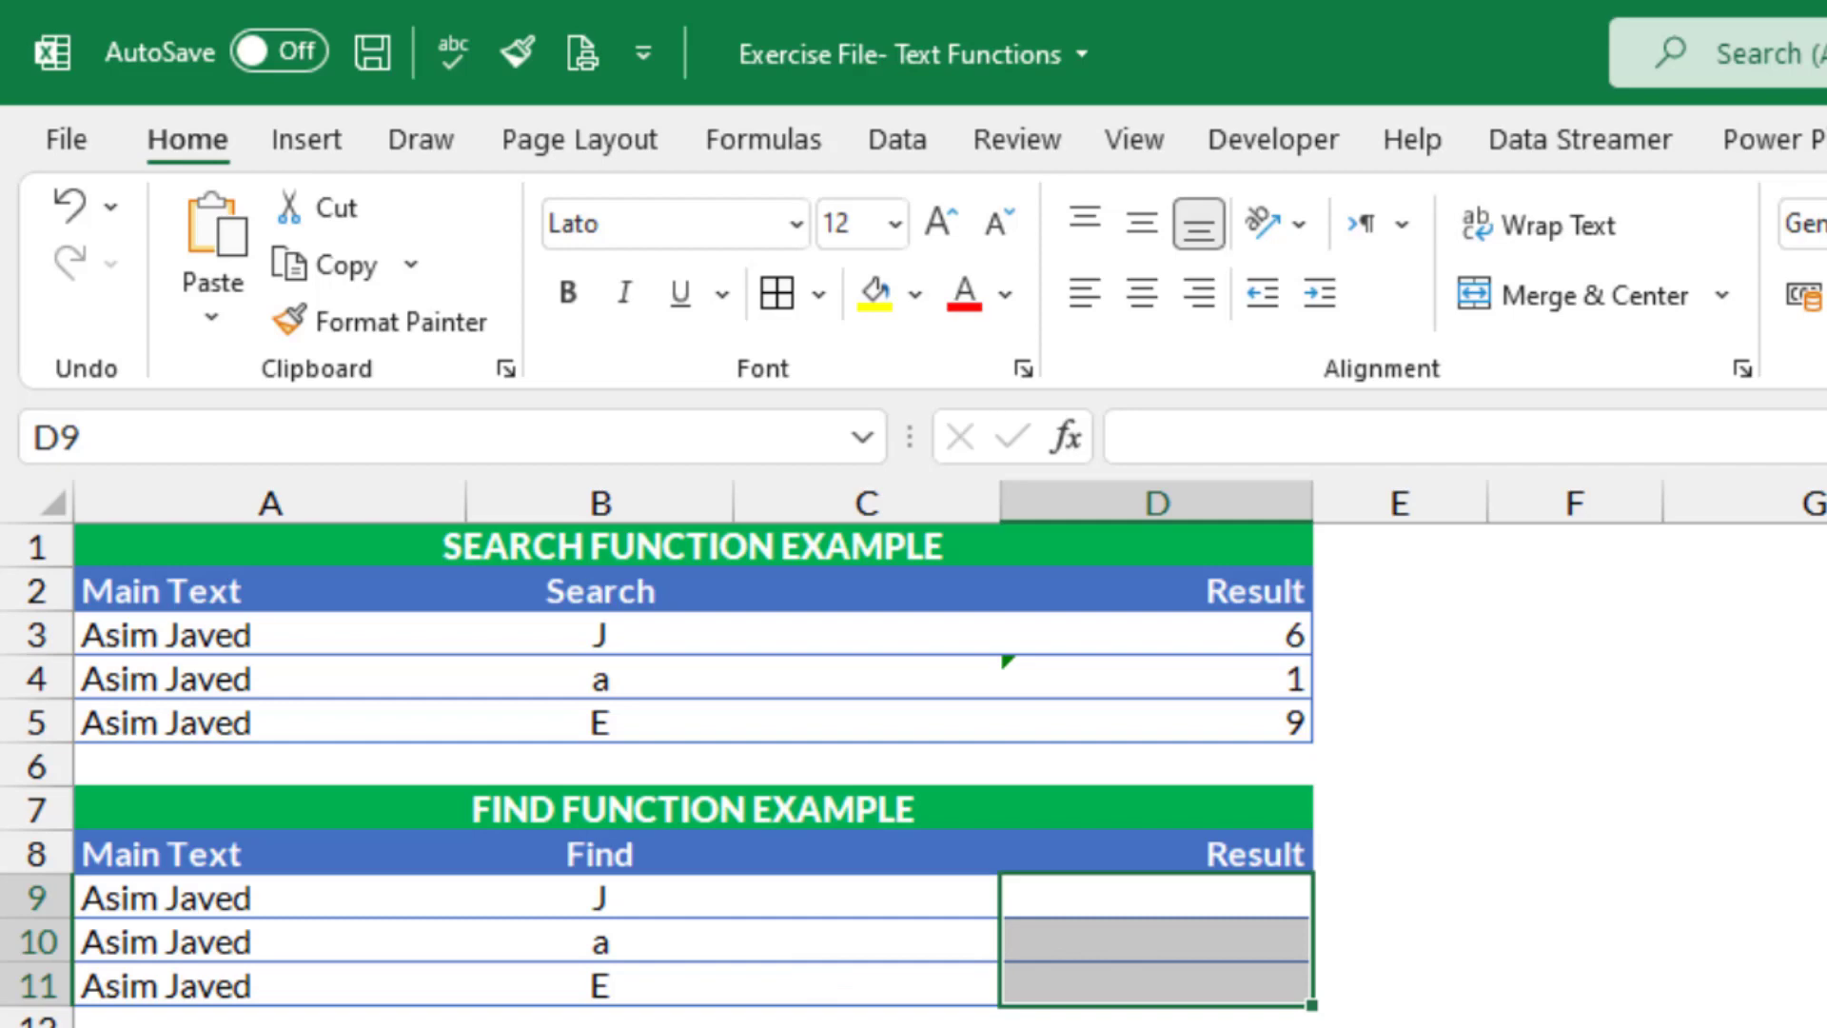
{"action": "type", "text": "=find"}
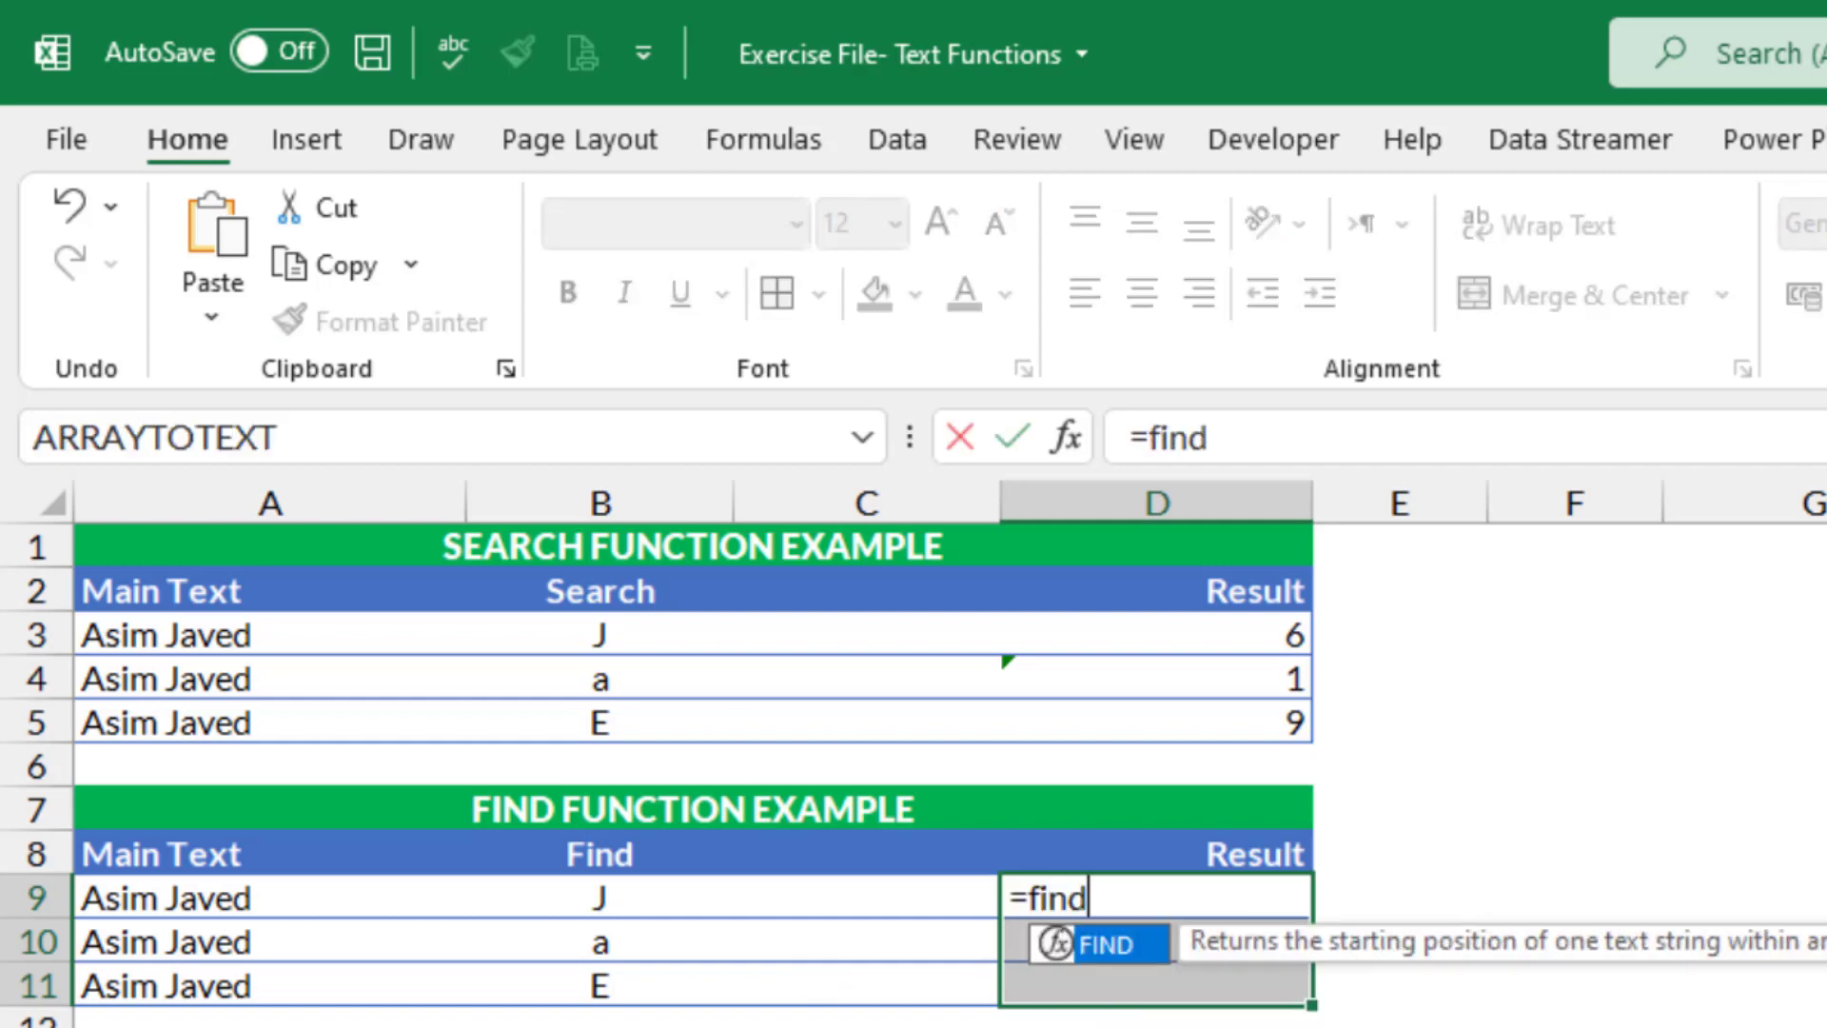
{"action": "key", "text": "Tab"}
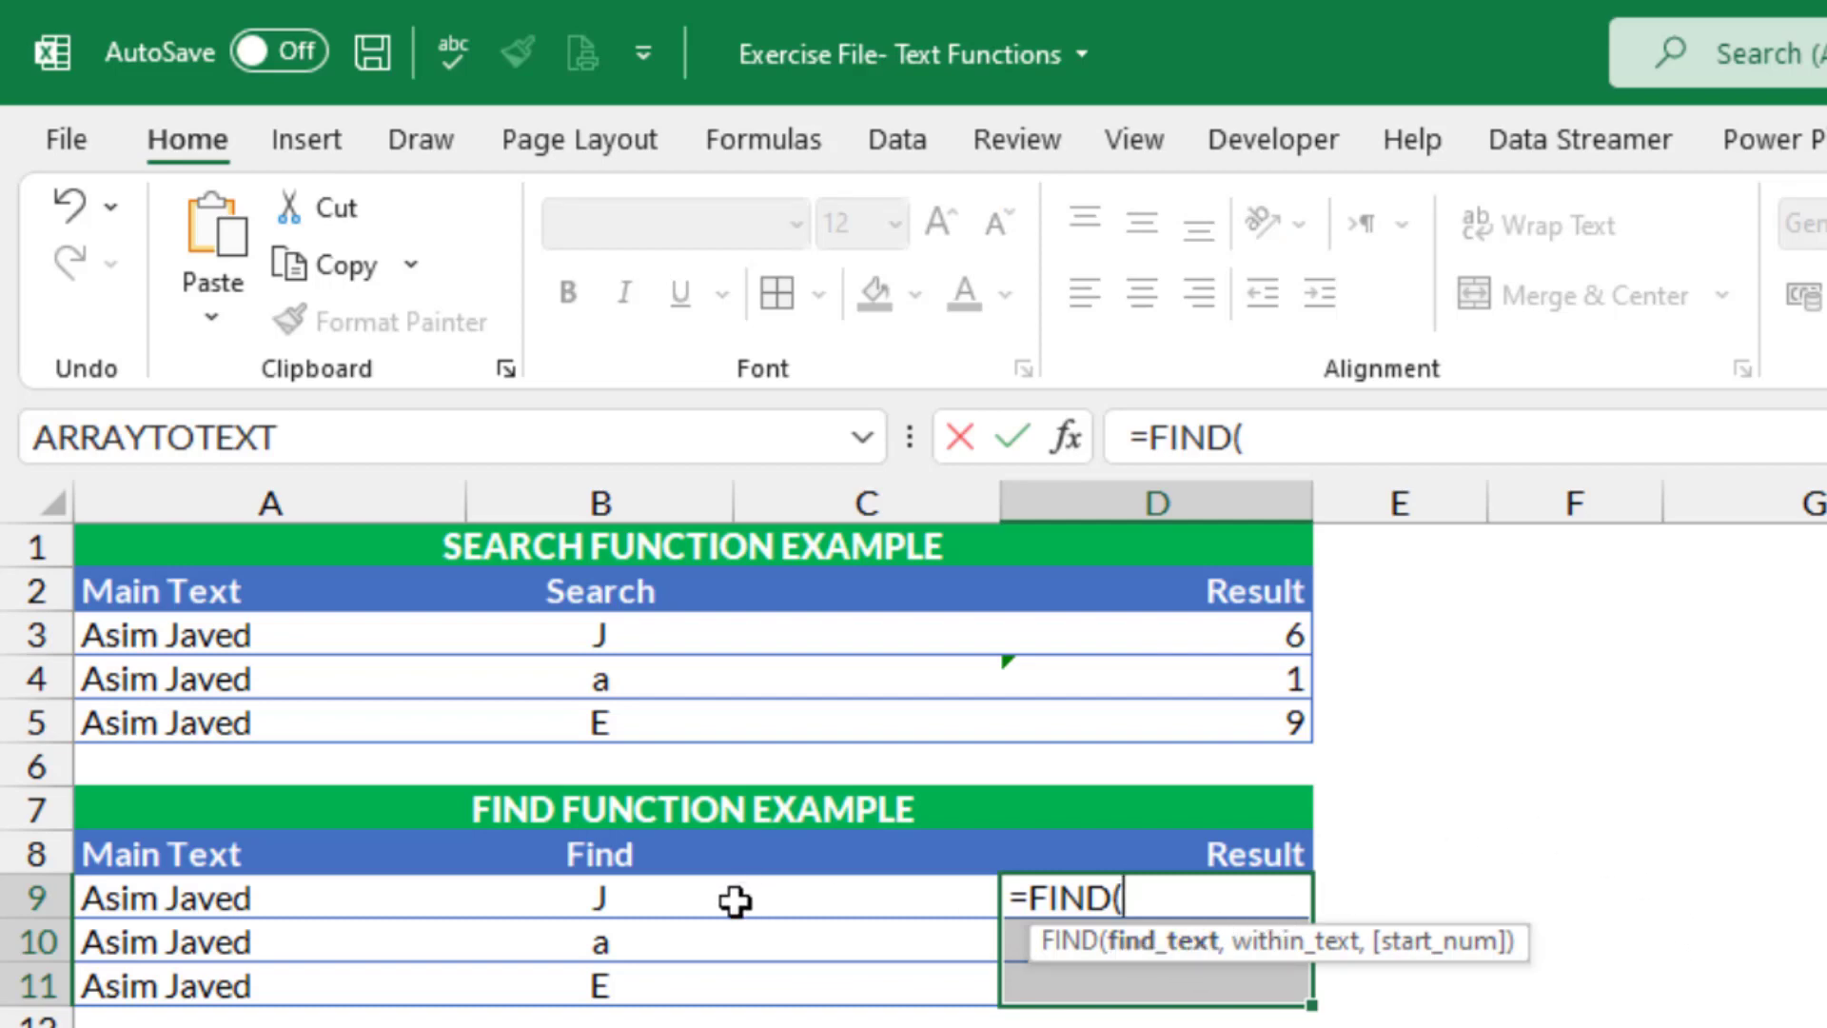
{"action": "left_click", "coordinate": [584, 904]}
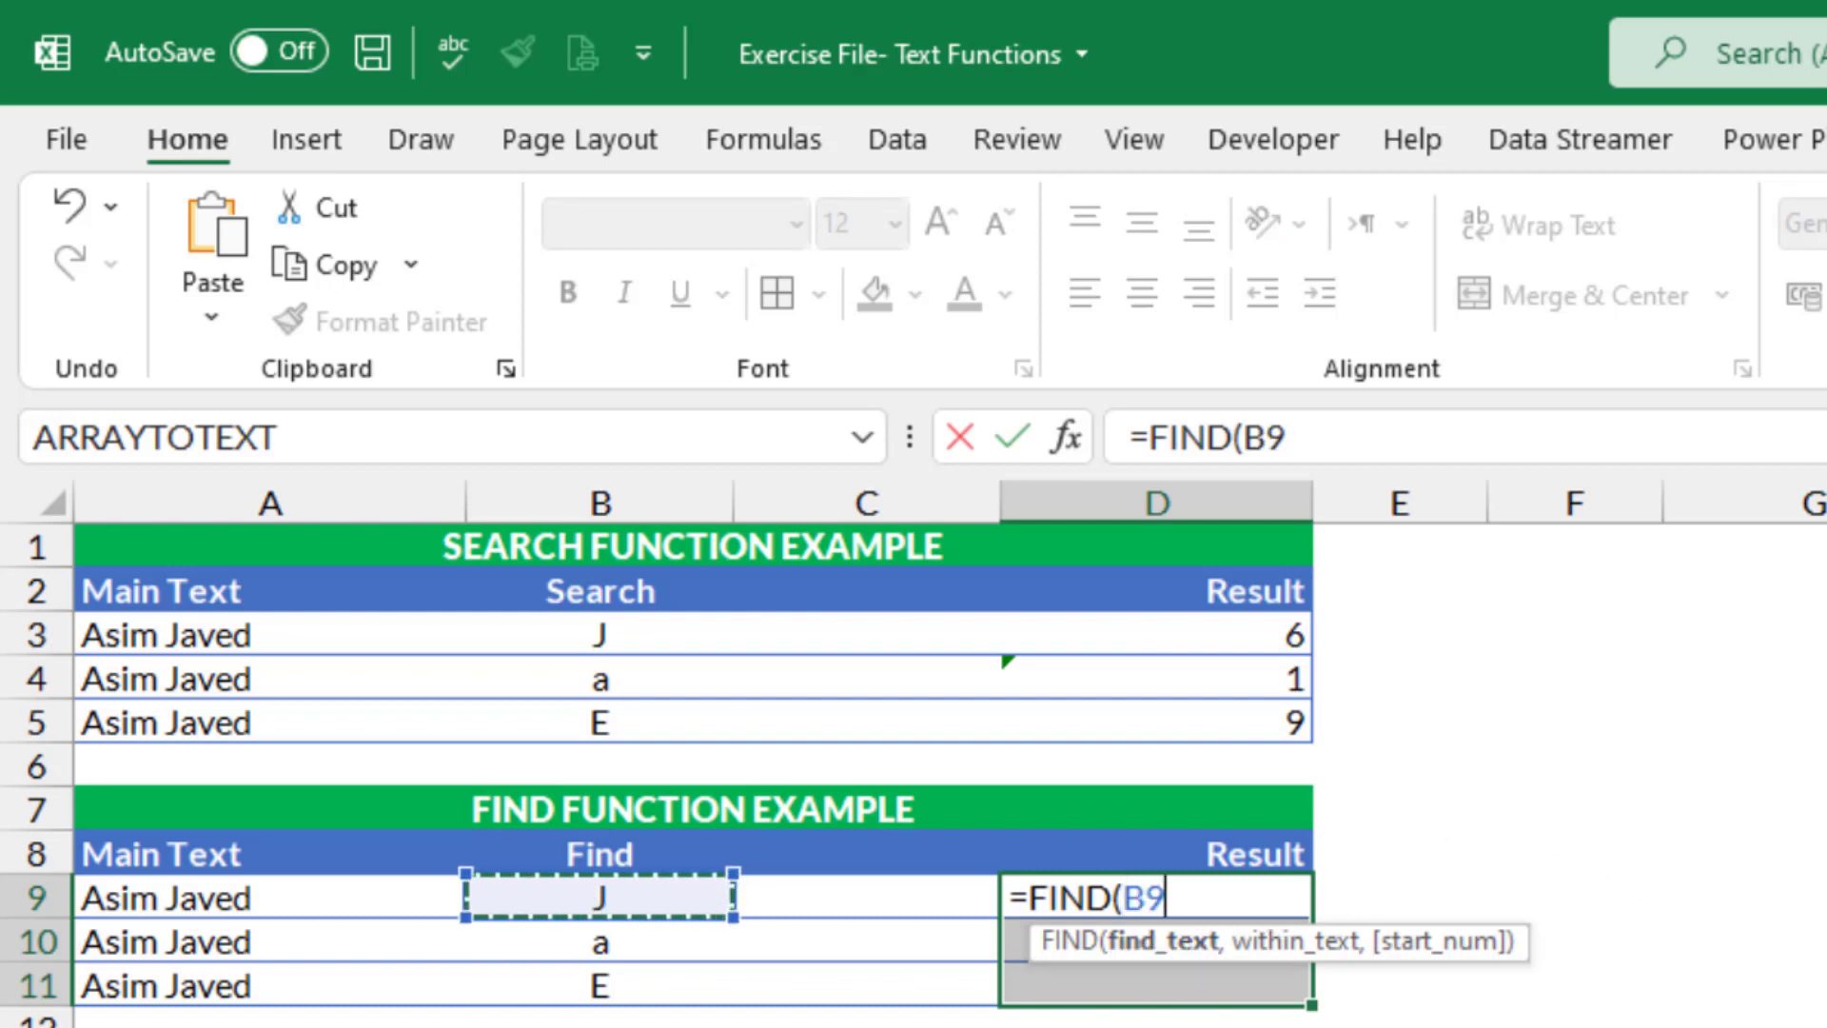
{"action": "type", "text": ","}
{"action": "left_click", "coordinate": [197, 915]}
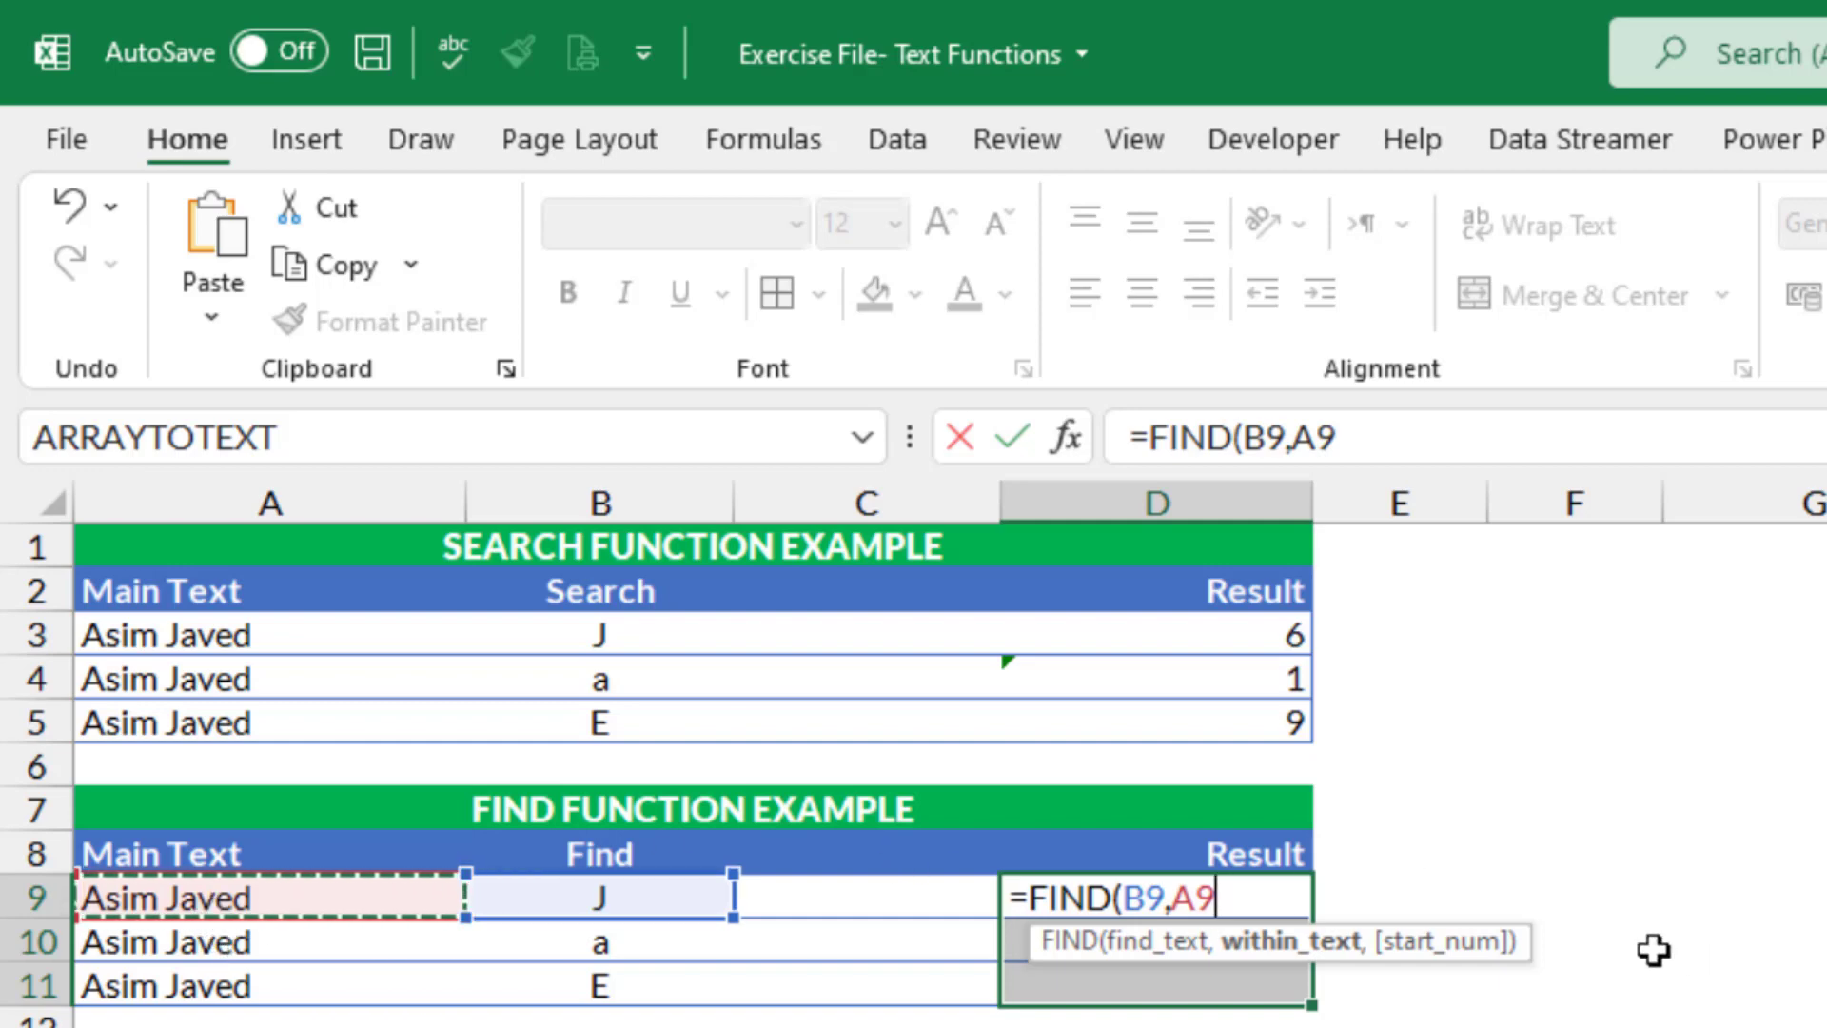
{"action": "key", "text": "Return"}
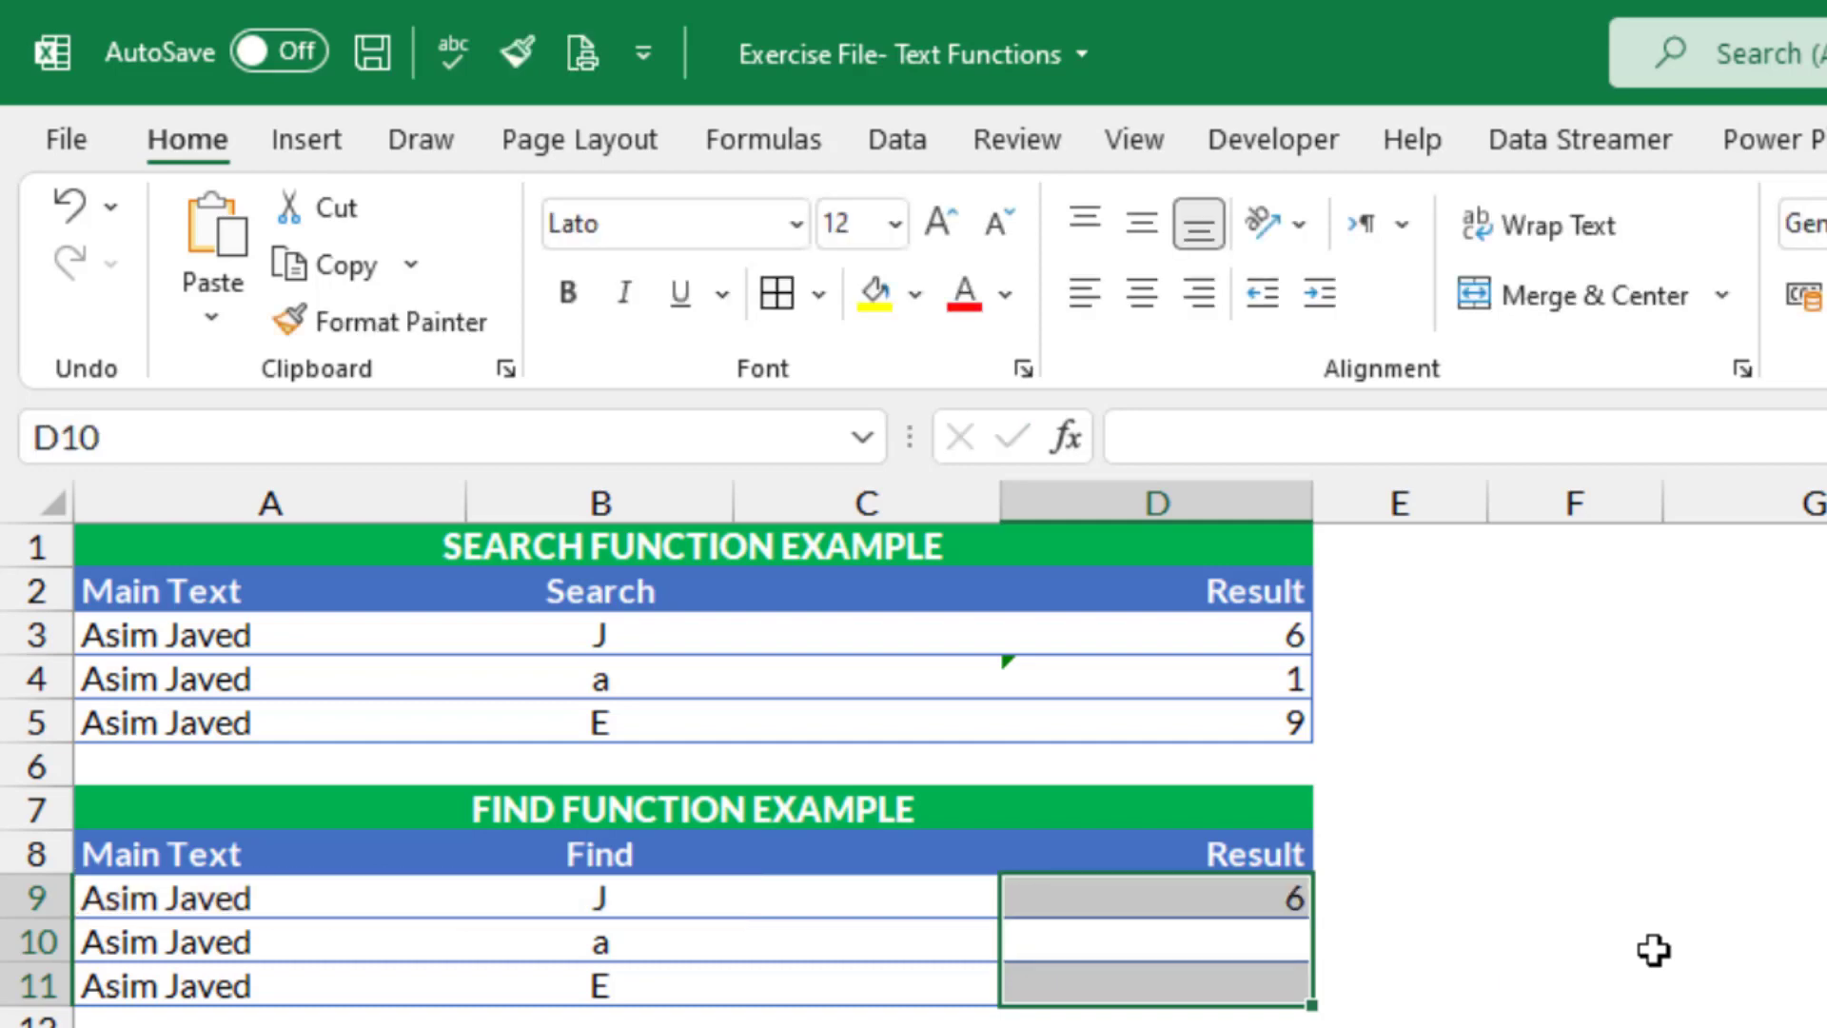
Fill the FIND formula from D9 down through D11.
{"action": "key", "text": "Up"}
{"action": "key", "text": "shift+Down"}
{"action": "key", "text": "shift+Down"}
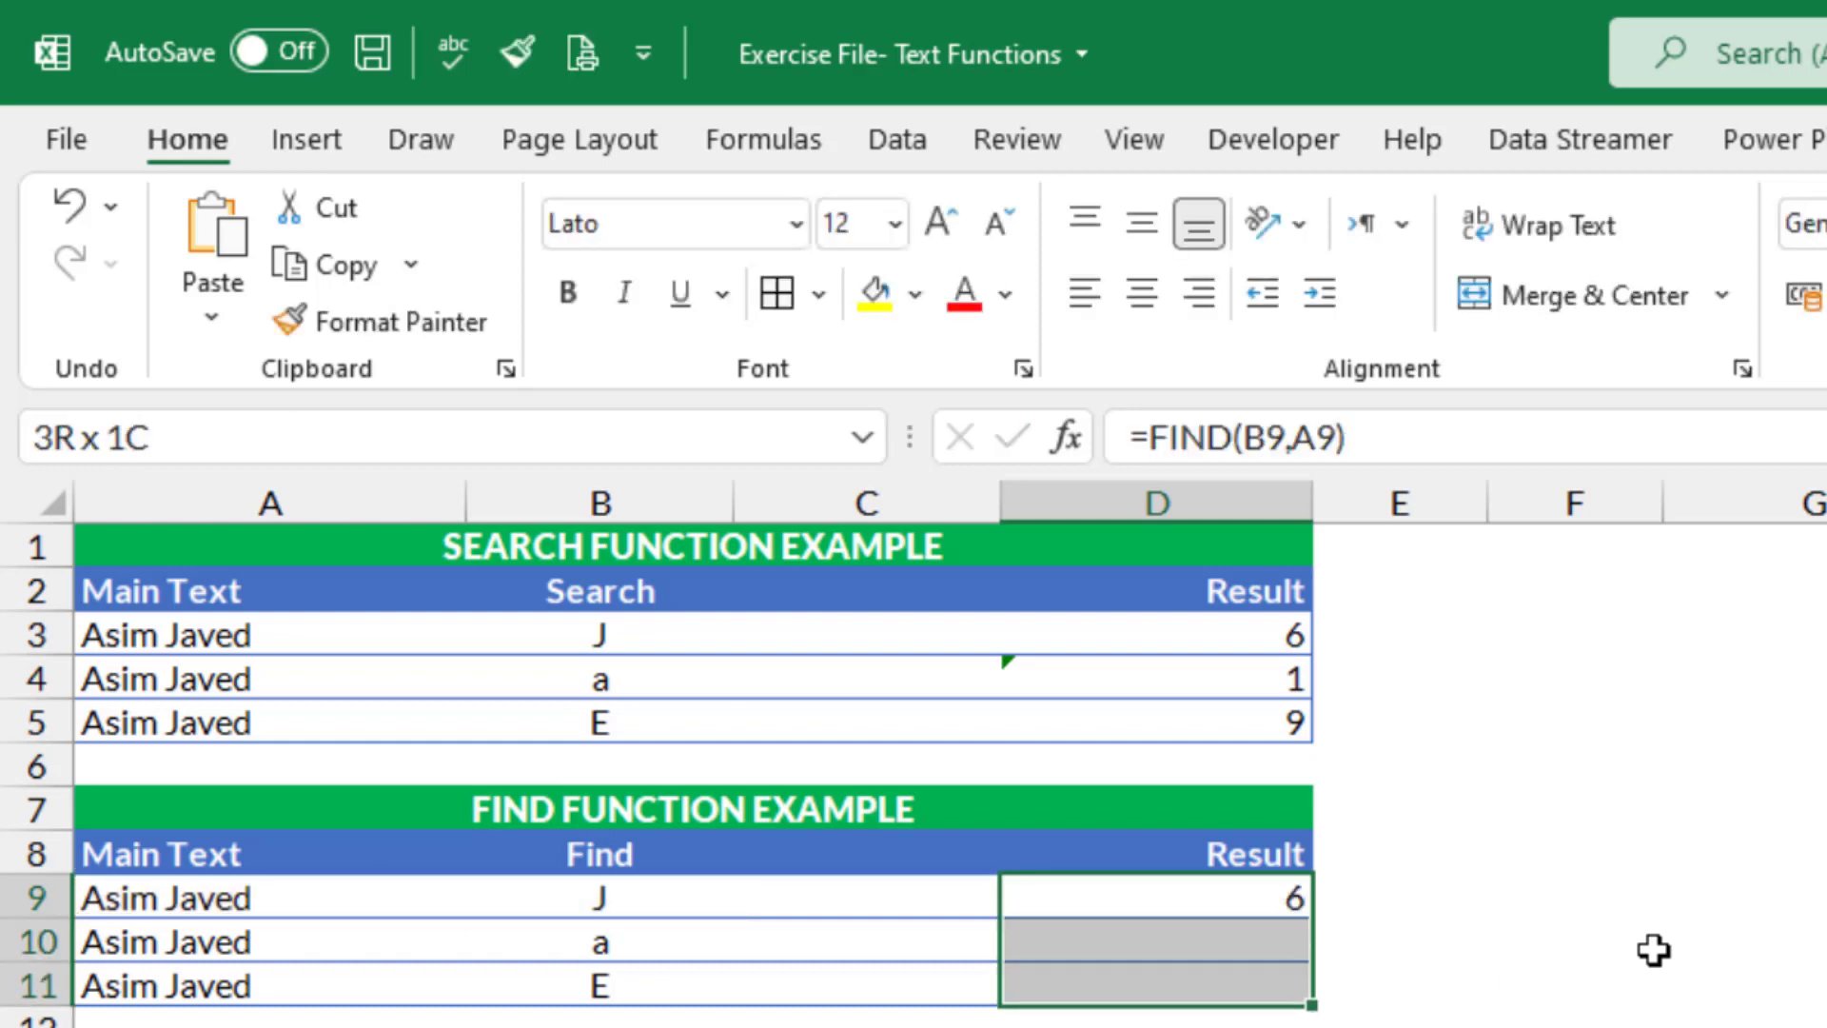
{"action": "left_click", "coordinate": [1371, 463]}
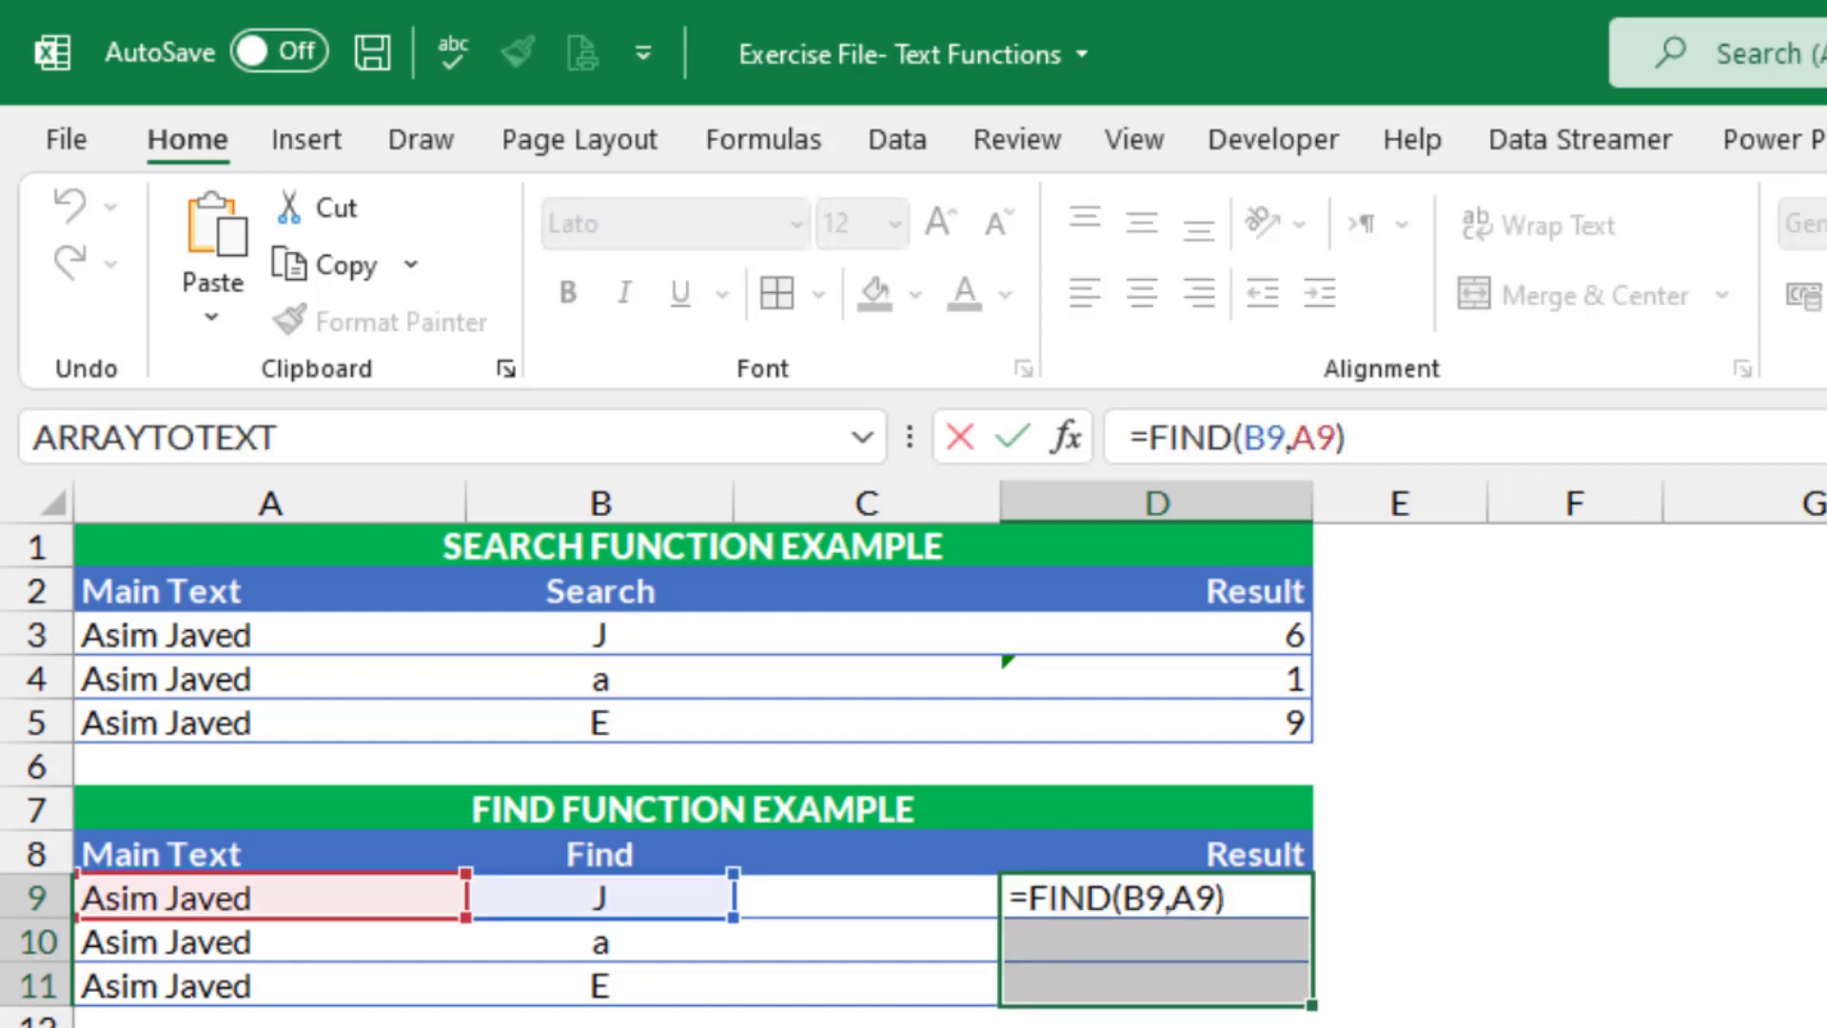
{"action": "key", "text": "ctrl+Return"}
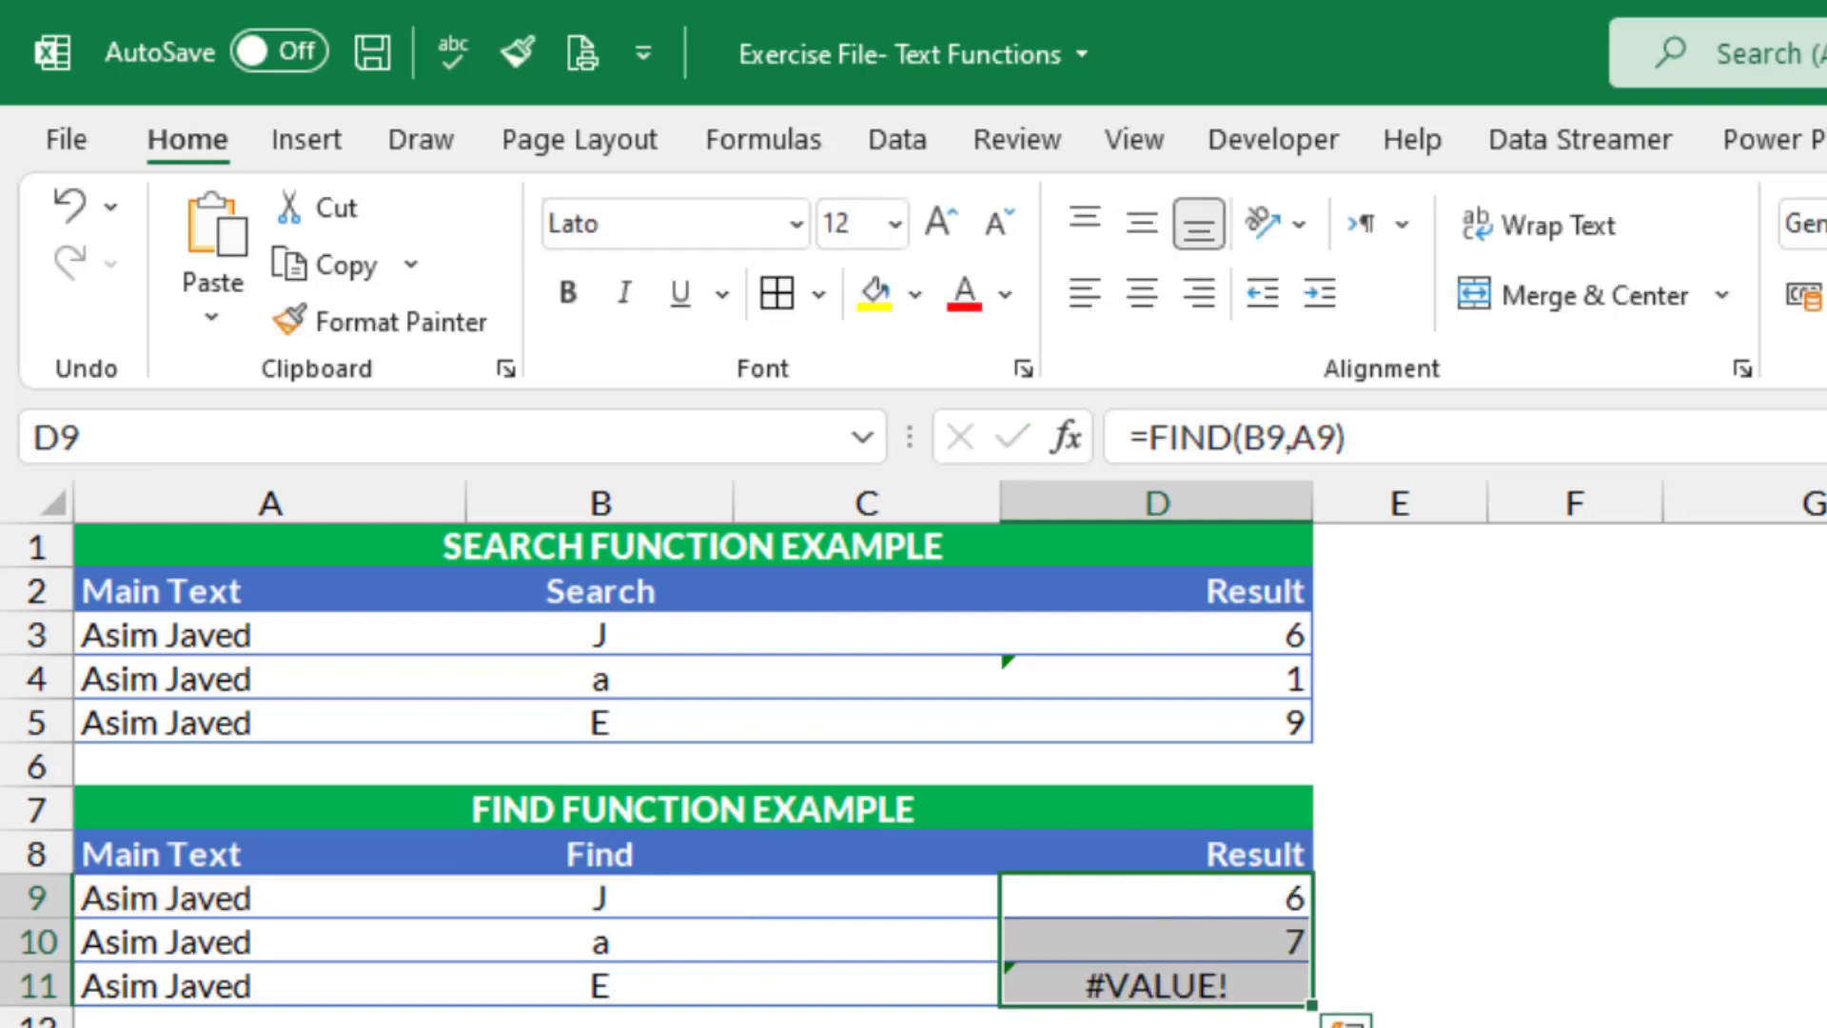
Compare the FIND results in D9:D11 with the SEARCH result in D5, checking formulas, search letters and main text.
{"action": "left_click", "coordinate": [1156, 901]}
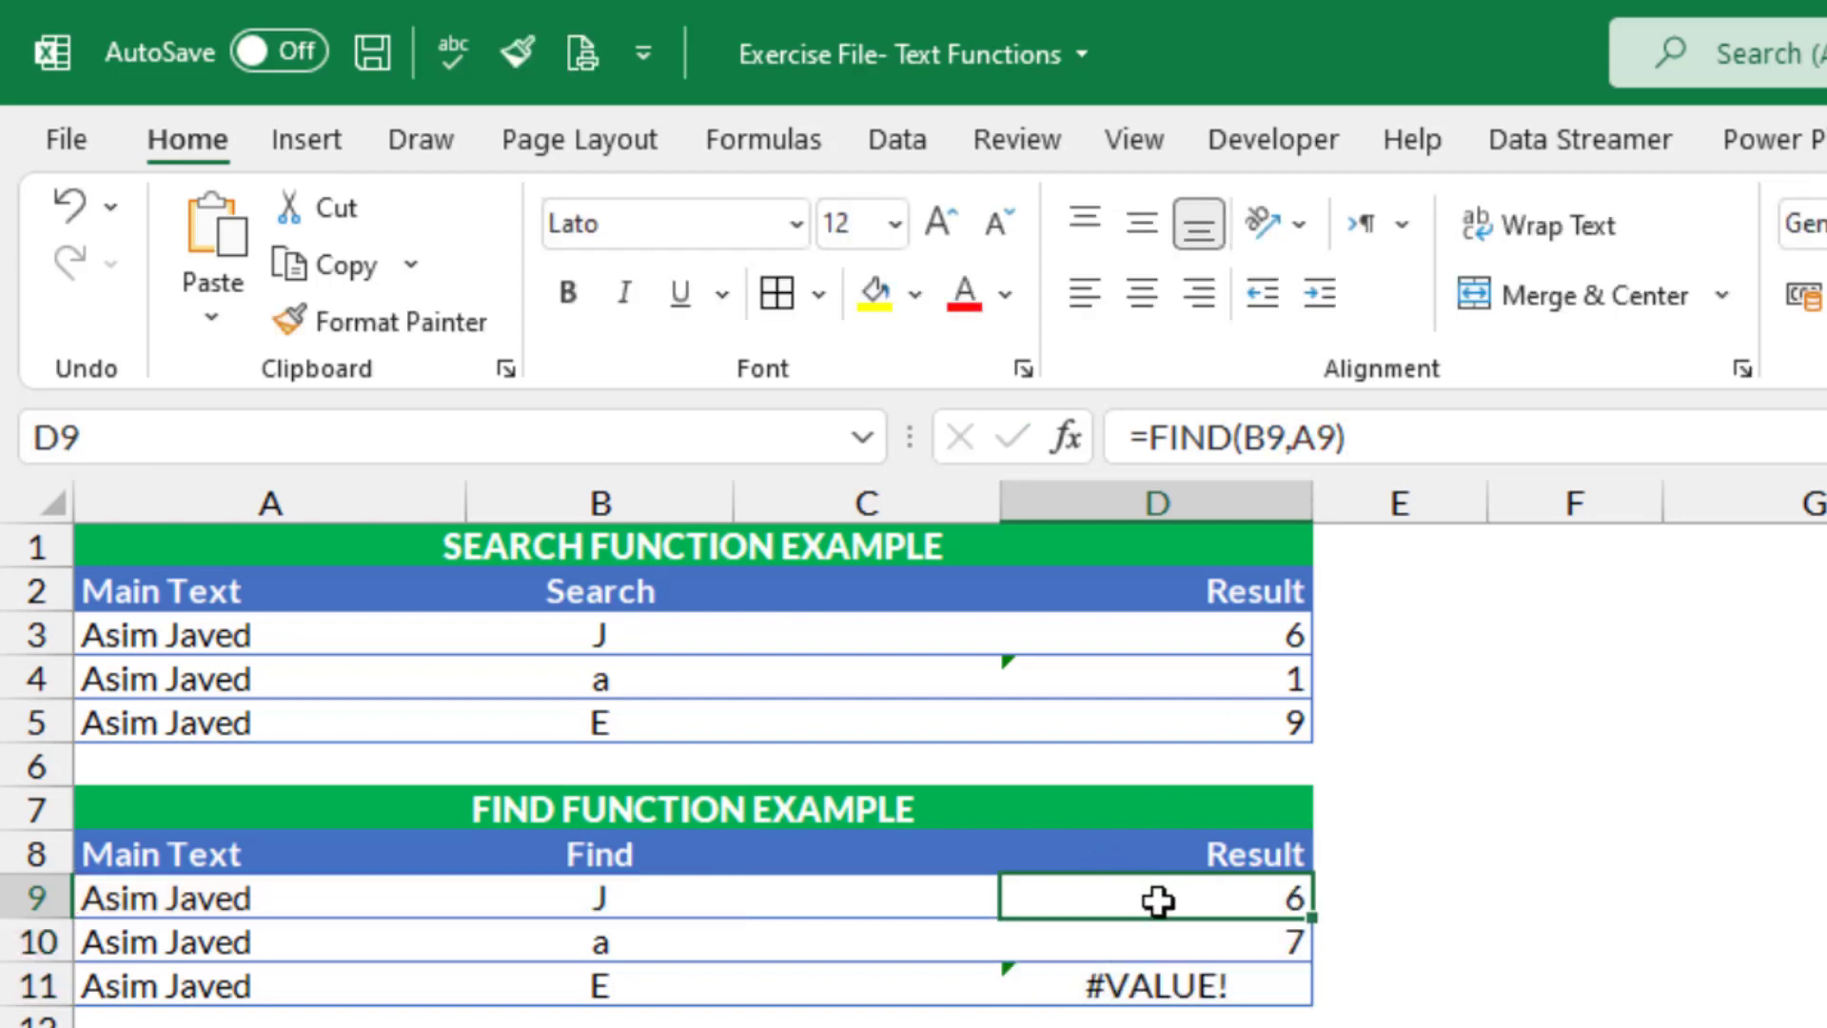
{"action": "left_click", "coordinate": [1218, 950]}
{"action": "left_click", "coordinate": [1204, 987]}
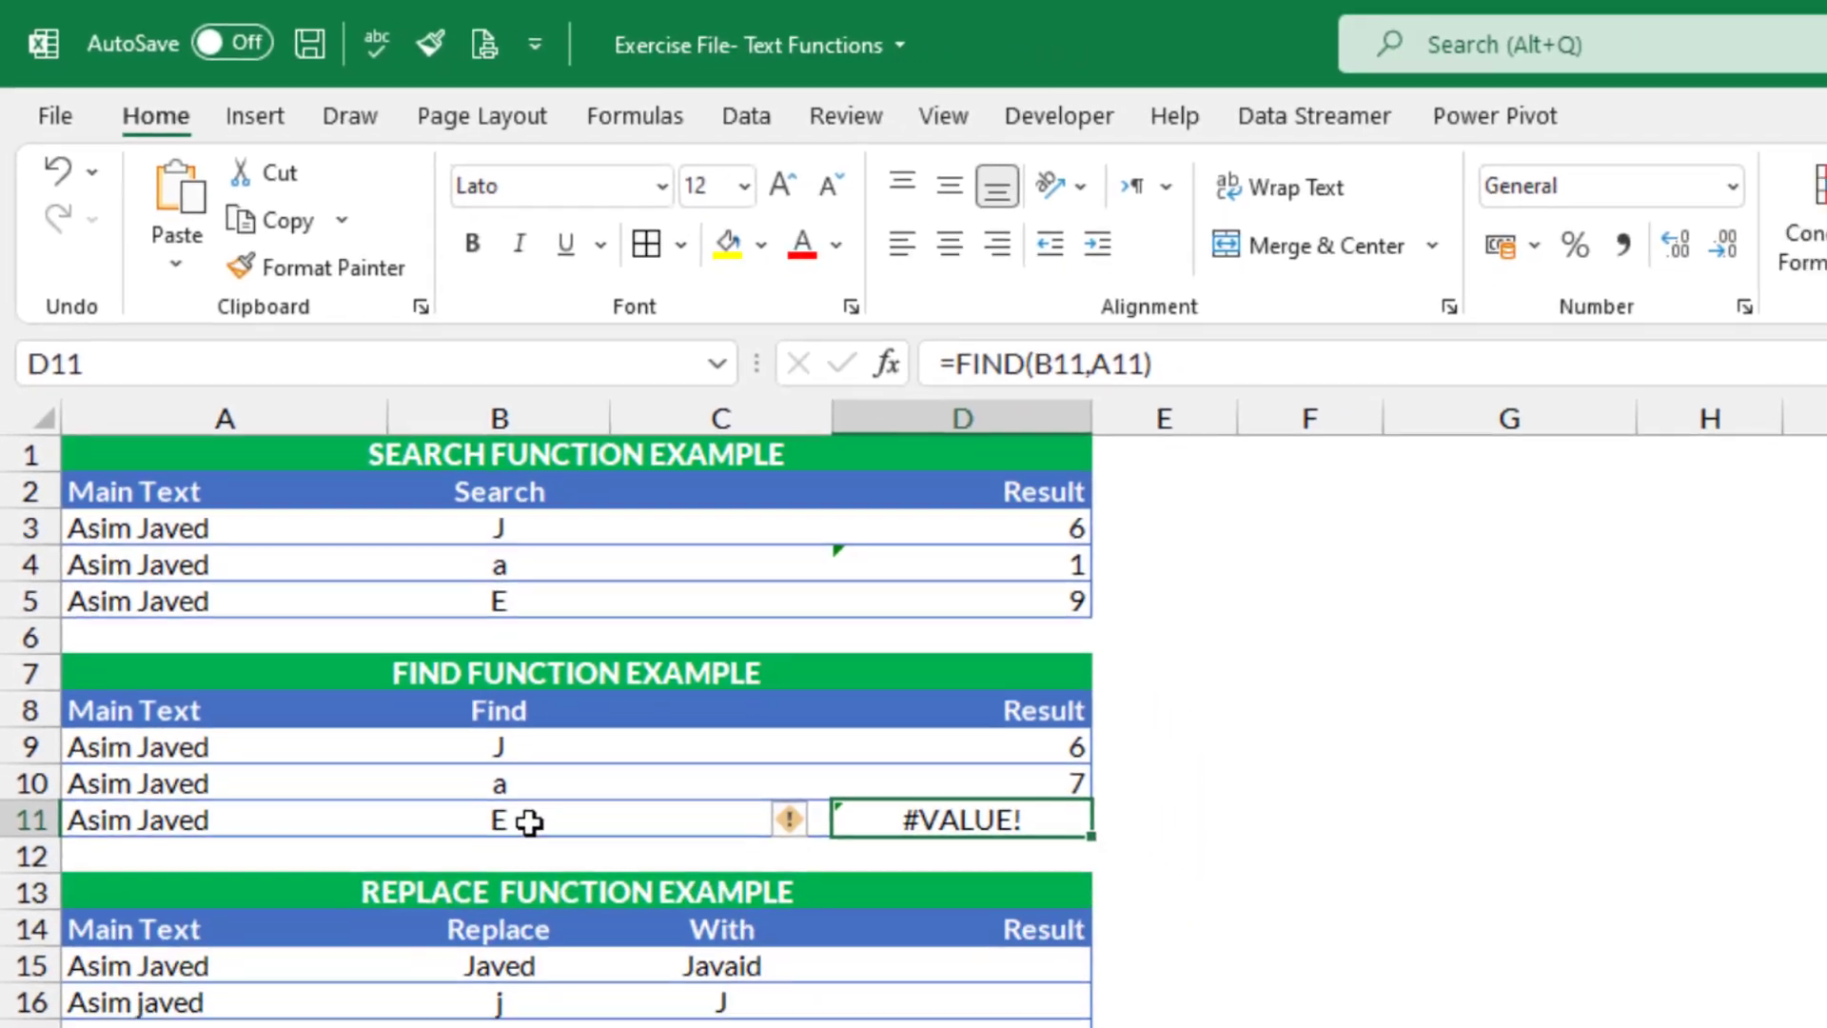
{"action": "left_click", "coordinate": [614, 988]}
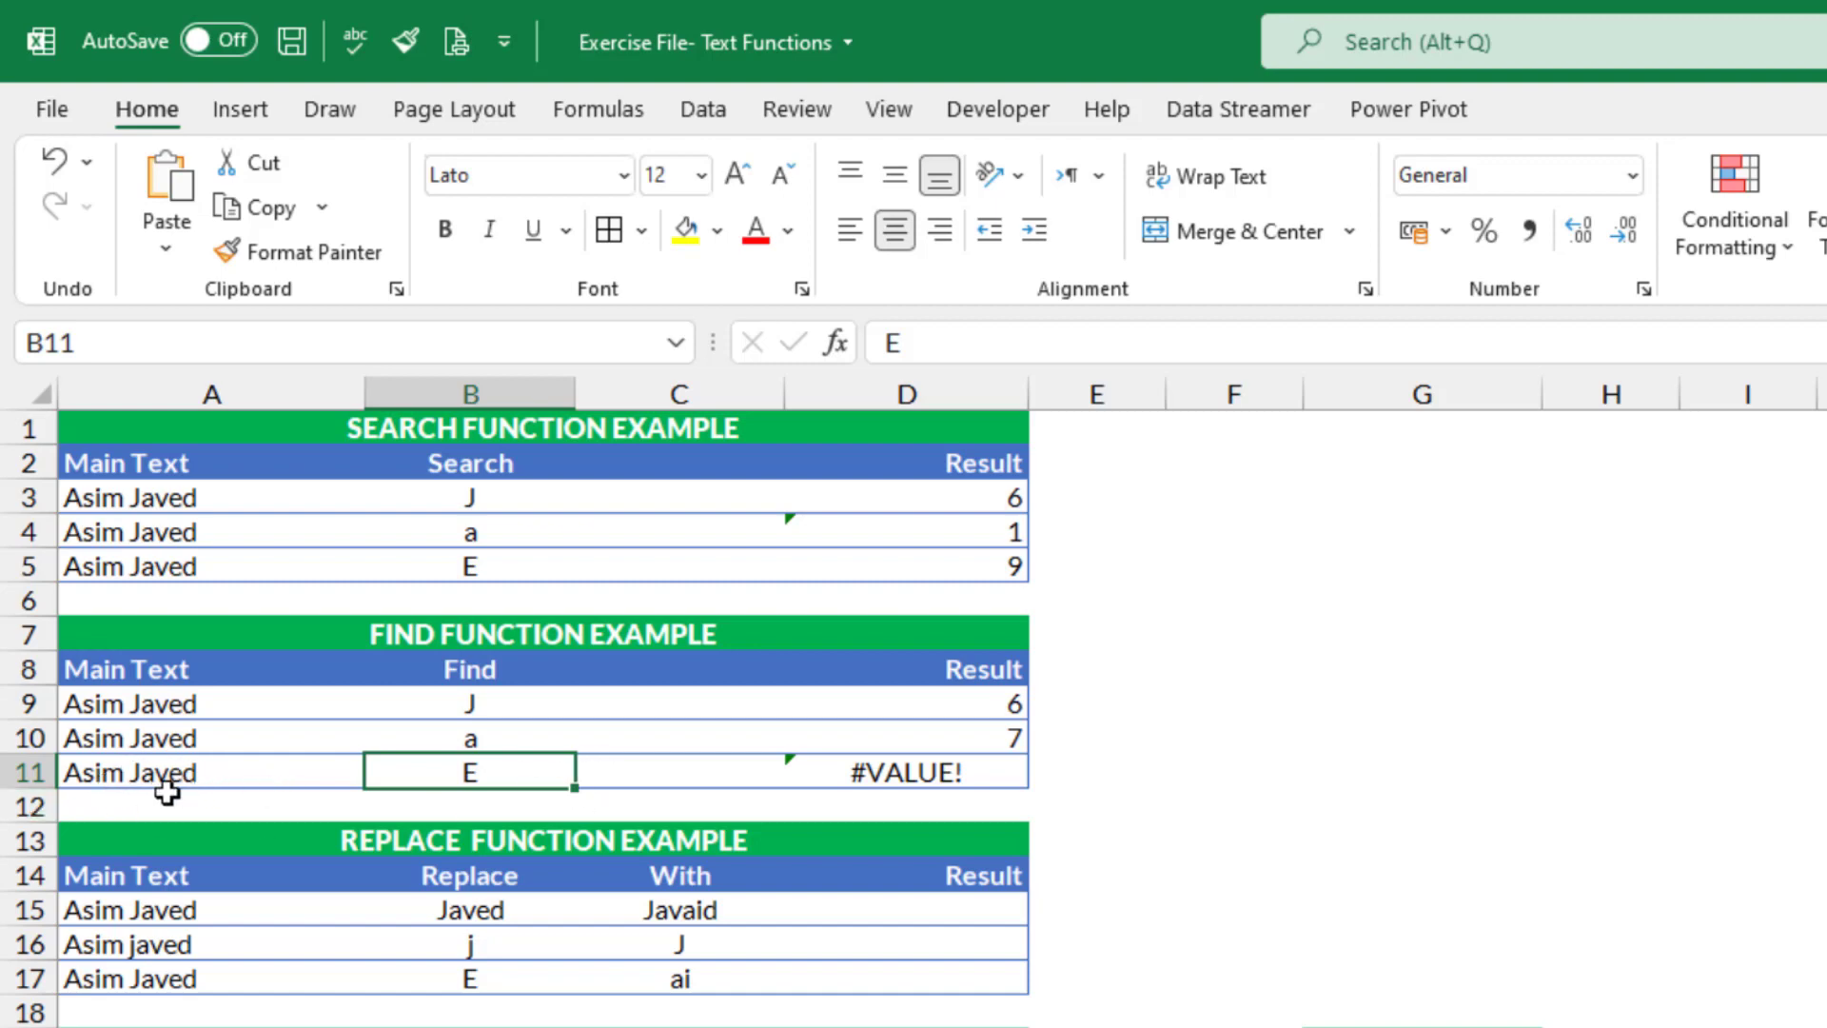
{"action": "left_click", "coordinate": [153, 567]}
{"action": "left_click", "coordinate": [1008, 571]}
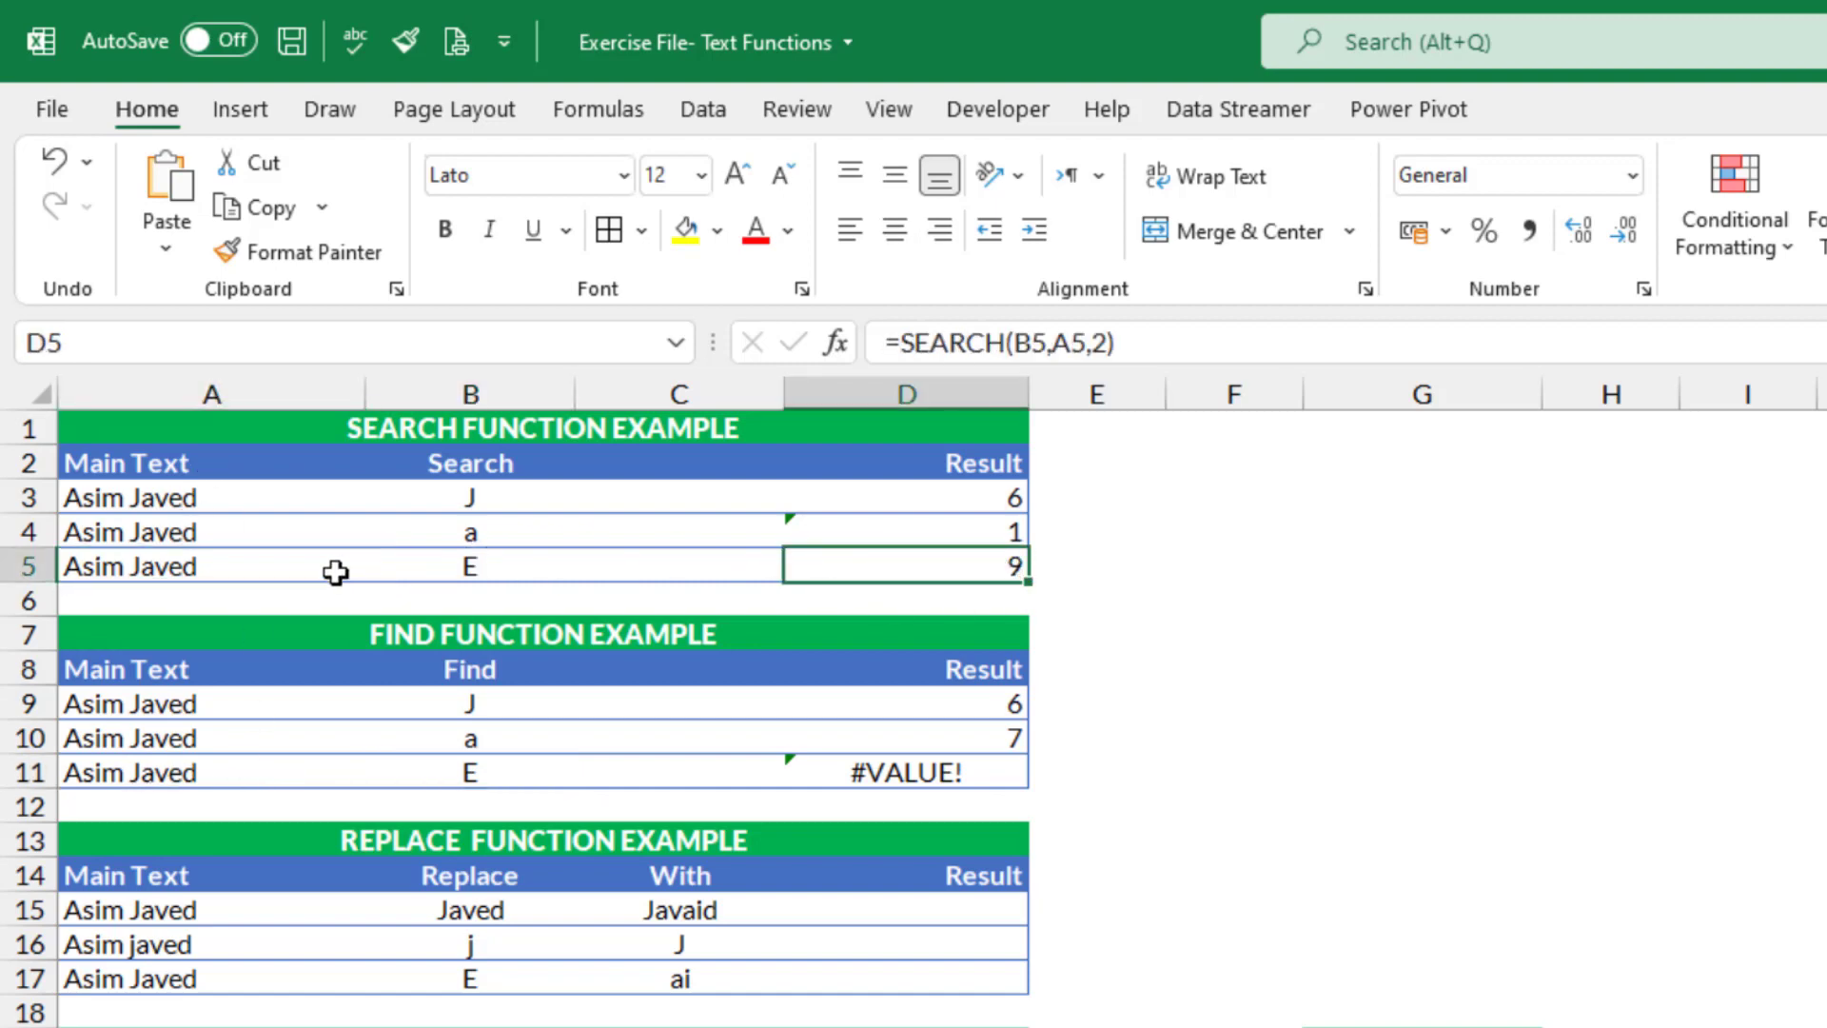
{"action": "left_click", "coordinate": [969, 780]}
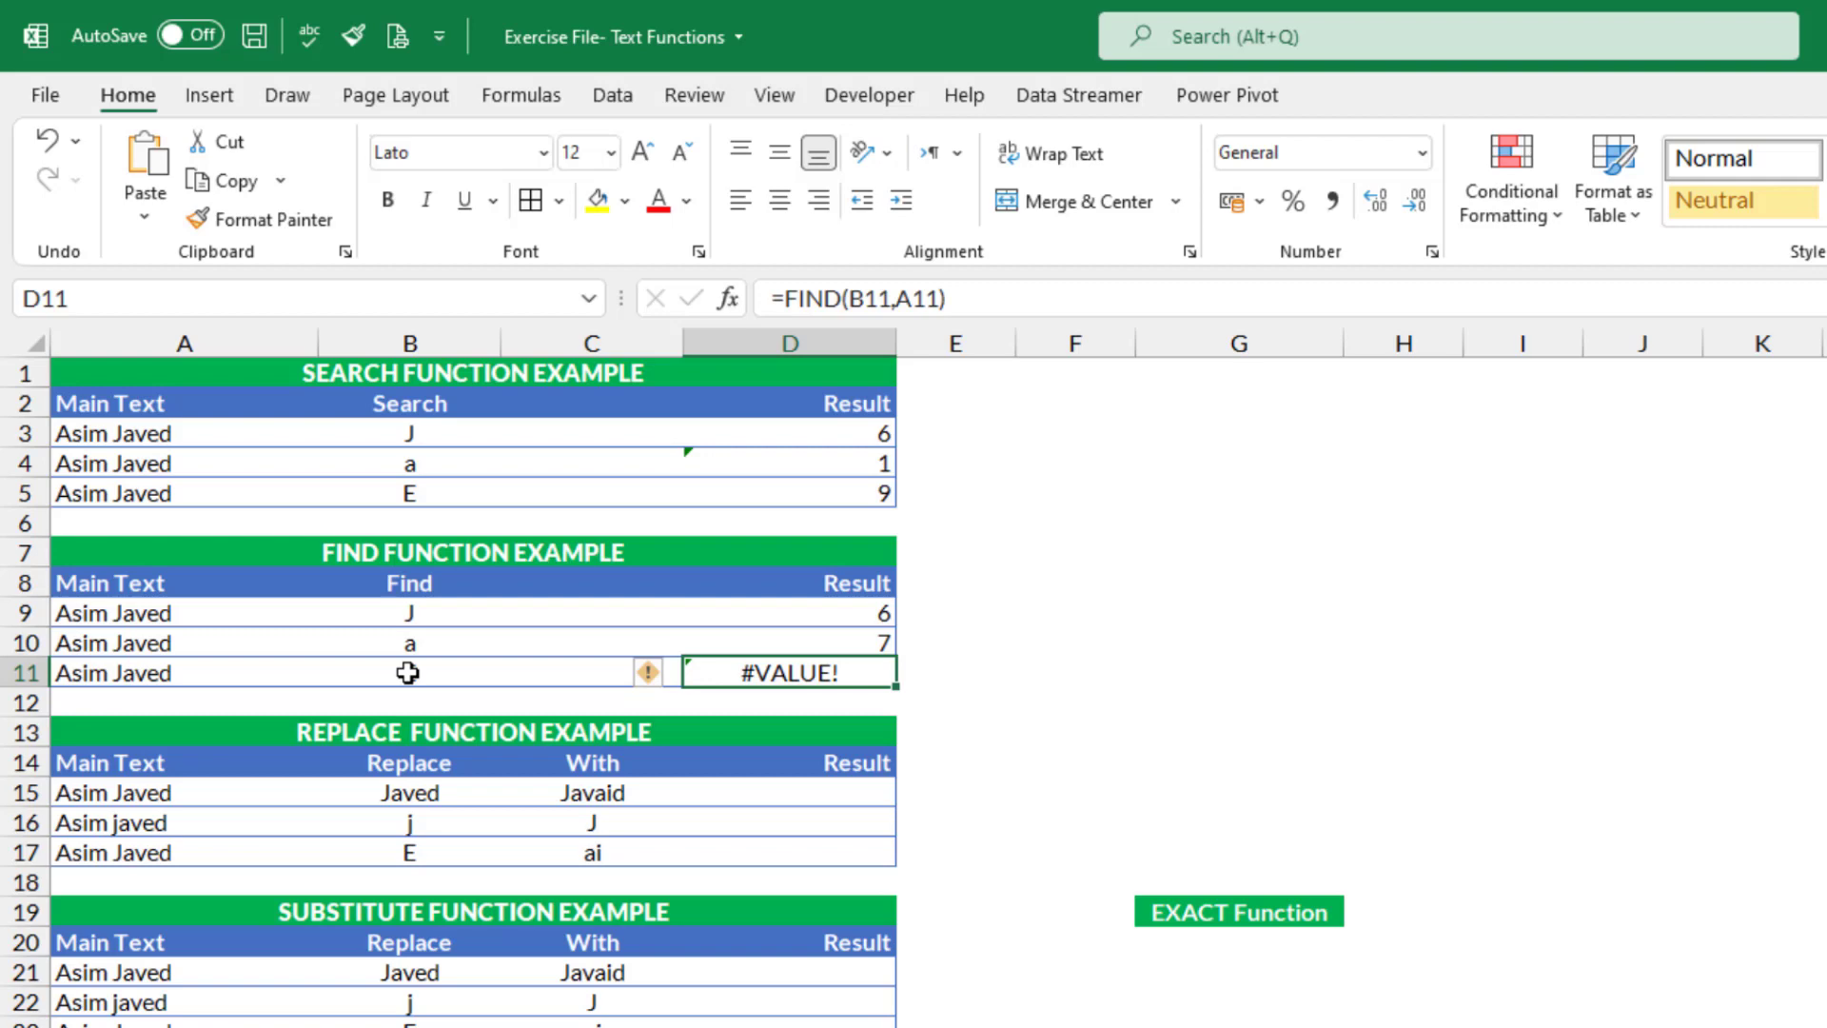
{"action": "left_click", "coordinate": [789, 493]}
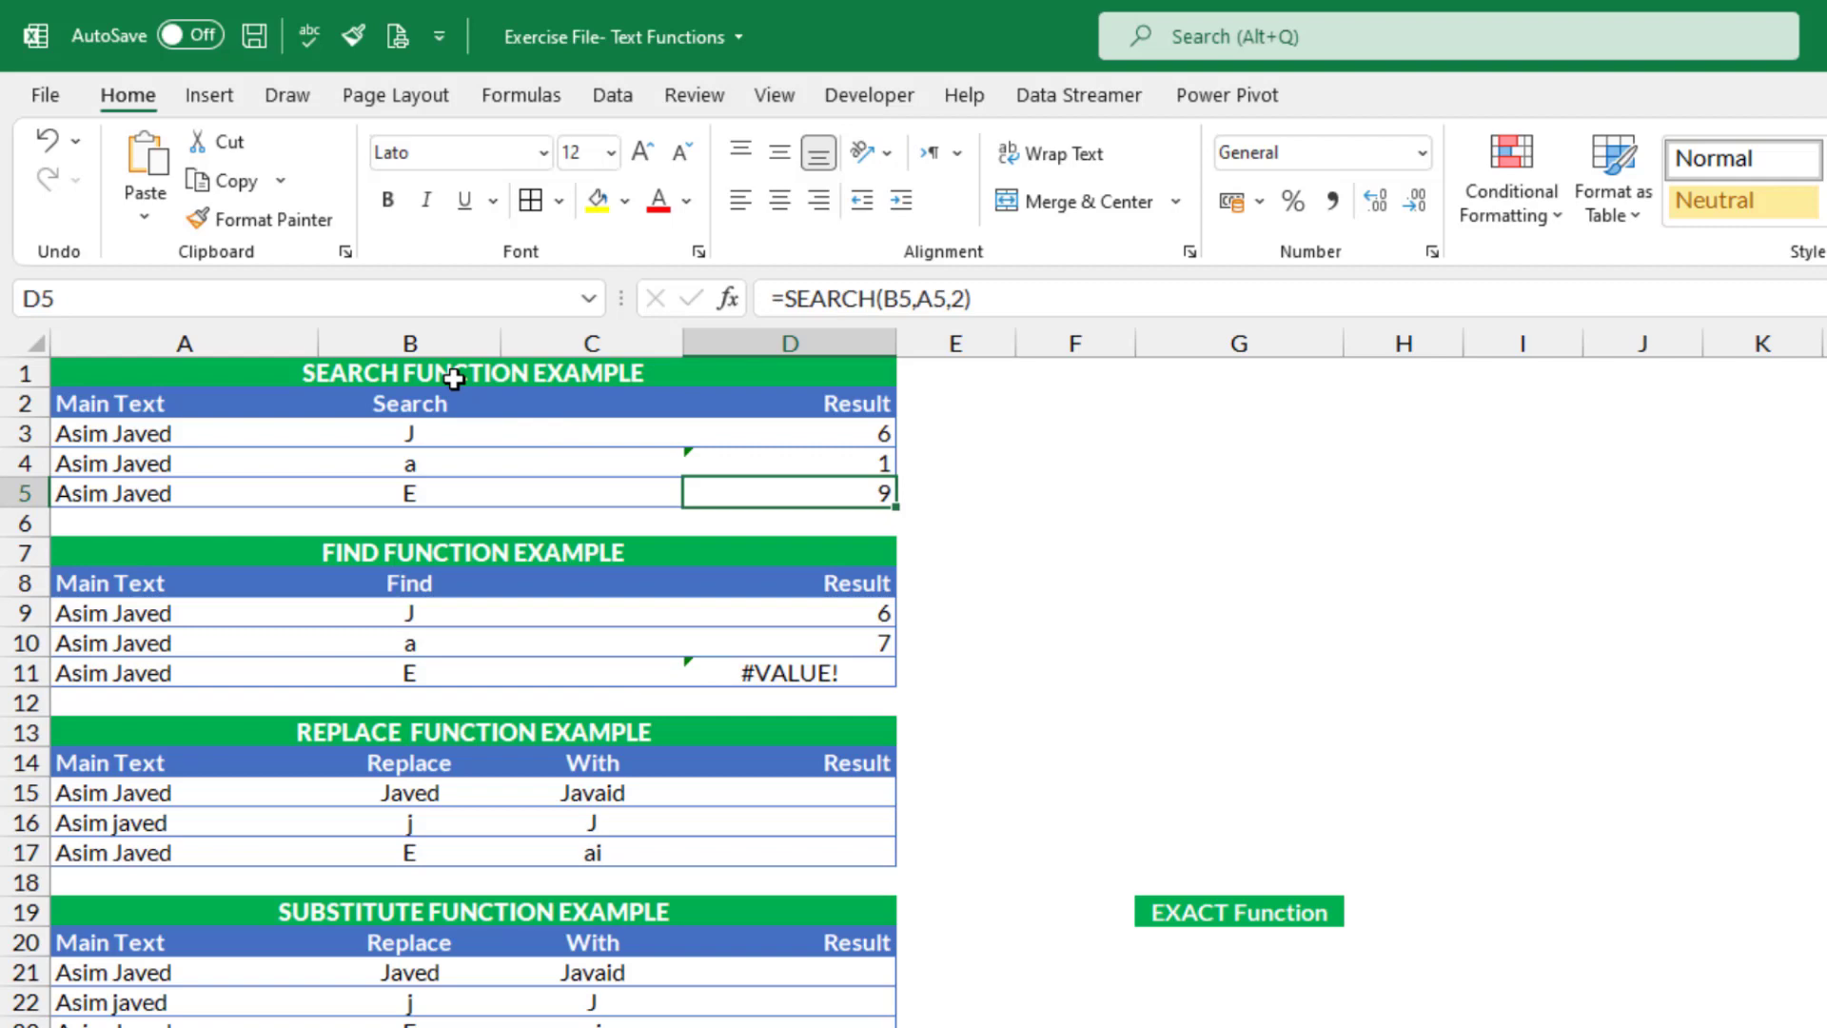
{"action": "left_click", "coordinate": [427, 493]}
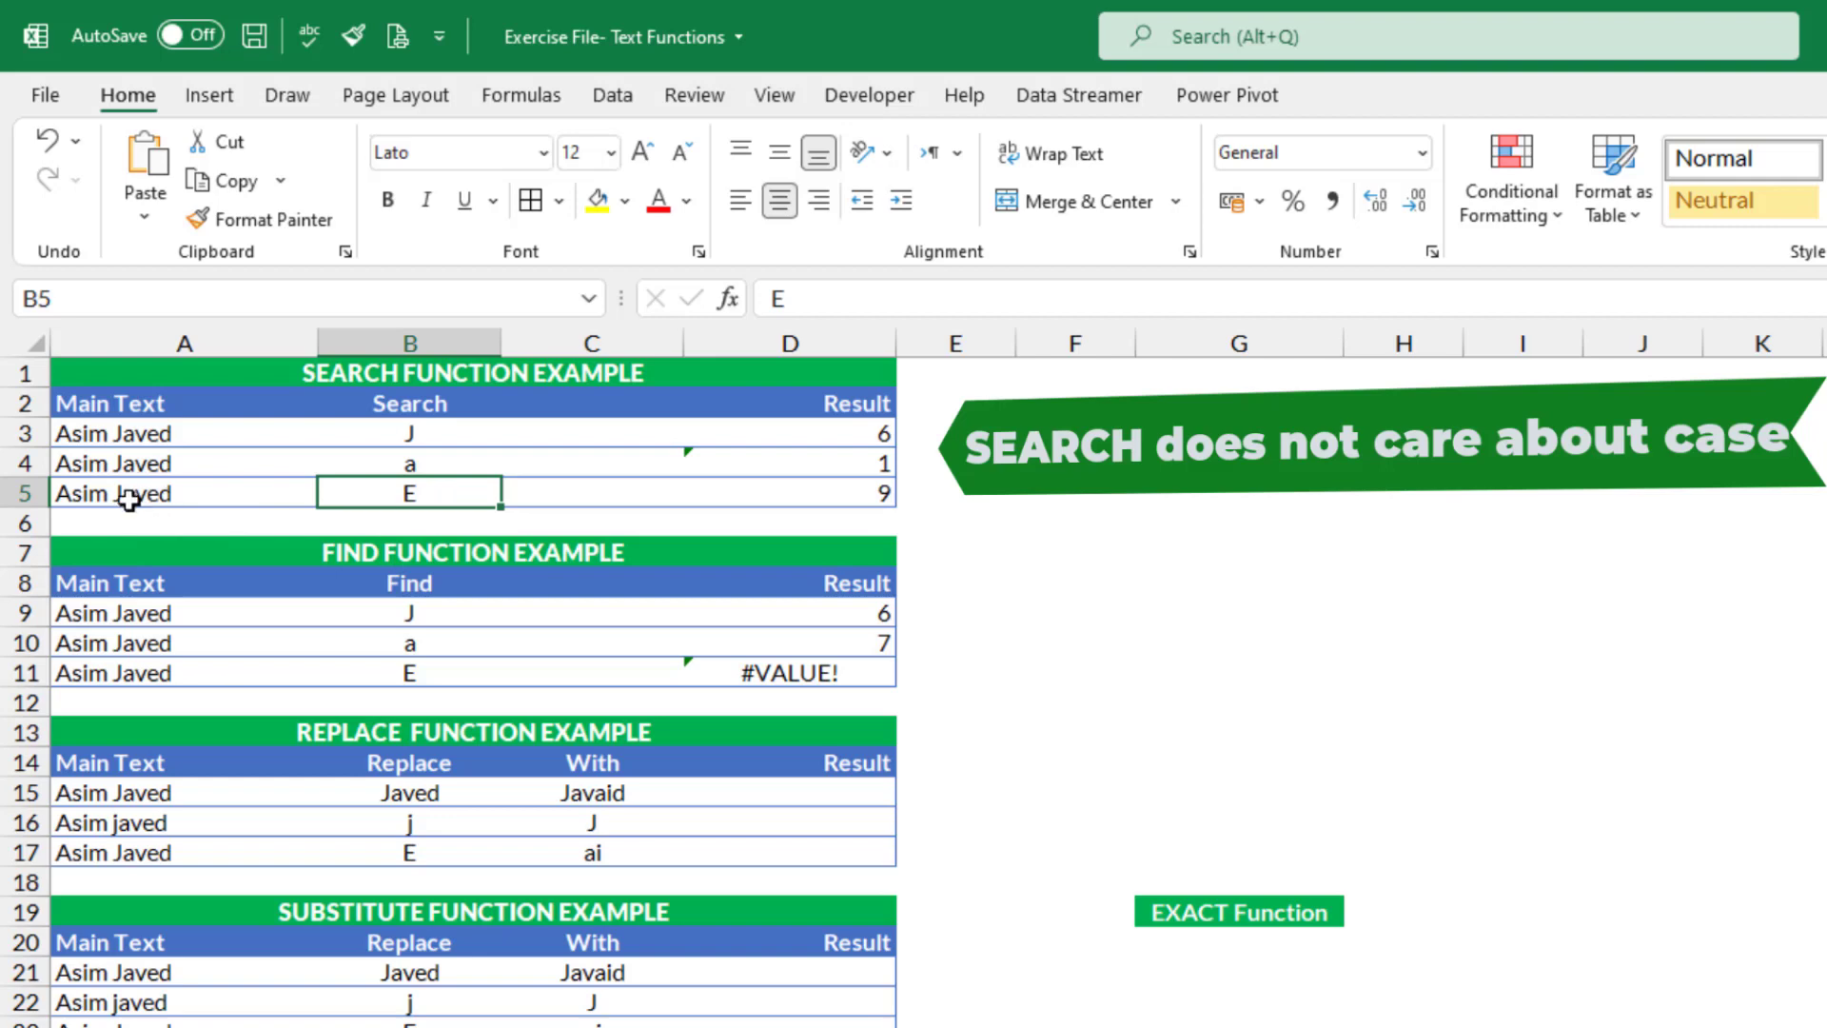
{"action": "left_click", "coordinate": [824, 497]}
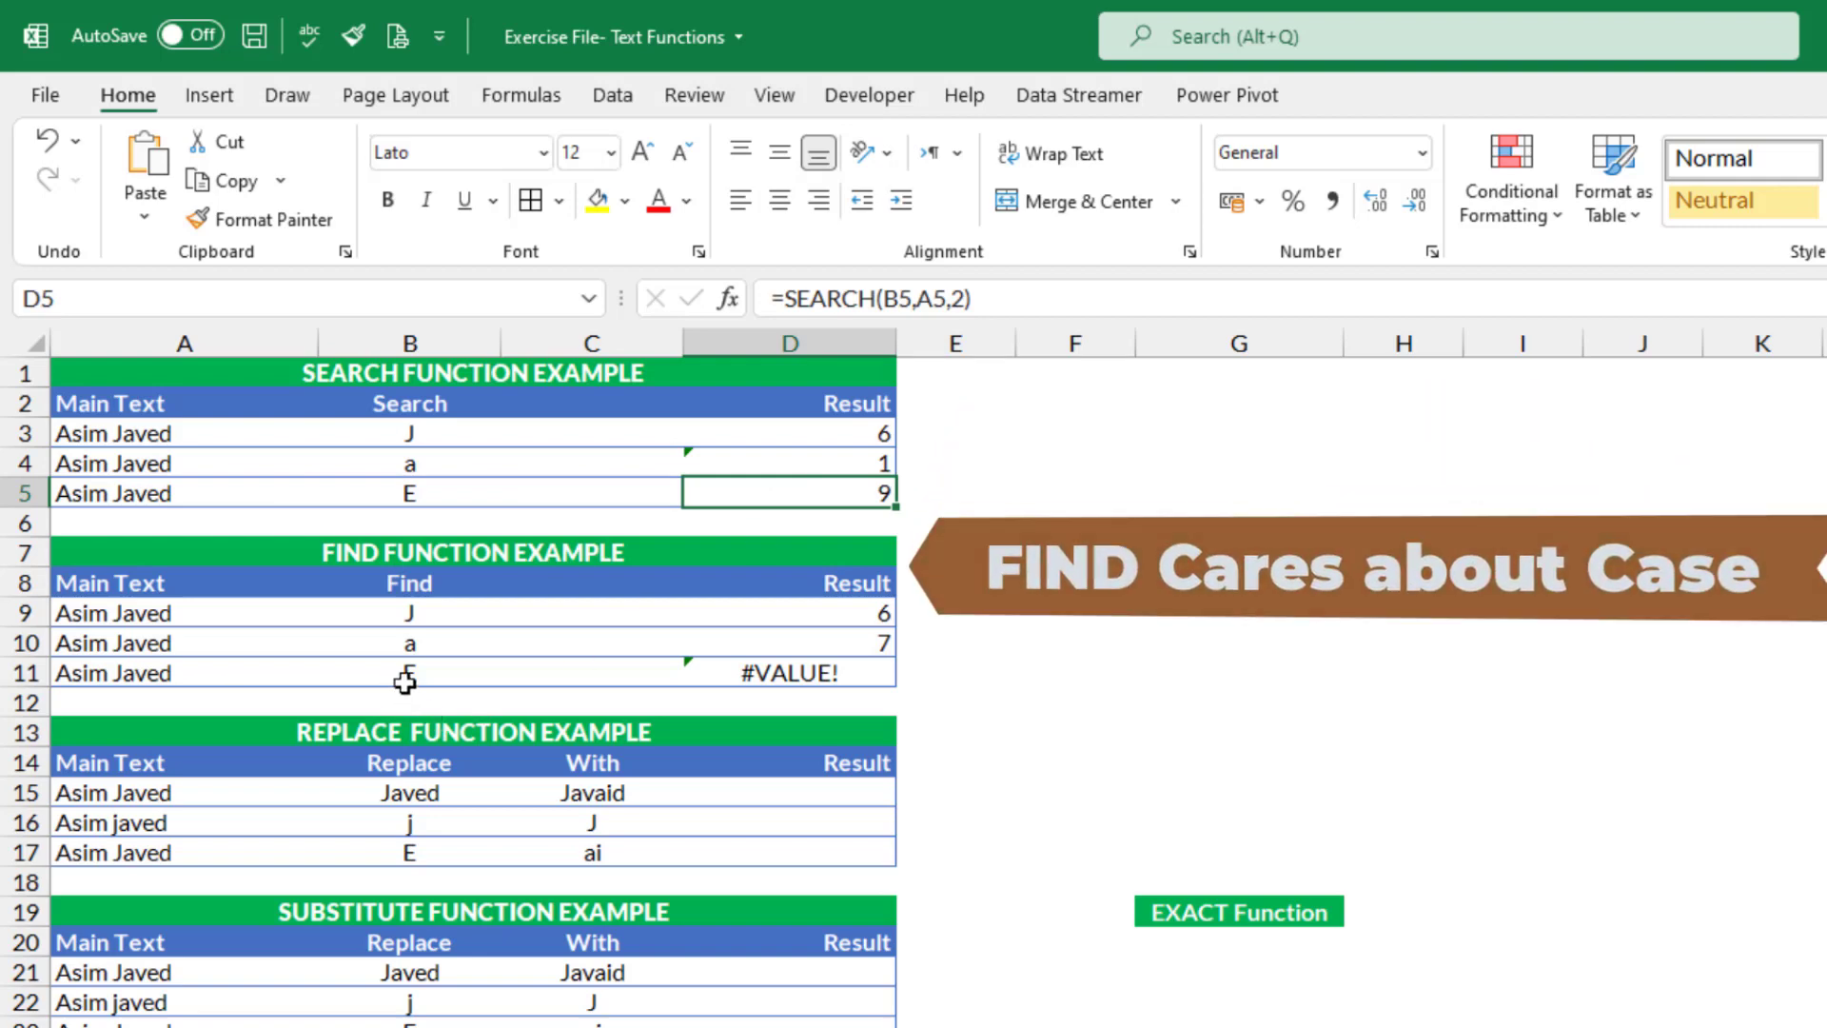
Change the find letter in B11 to lowercase e.
{"action": "left_click", "coordinate": [460, 673]}
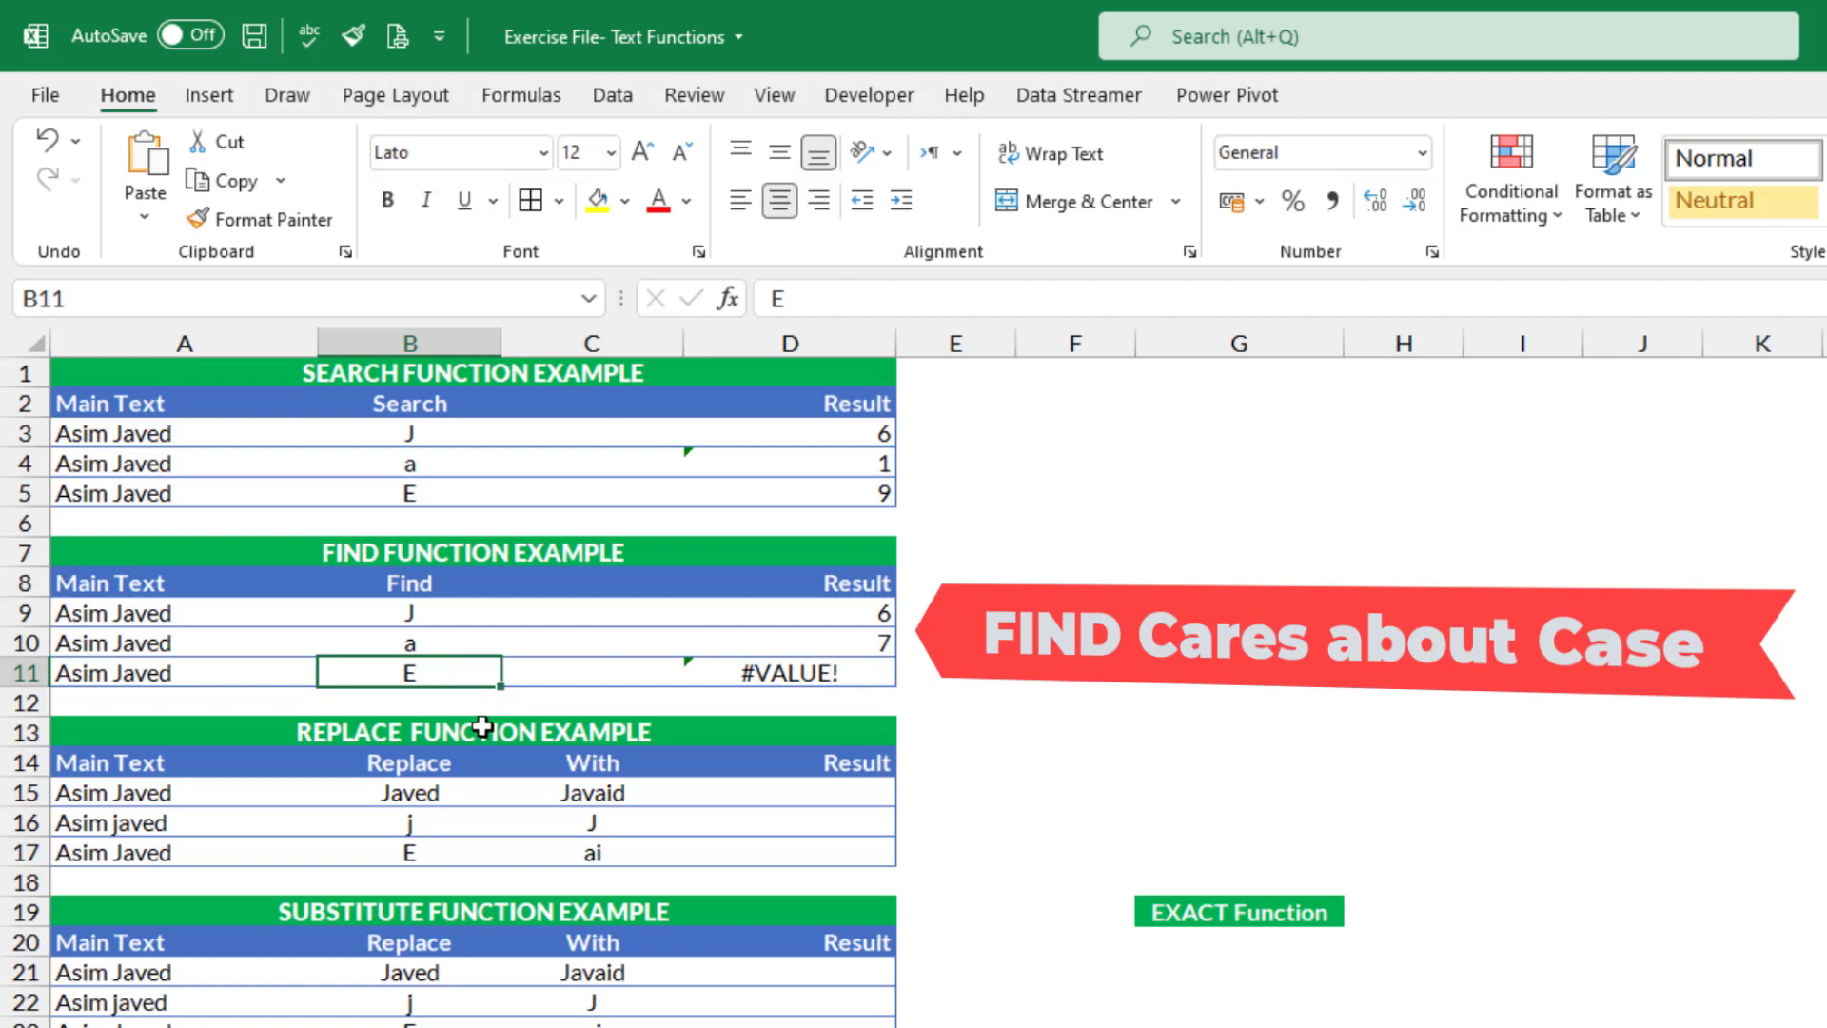
{"action": "type", "text": "e"}
{"action": "key", "text": "Return"}
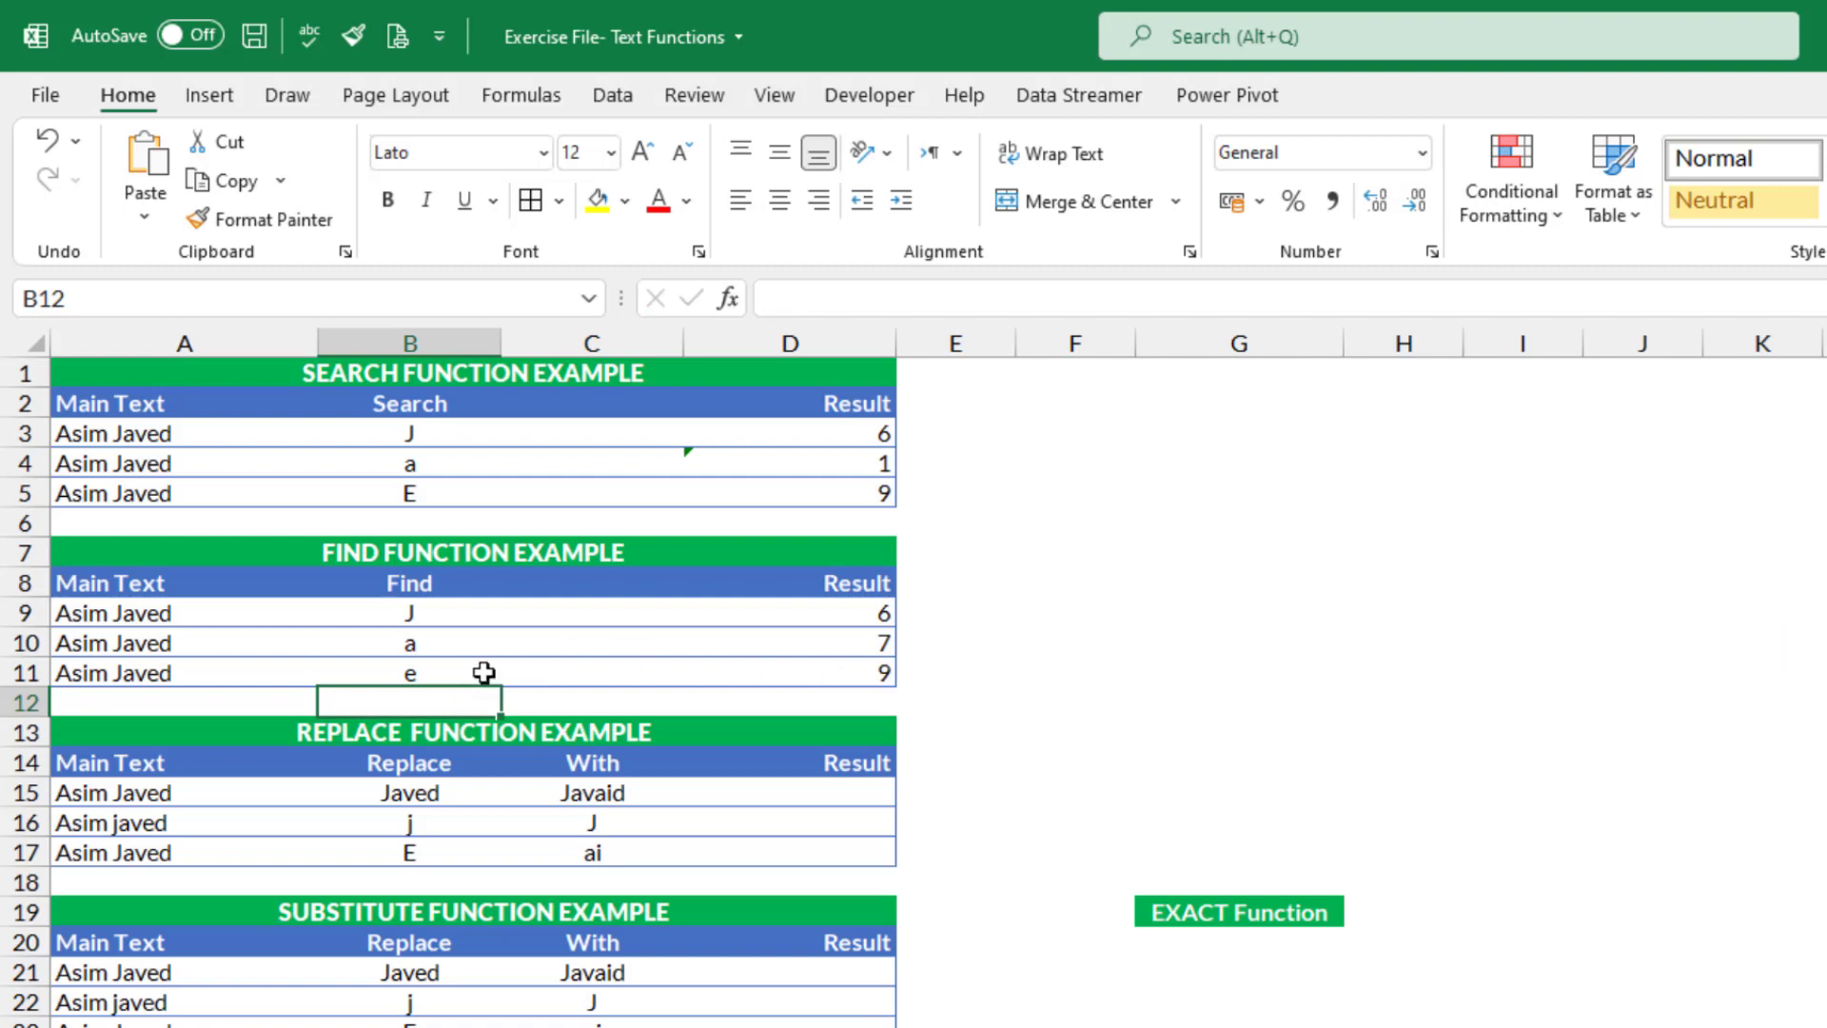
Set the find letter in B11 back to uppercase E.
{"action": "left_click", "coordinate": [416, 670]}
{"action": "type", "text": "E"}
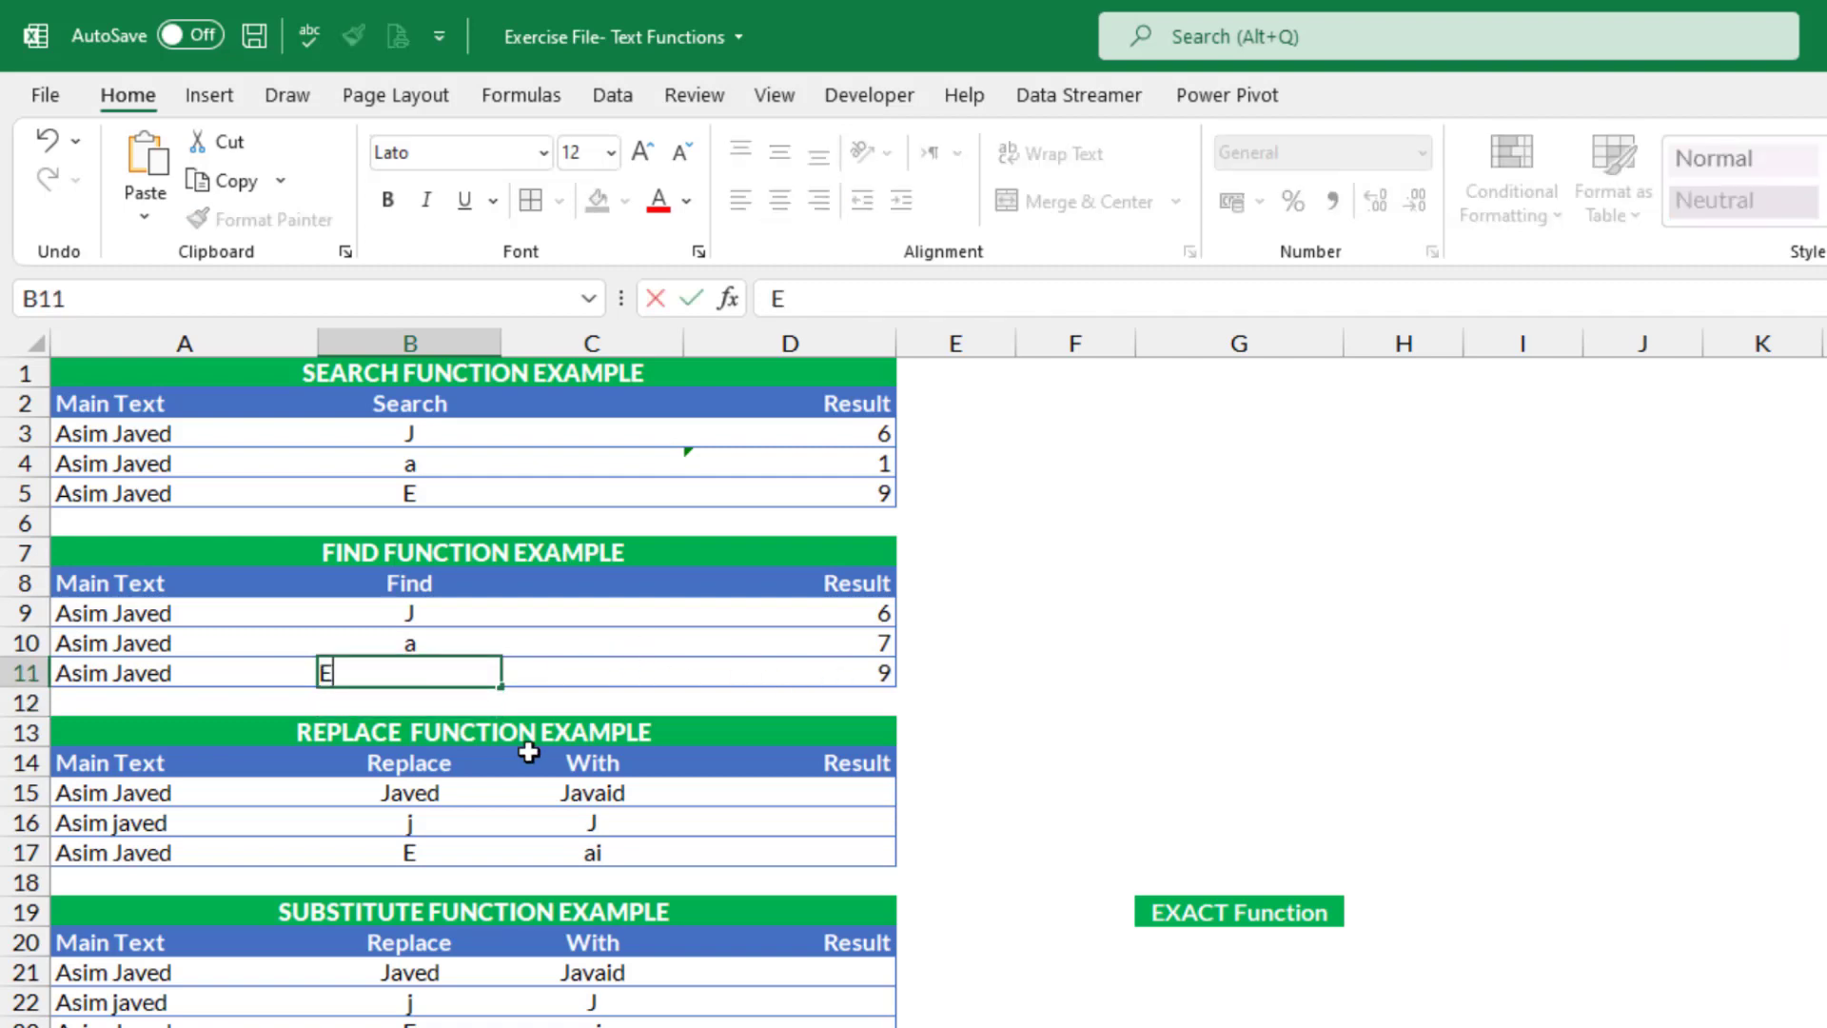
{"action": "key", "text": "Return"}
{"action": "key", "text": "Up"}
{"action": "key", "text": "Up"}
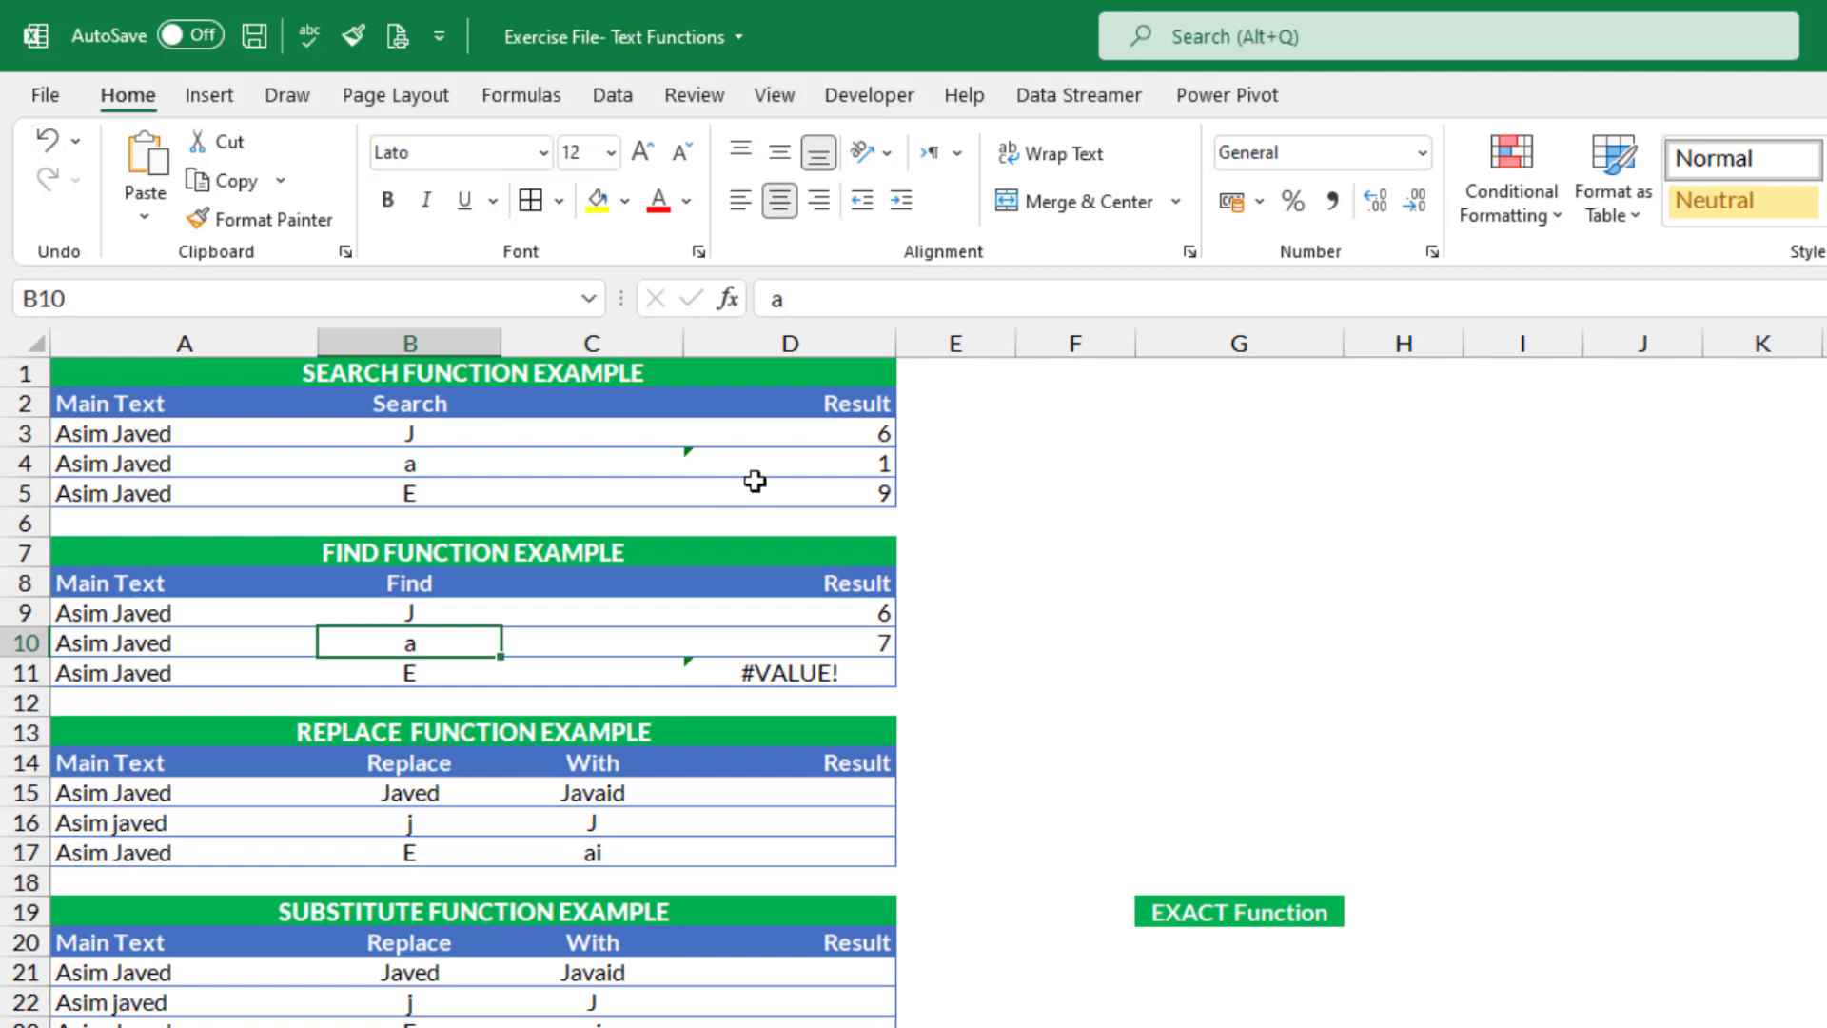
Change the find letter in B10 to uppercase A and check the FIND result in D10.
{"action": "left_click", "coordinate": [882, 644]}
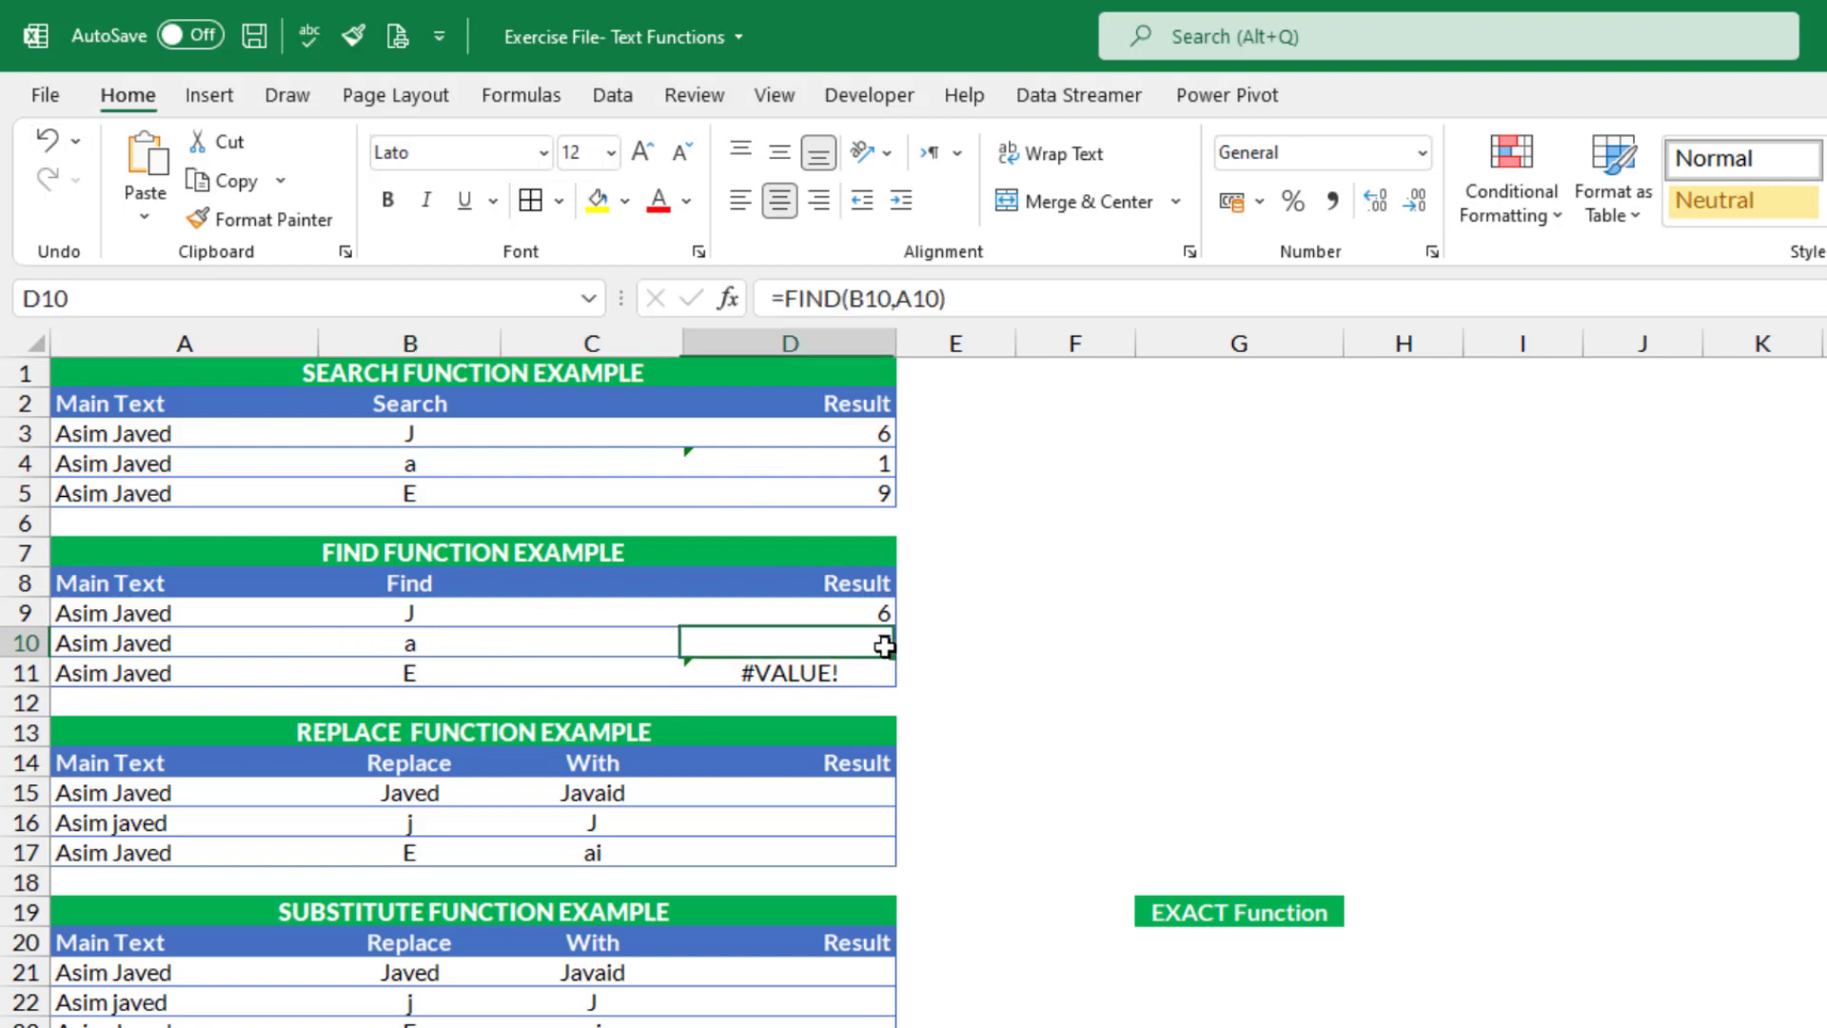
{"action": "left_click", "coordinate": [408, 641]}
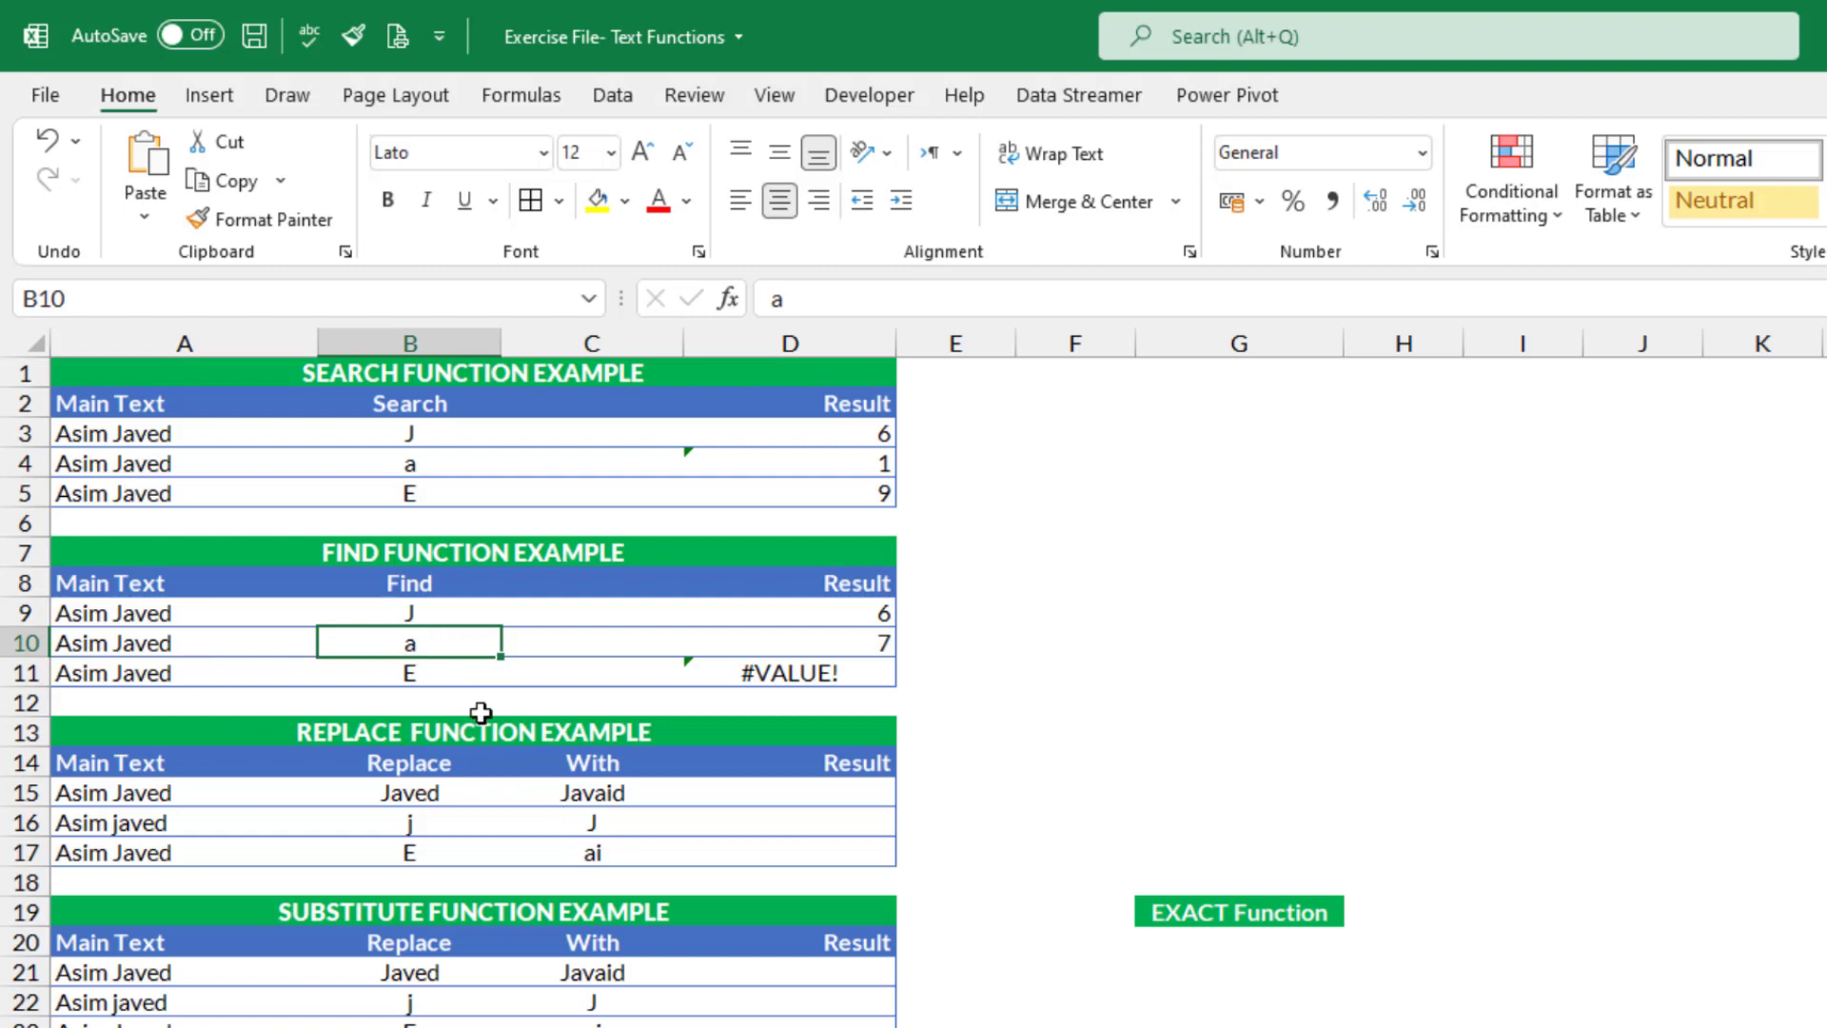
{"action": "type", "text": "A"}
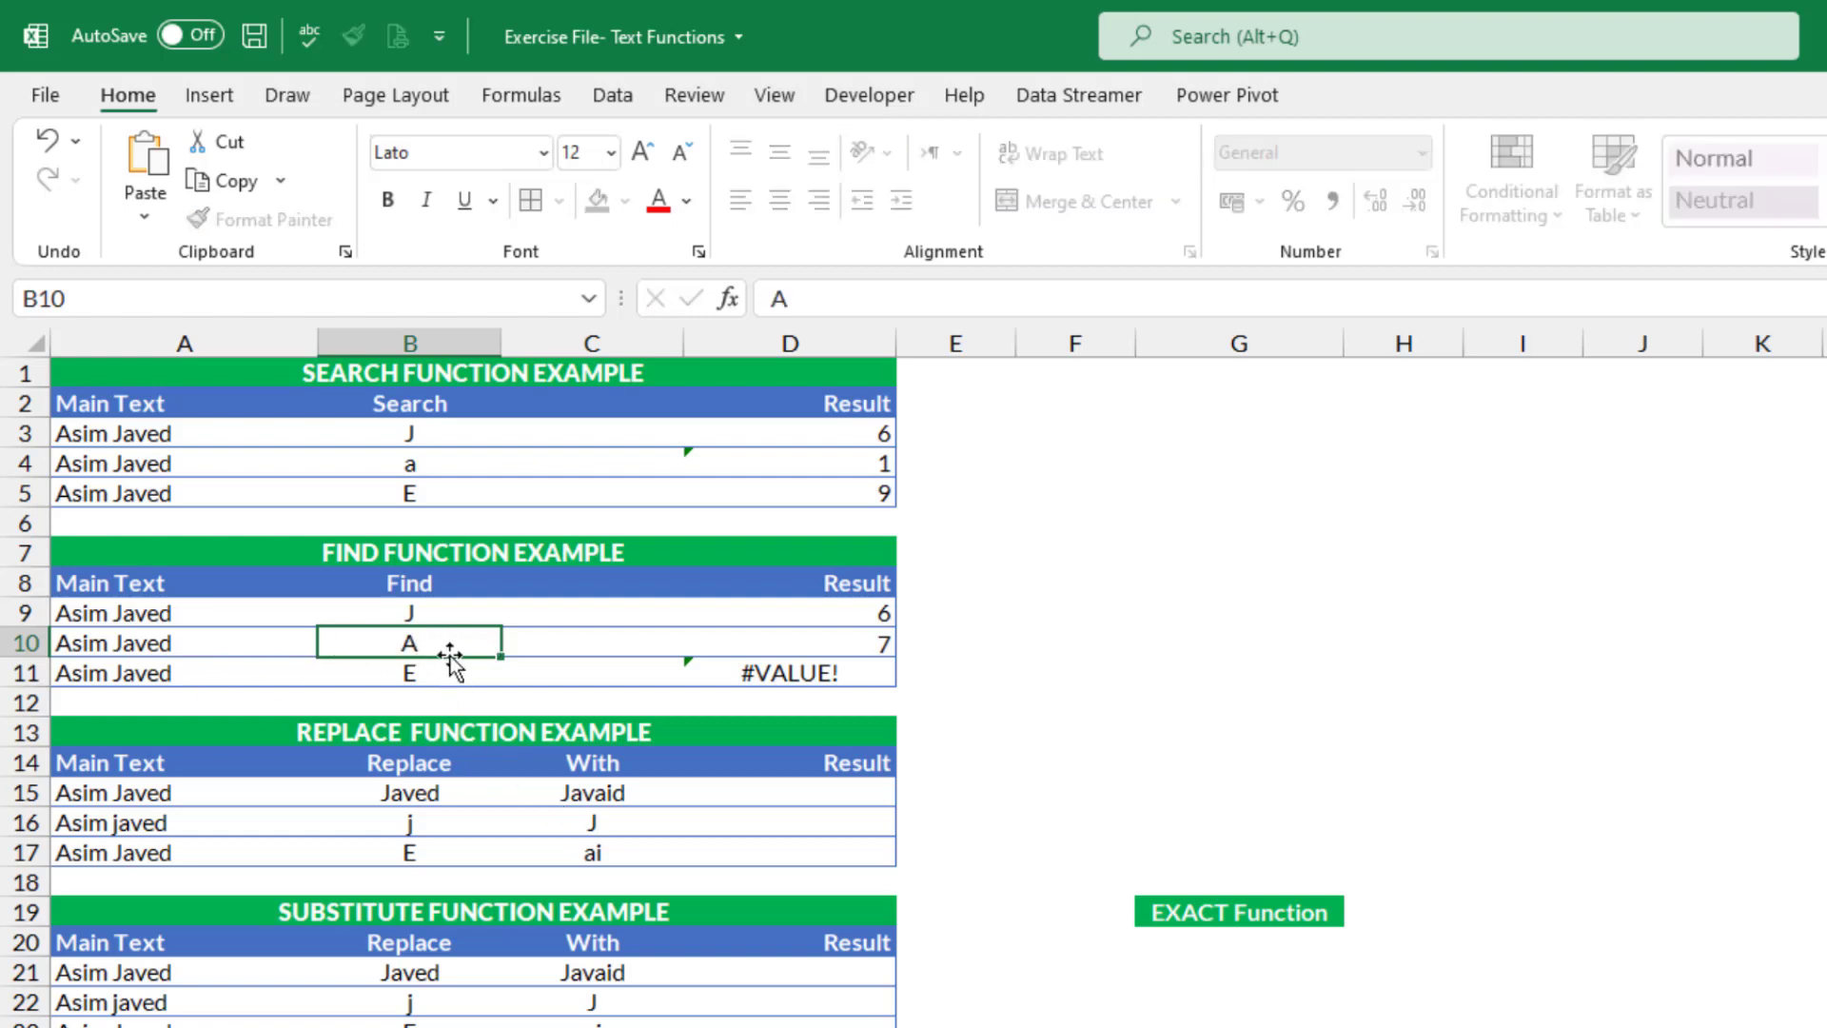
{"action": "key", "text": "Return"}
{"action": "left_click", "coordinate": [862, 641]}
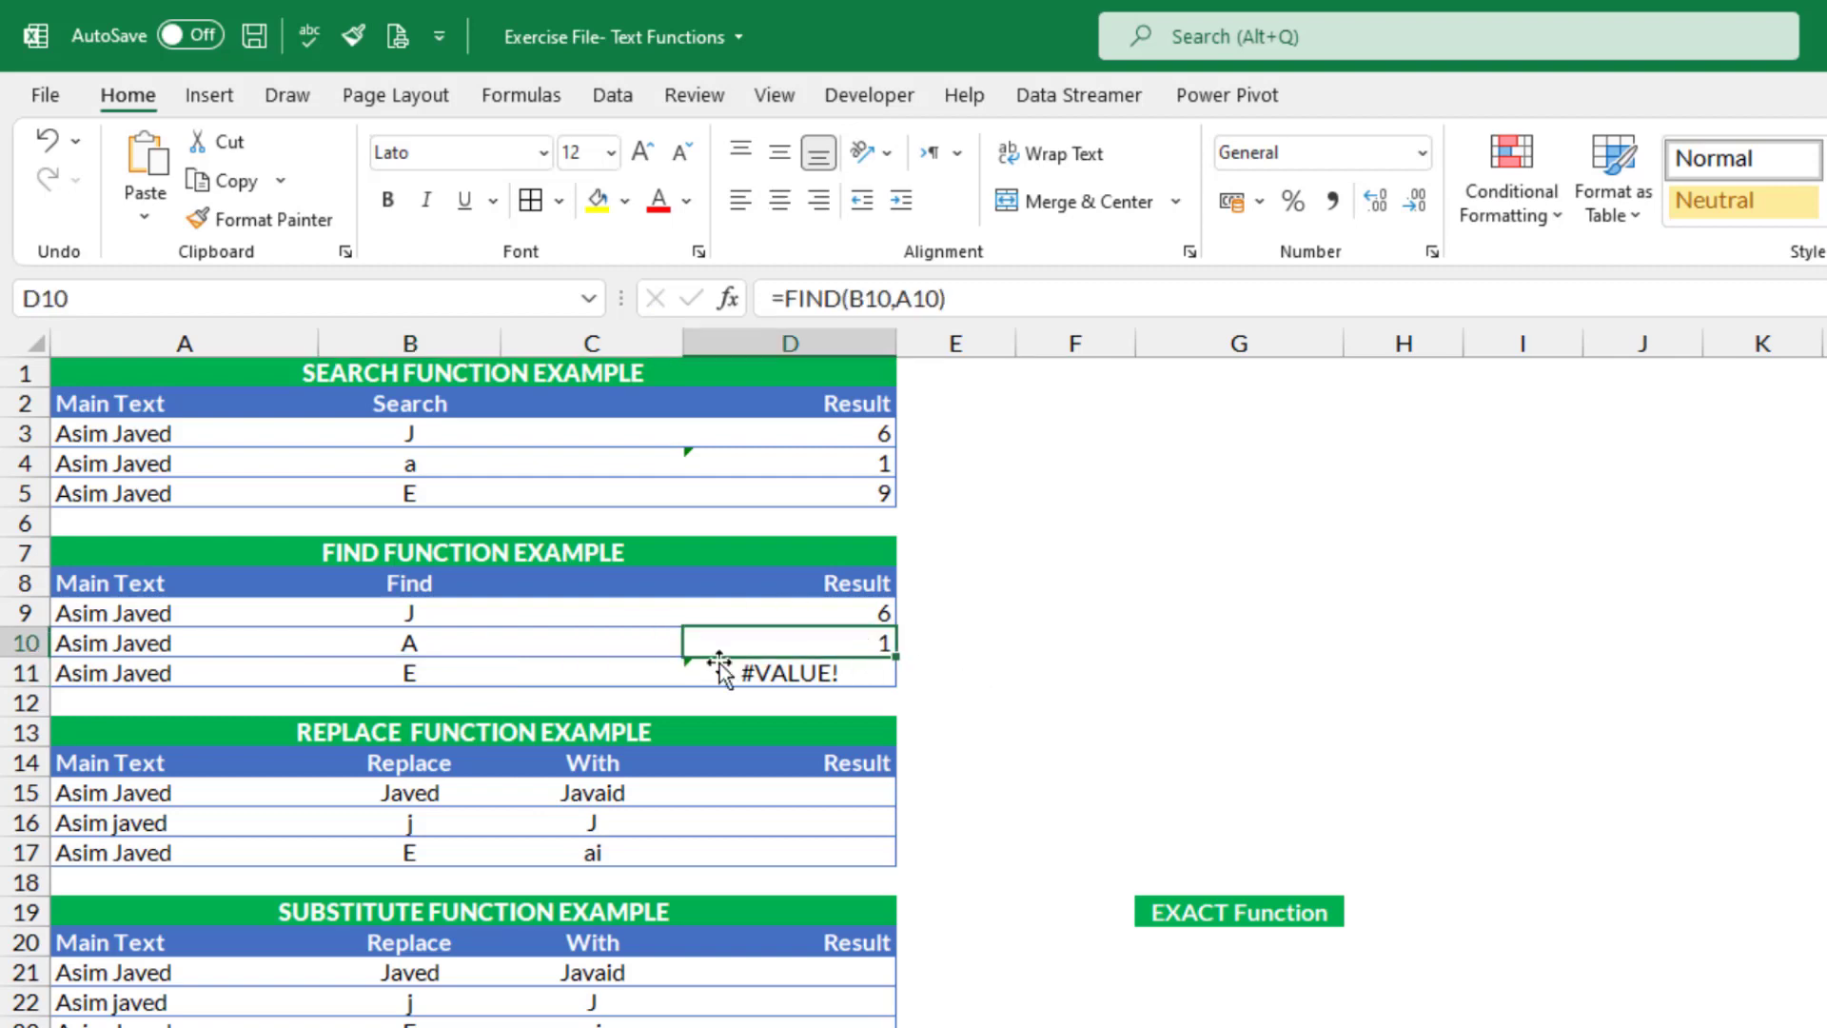
Set the find letter in B10 back to lowercase a.
{"action": "left_click", "coordinate": [407, 641]}
{"action": "type", "text": "a"}
{"action": "key", "text": "Return"}
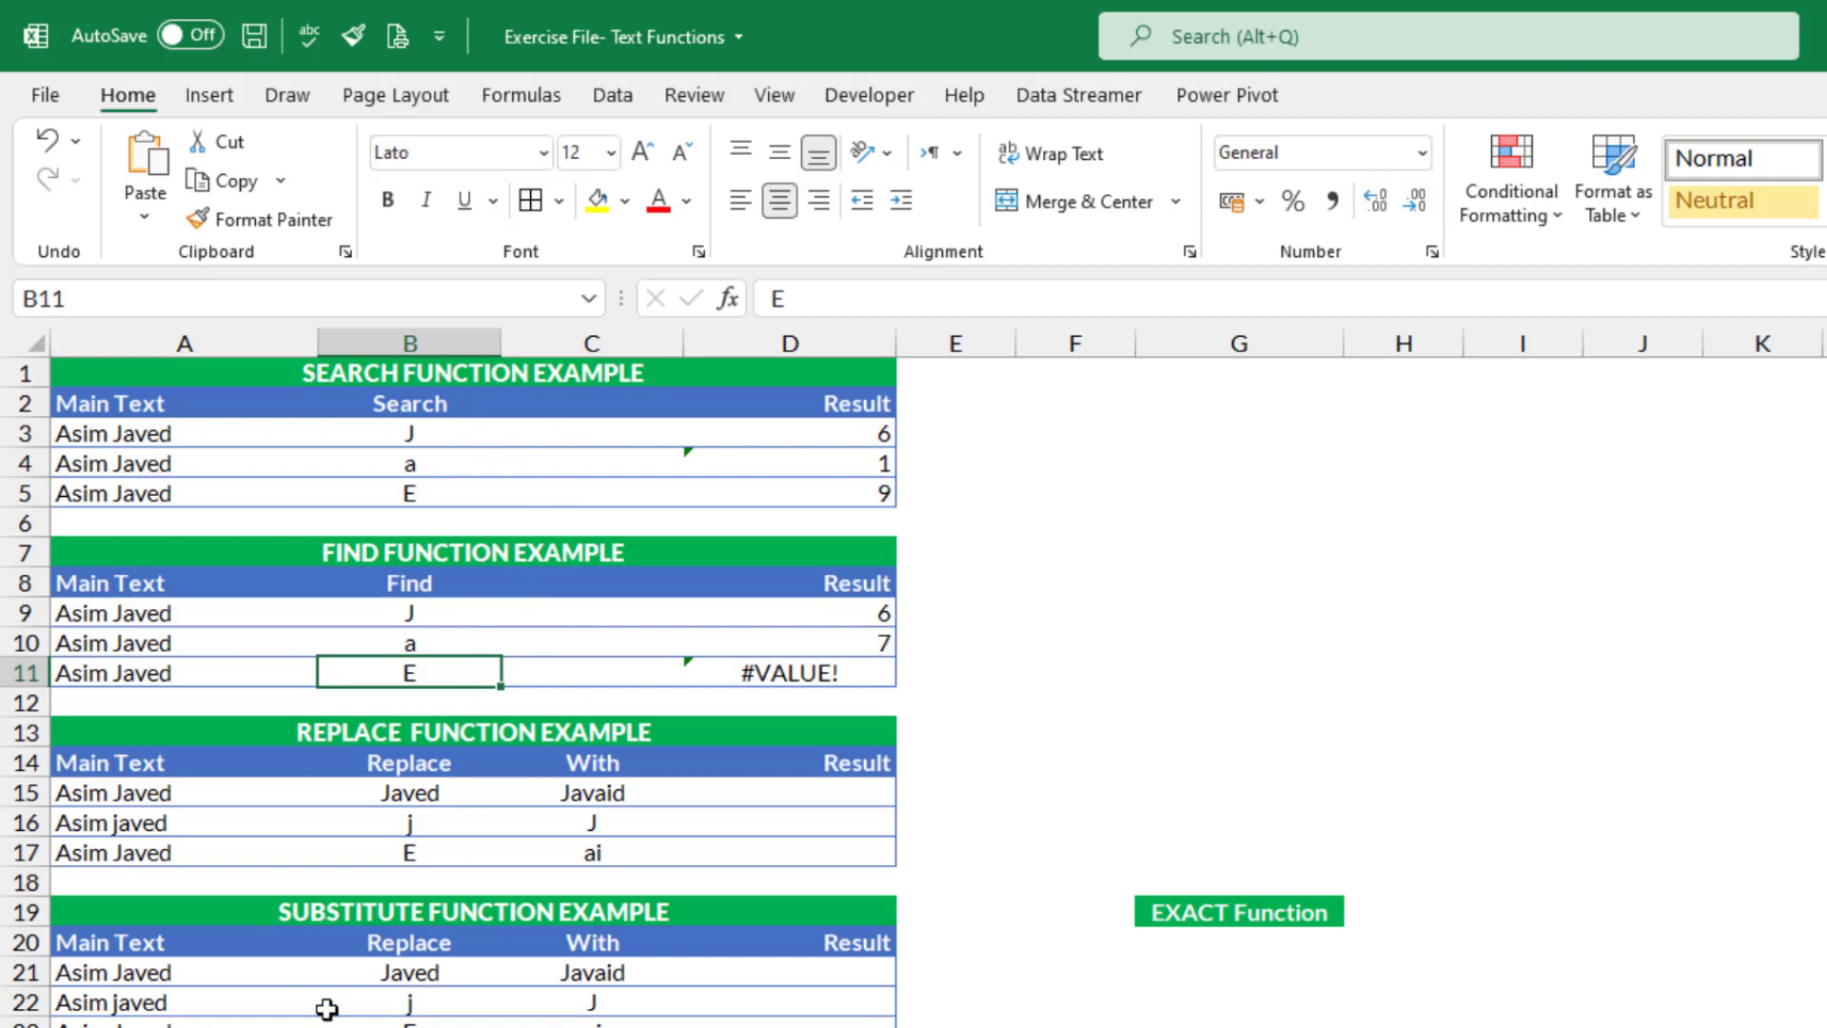
Enter =REPLACE(A15,6,5,C15) in D15 to swap the surname in the main text for the replacement in C15.
{"action": "left_click", "coordinate": [306, 796]}
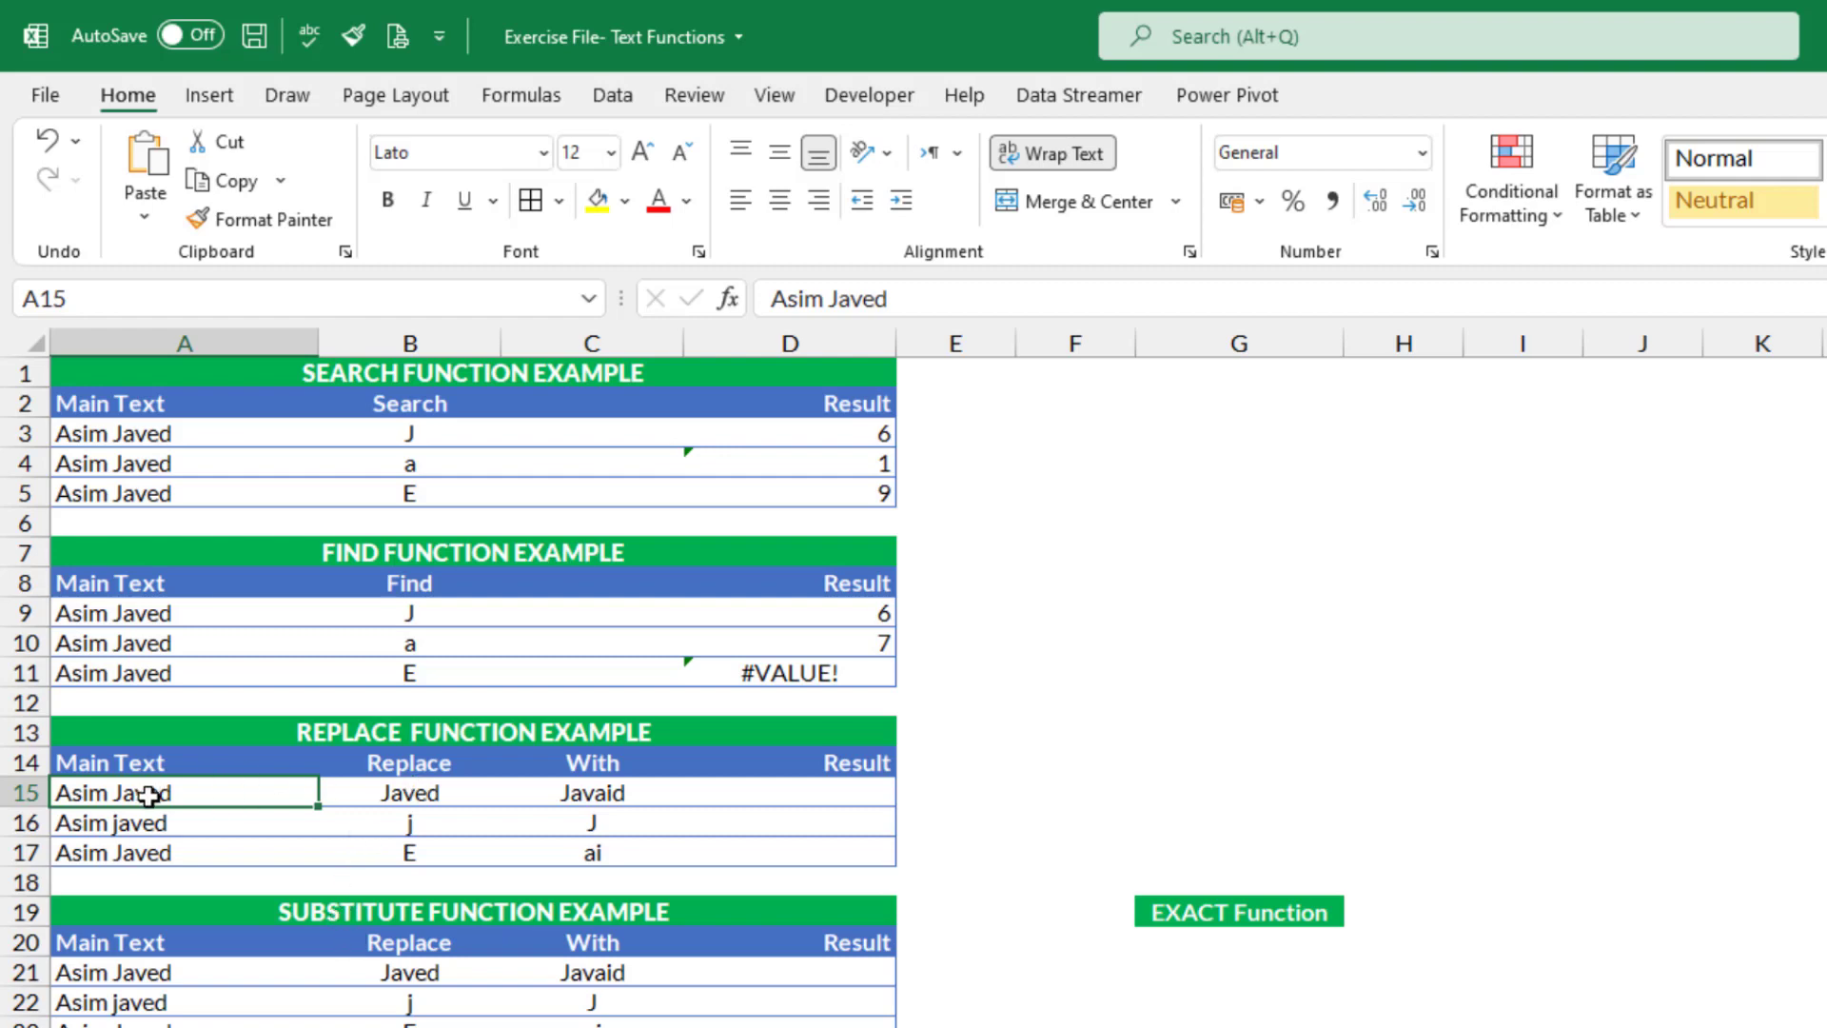
{"action": "left_click", "coordinate": [421, 769]}
{"action": "left_click", "coordinate": [424, 801]}
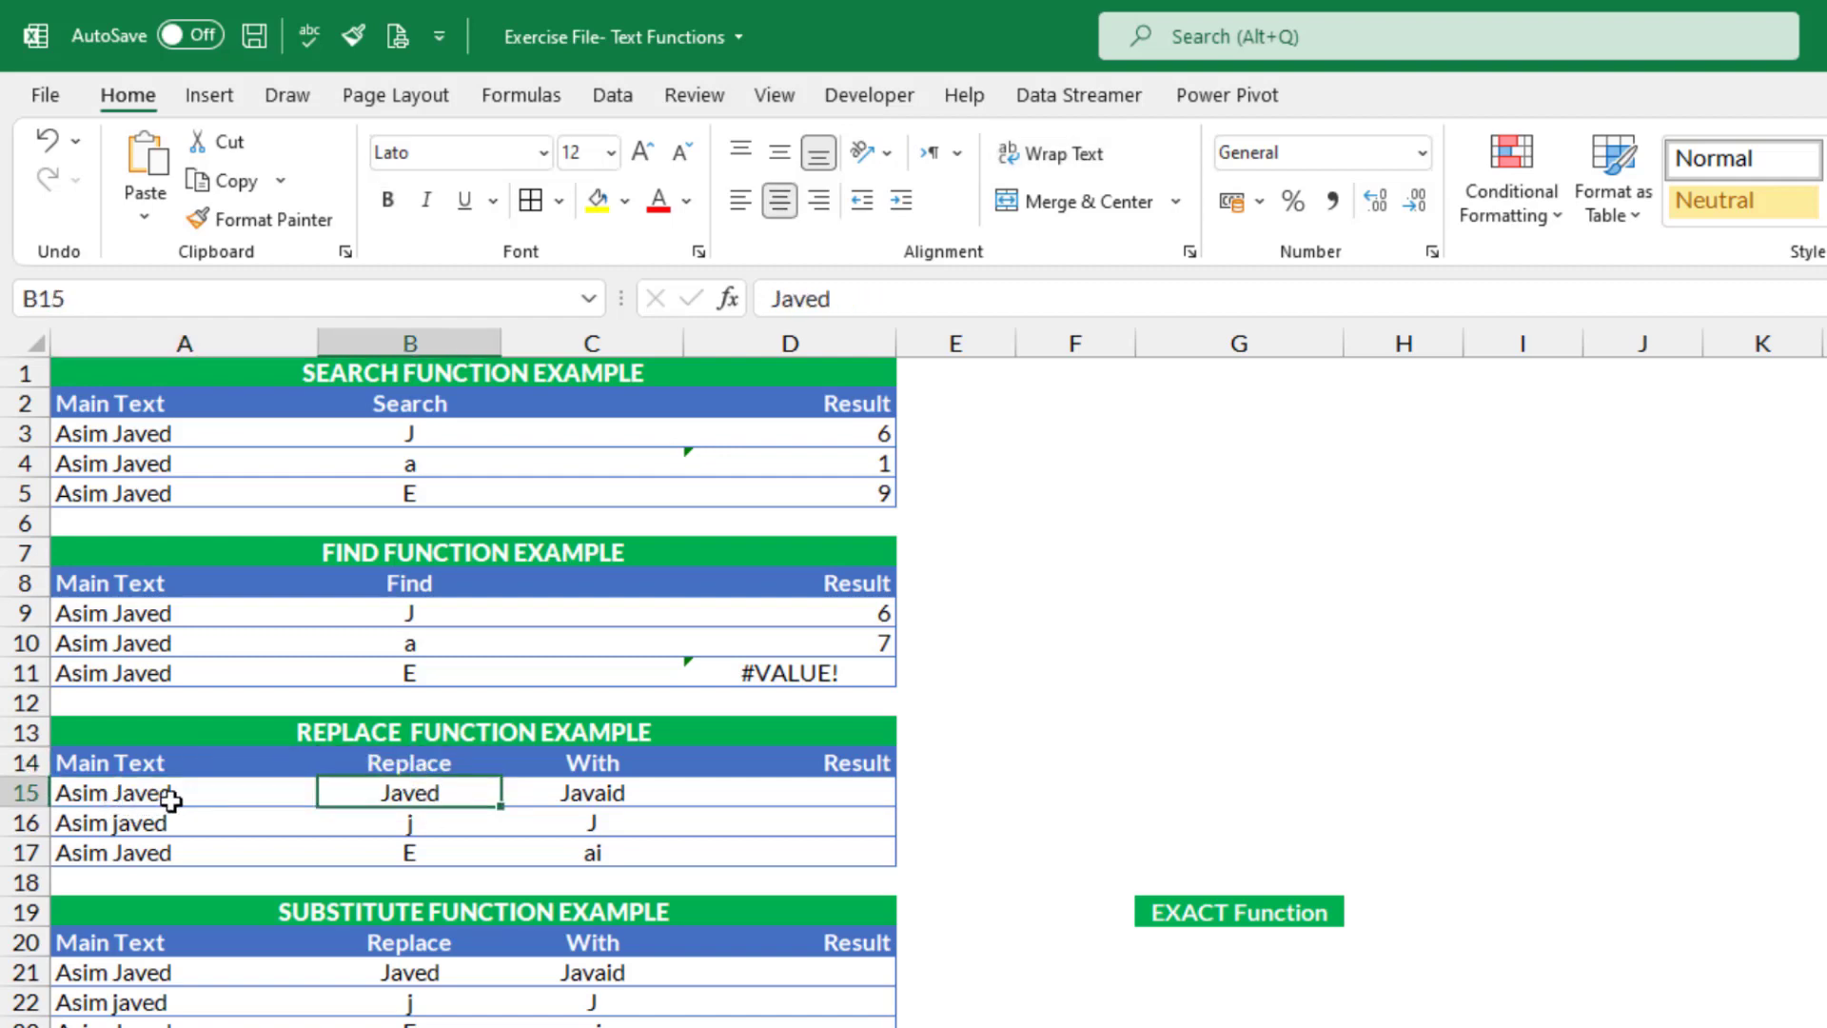
{"action": "left_click", "coordinate": [596, 797]}
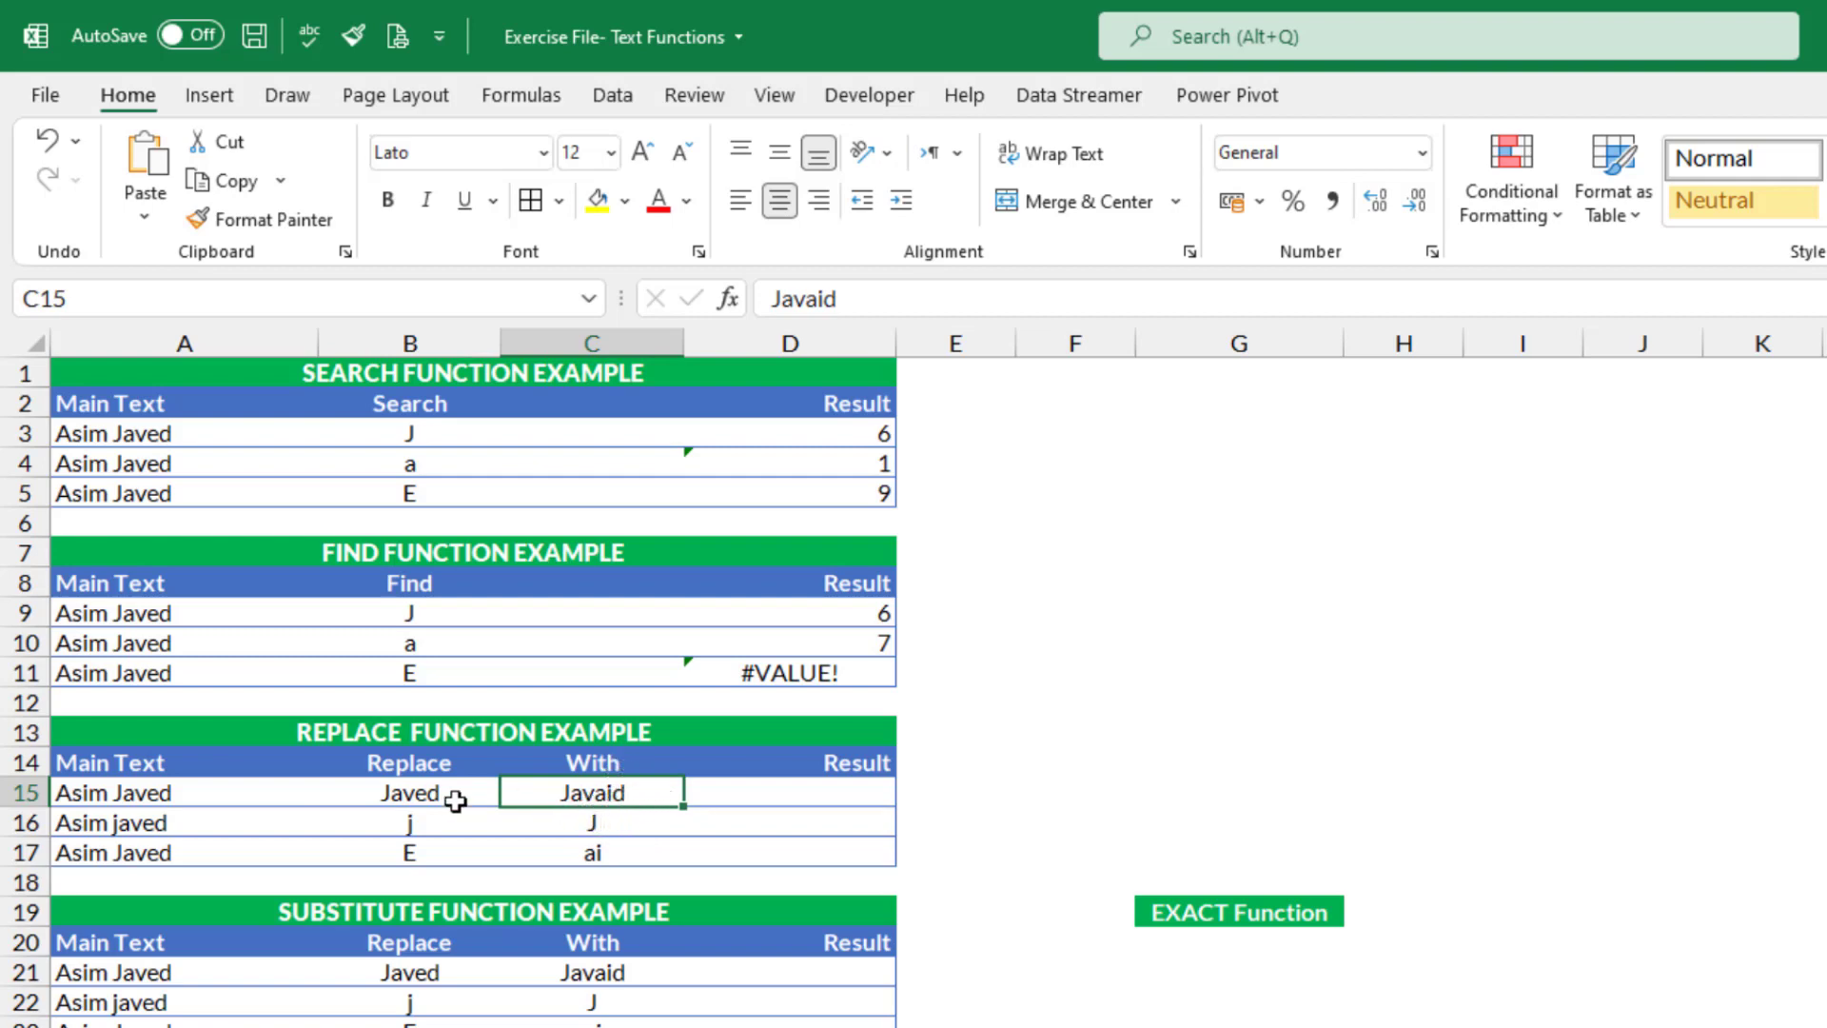
{"action": "left_click", "coordinate": [831, 799]}
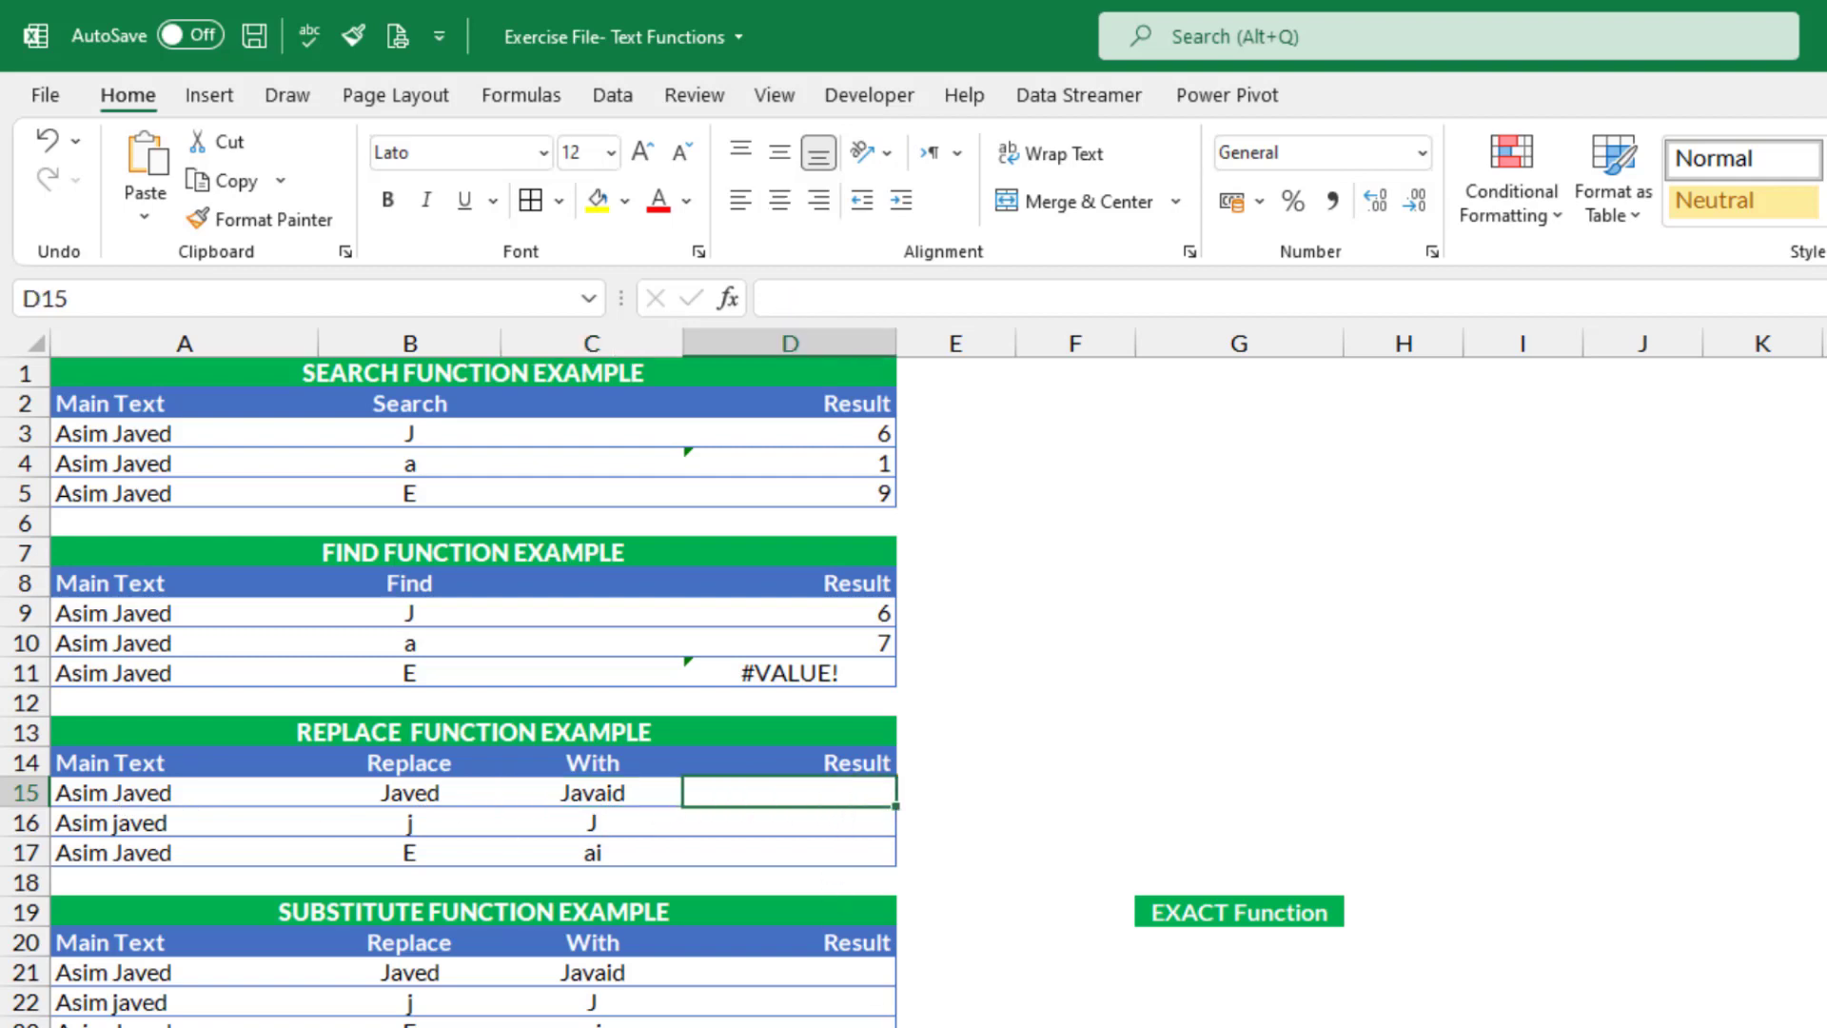
{"action": "type", "text": "=r"}
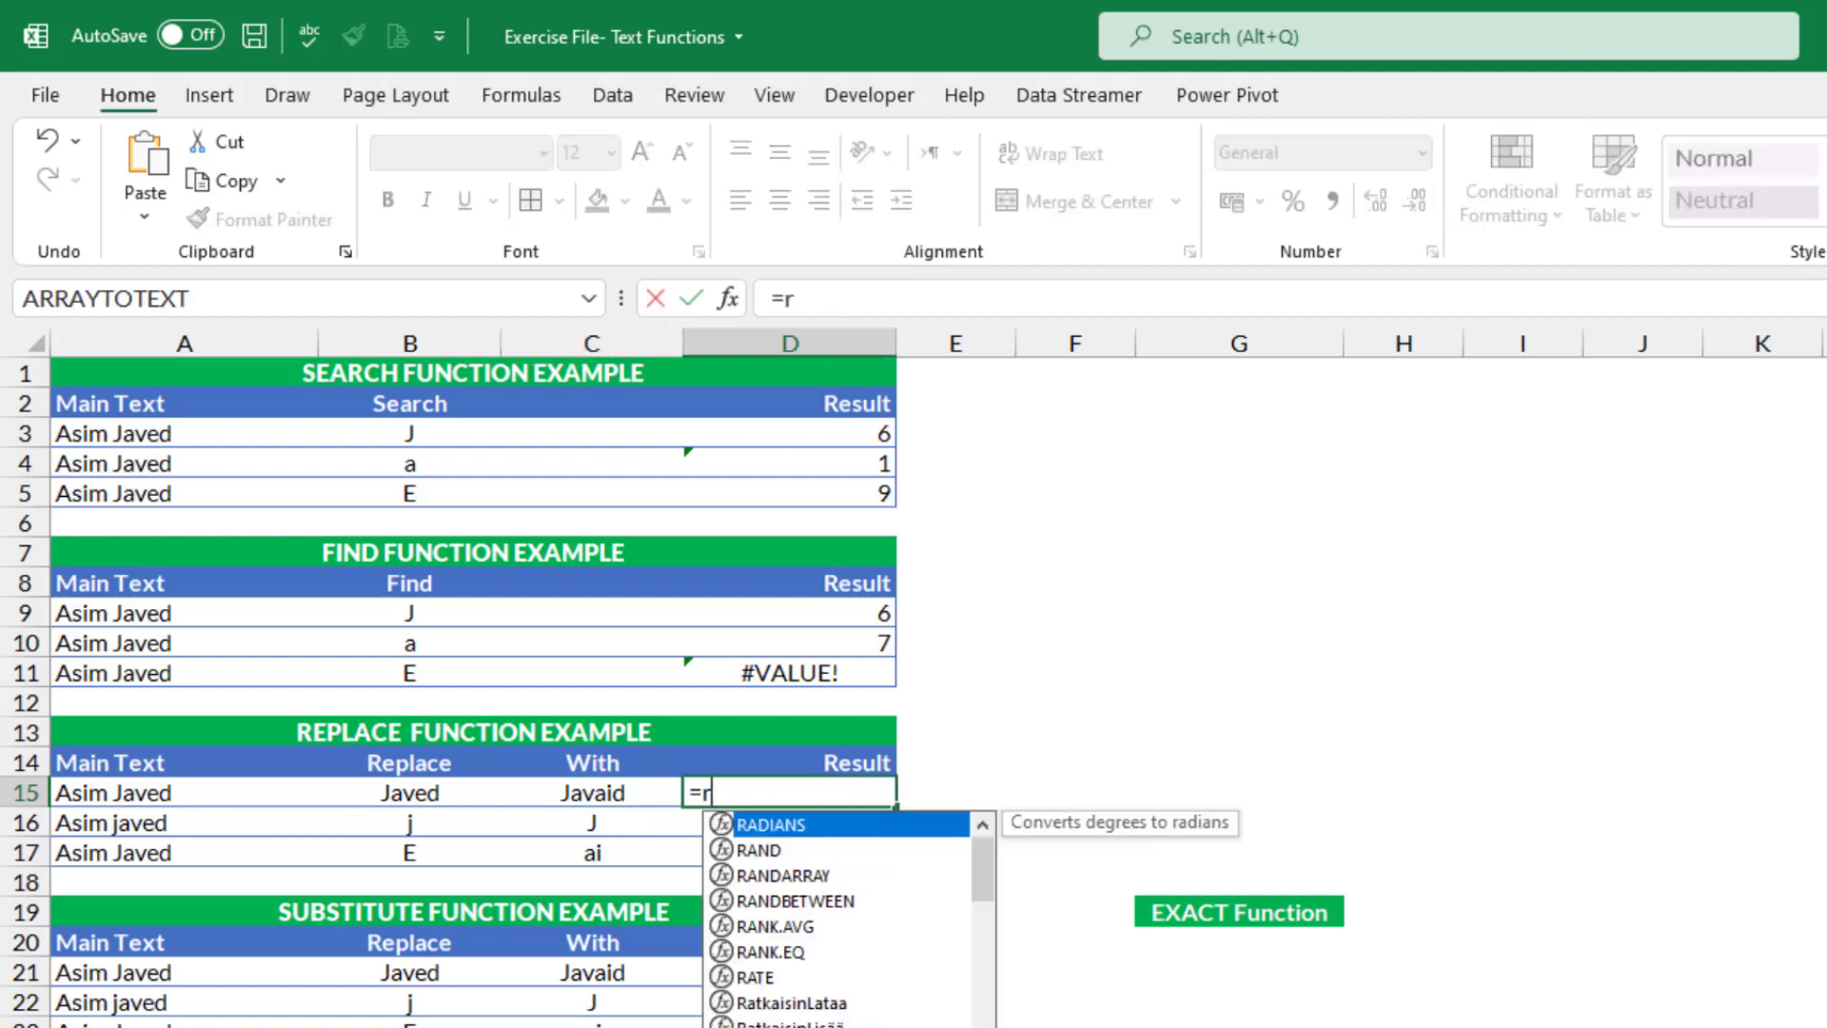
{"action": "type", "text": "epl"}
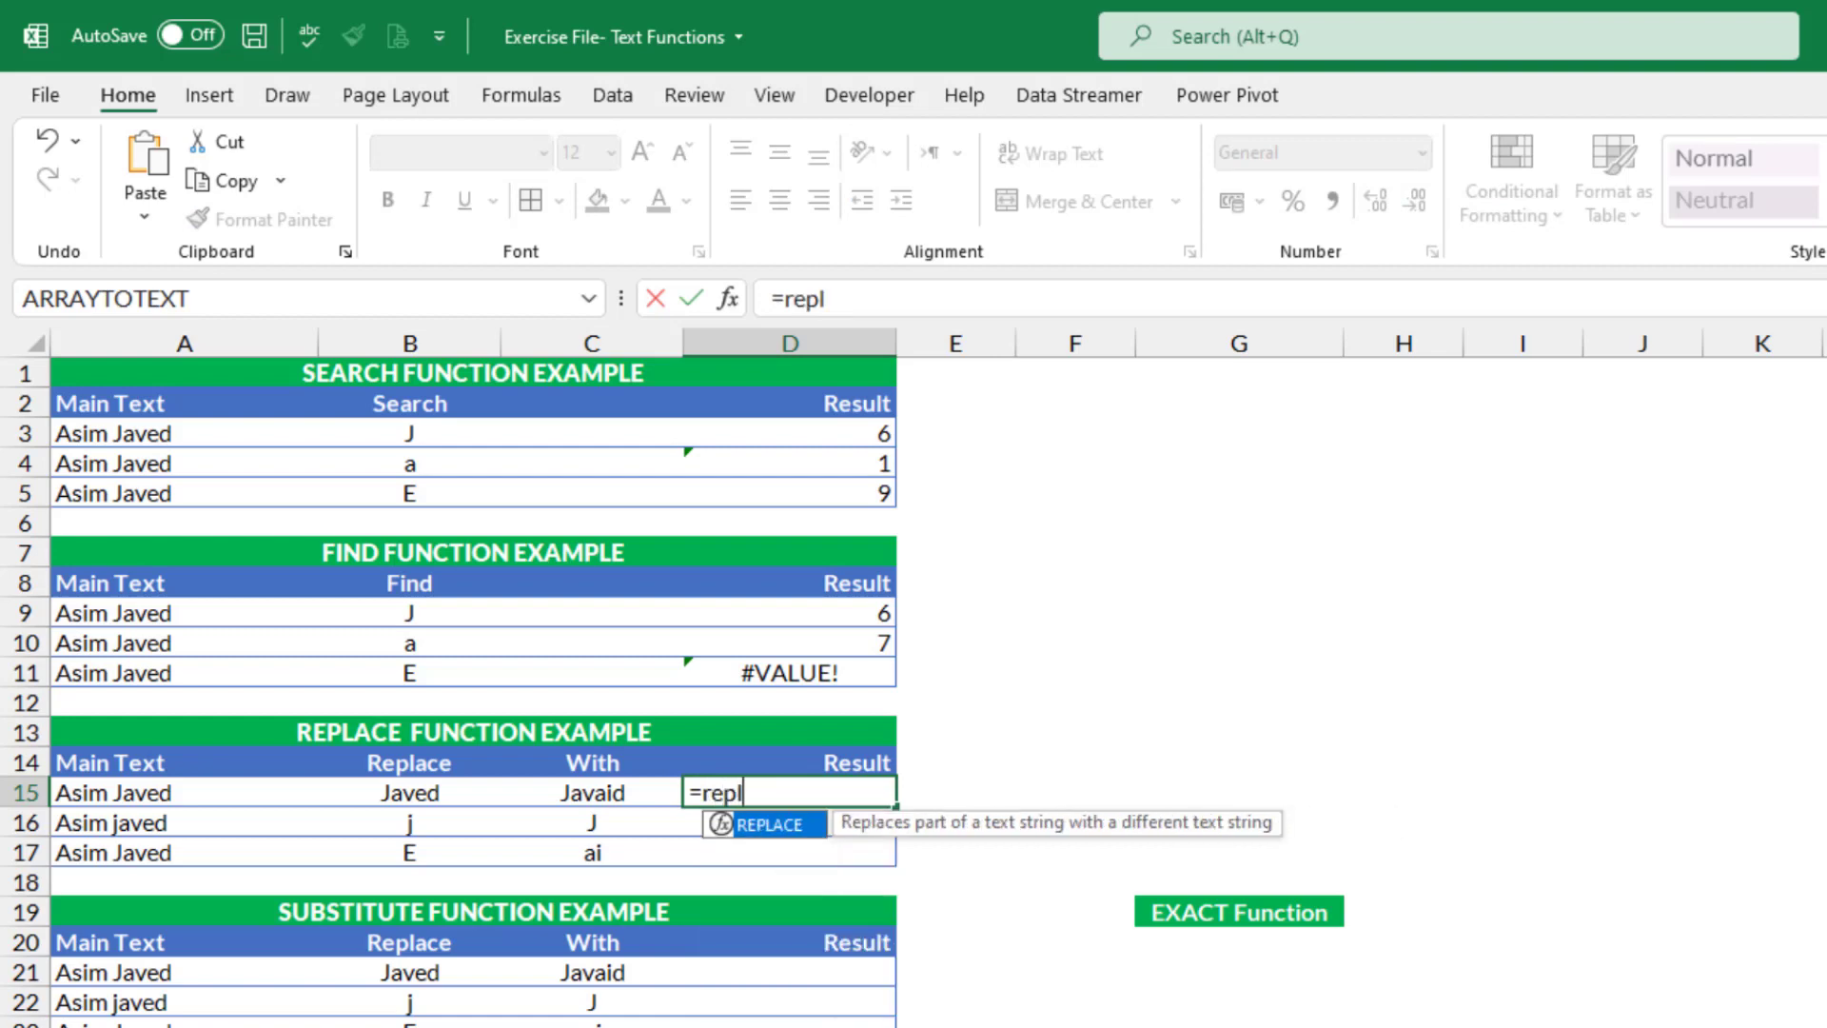
{"action": "key", "text": "Tab"}
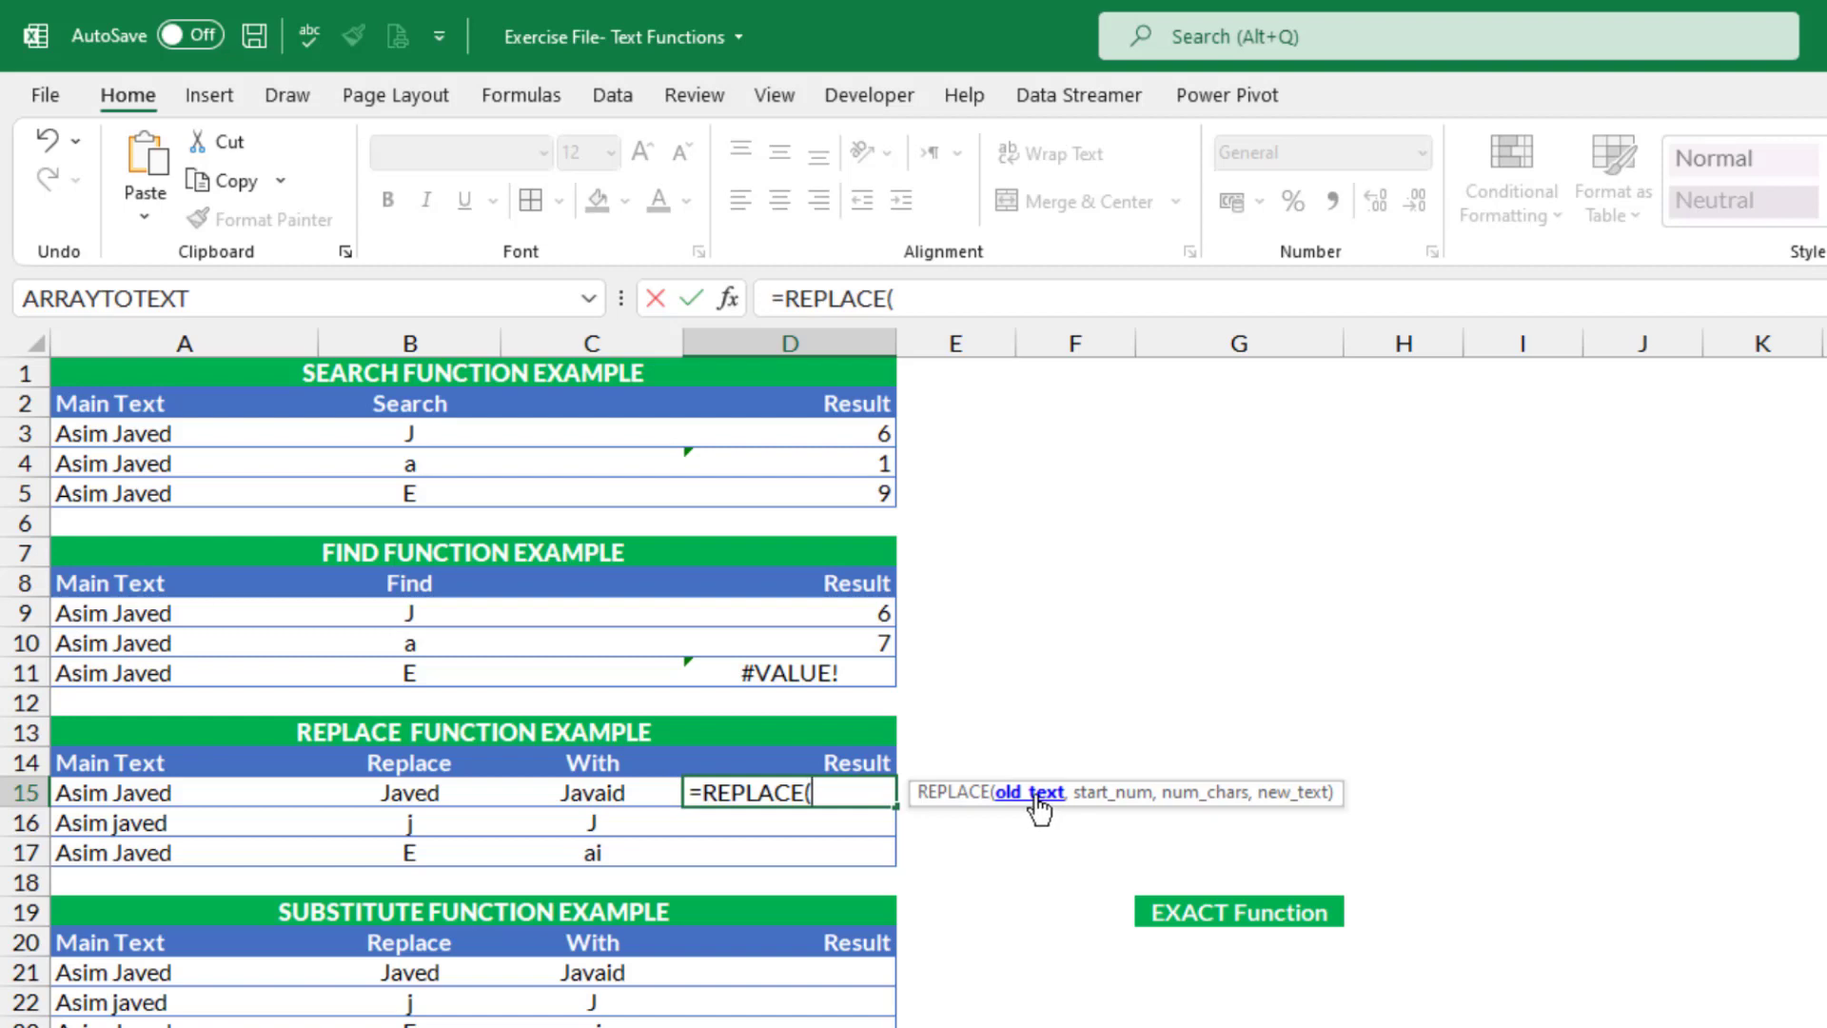
{"action": "left_click", "coordinate": [124, 793]}
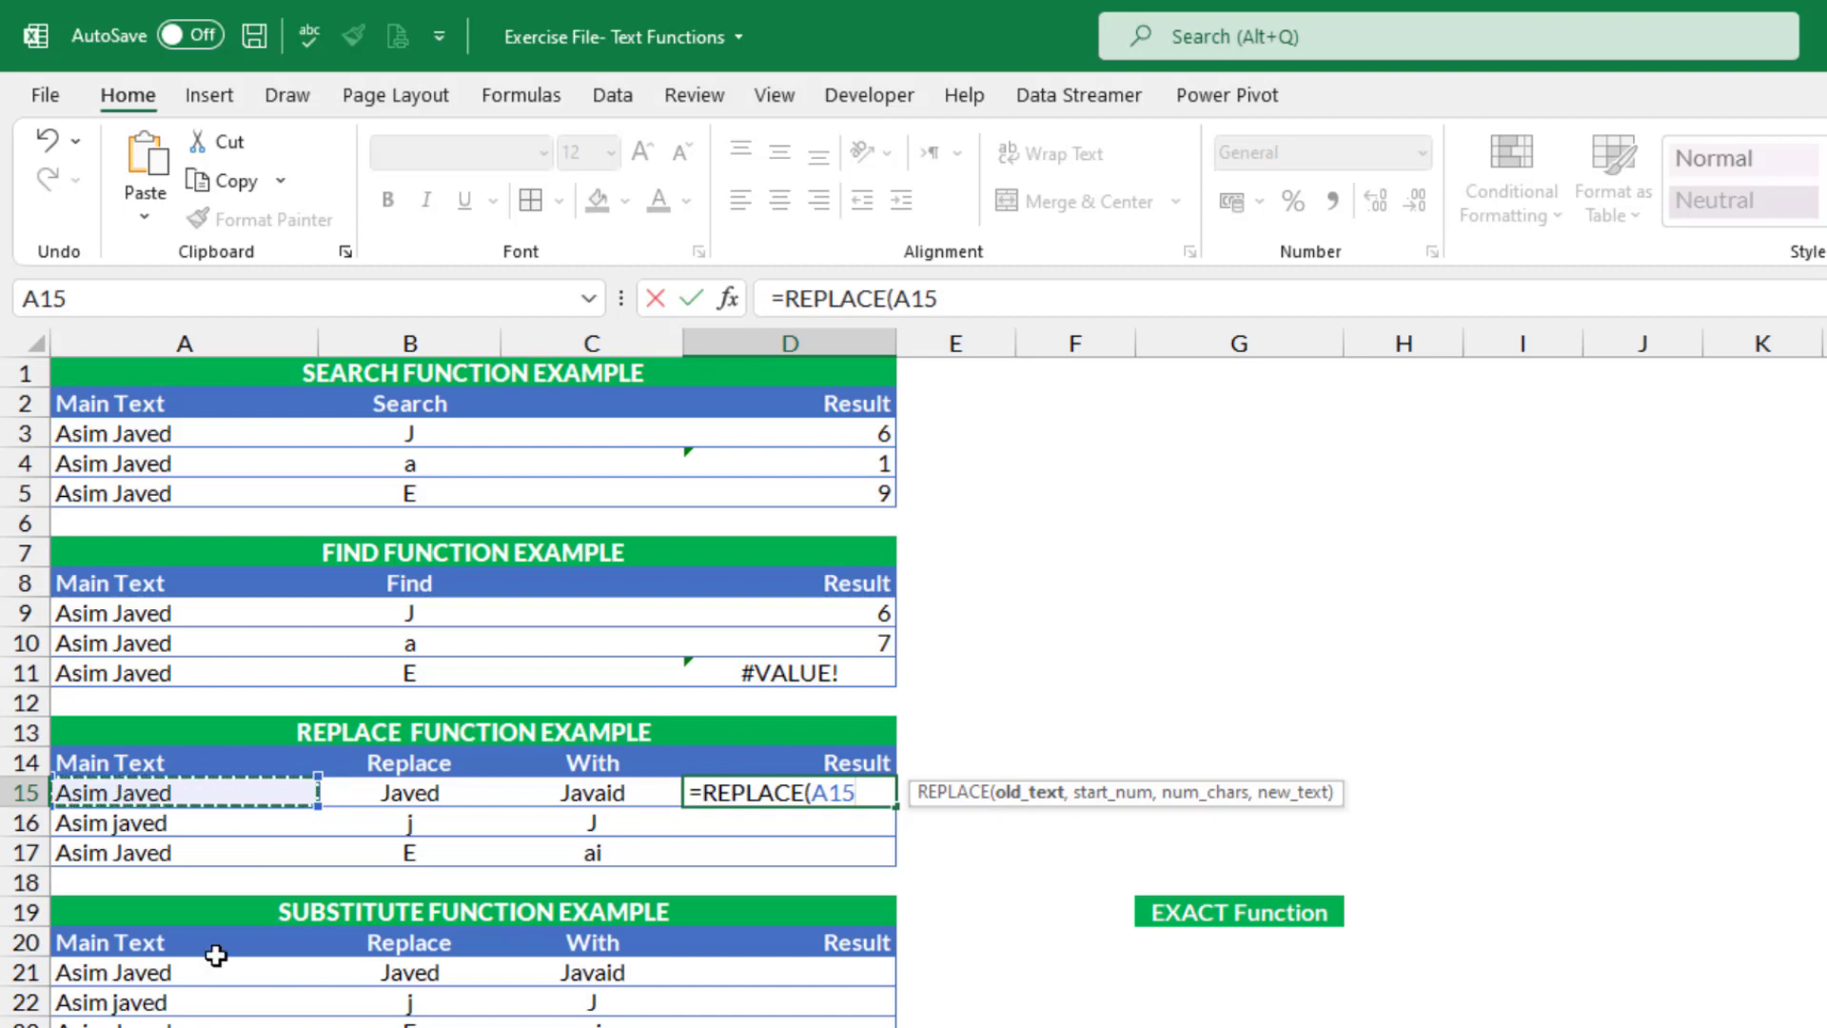
{"action": "type", "text": ","}
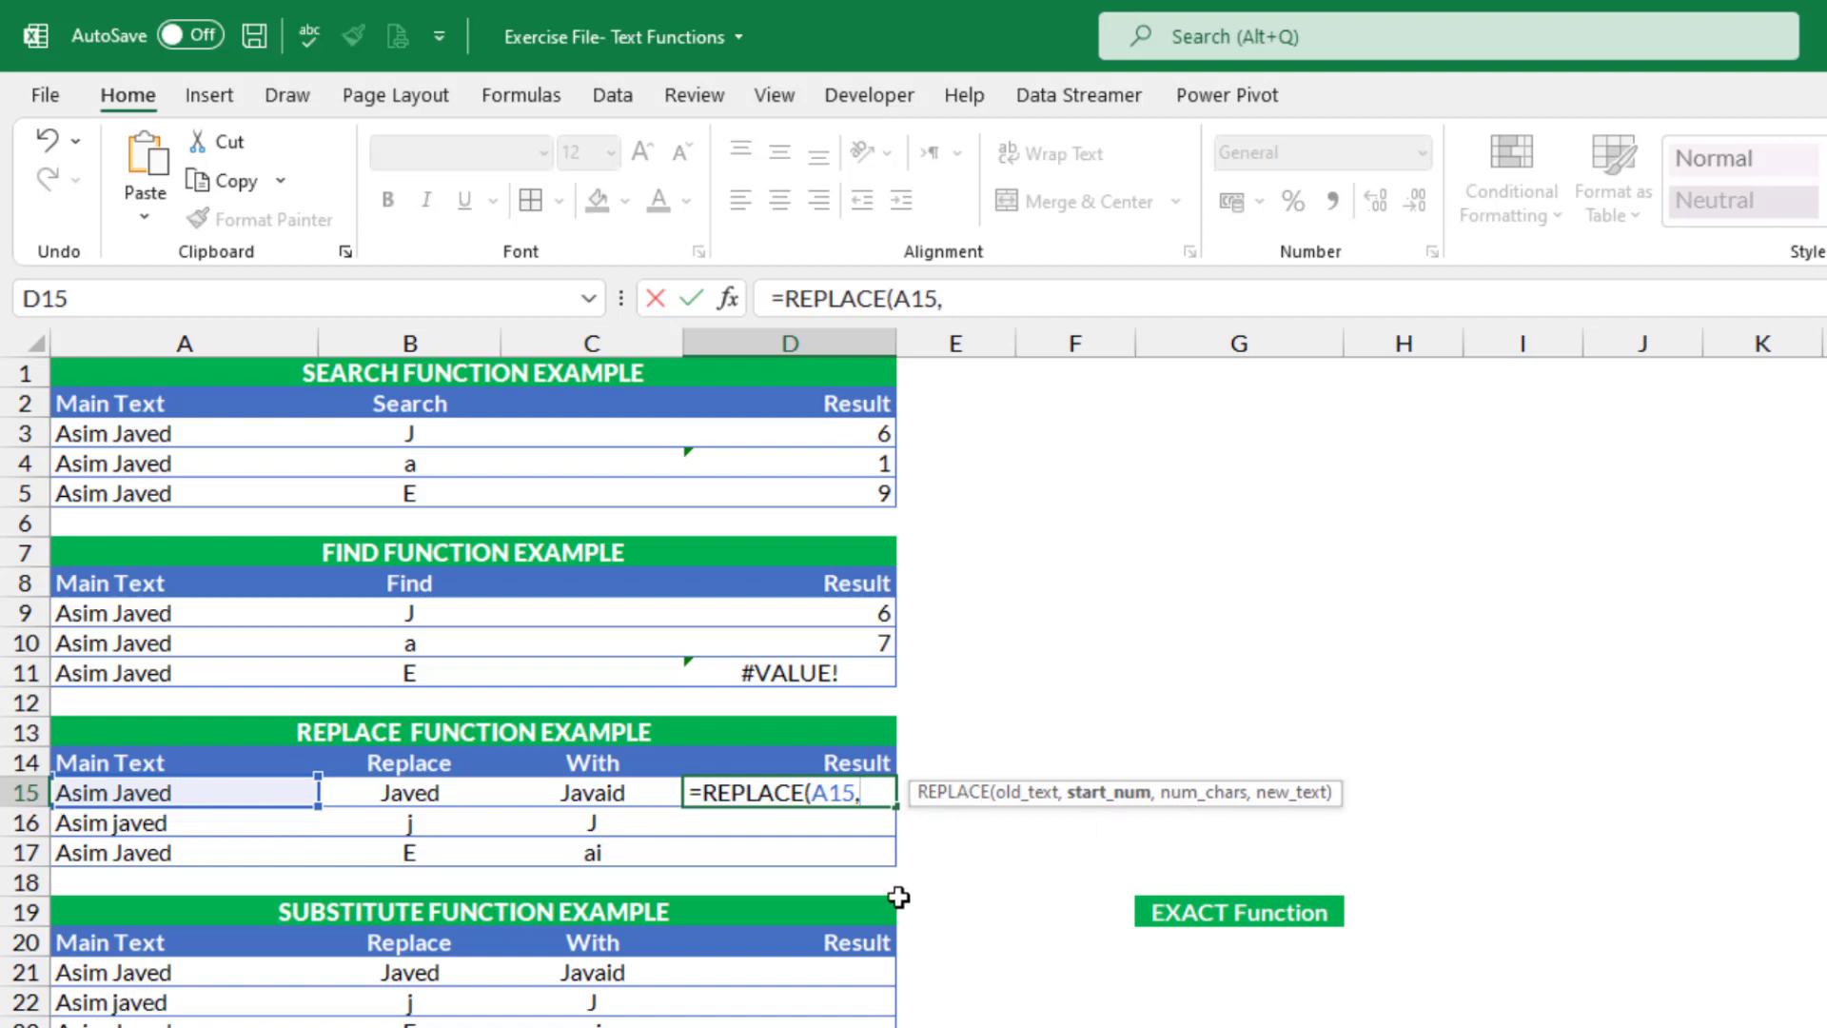
{"action": "type", "text": "6,"}
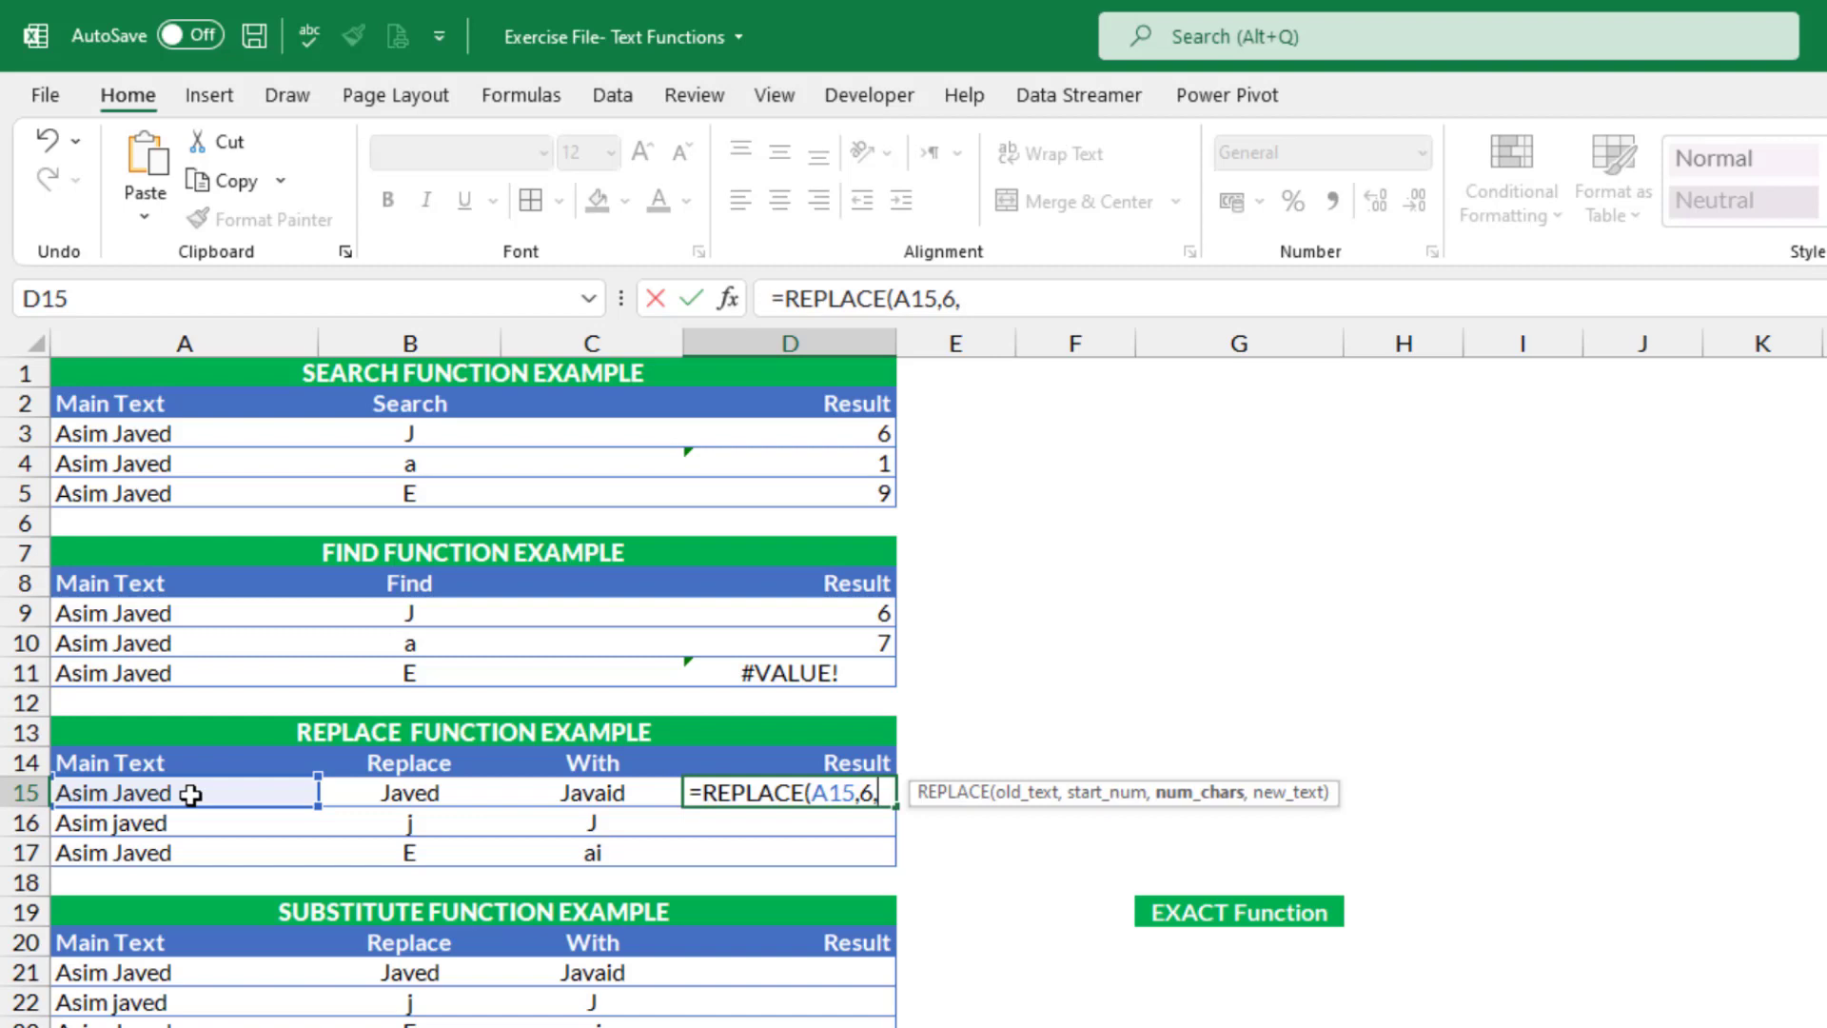
{"action": "type", "text": "5,"}
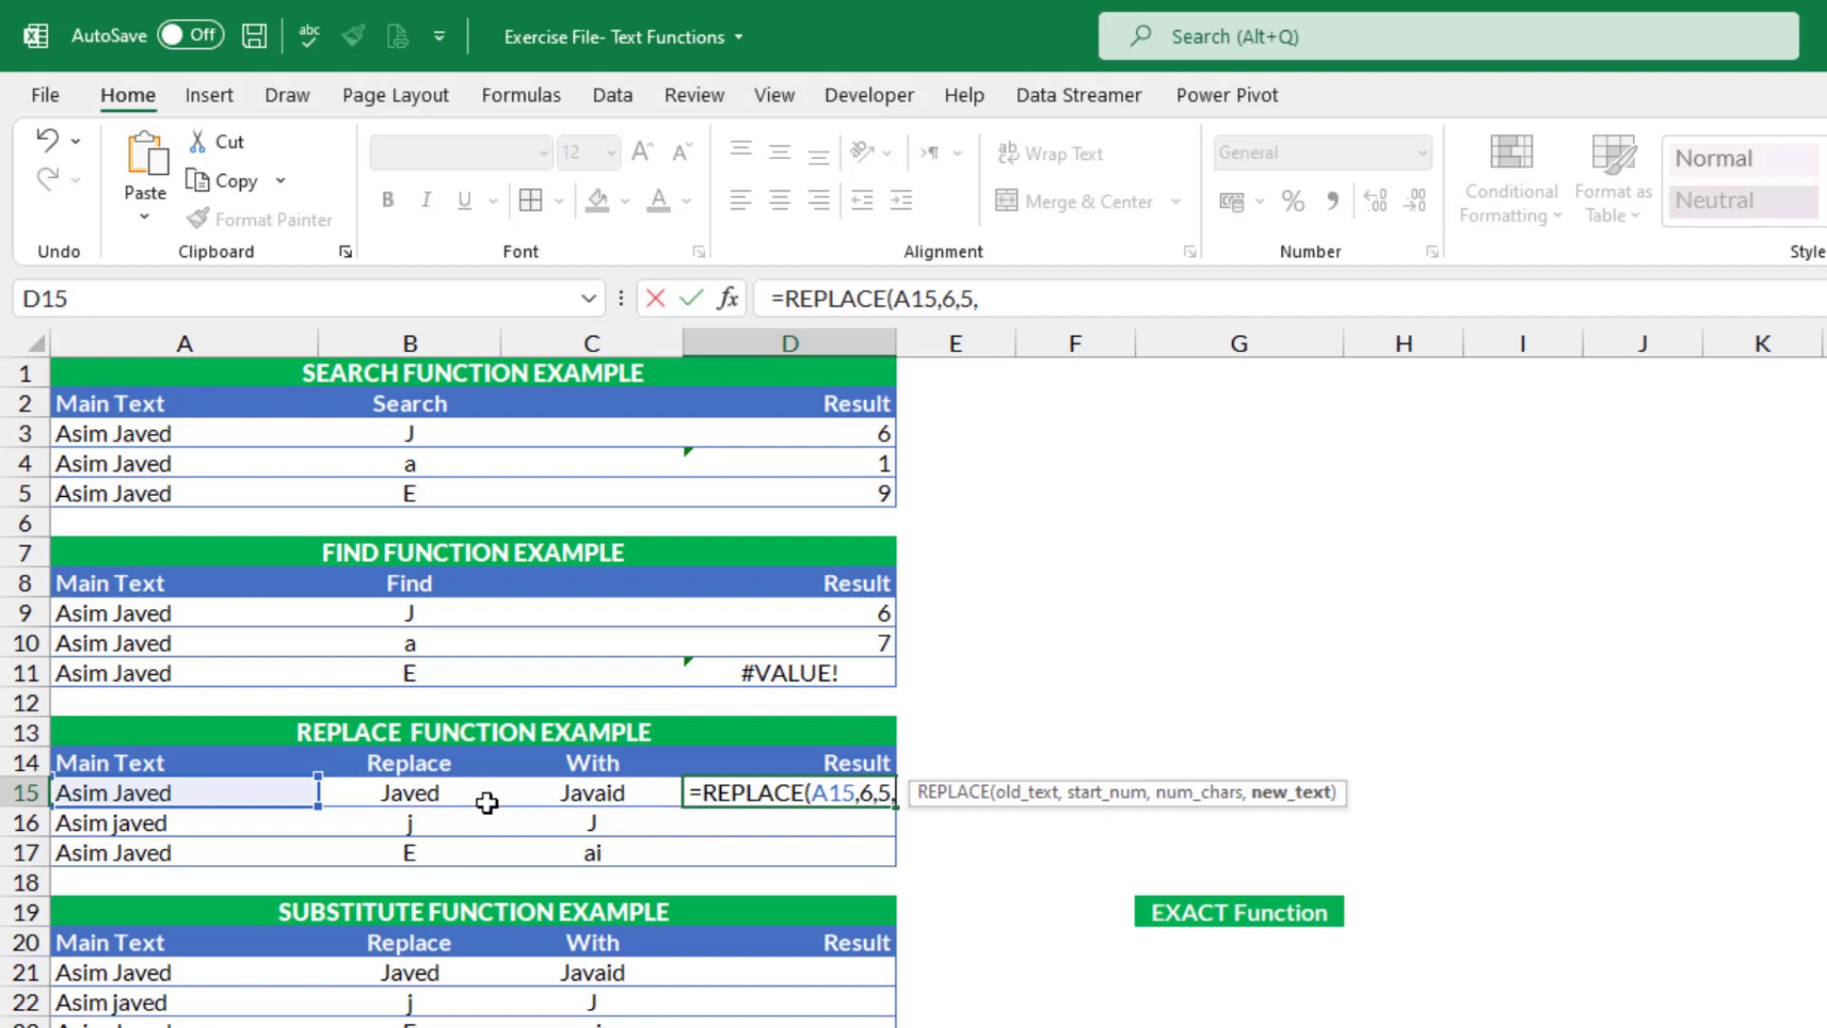
{"action": "left_click", "coordinate": [593, 796]}
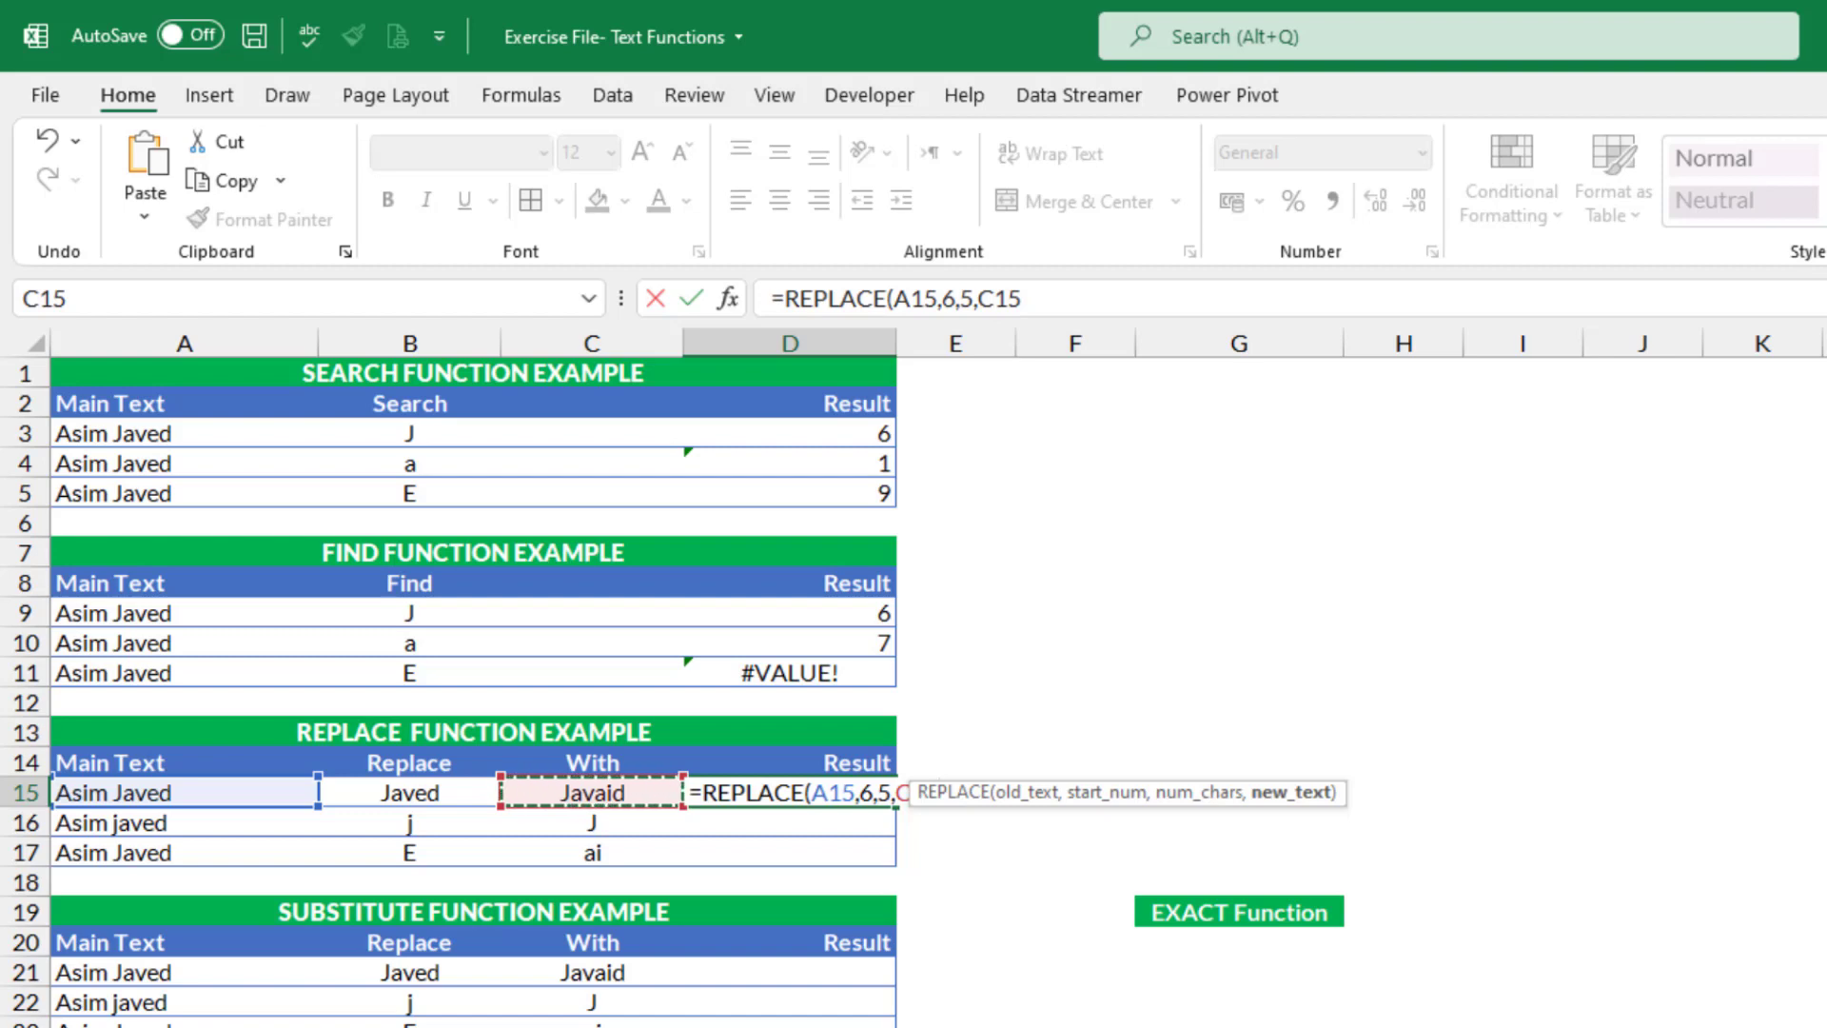
{"action": "key", "text": "Return"}
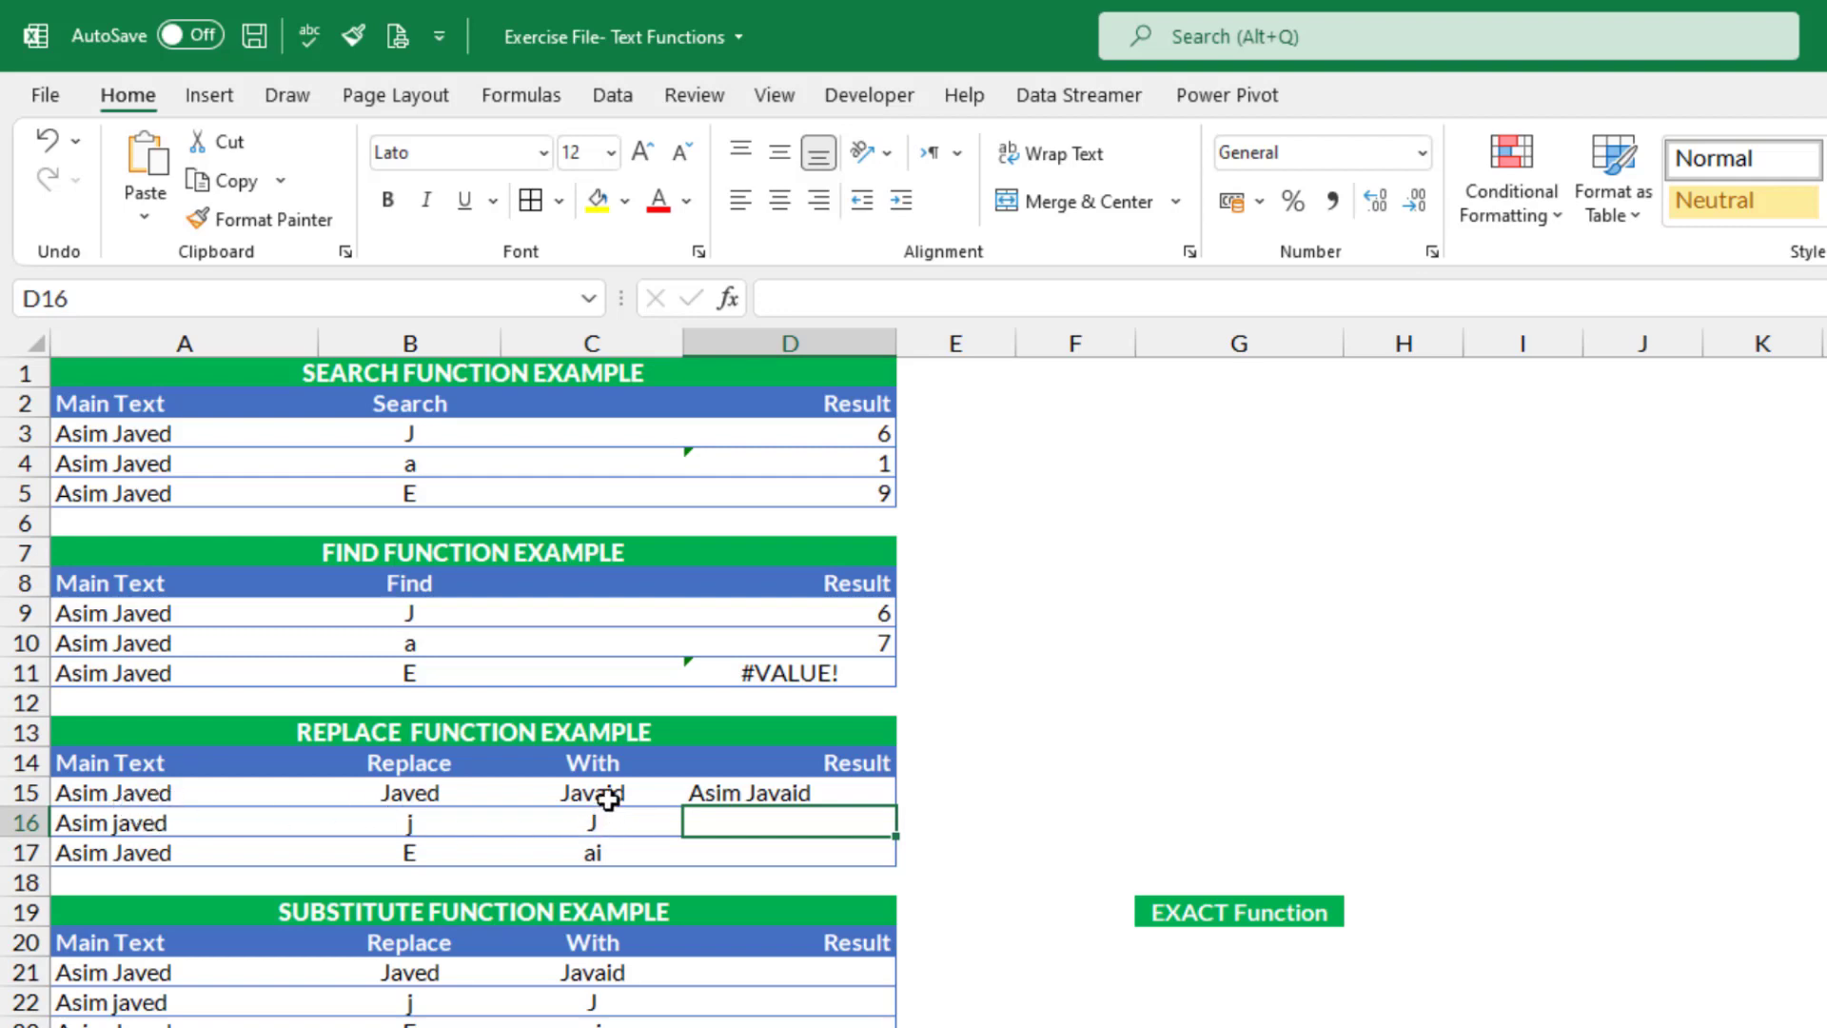
Change the number of characters replaced by the REPLACE formula in D15 to 1.
{"action": "left_click", "coordinate": [756, 791]}
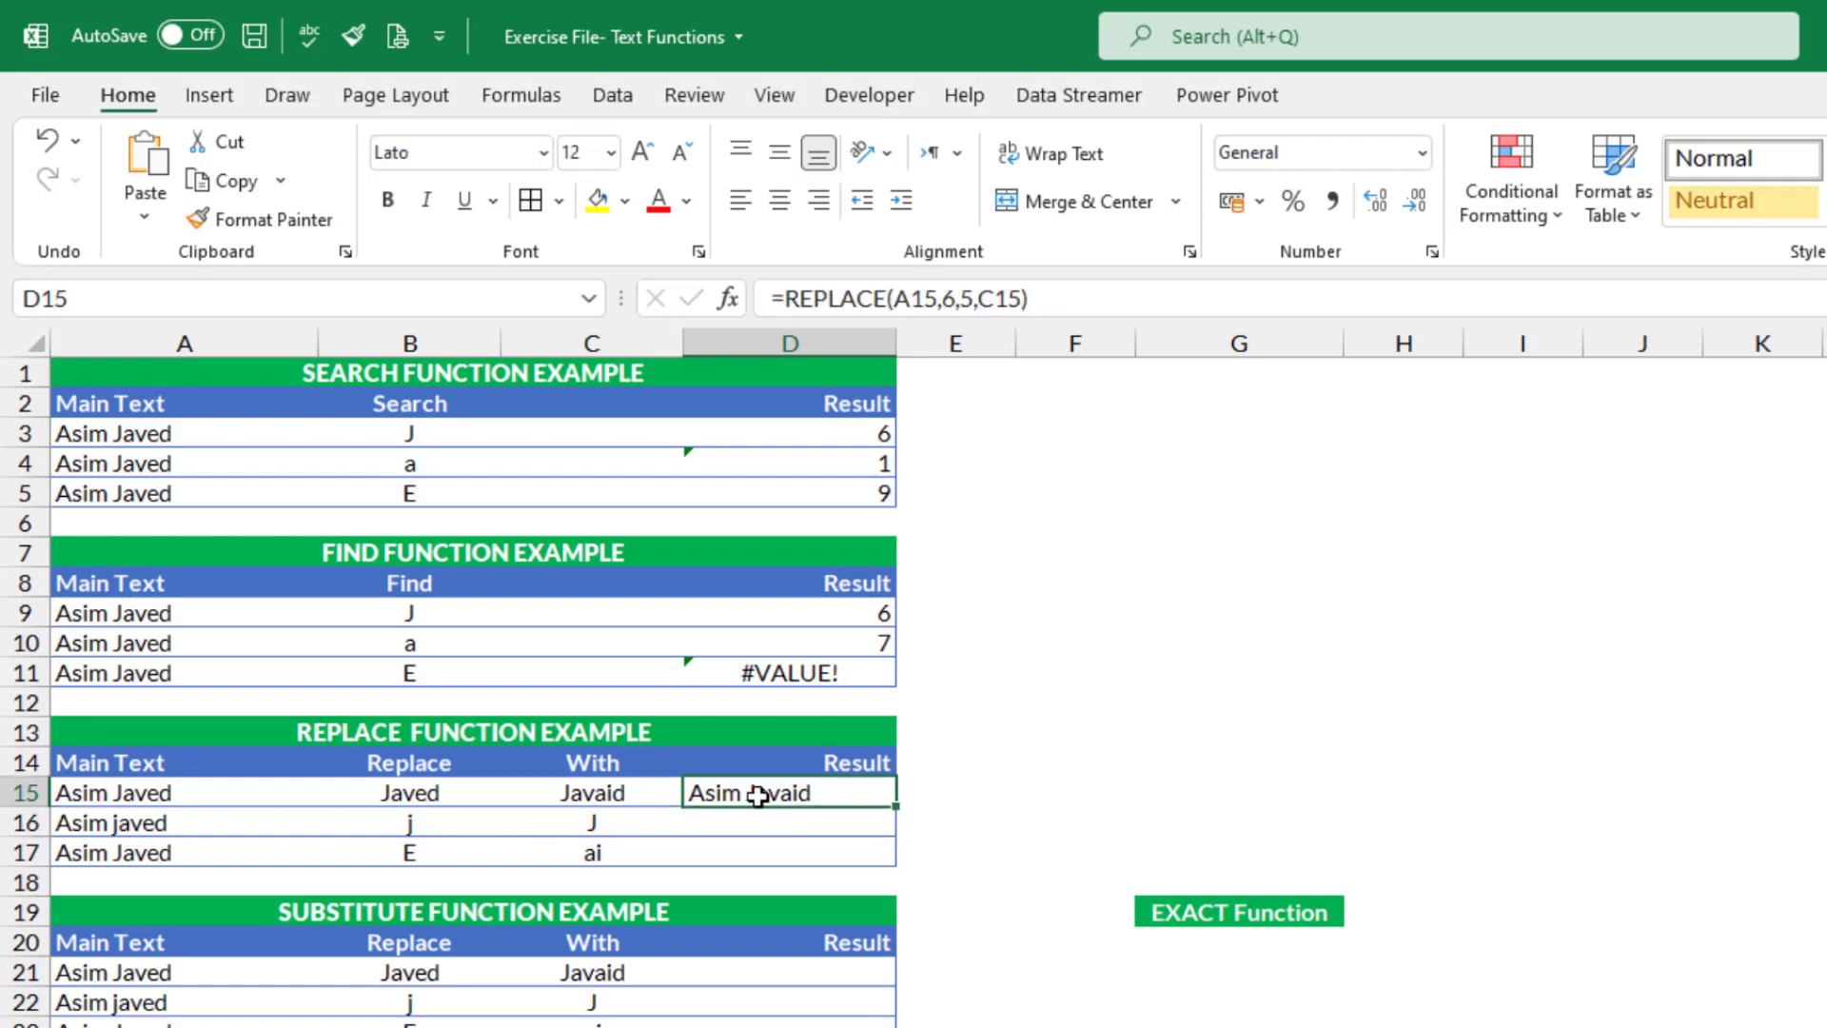
{"action": "left_click", "coordinate": [974, 300]}
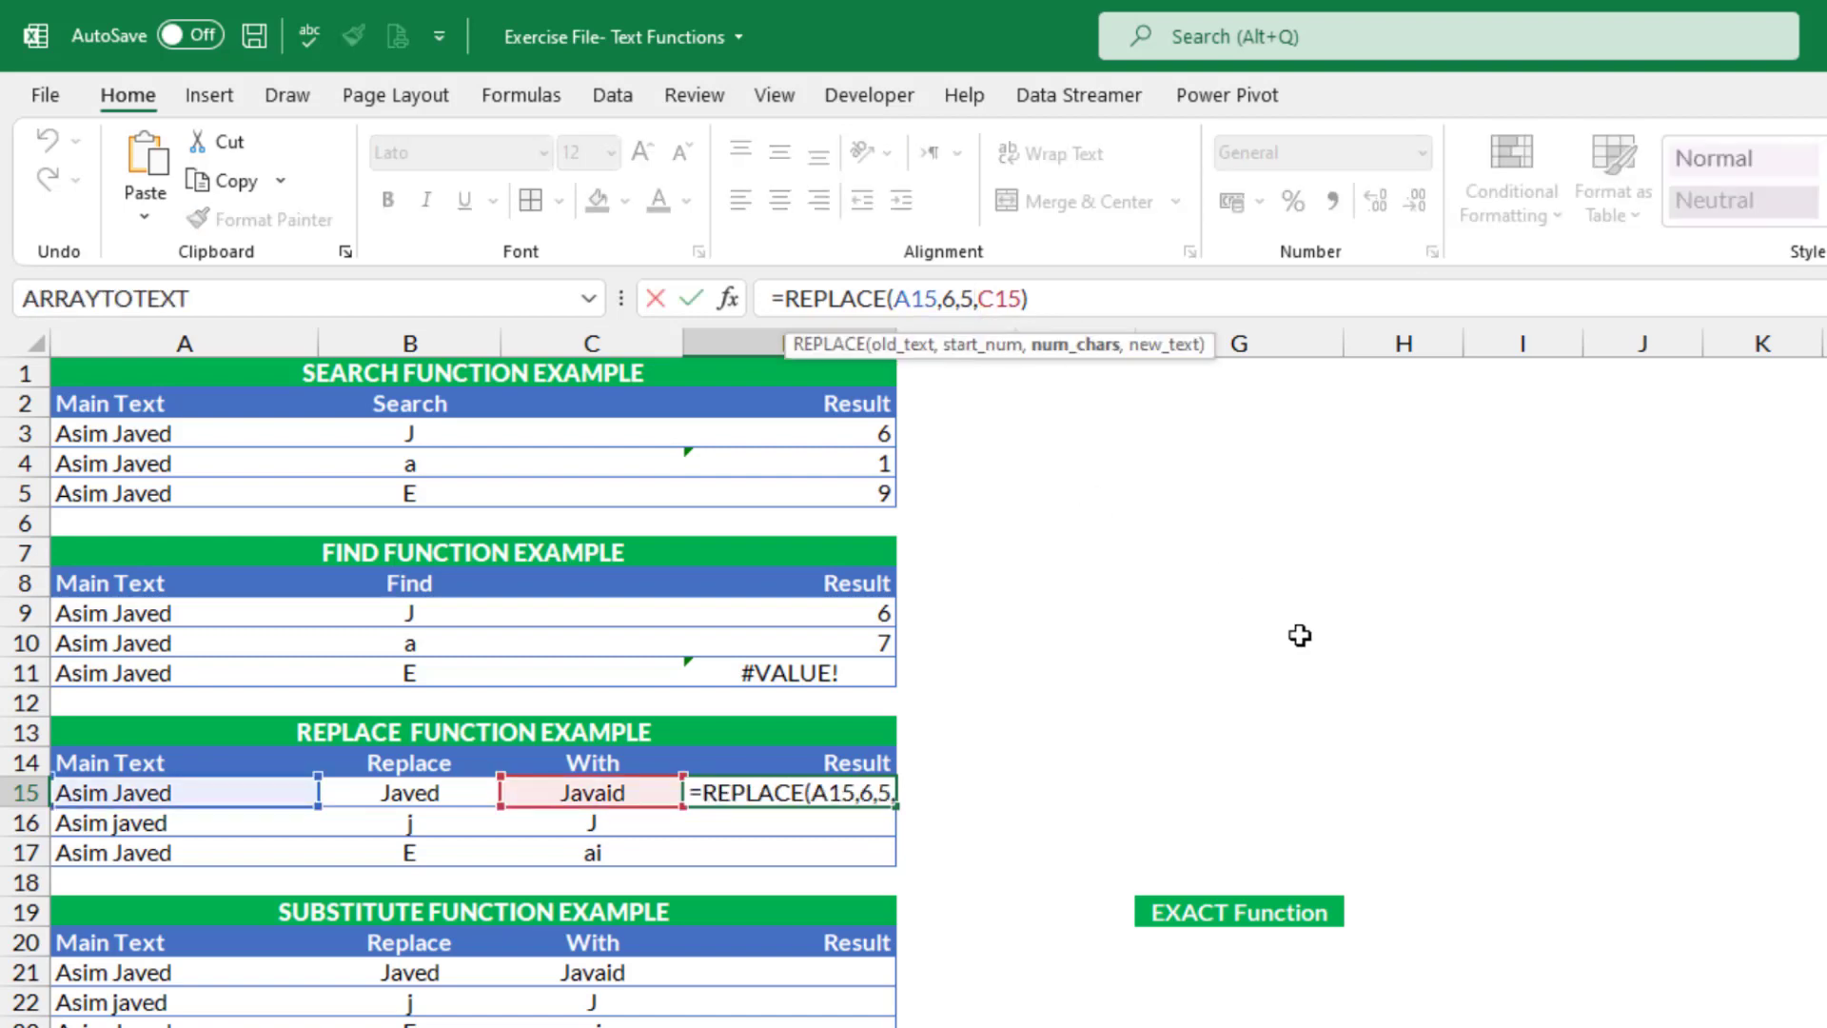
{"action": "key", "text": "BackSpace"}
{"action": "type", "text": "1"}
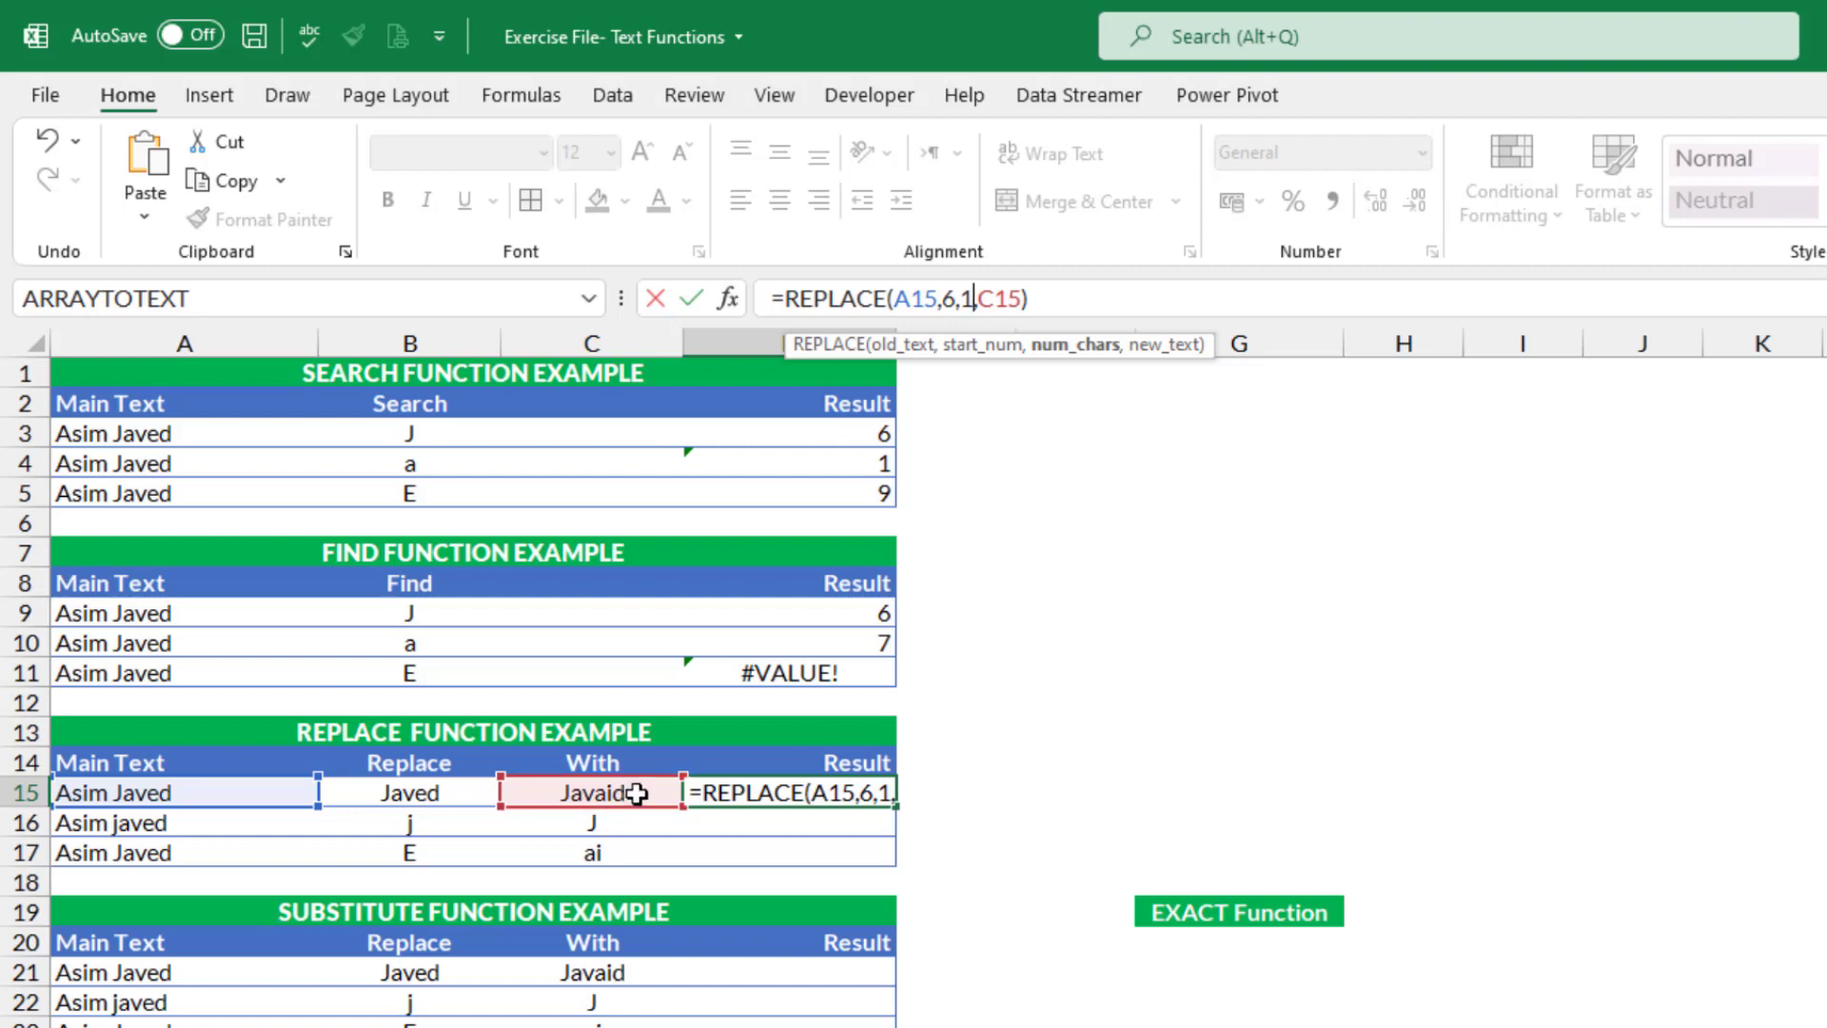
{"action": "key", "text": "Return"}
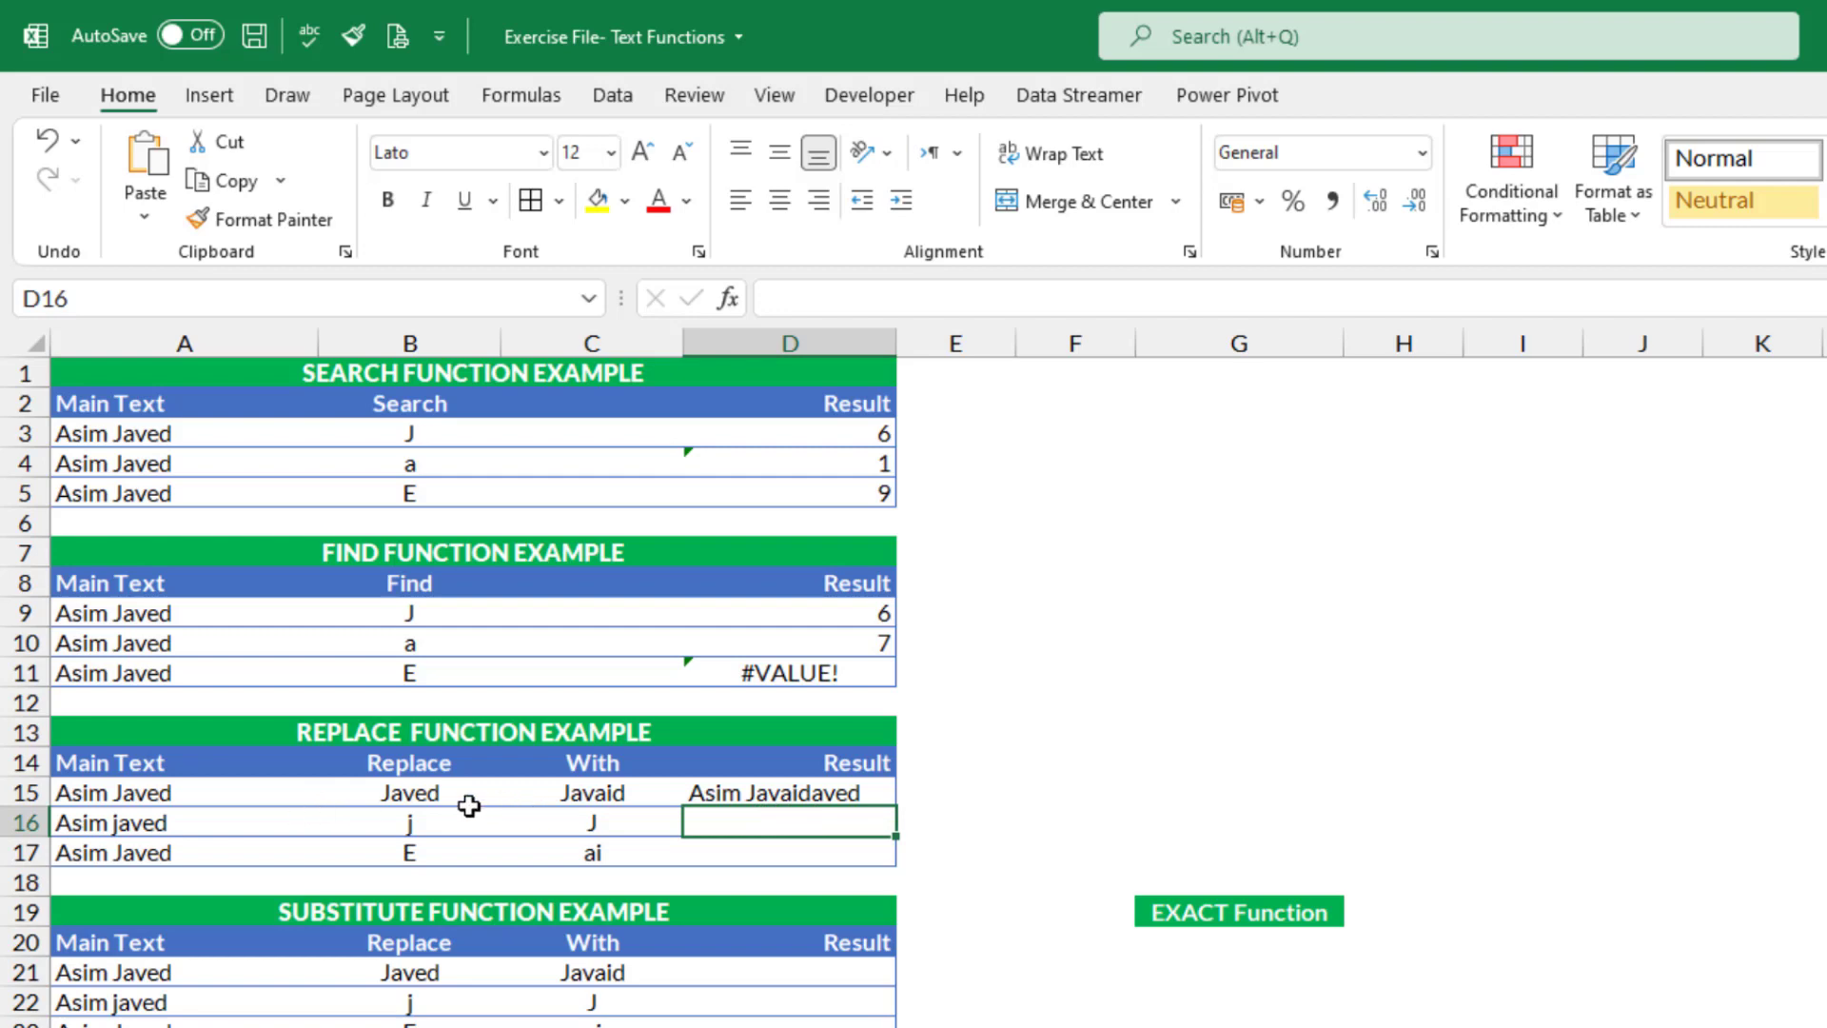
Set the number of characters in D15's REPLACE formula back to 5 and check the result.
{"action": "left_click", "coordinate": [859, 793]}
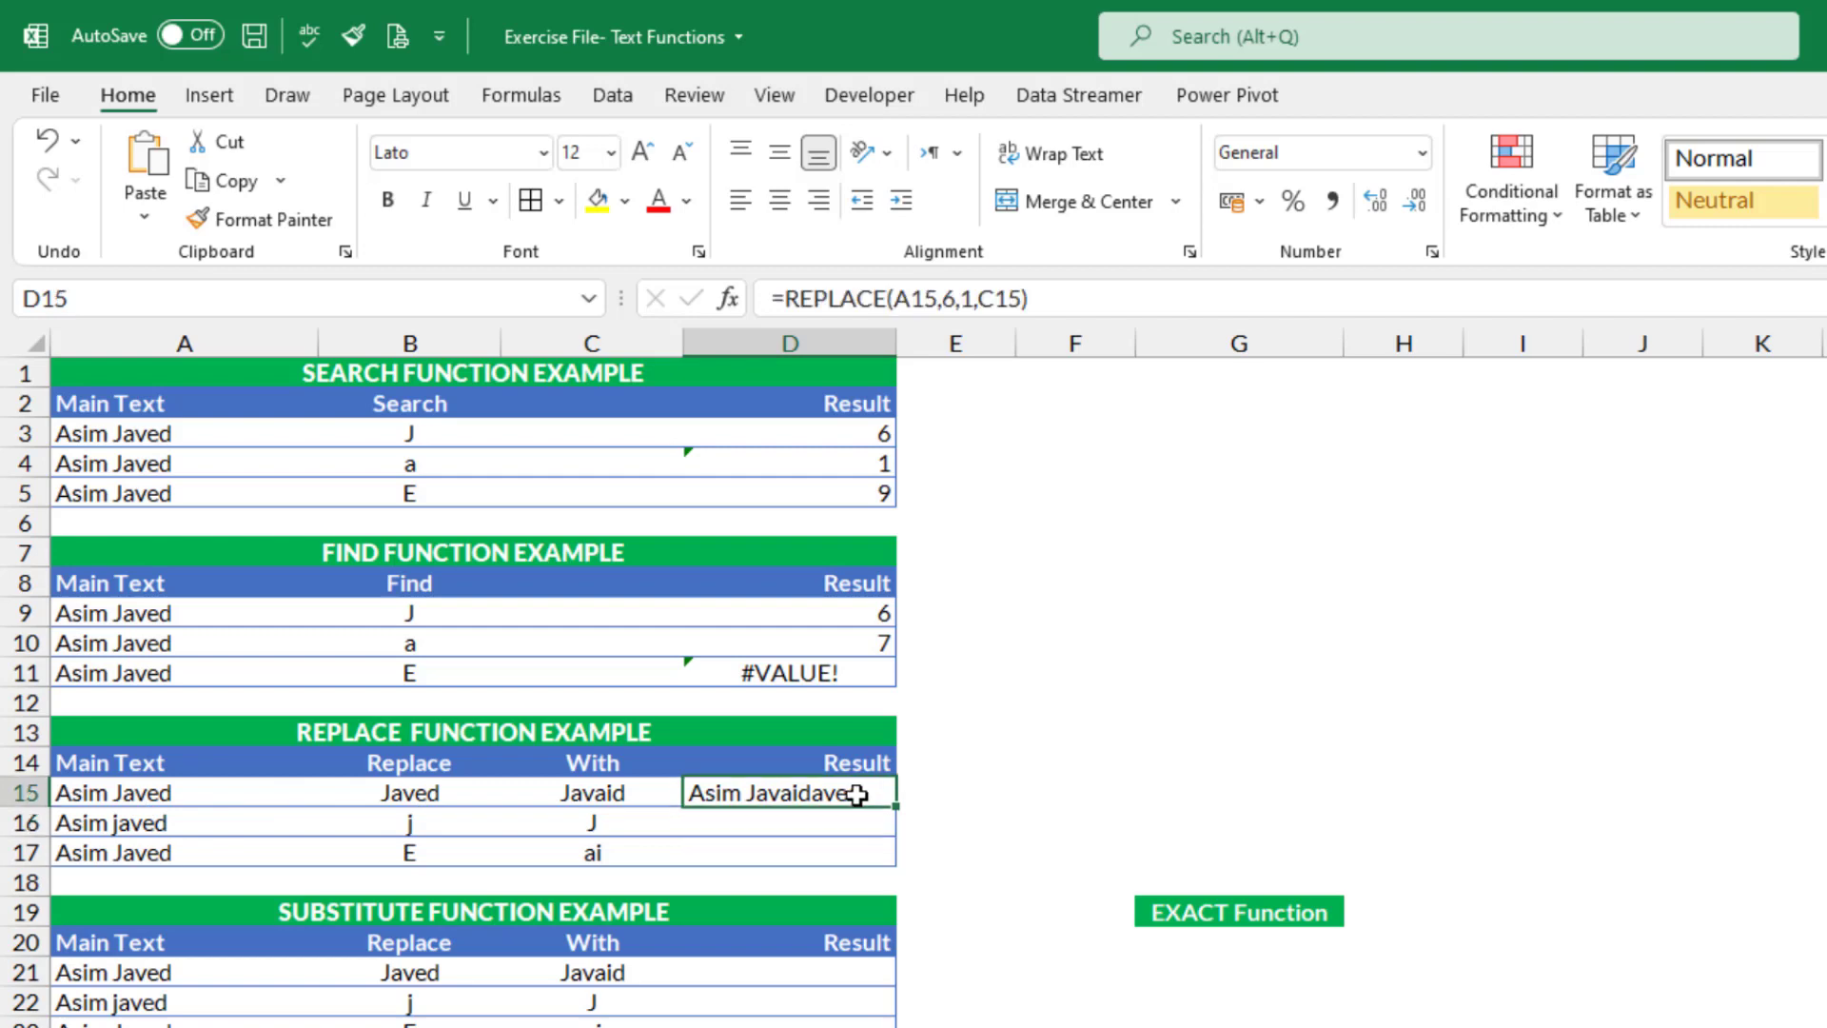
{"action": "left_click", "coordinate": [973, 299]}
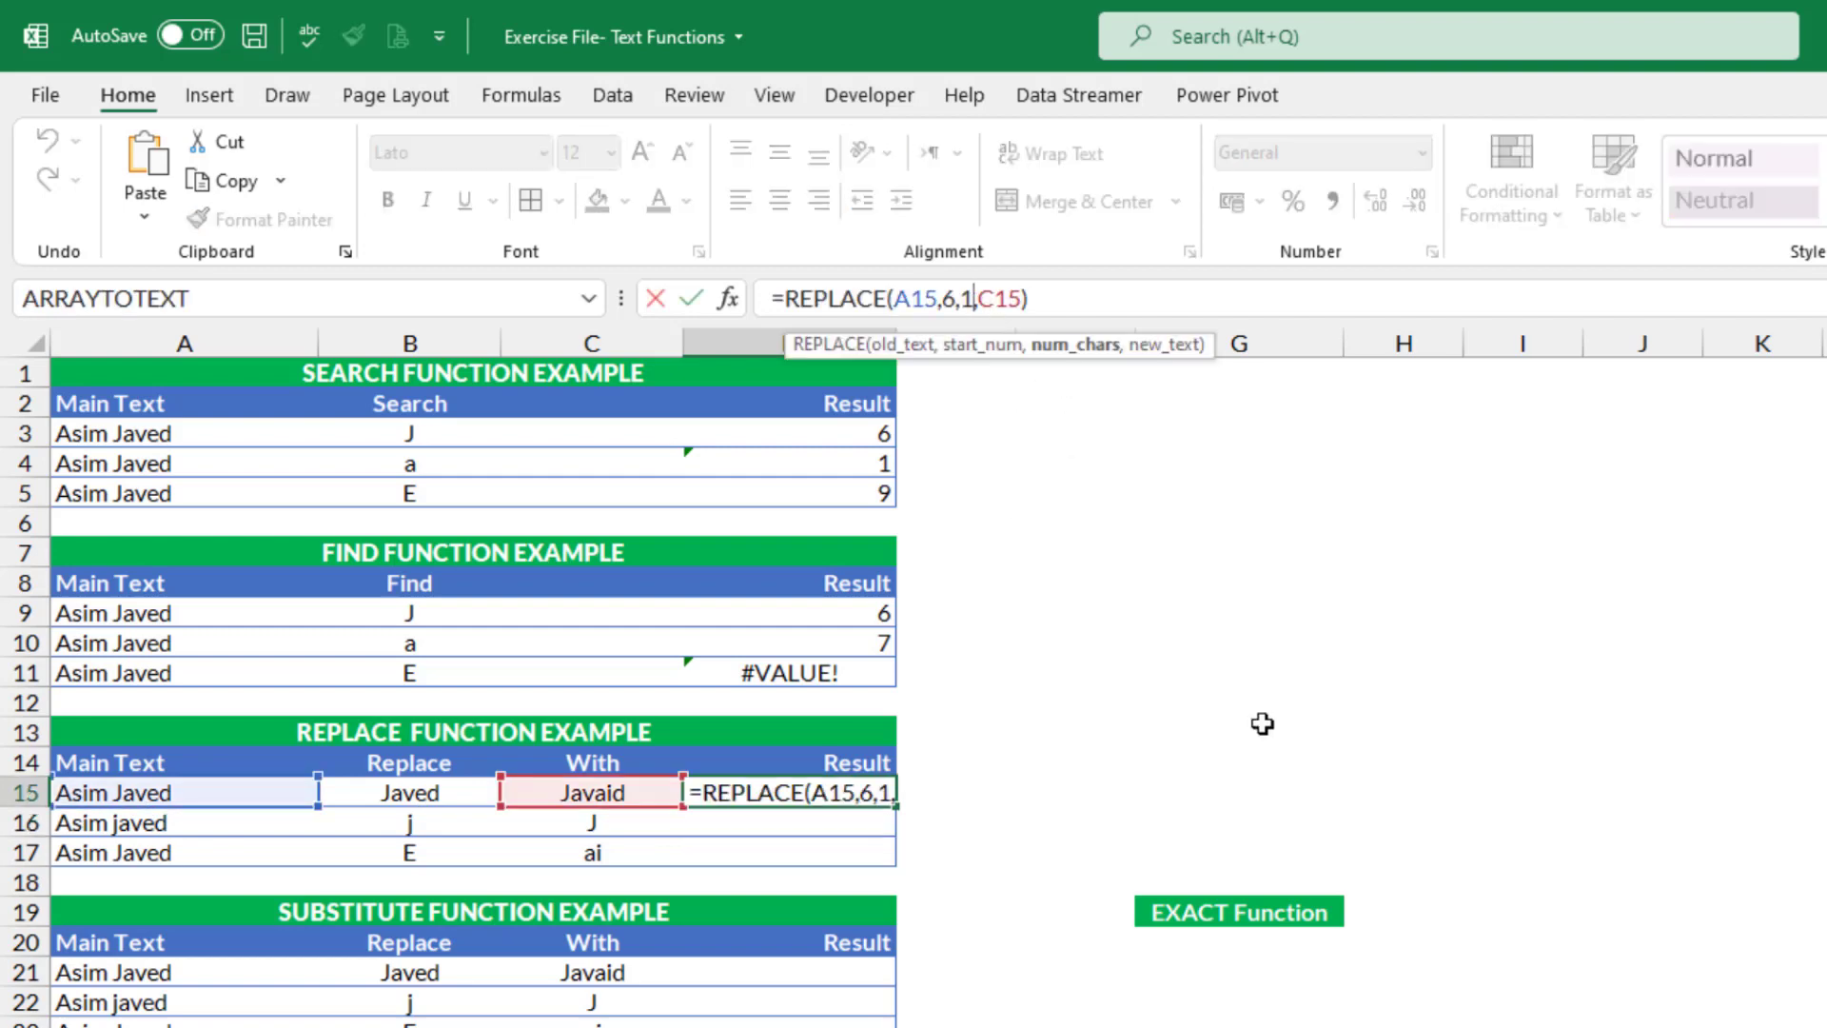
{"action": "key", "text": "BackSpace"}
{"action": "type", "text": "5"}
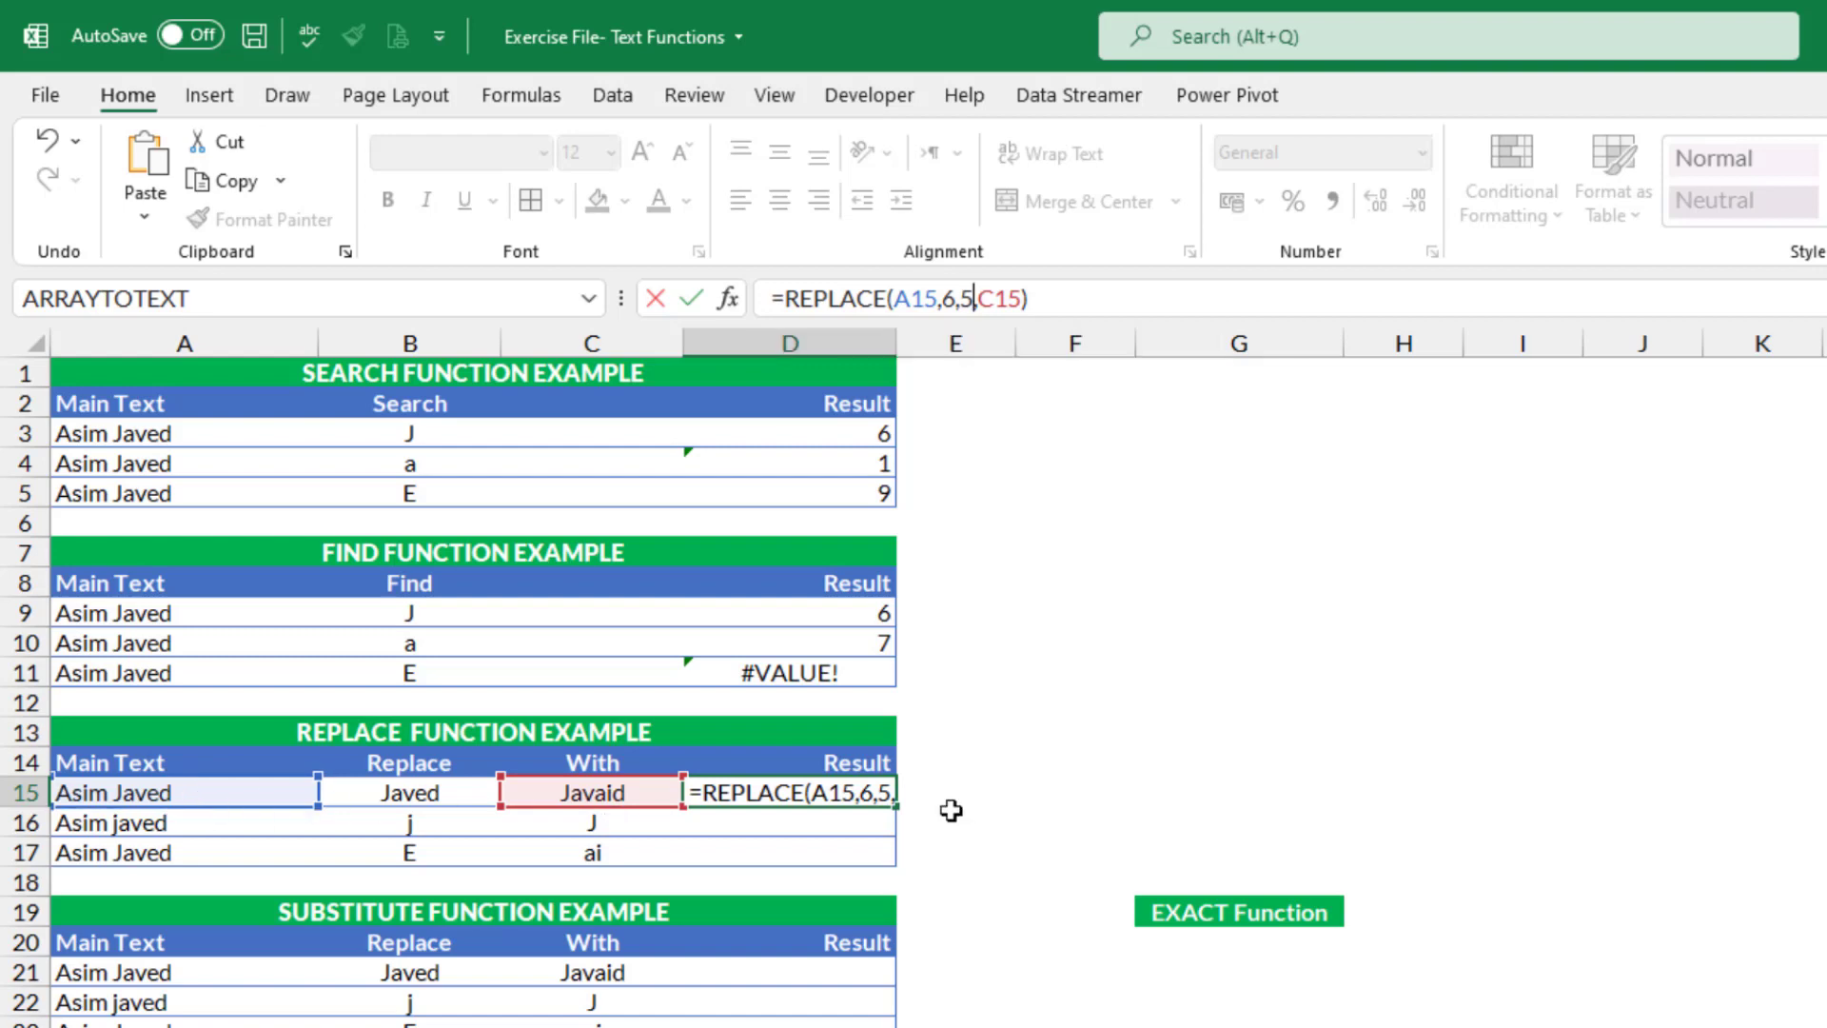
{"action": "key", "text": "Return"}
{"action": "left_click", "coordinate": [771, 795]}
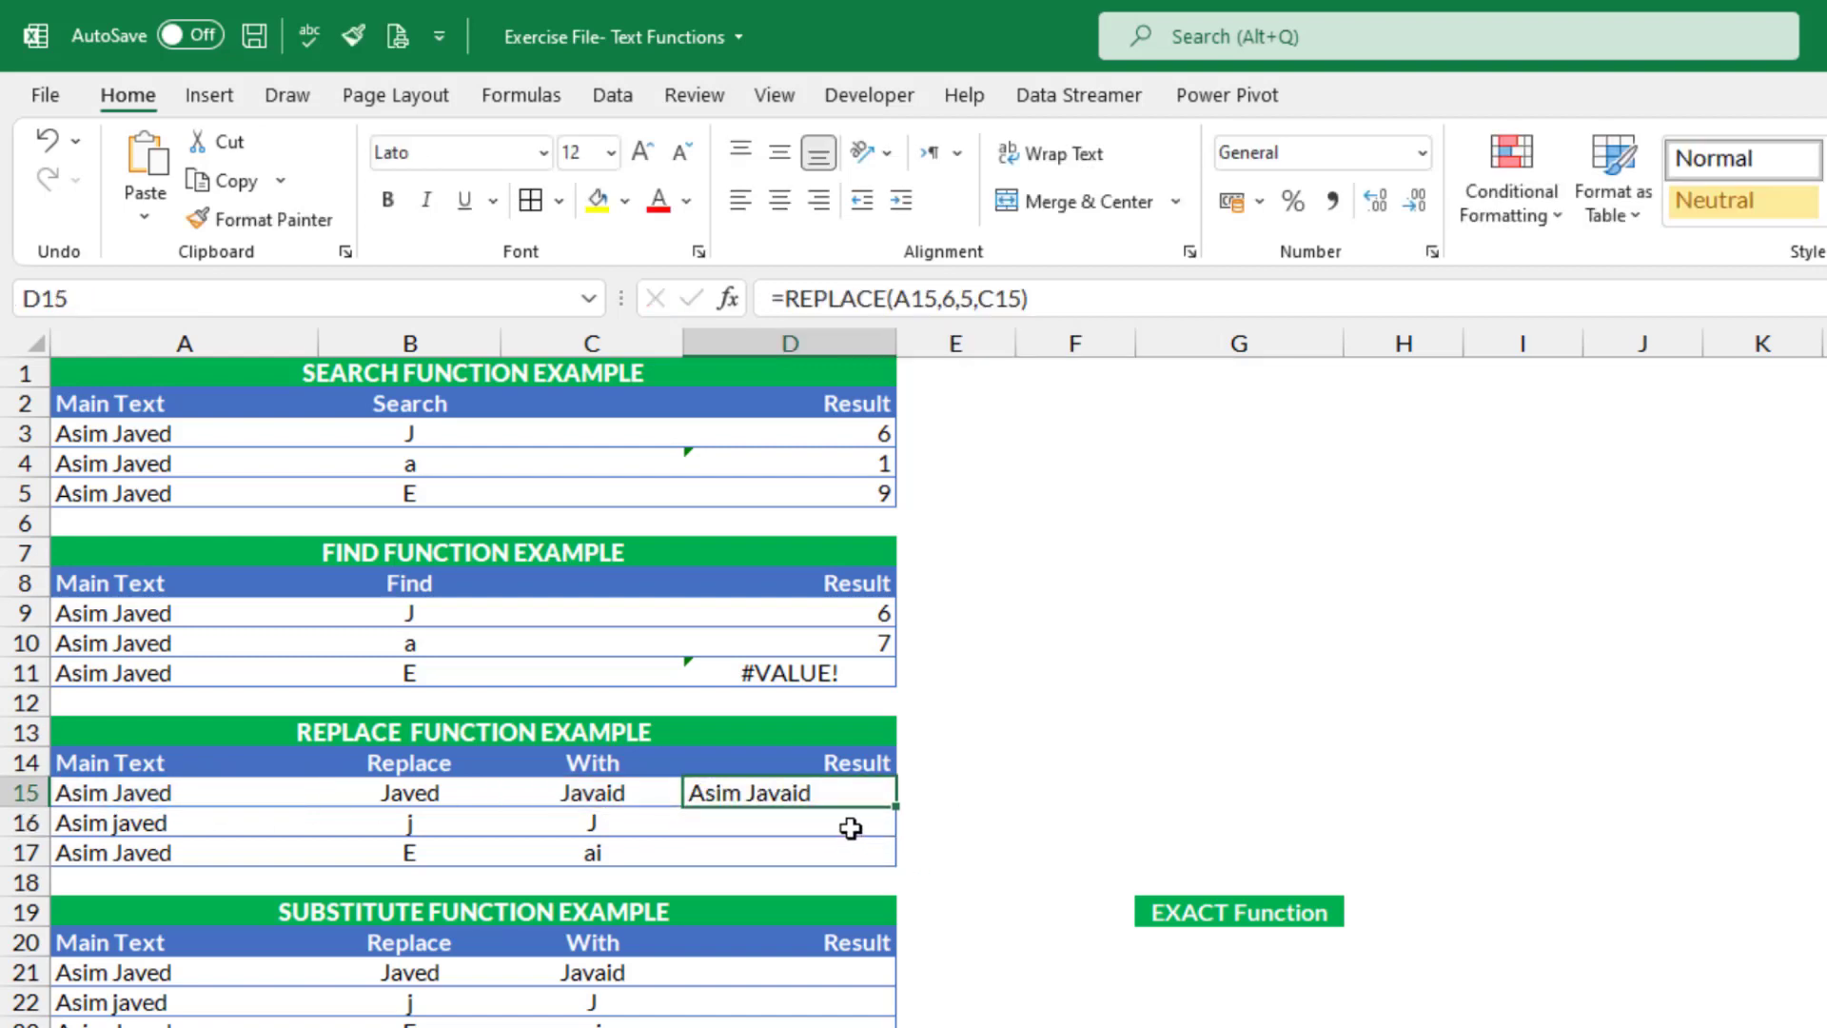
Enter =REPLACE(A16,6,1,C16) in D16 to replace the lowercase j with uppercase J.
{"action": "left_click", "coordinate": [763, 826]}
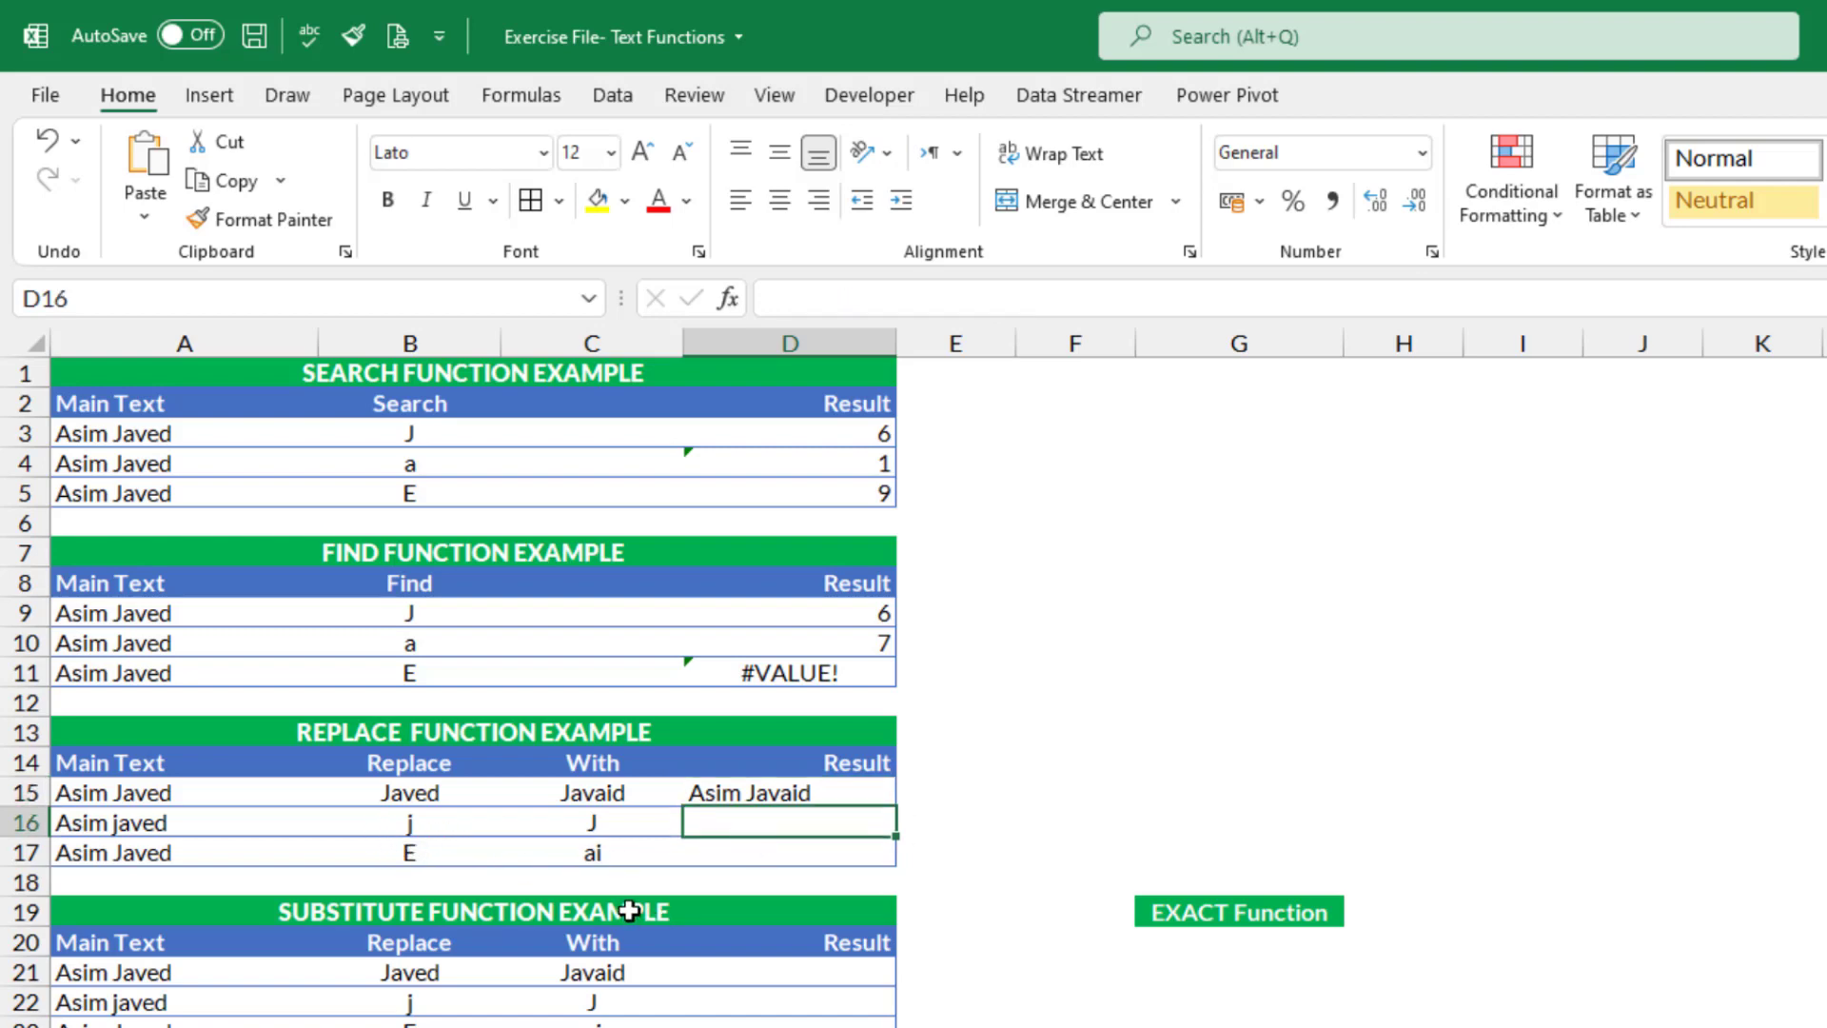
{"action": "type", "text": "=repl"}
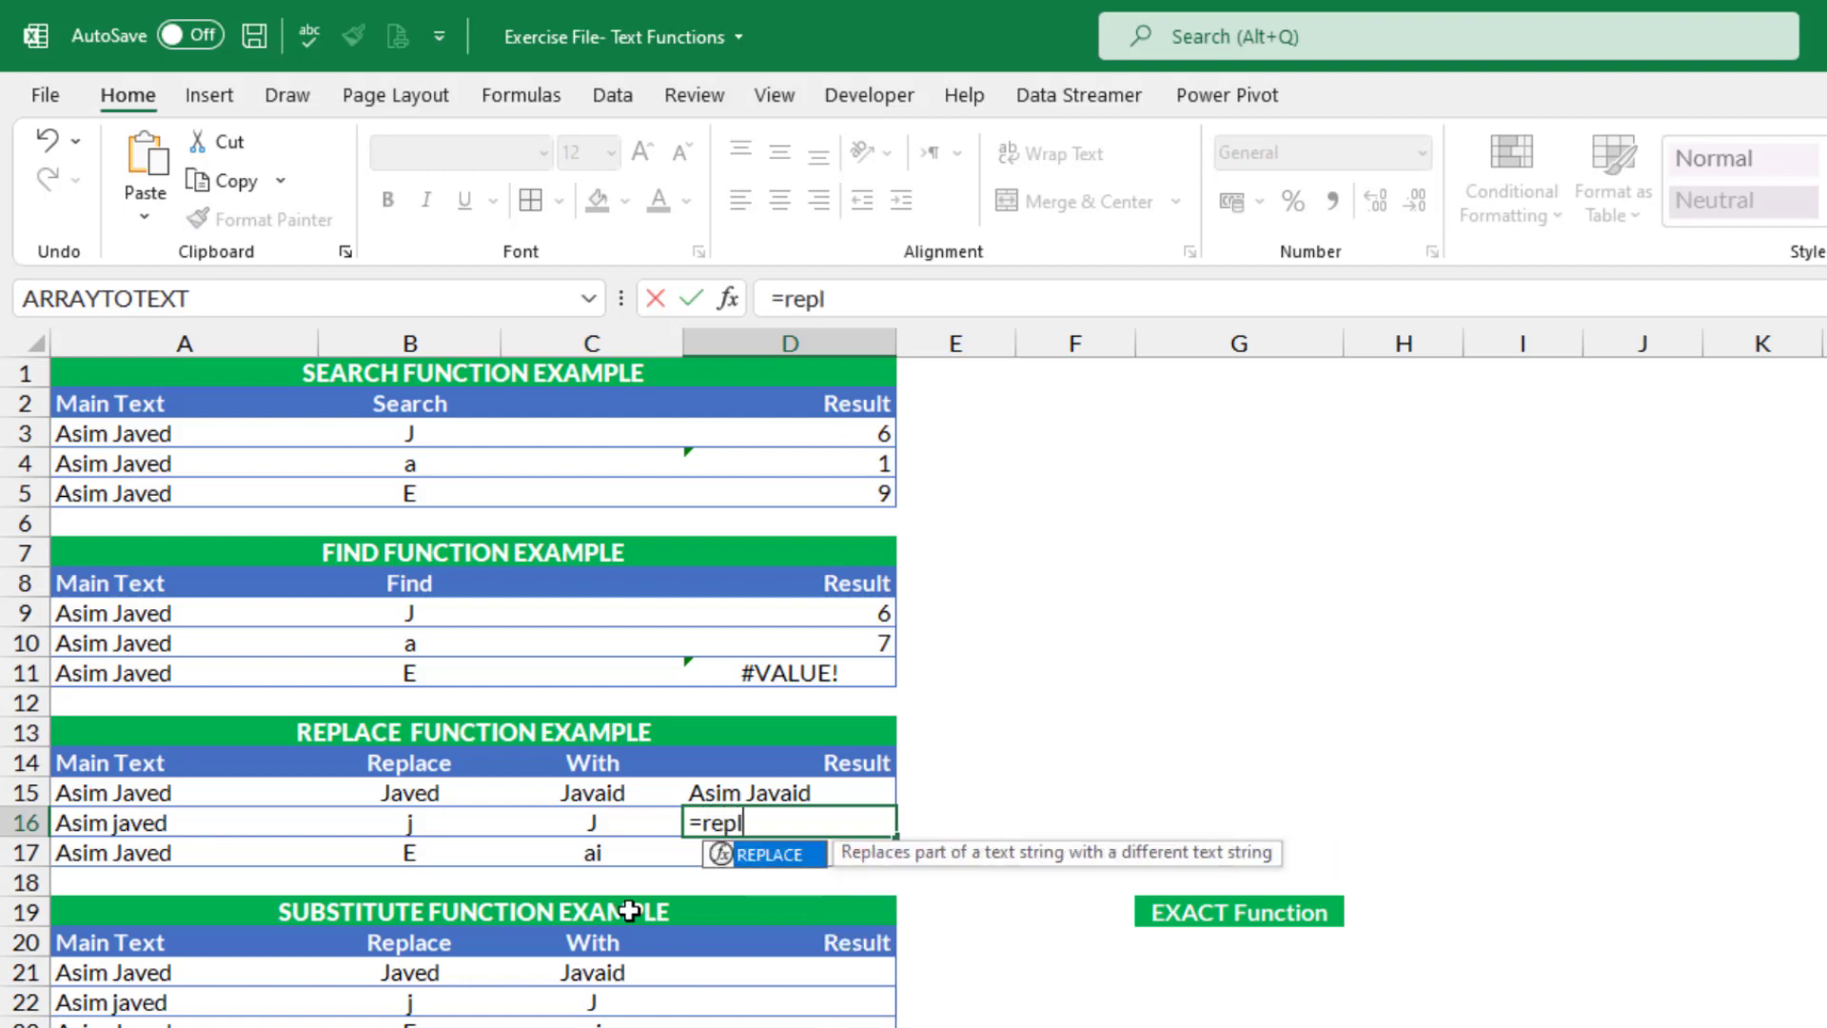
{"action": "key", "text": "Tab"}
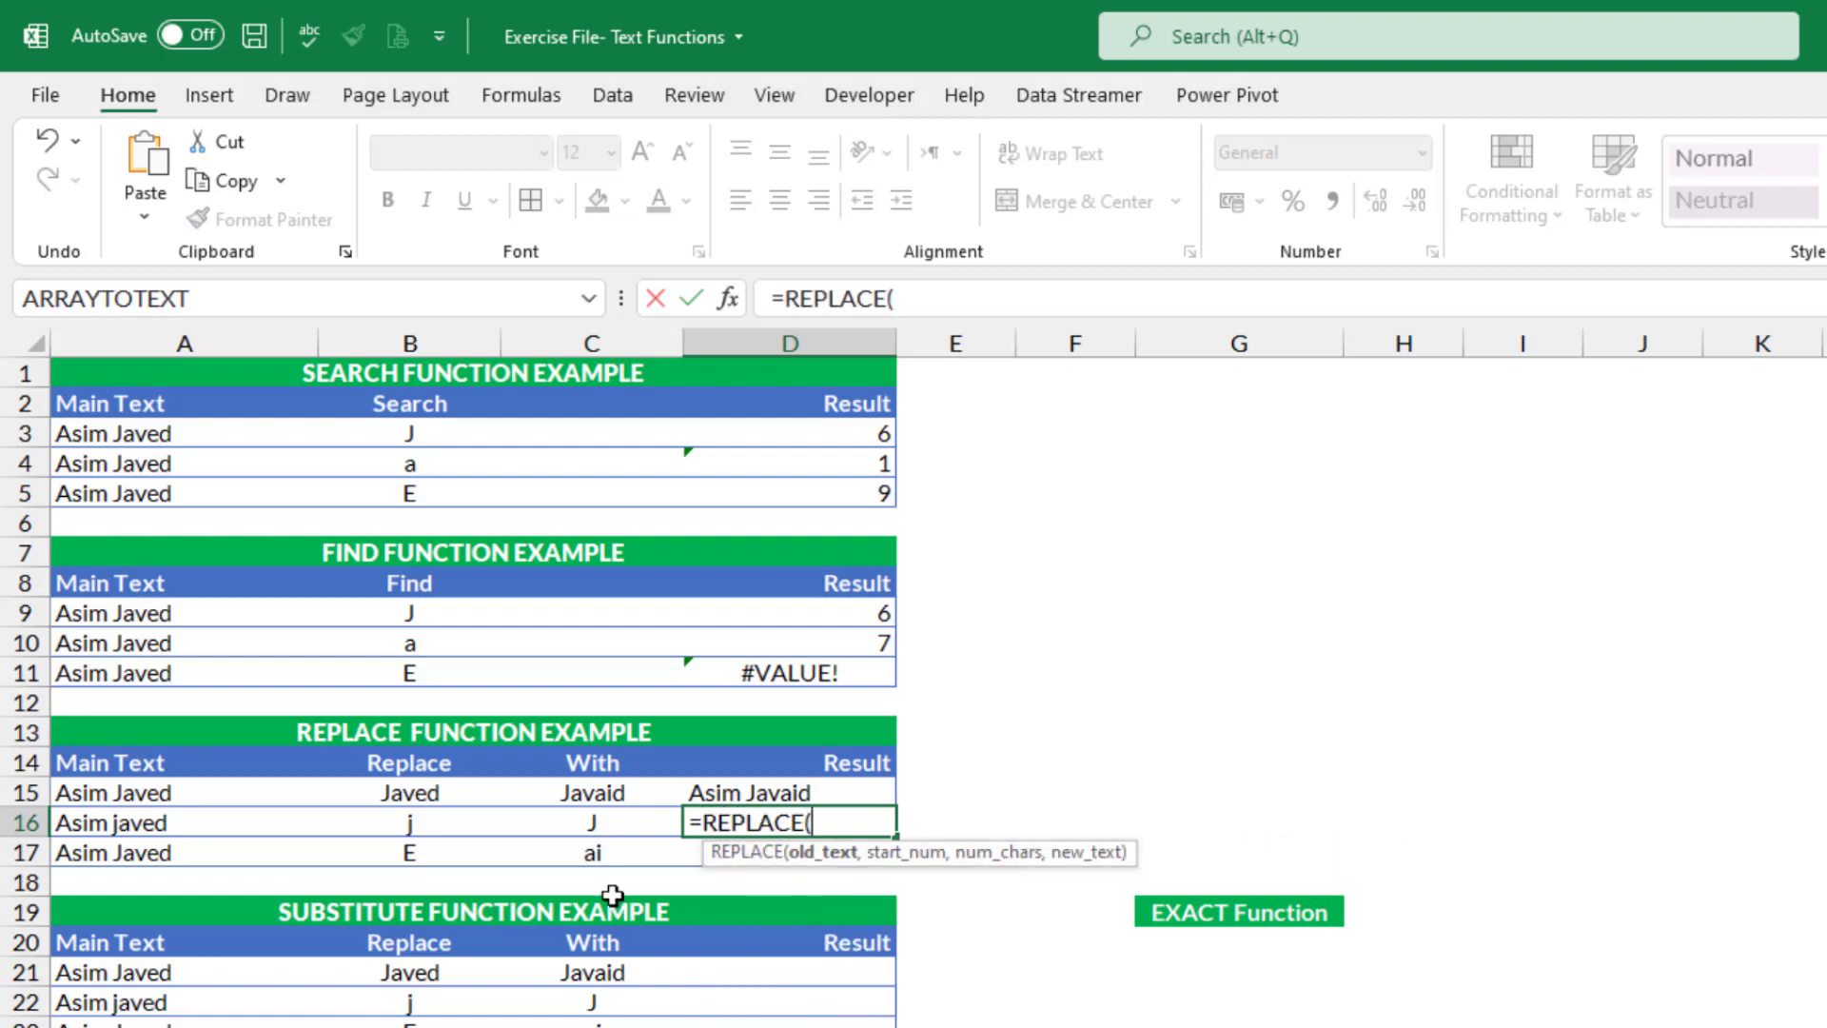
{"action": "left_click", "coordinate": [96, 826]}
{"action": "type", "text": ","}
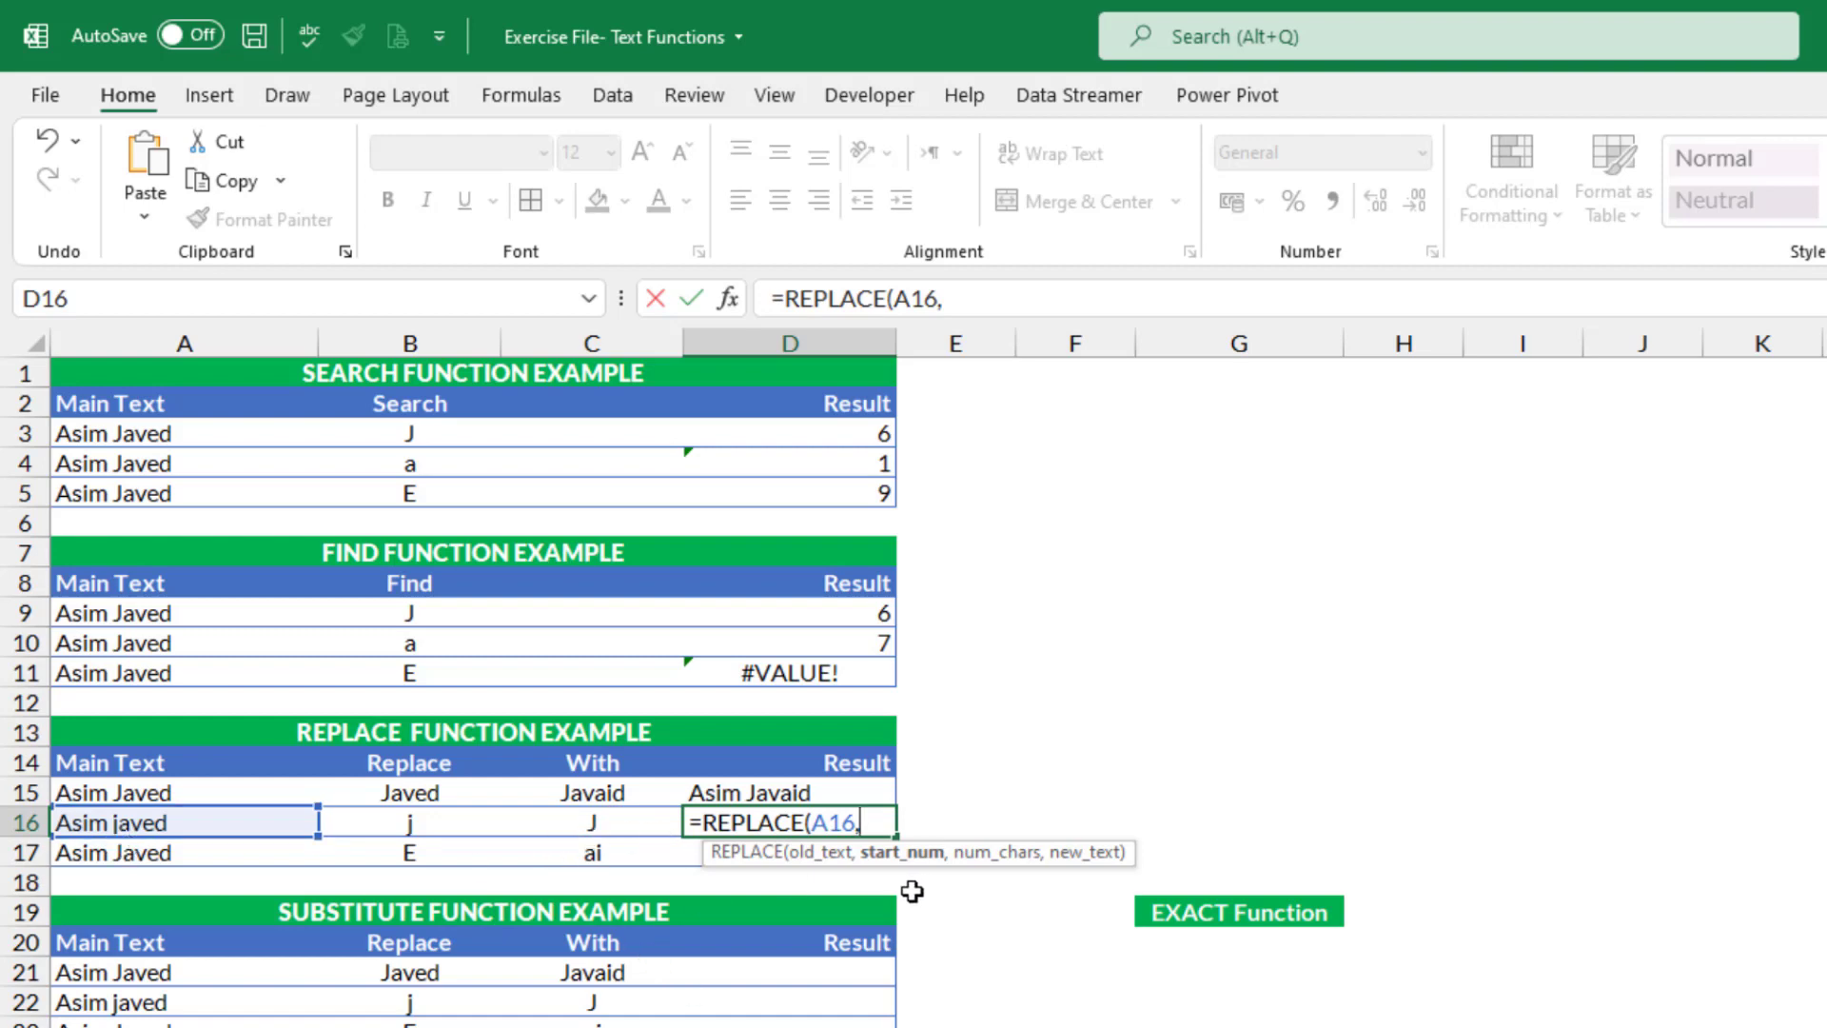
{"action": "type", "text": "6,1"}
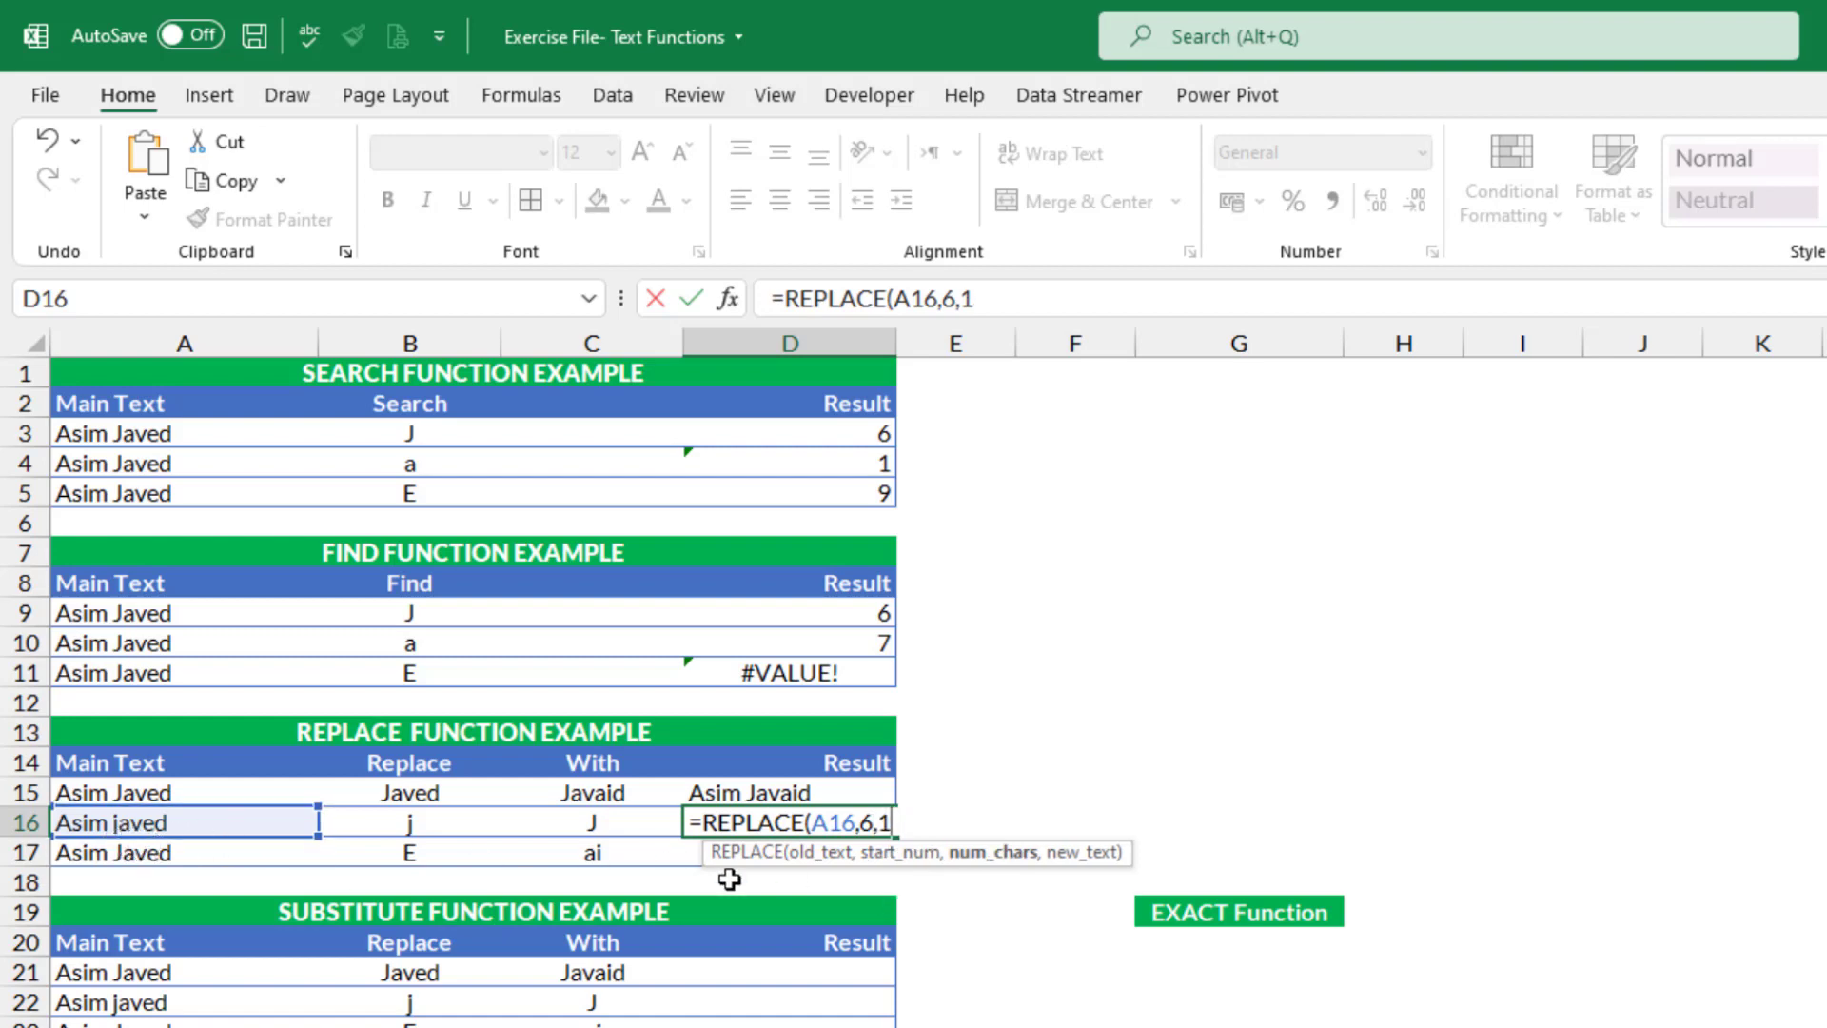
{"action": "type", "text": ","}
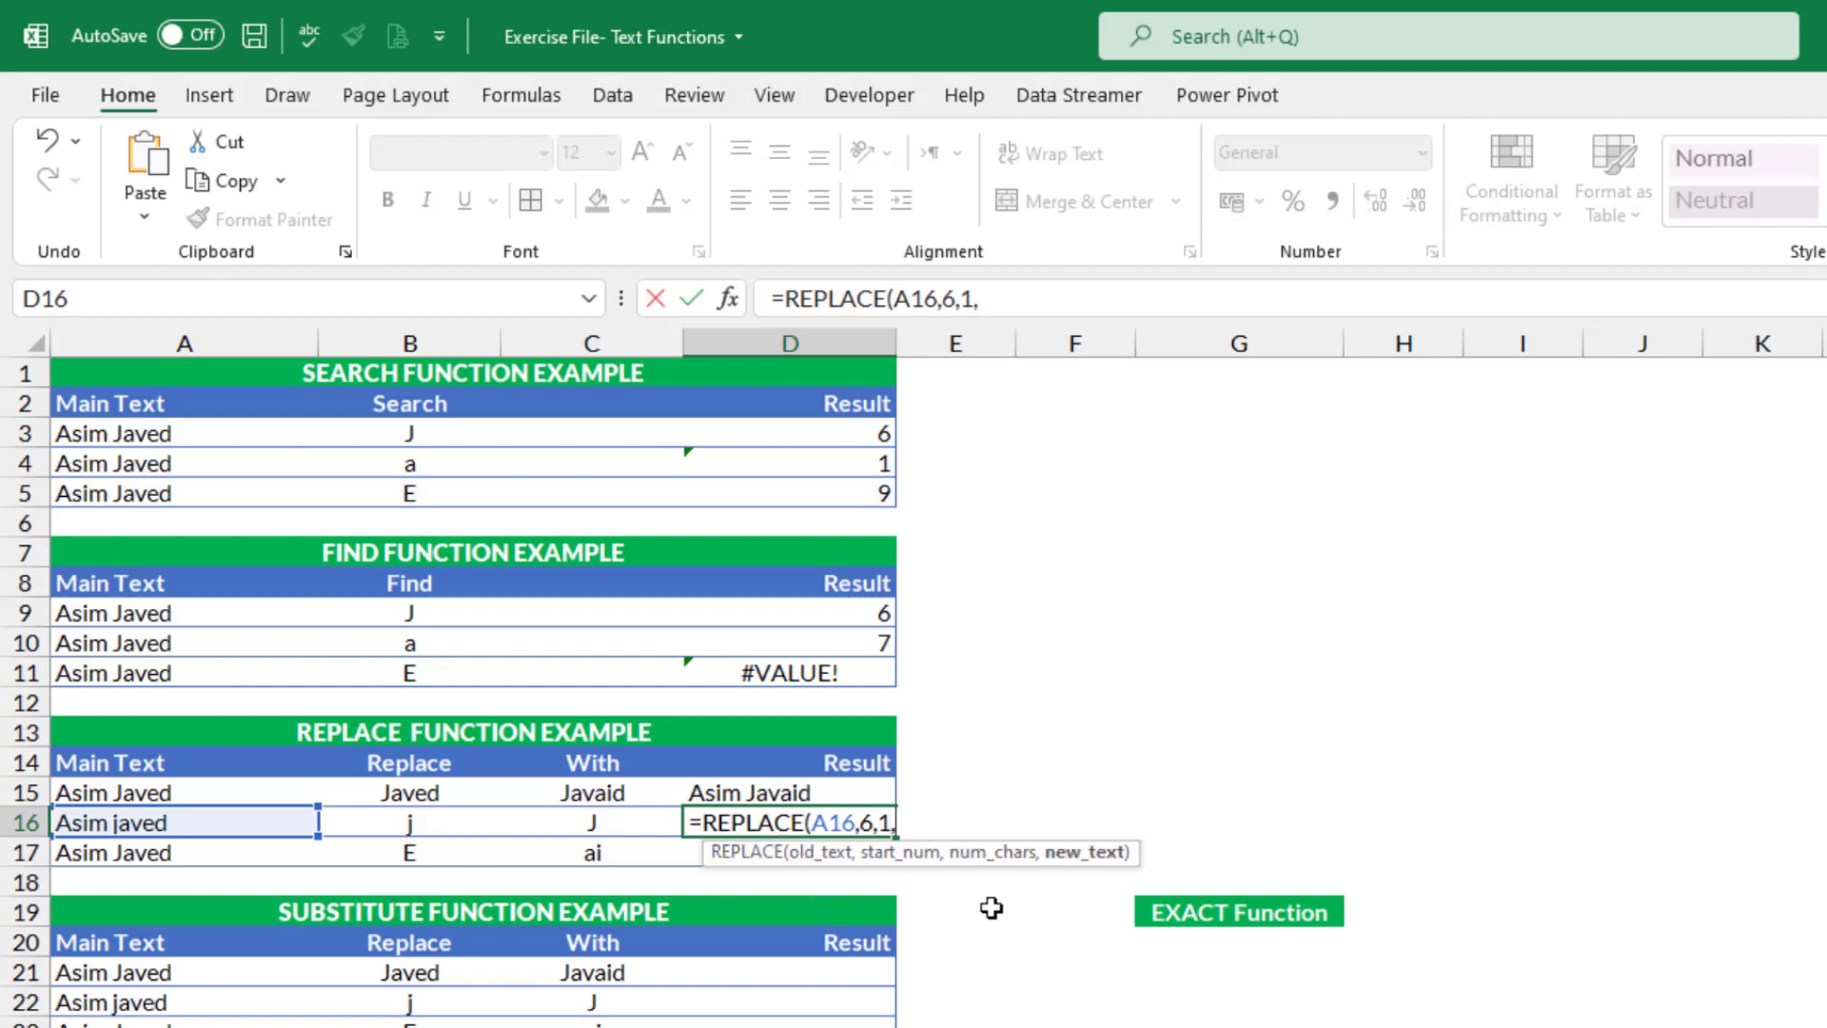
{"action": "left_click", "coordinate": [587, 830]}
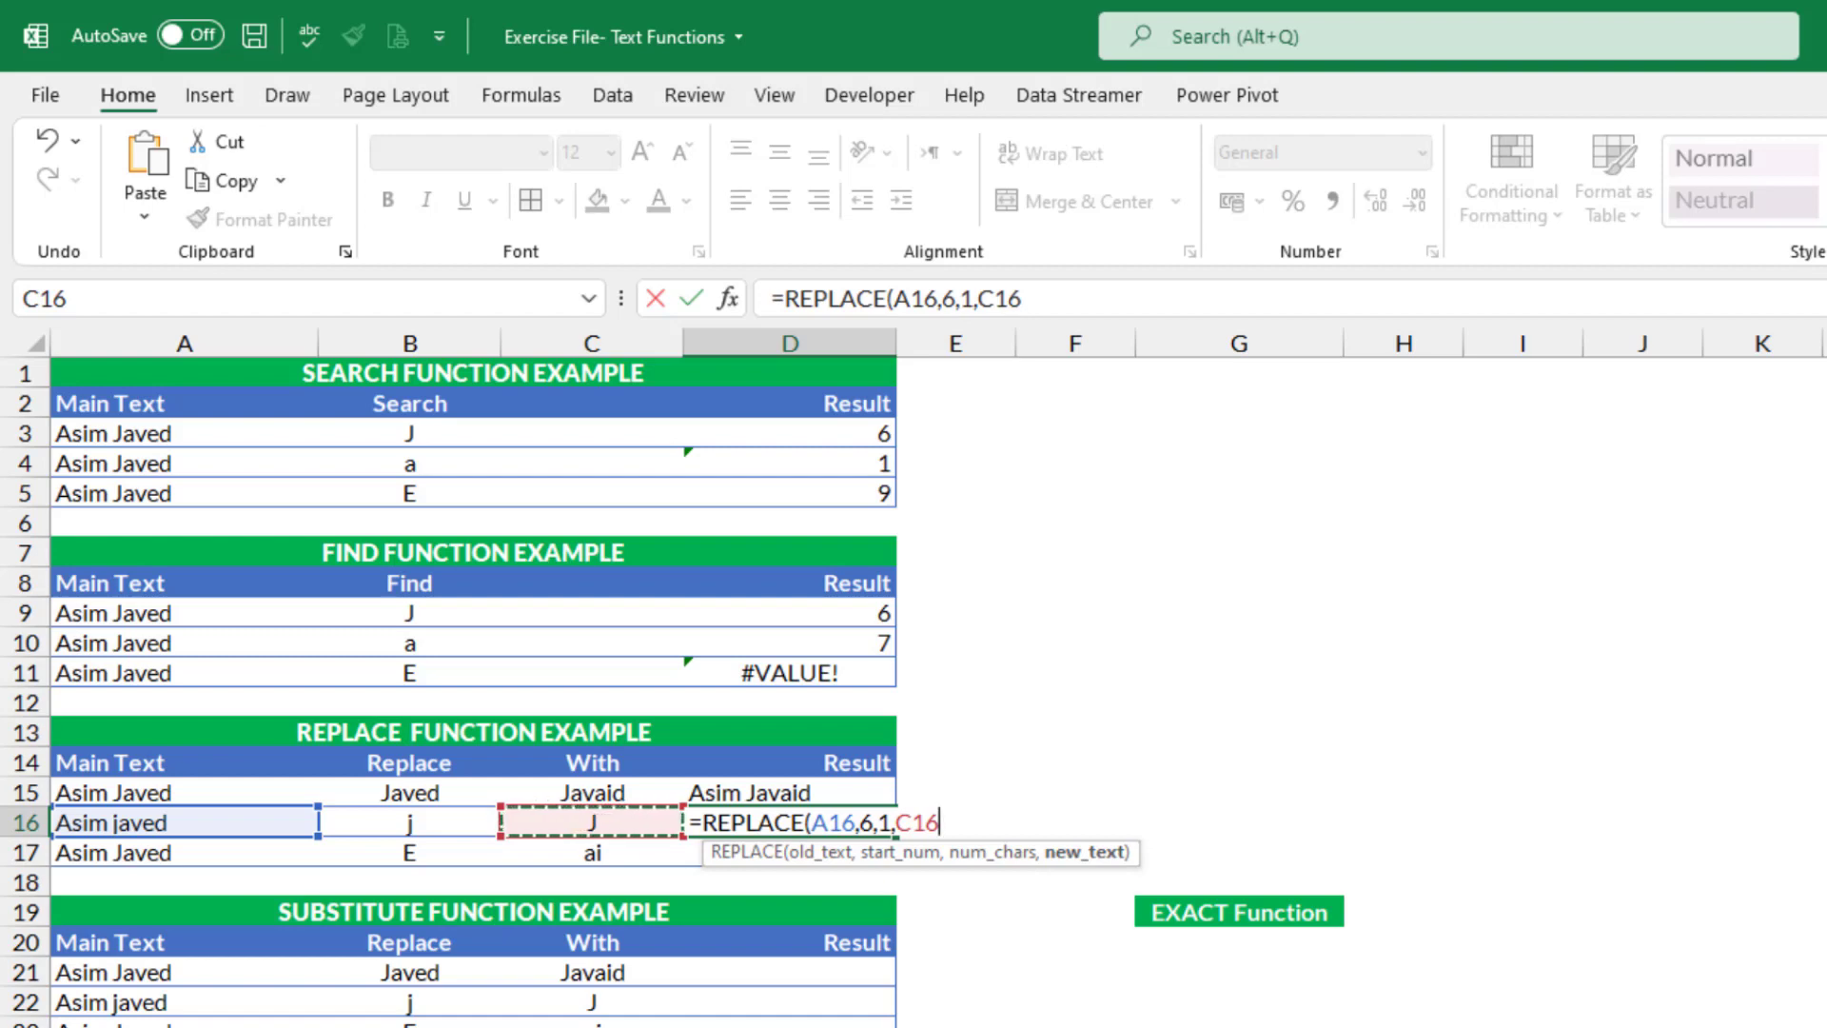
{"action": "key", "text": "Return"}
{"action": "left_click", "coordinate": [752, 826]}
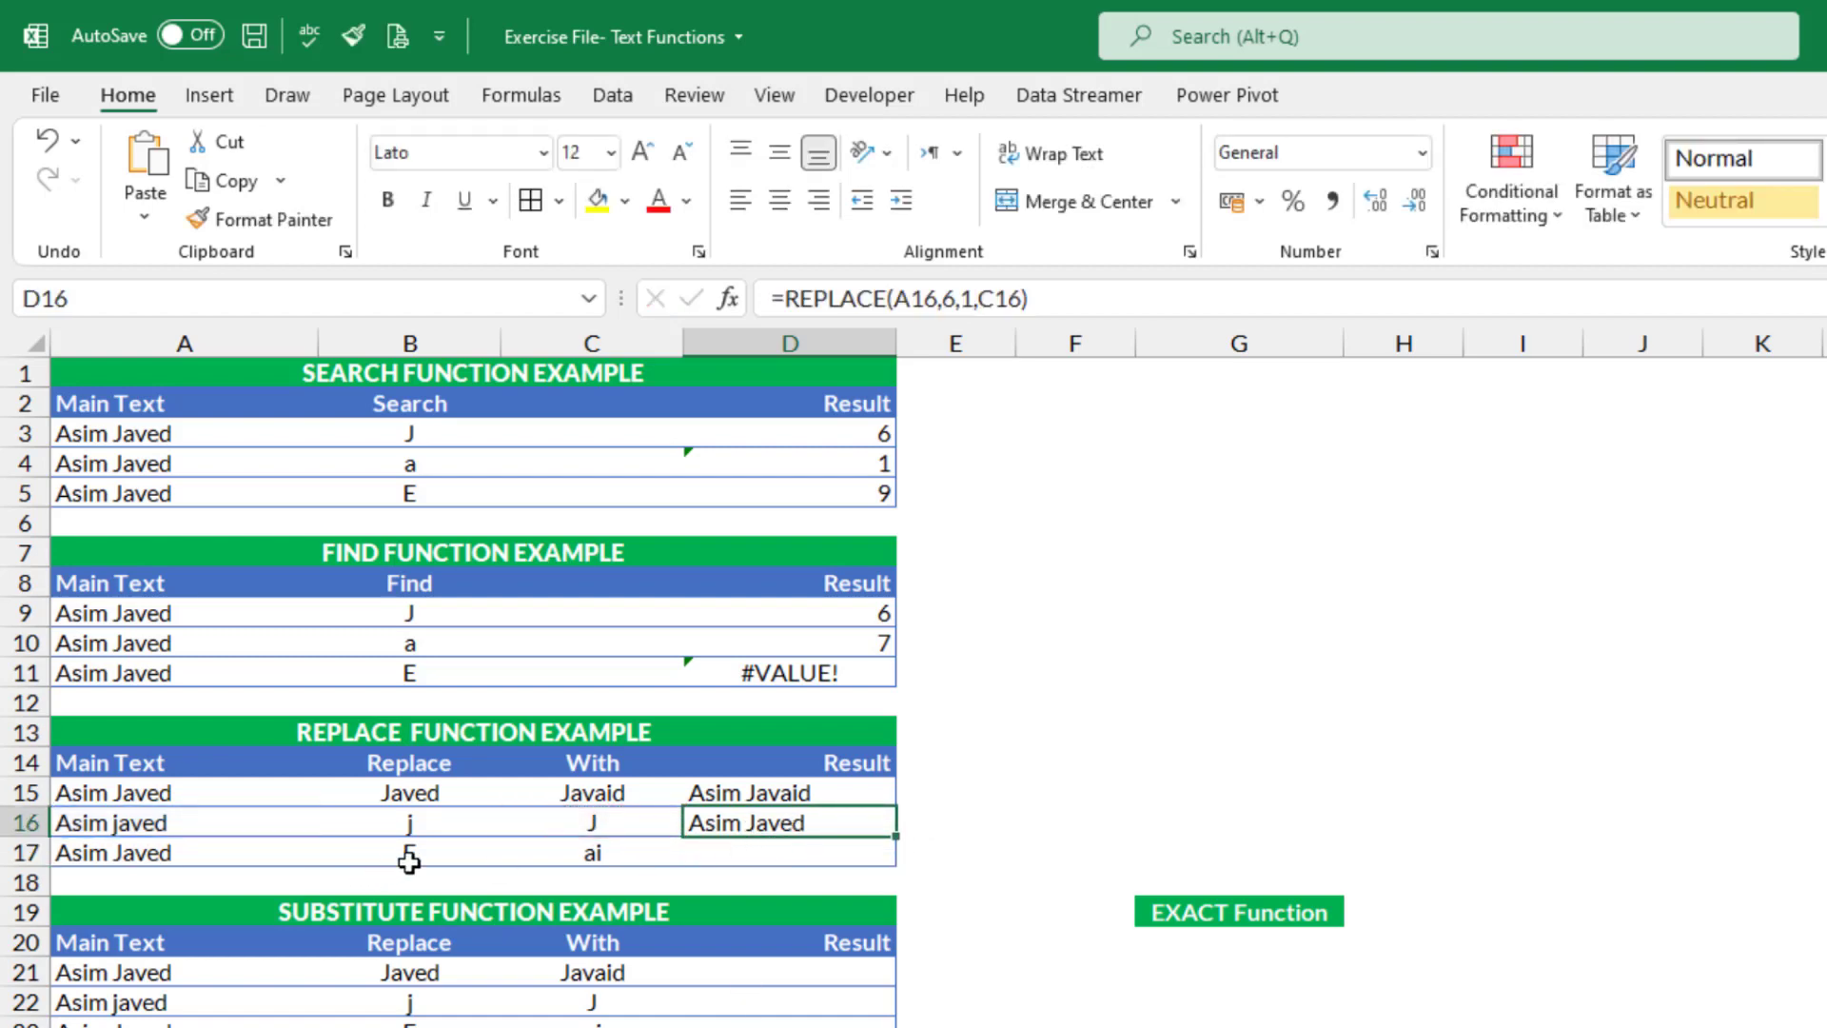
Enter =REPLACE(A17,9,1,C17) in D17 to swap the e in the main text for ai, and check the result.
{"action": "left_click", "coordinate": [768, 853]}
{"action": "type", "text": "="}
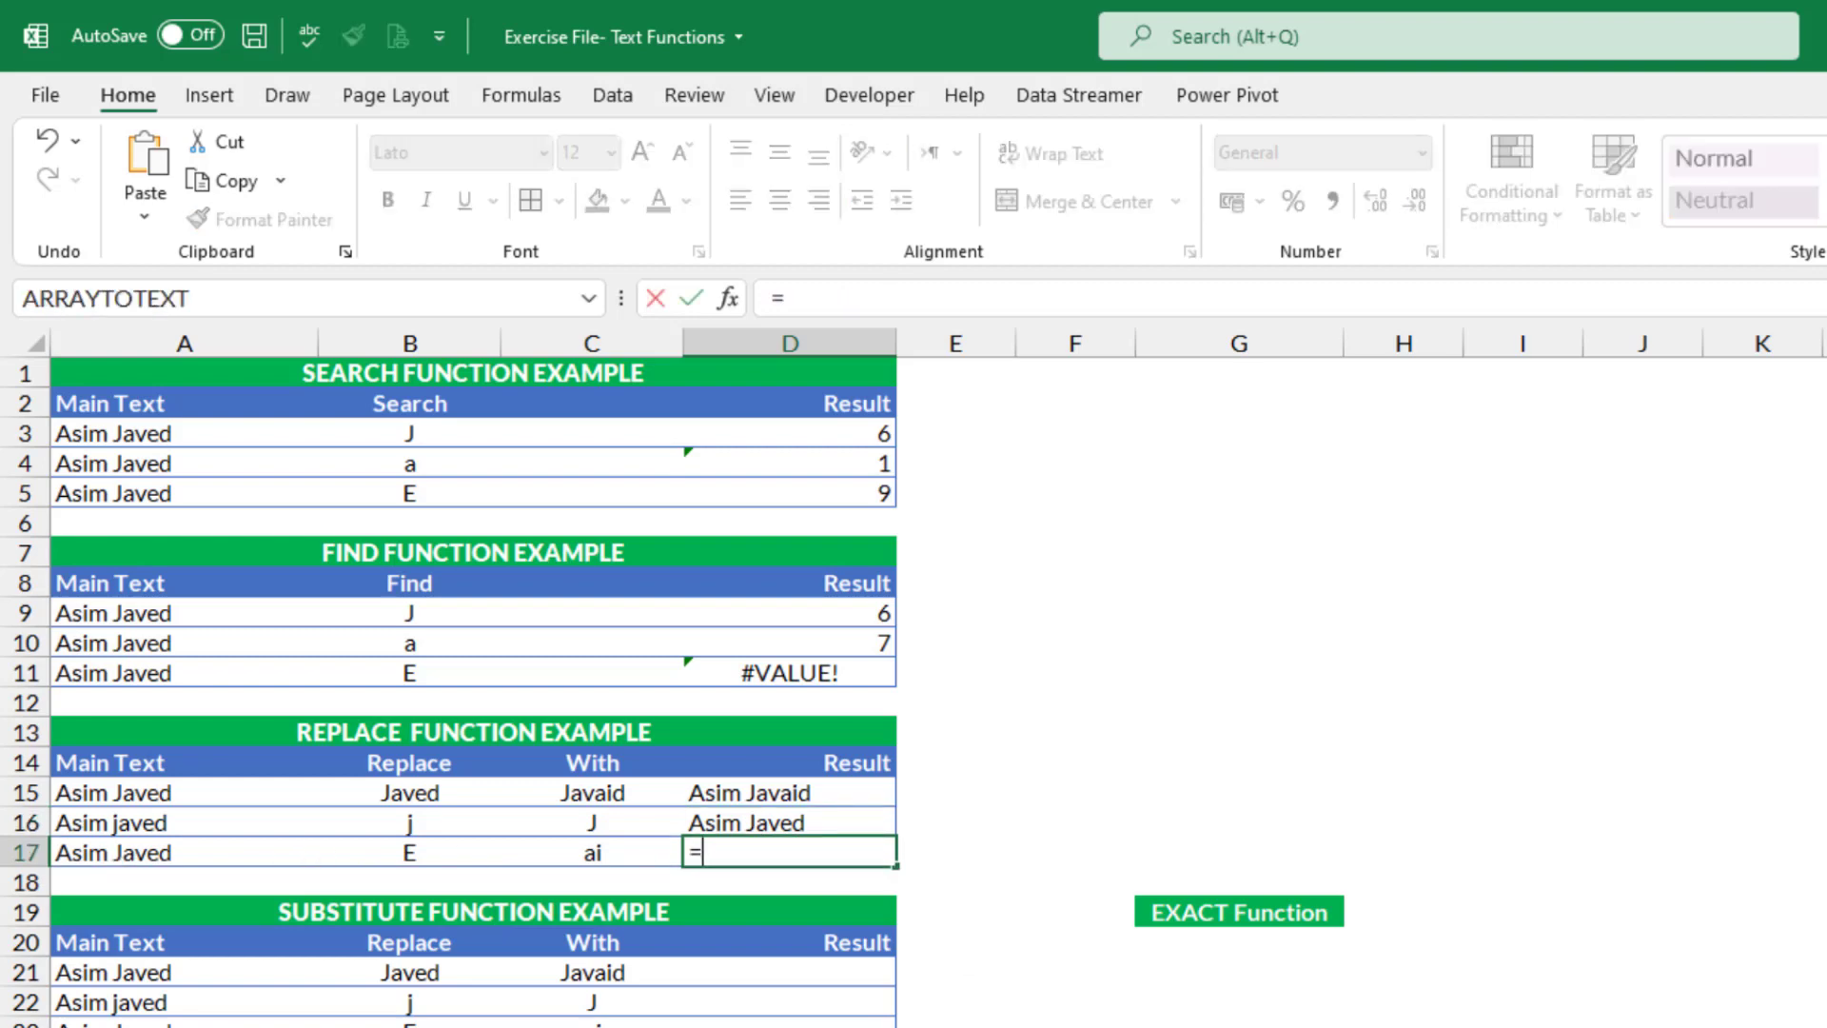
{"action": "type", "text": "repl"}
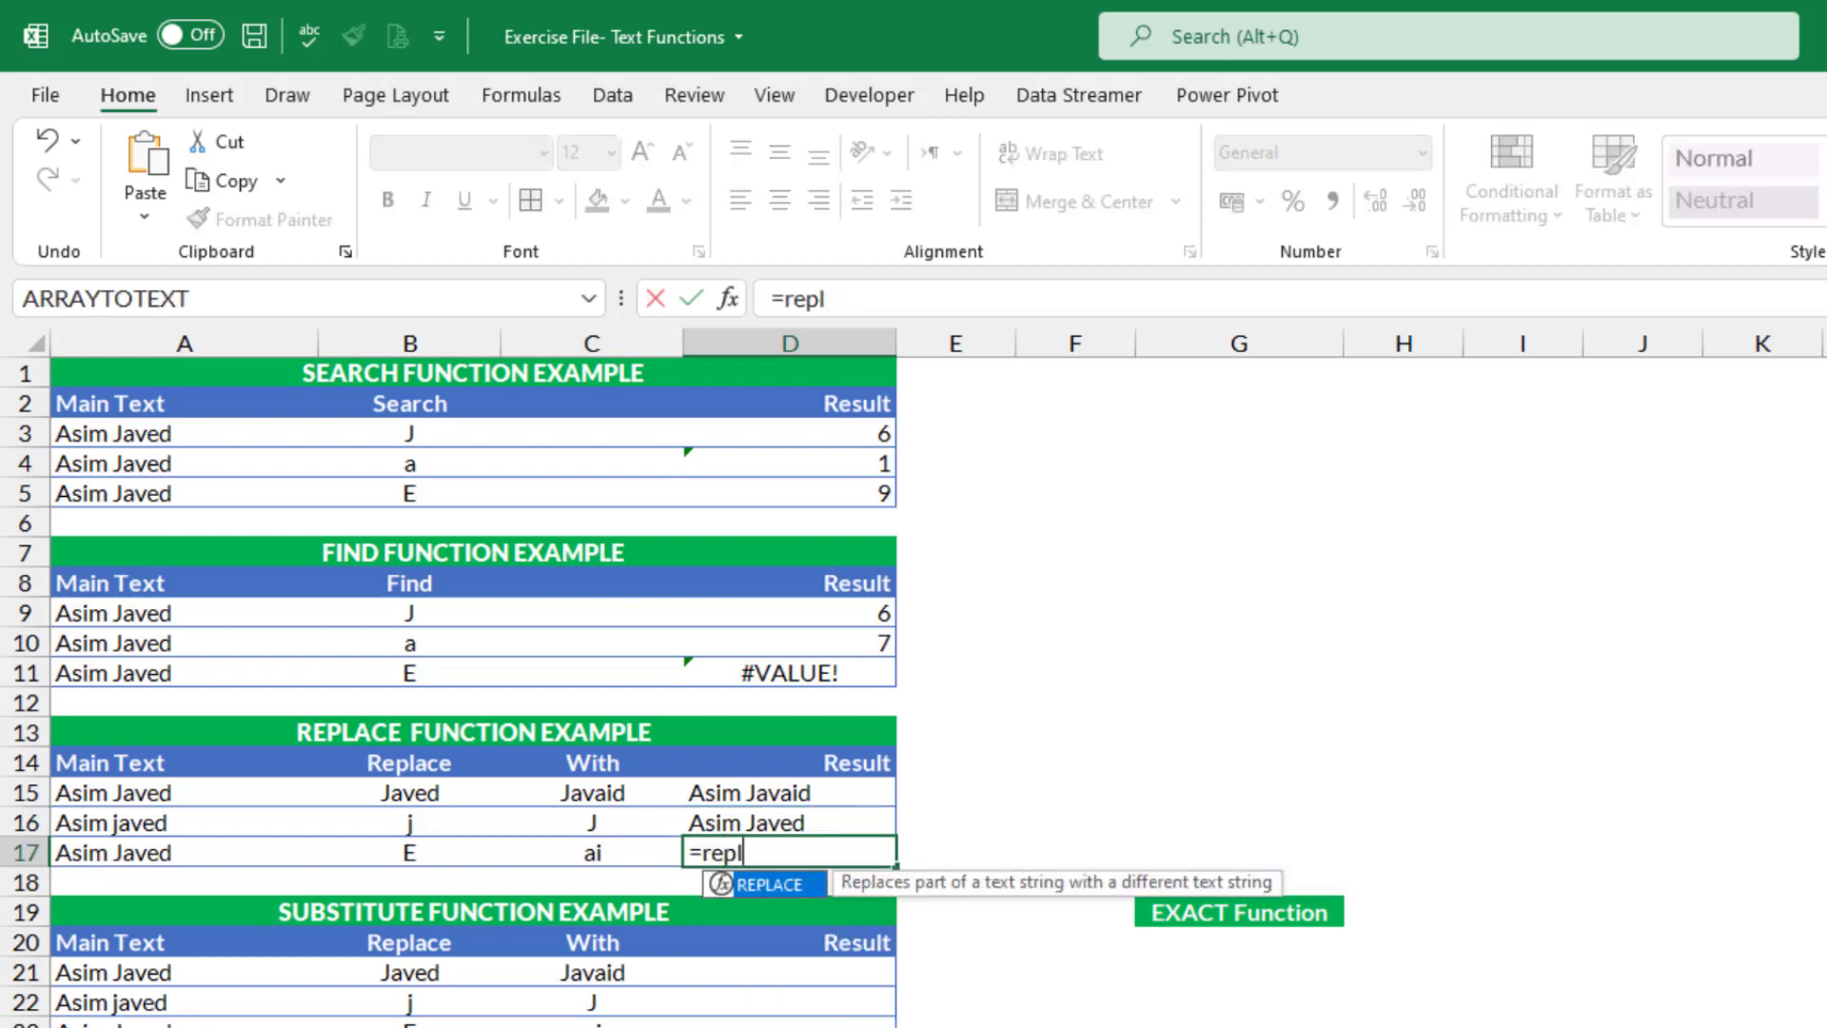
{"action": "key", "text": "Tab"}
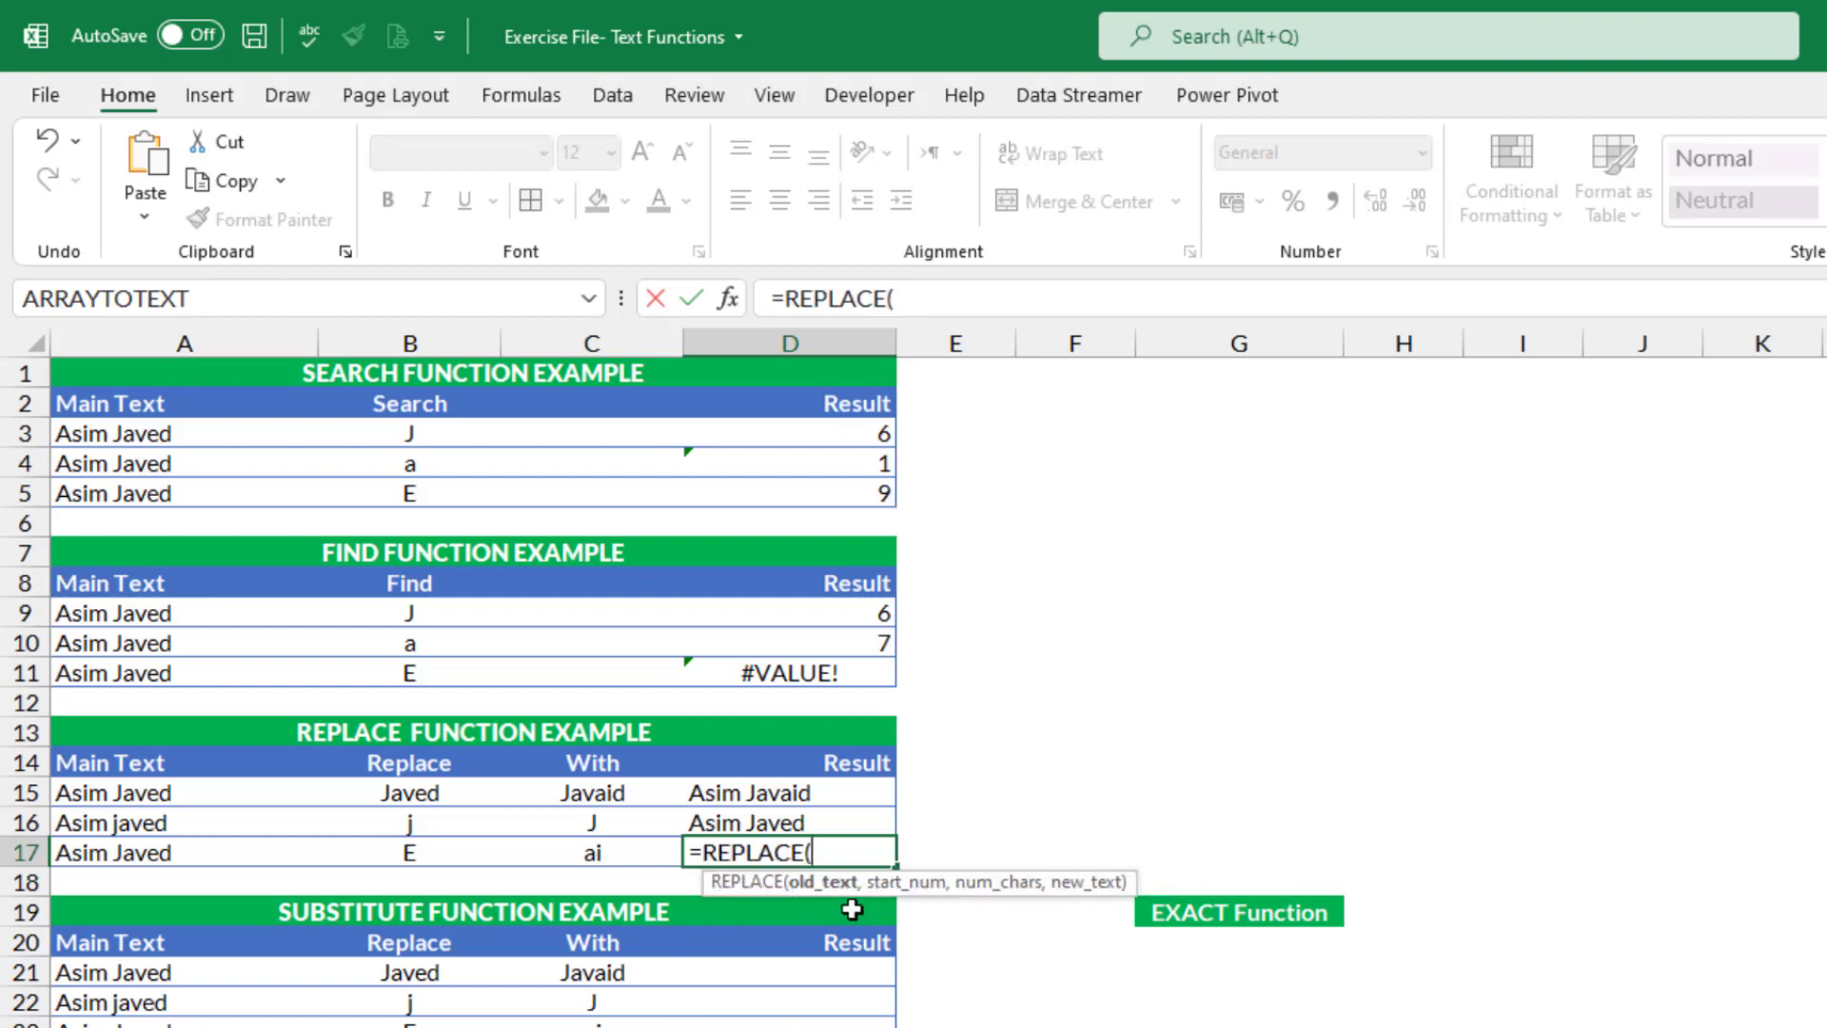
{"action": "left_click", "coordinate": [122, 855]}
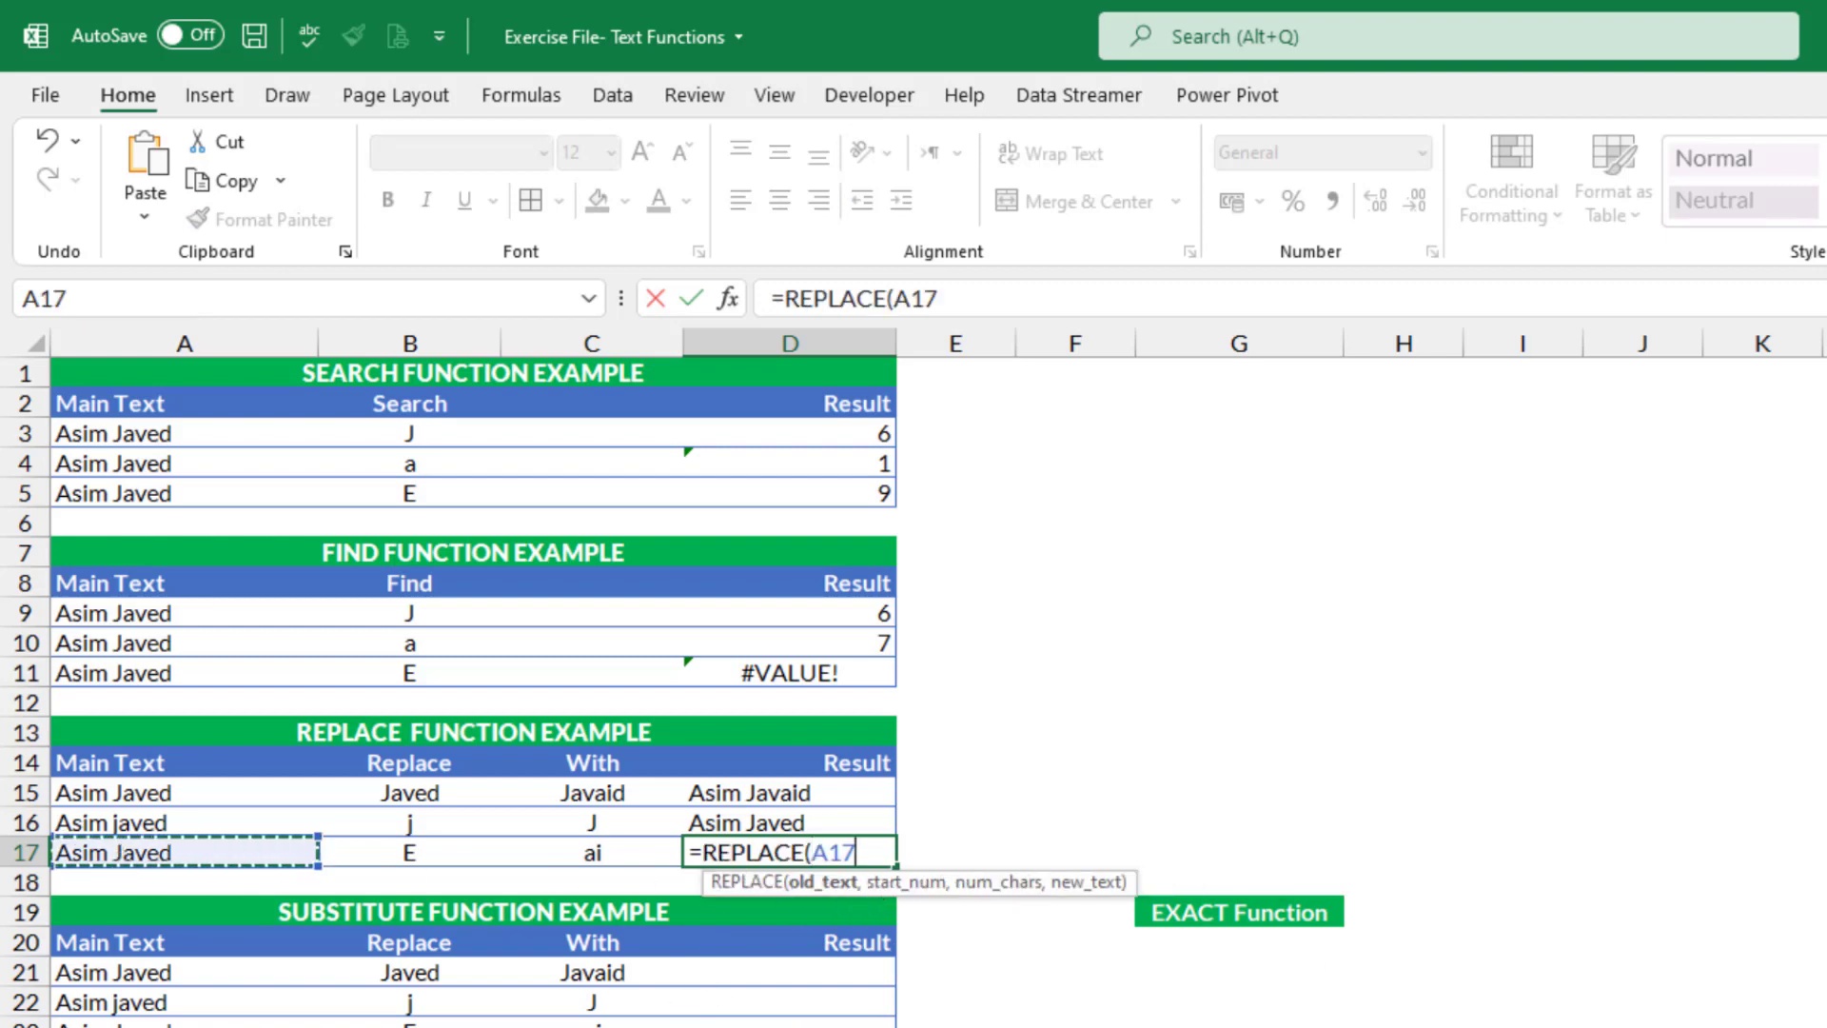
{"action": "type", "text": ",9"}
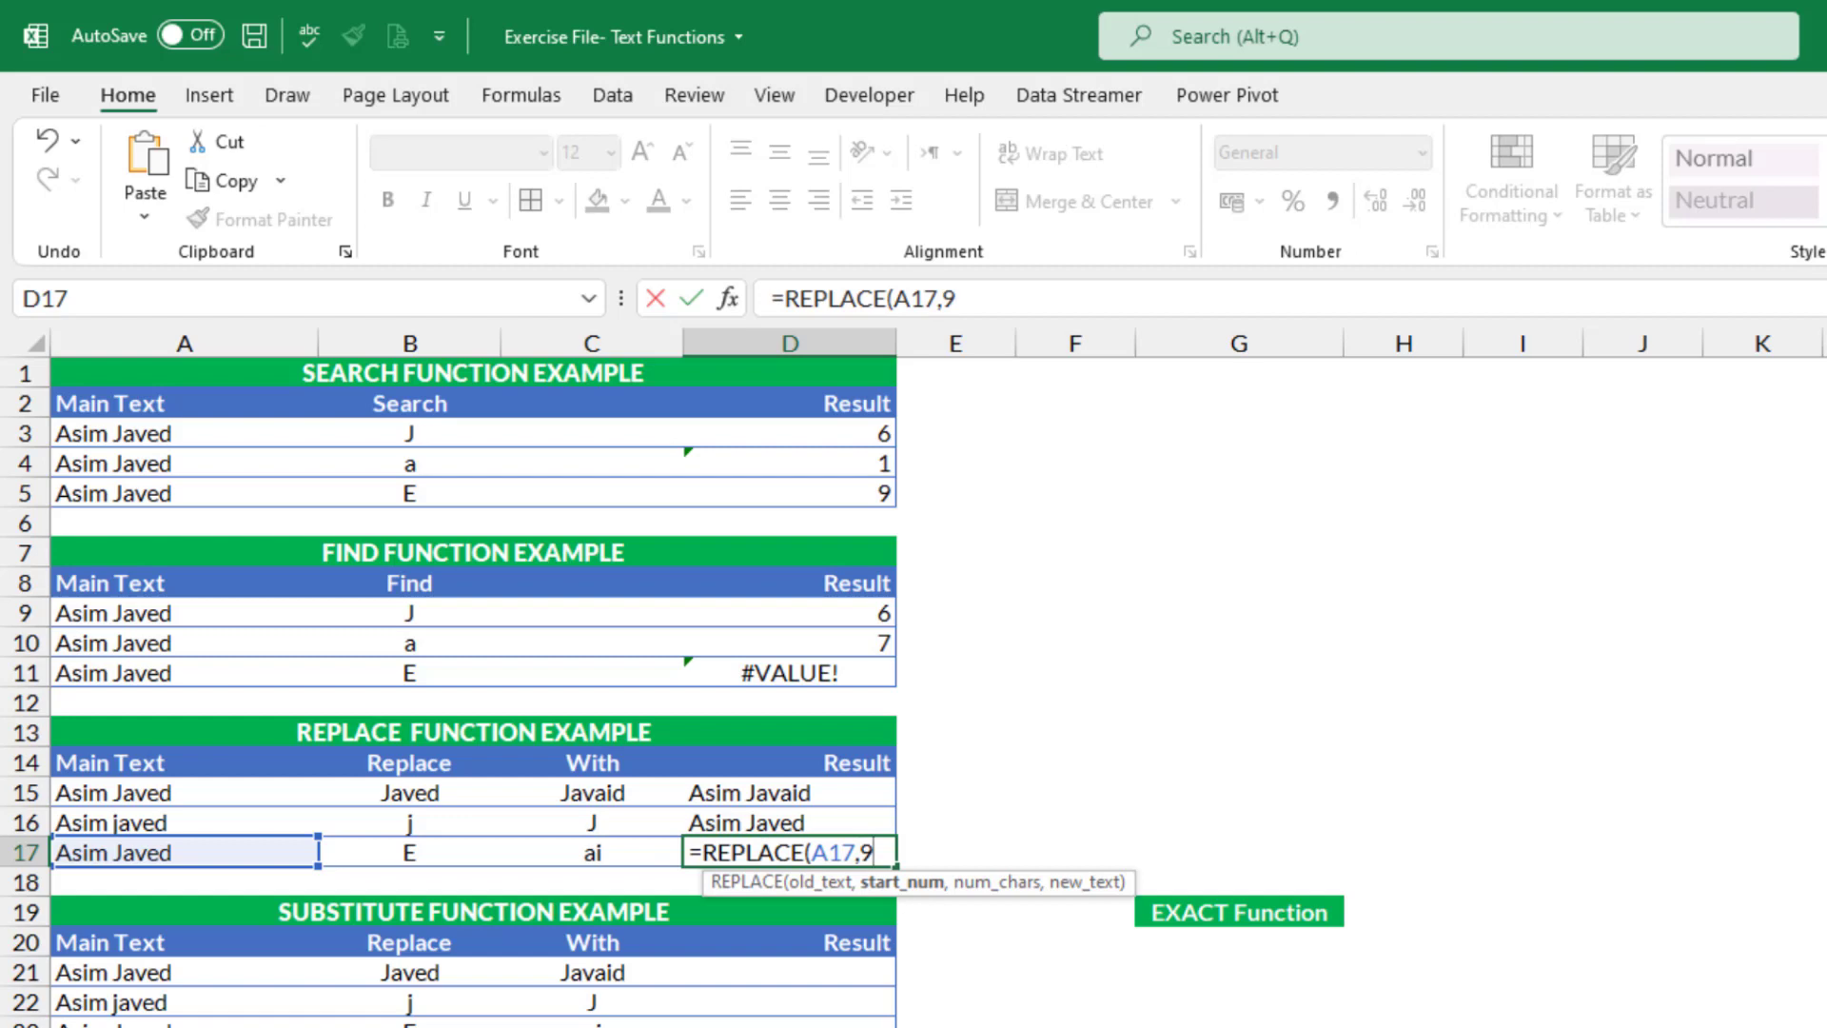
{"action": "type", "text": ","}
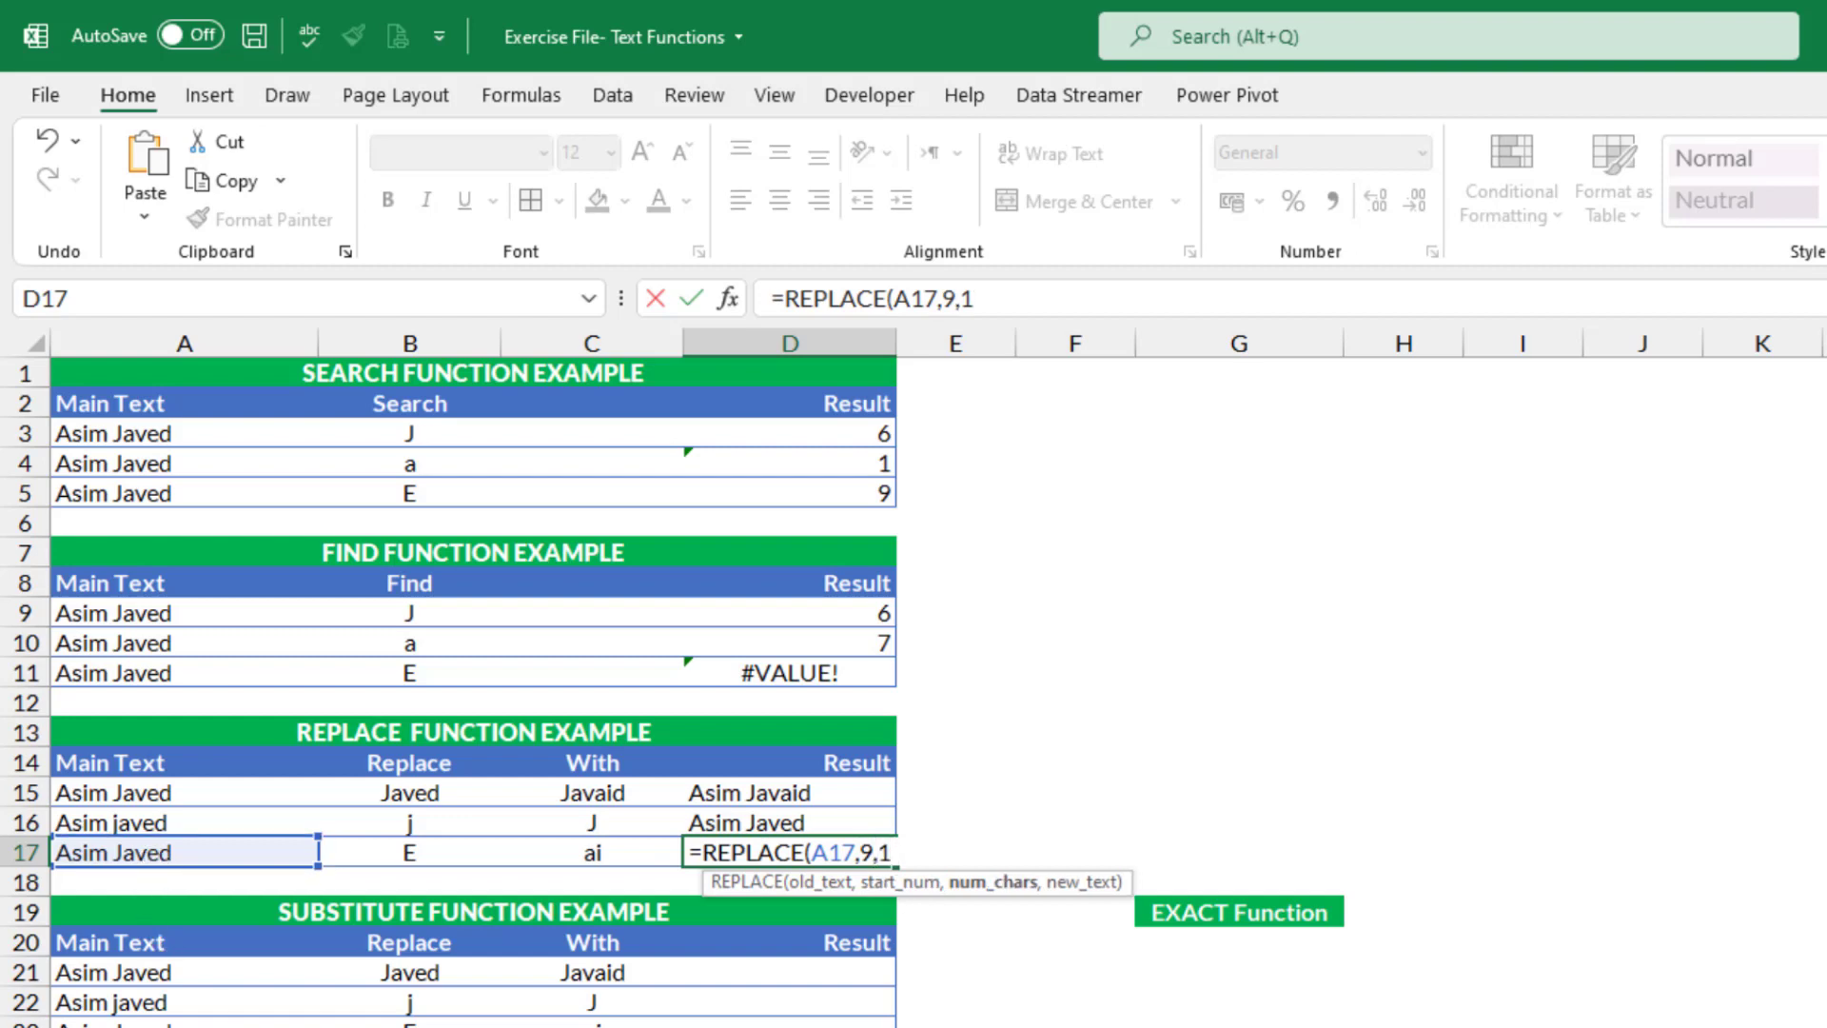
{"action": "type", "text": "1,"}
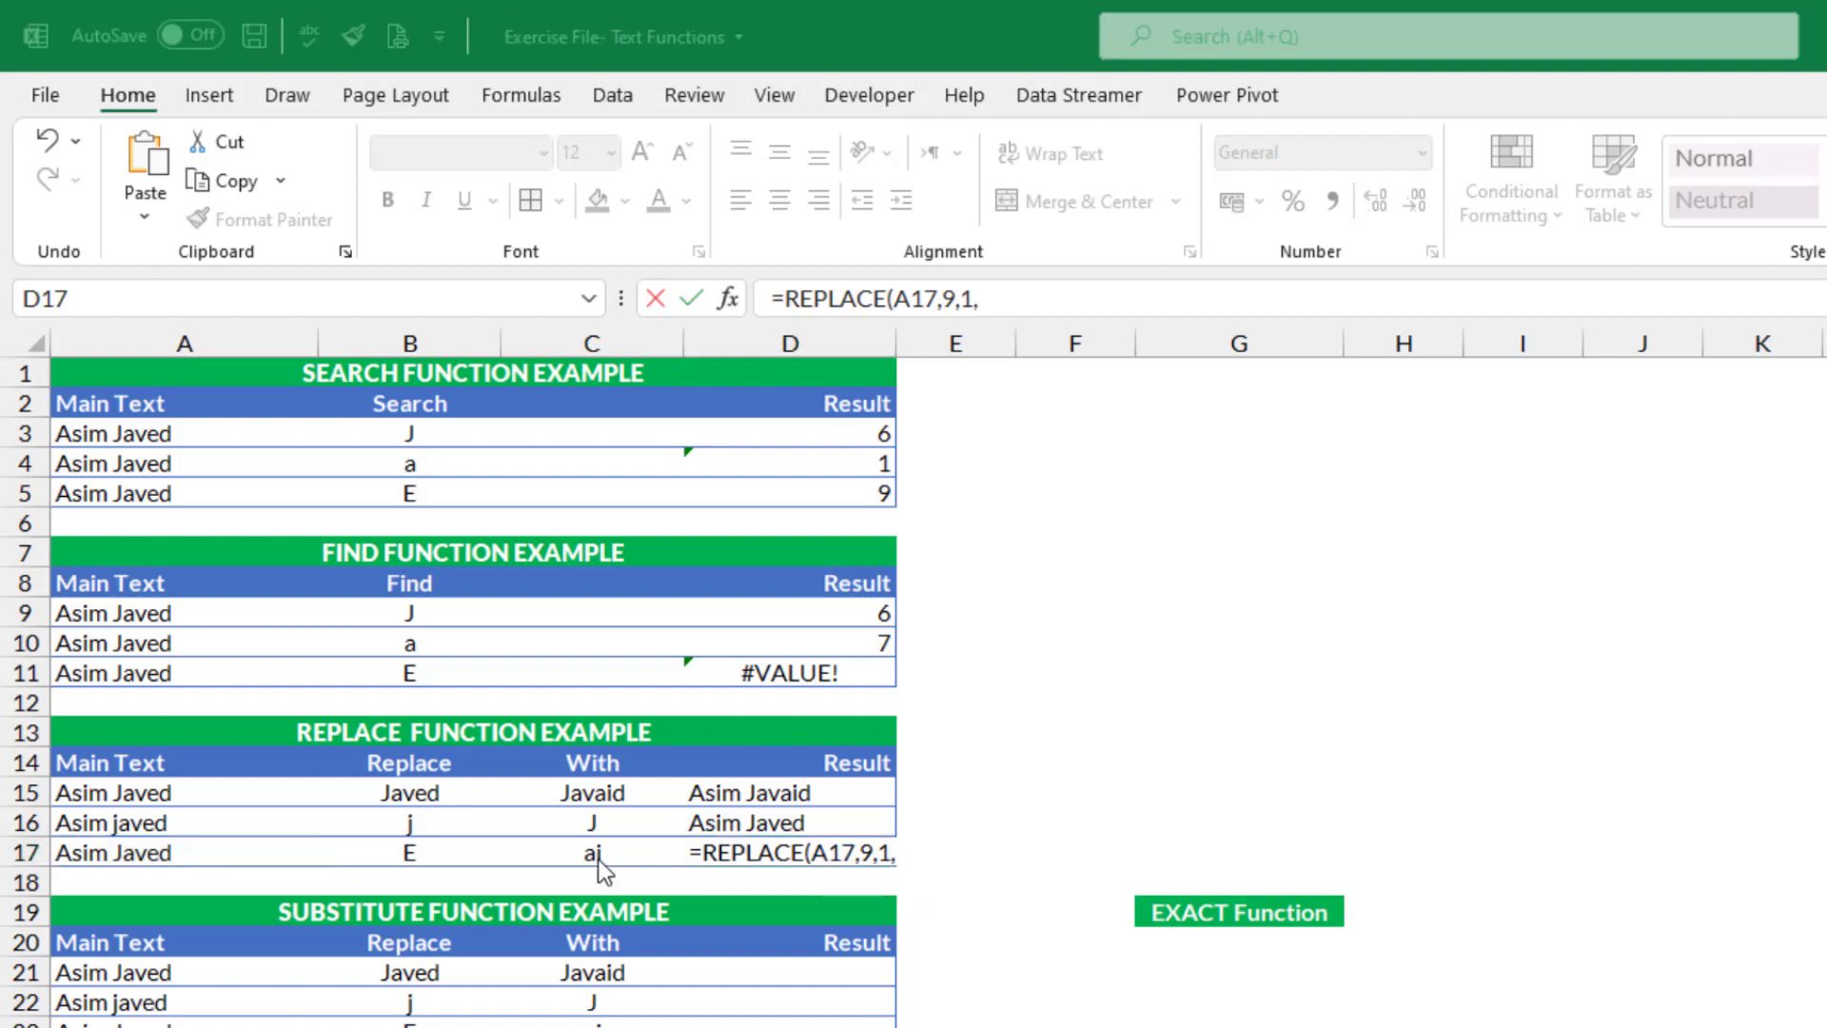
{"action": "left_click", "coordinate": [595, 856]}
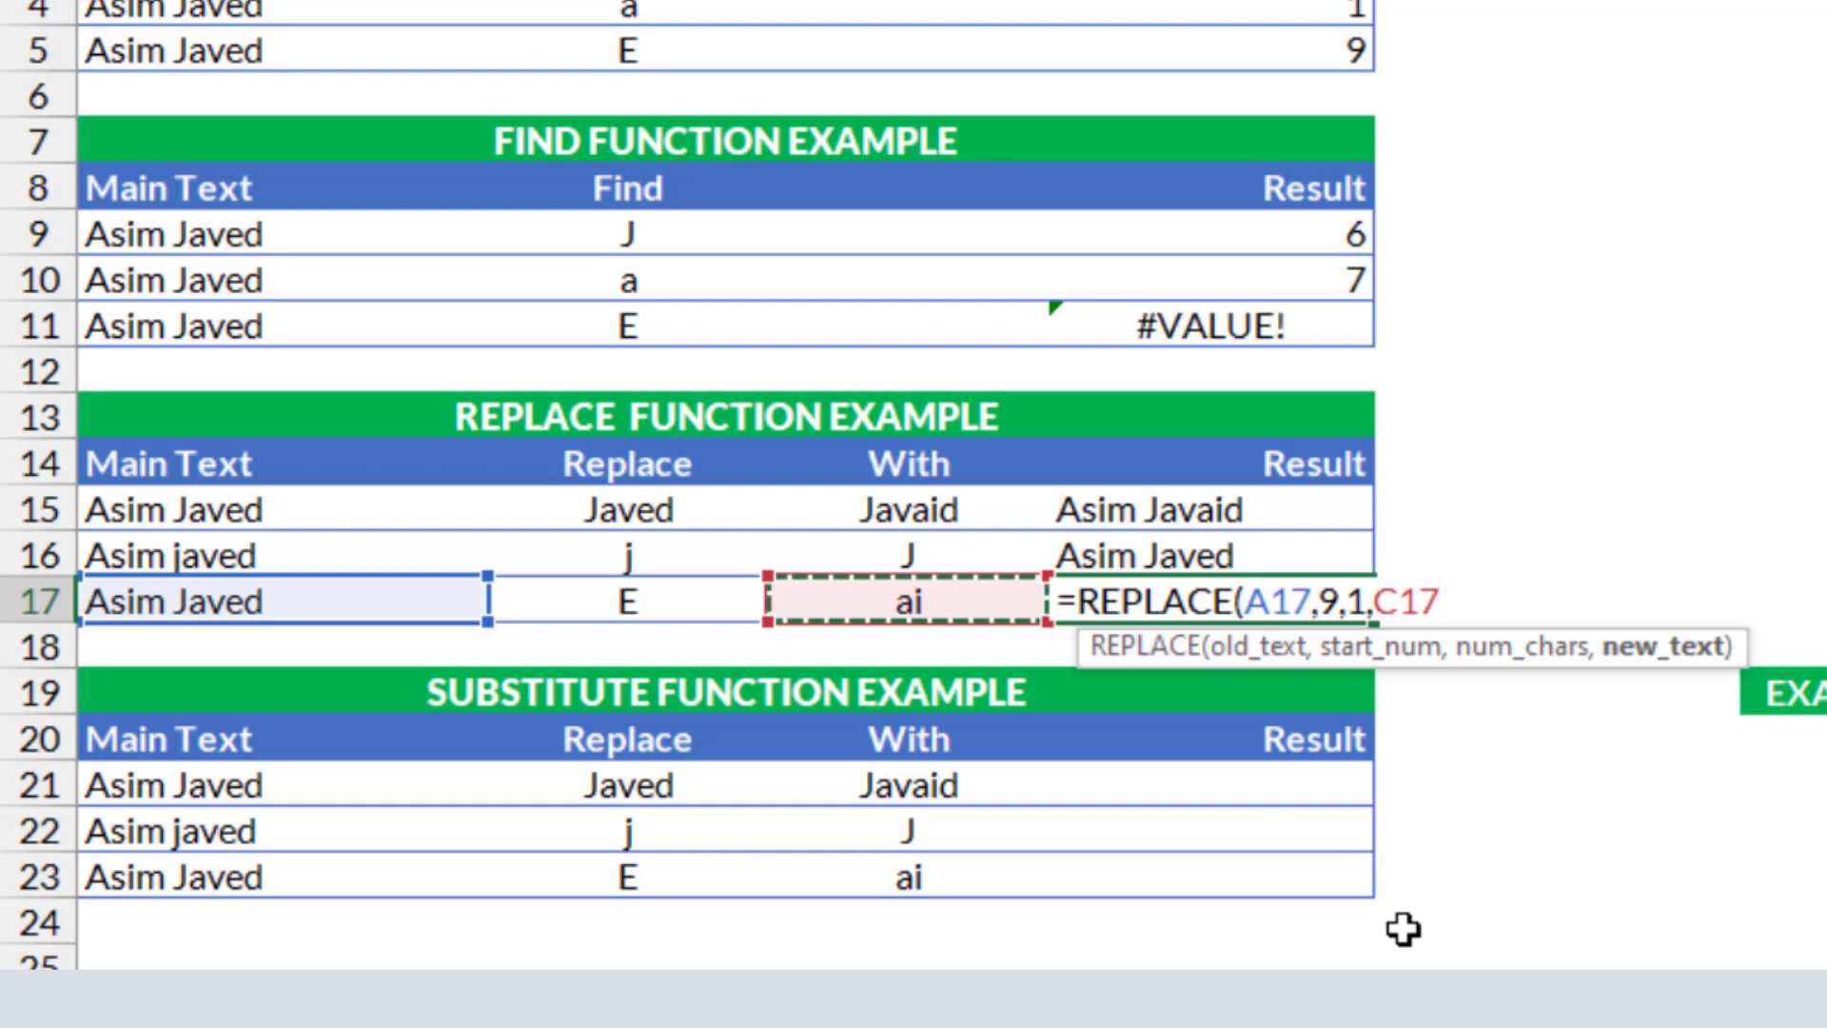
{"action": "key", "text": "Return"}
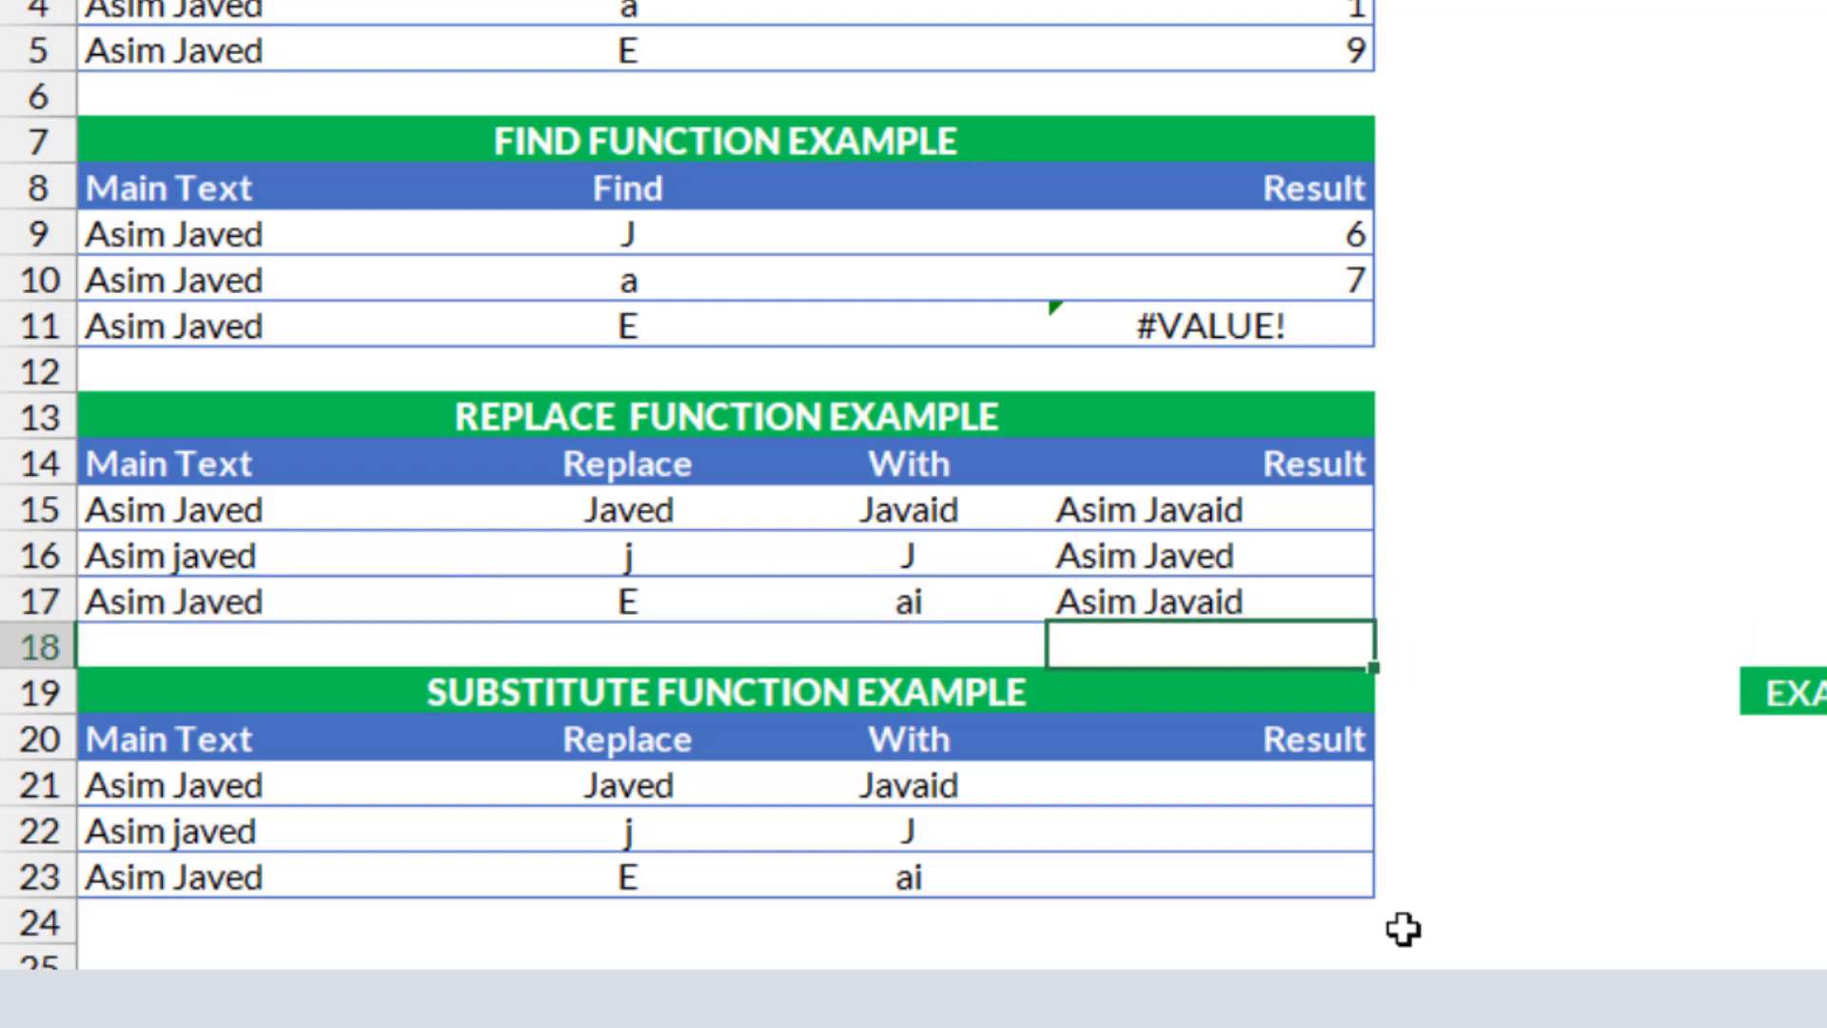
{"action": "left_click", "coordinate": [1284, 599]}
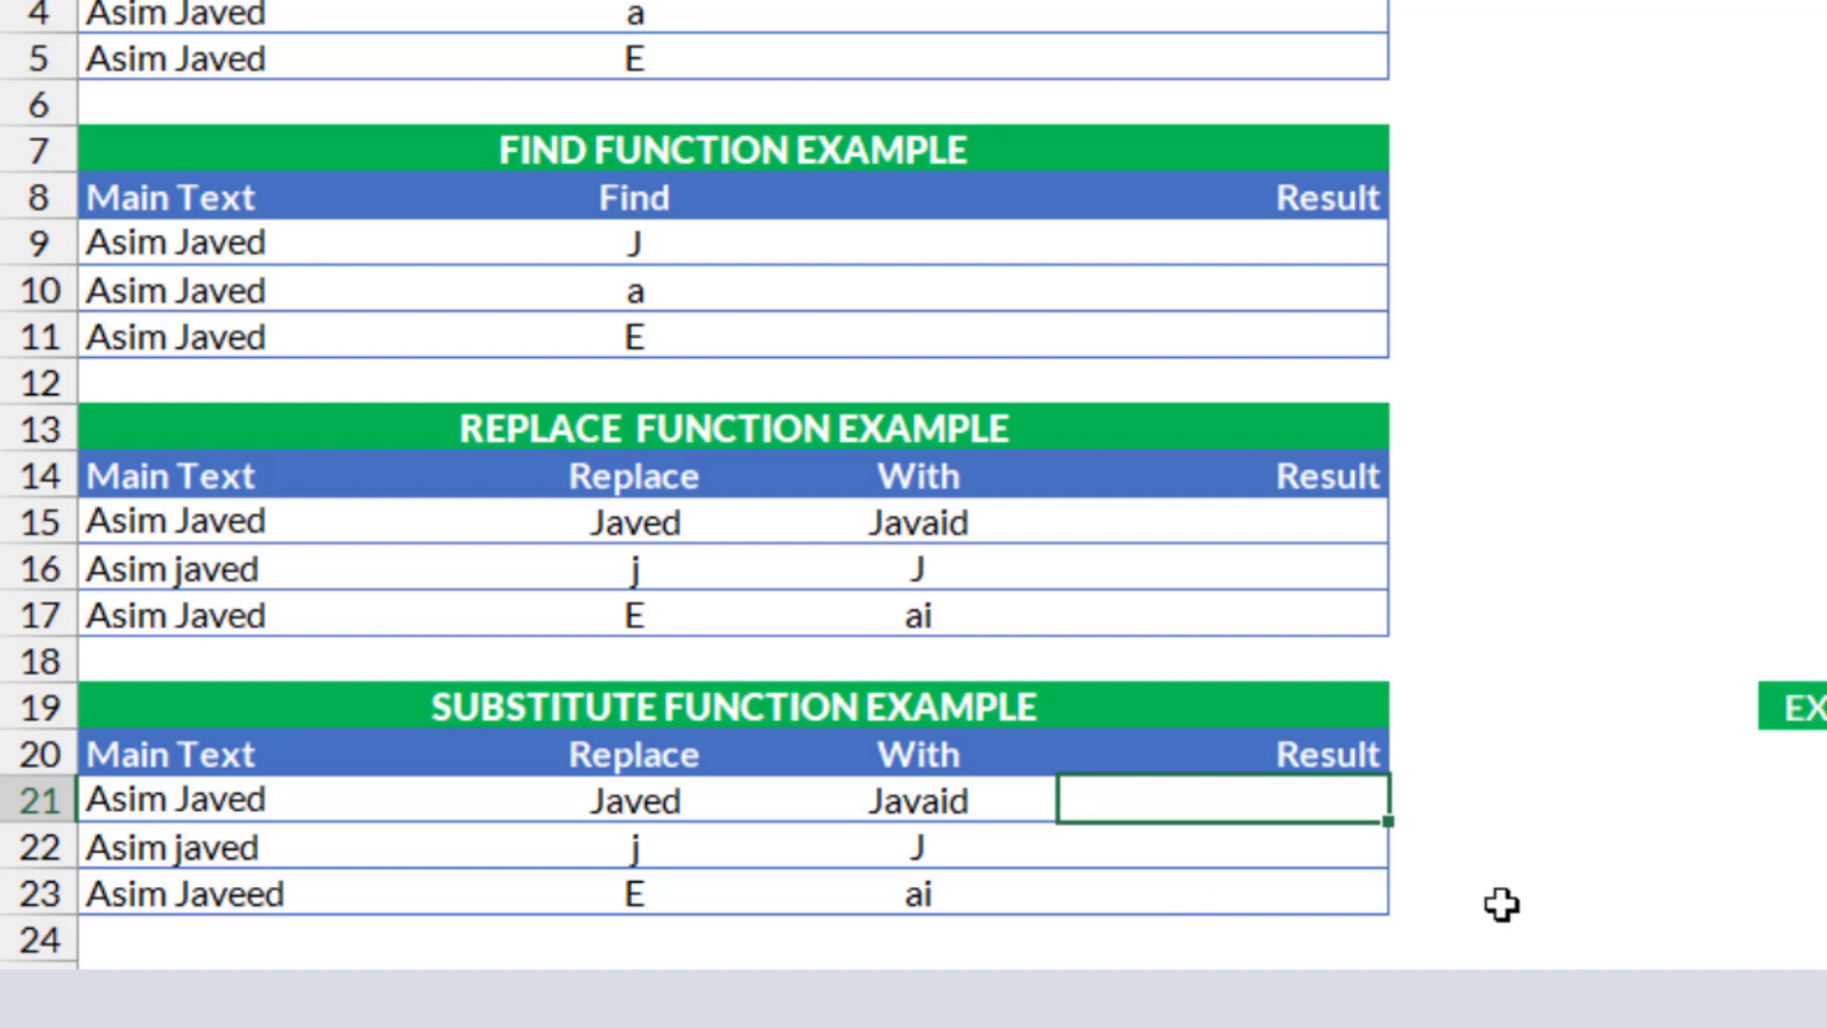
Examine the main text and replacement values in row 23 of the SUBSTITUTE example against the REPLACE example in row 17.
{"action": "key", "text": "Down"}
{"action": "key", "text": "Down"}
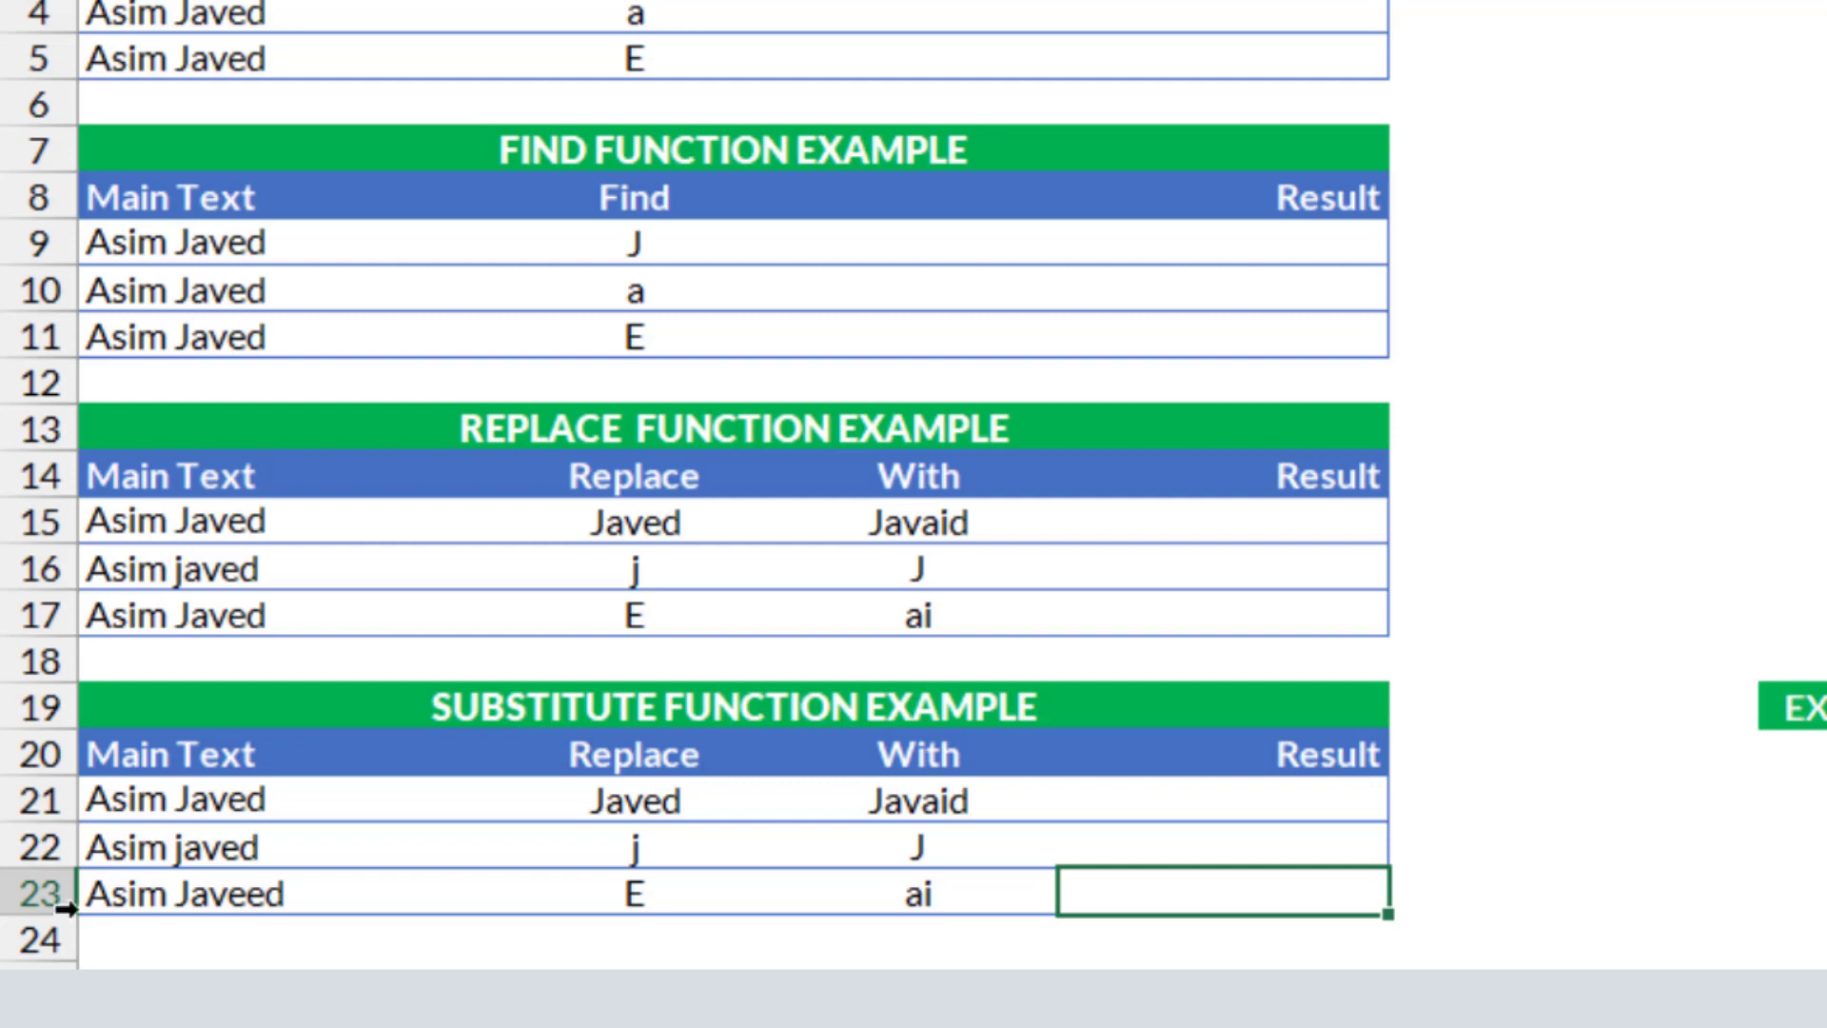
{"action": "left_click", "coordinate": [232, 906]}
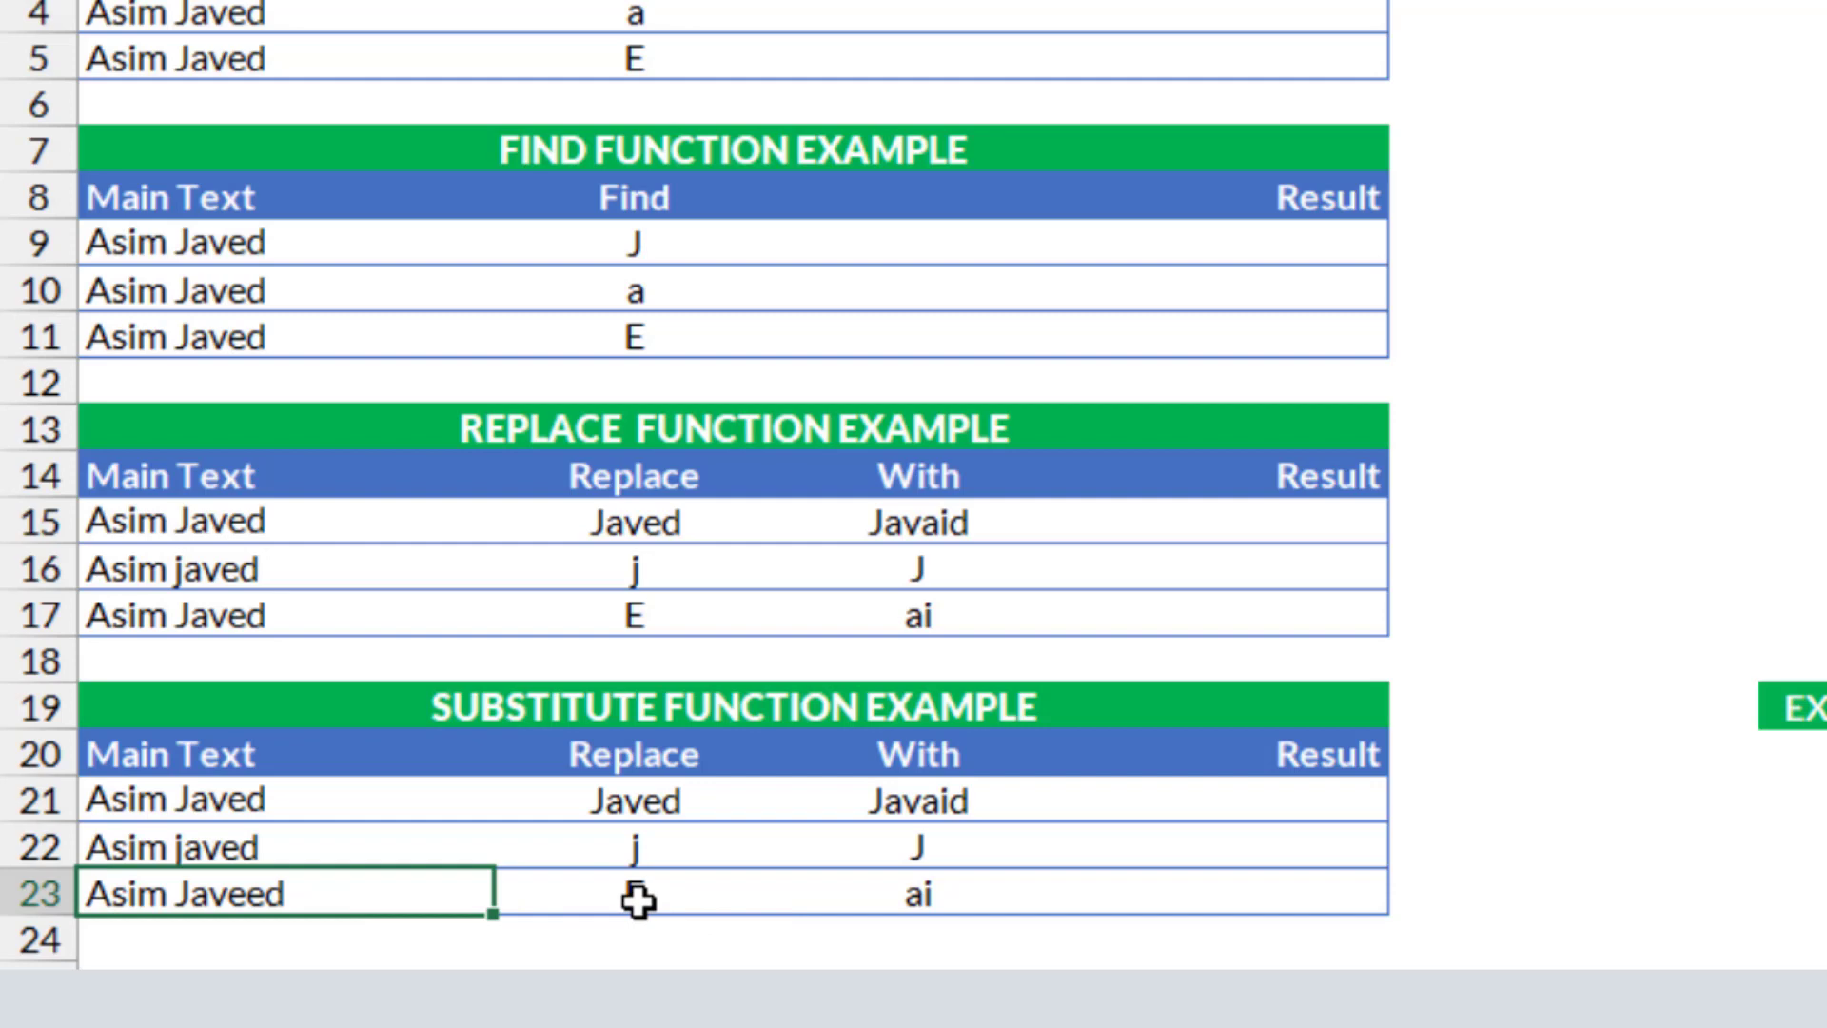
{"action": "left_click", "coordinate": [918, 896]}
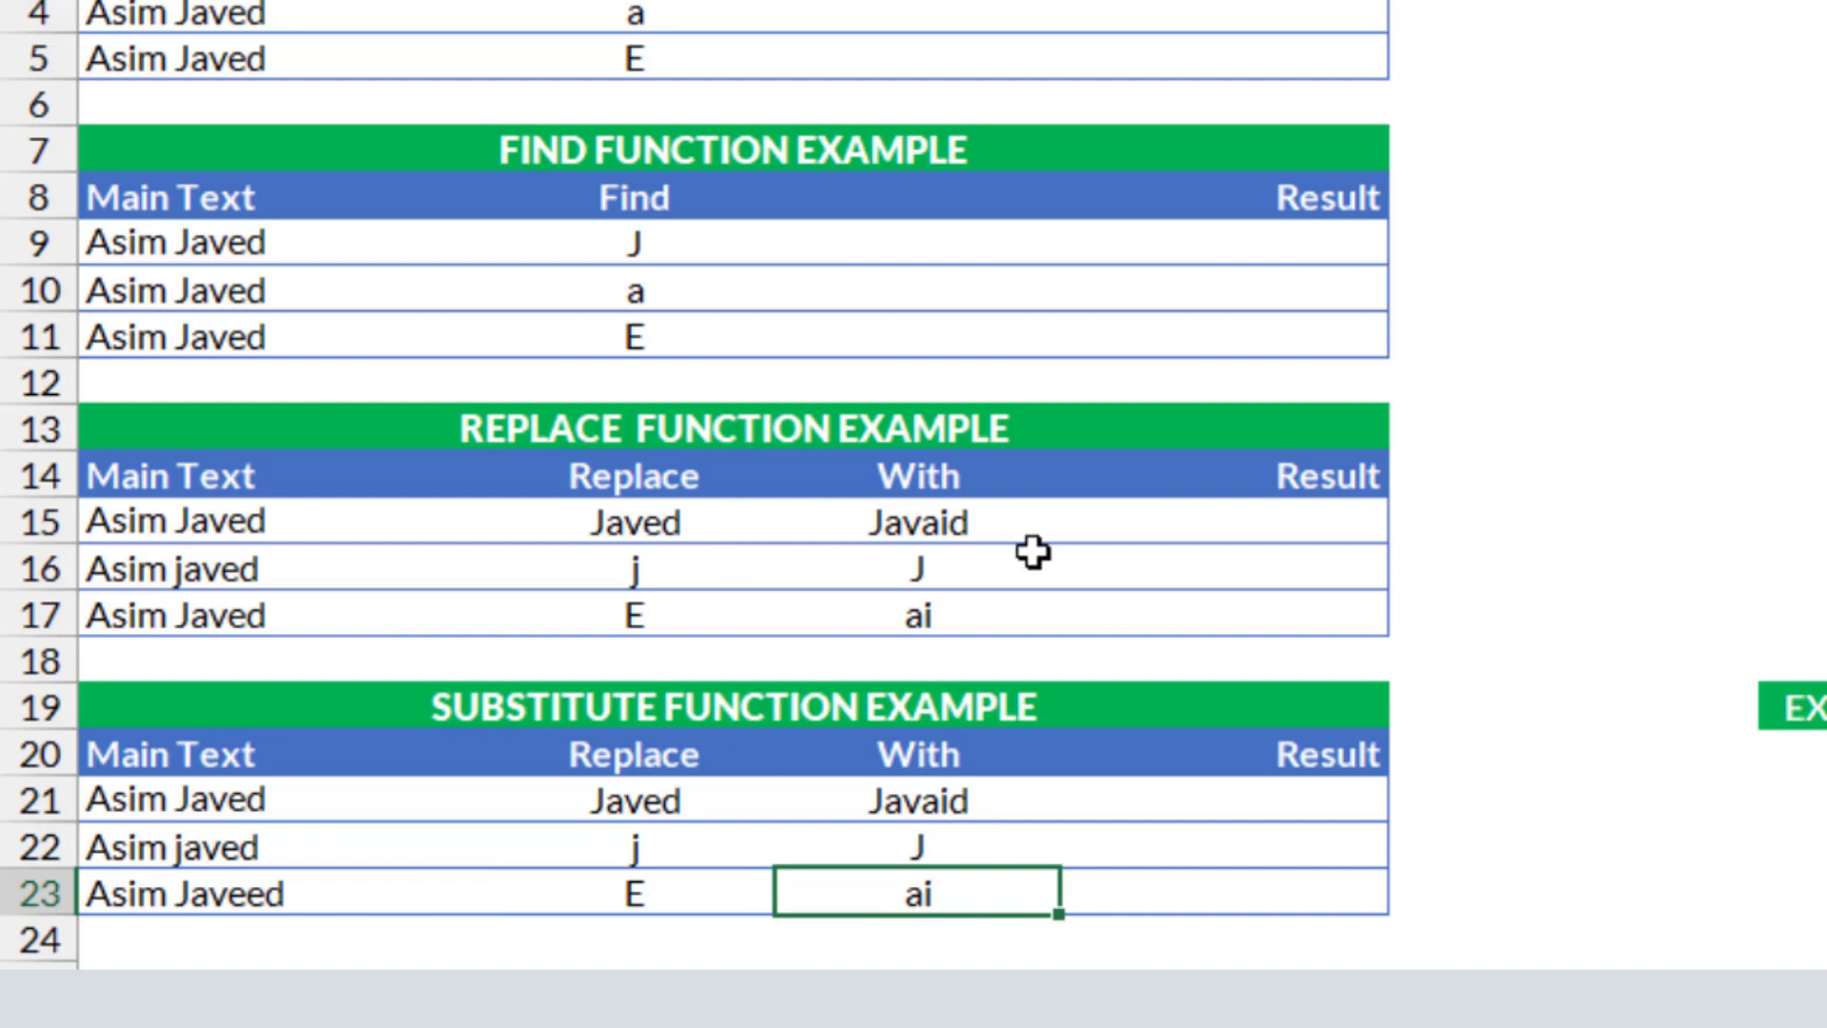
{"action": "left_click", "coordinate": [633, 635]}
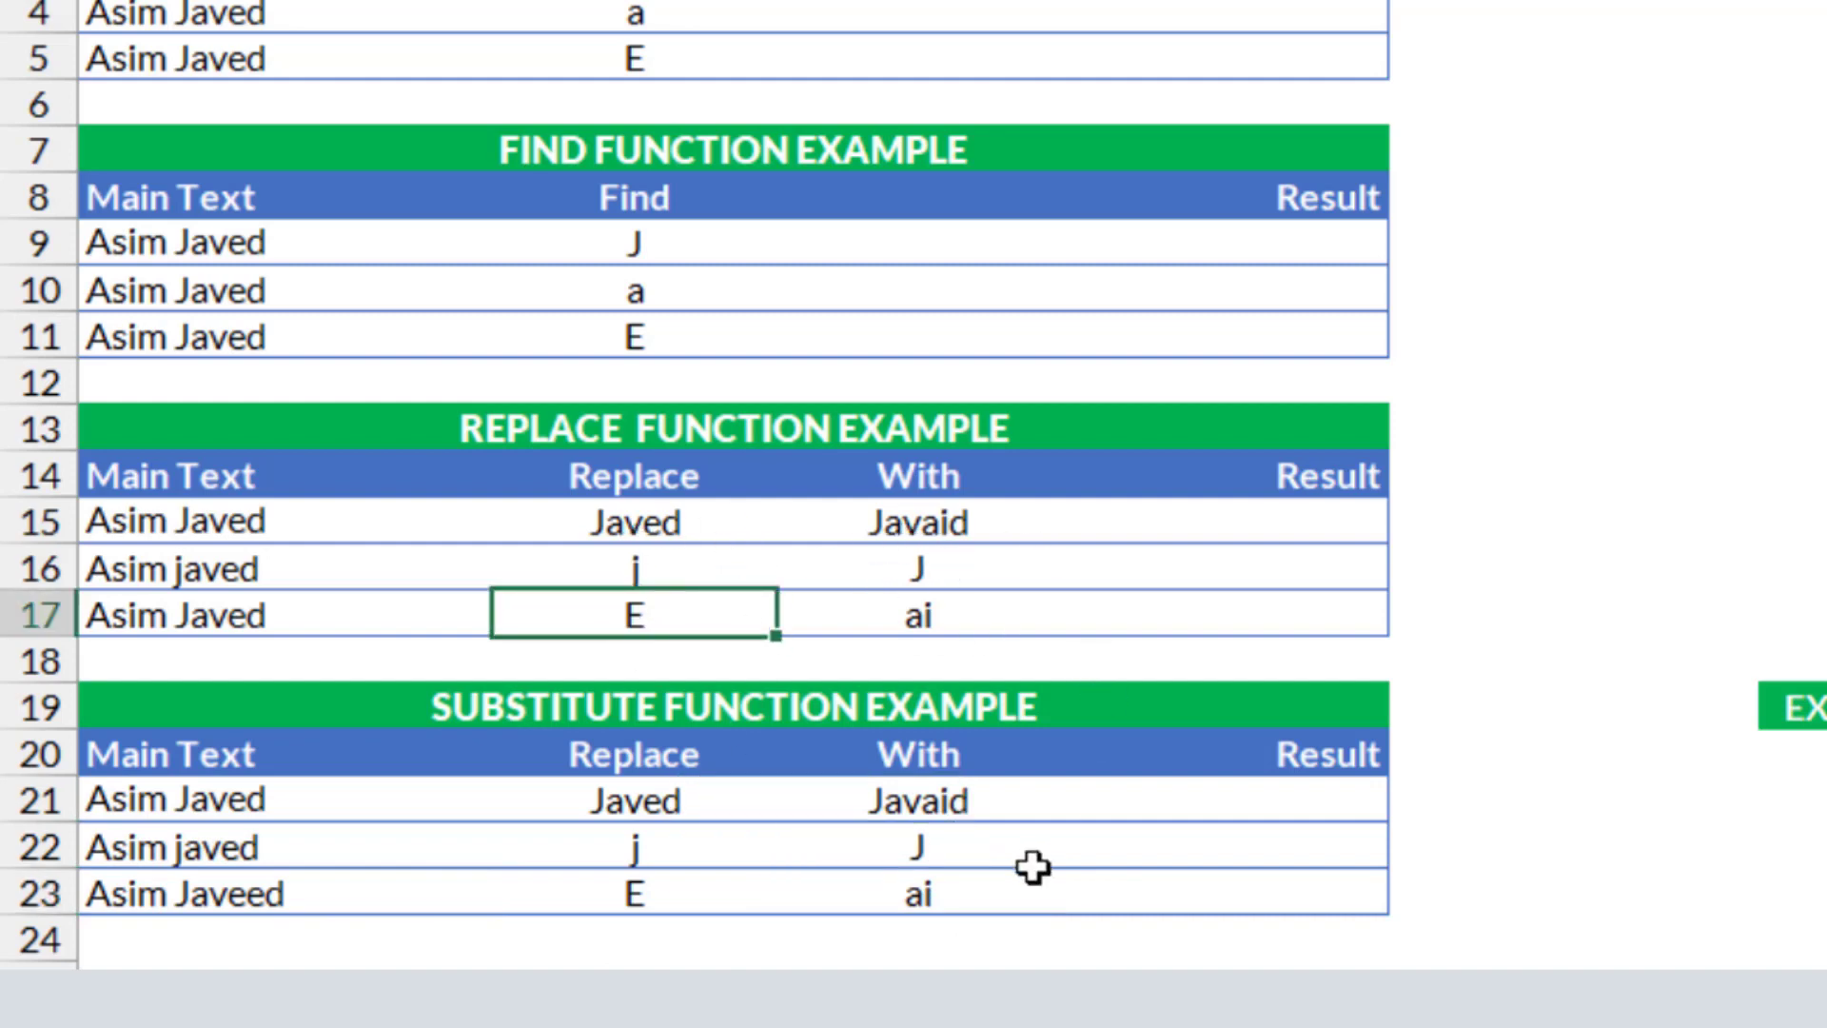
Enter =SUBSTITUTE(A23,B23,C23) in D23 to replace the letter from B23 with the text in C23.
{"action": "left_click", "coordinate": [1355, 890]}
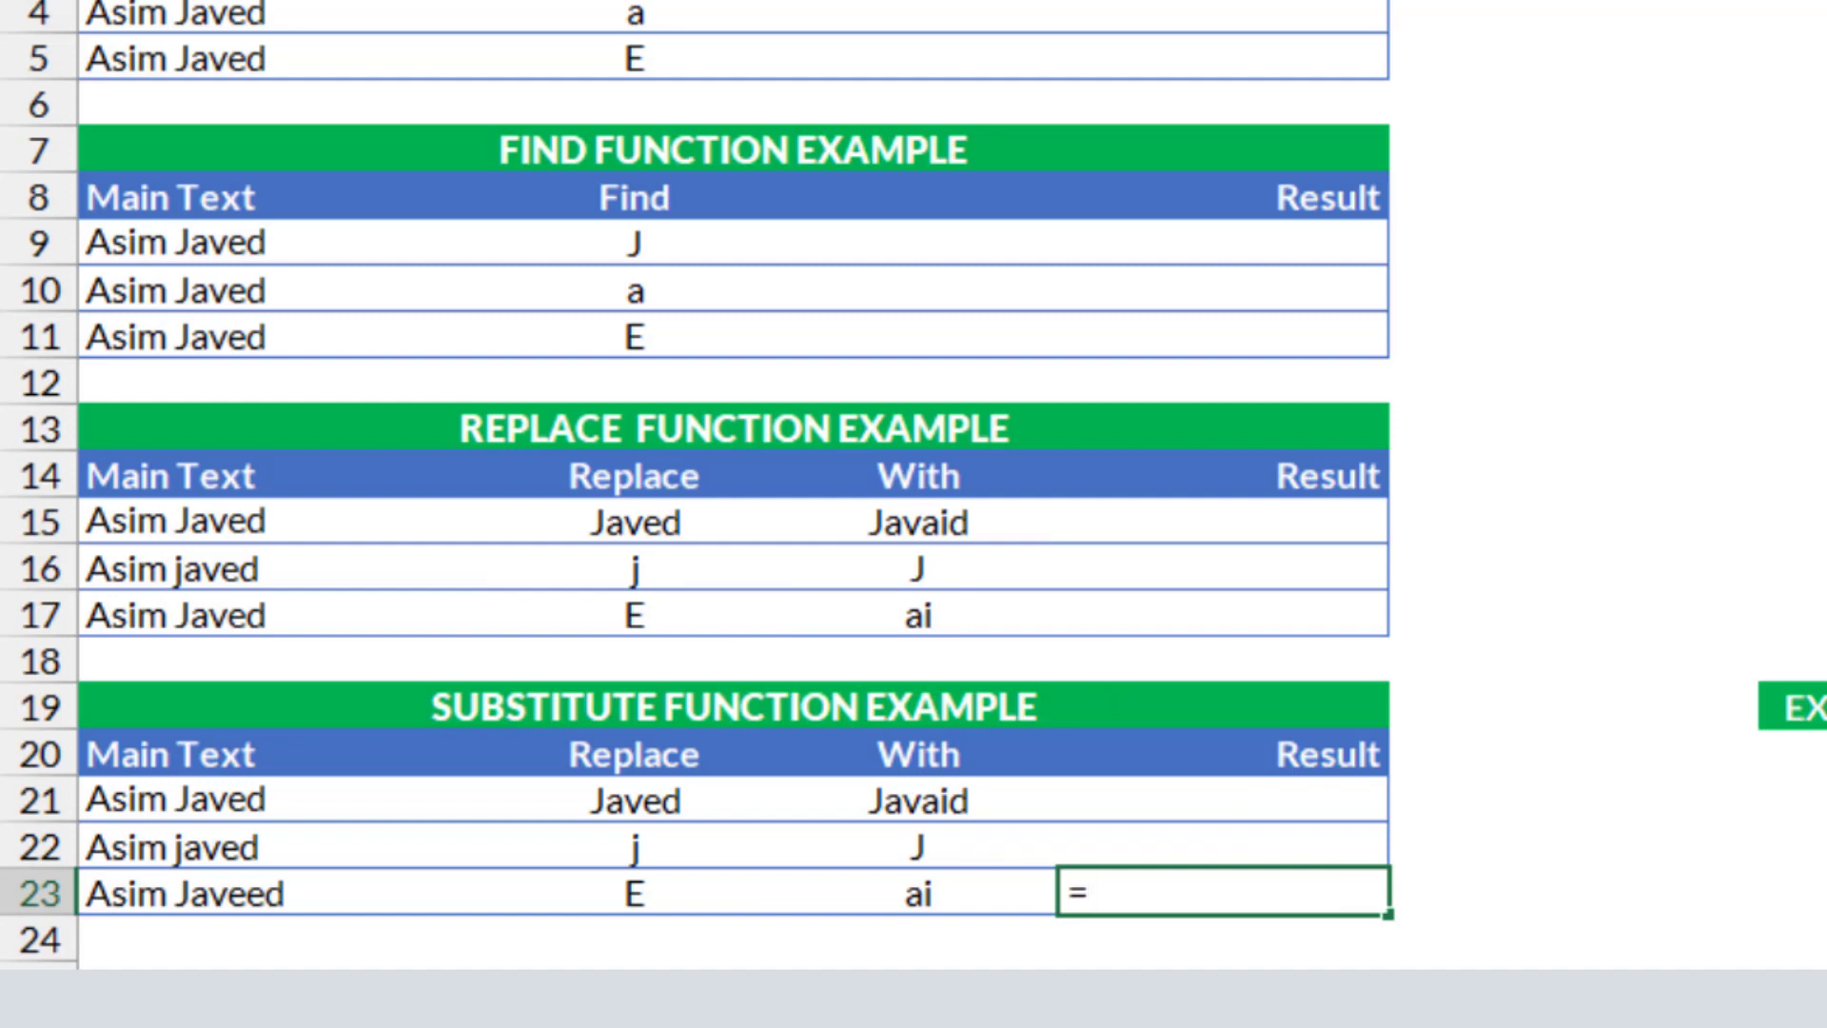
{"action": "type", "text": "=su"}
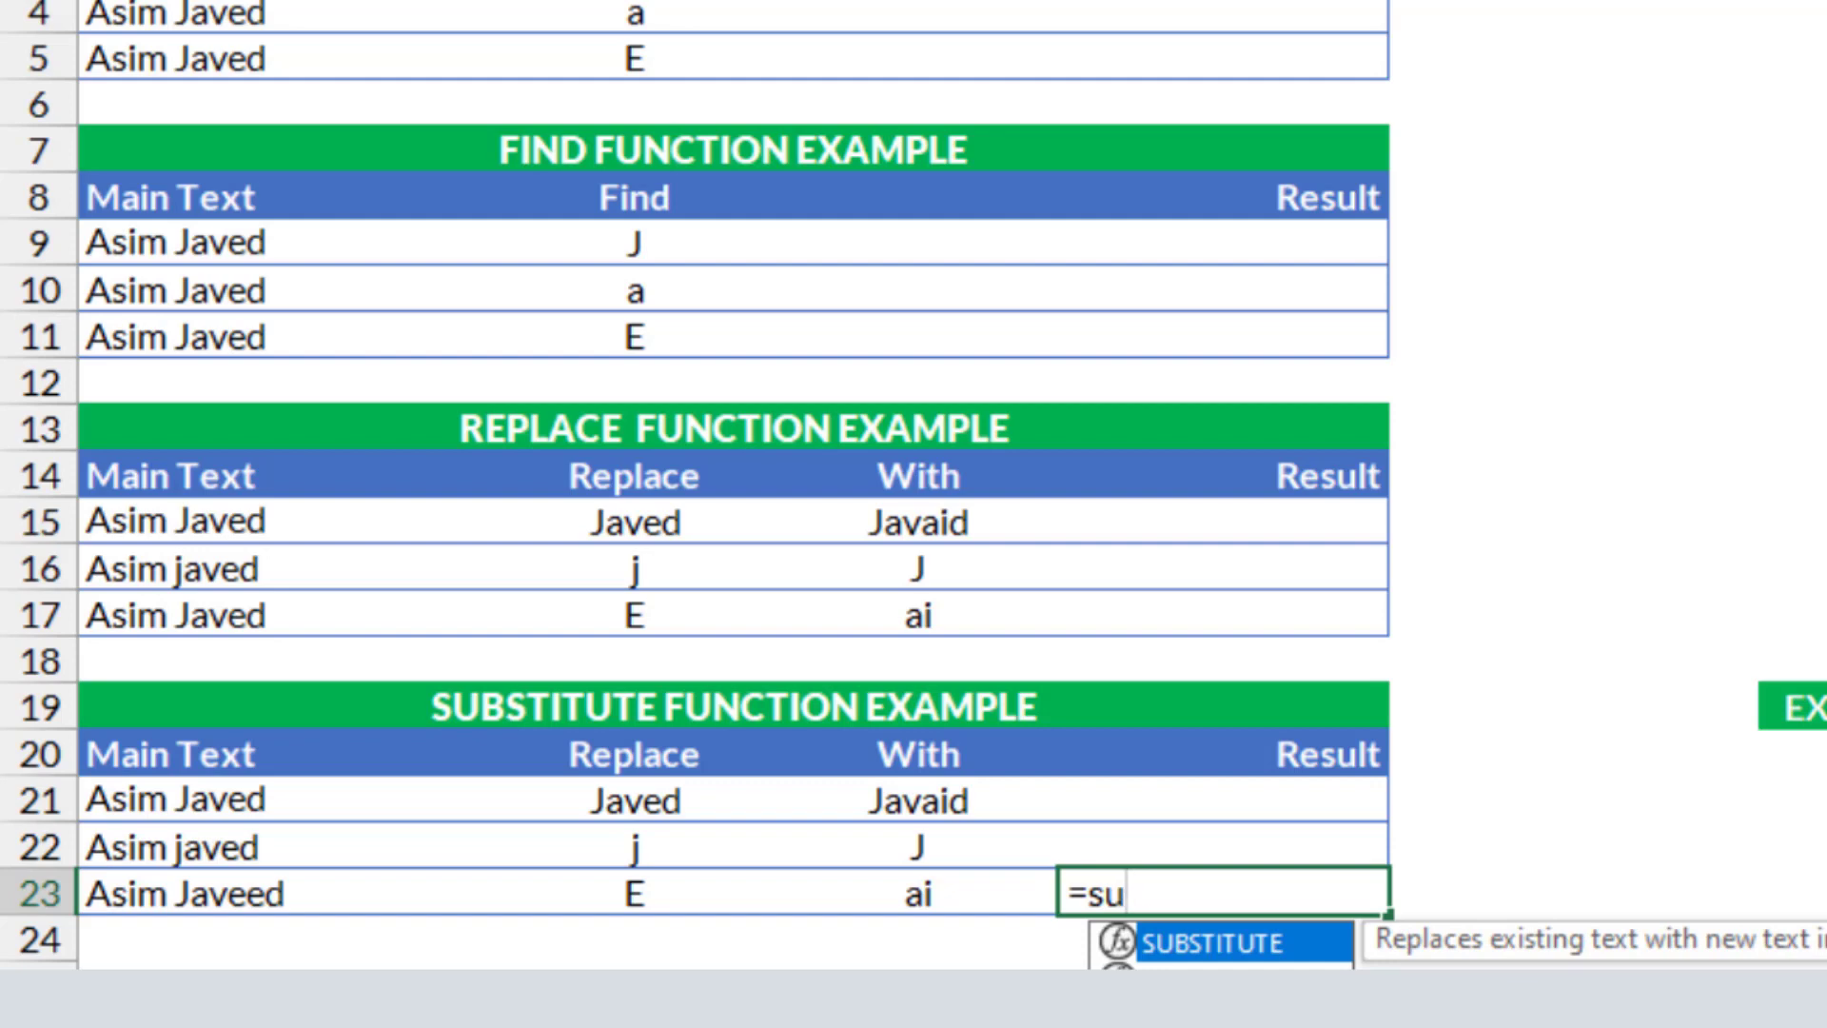
{"action": "key", "text": "Tab"}
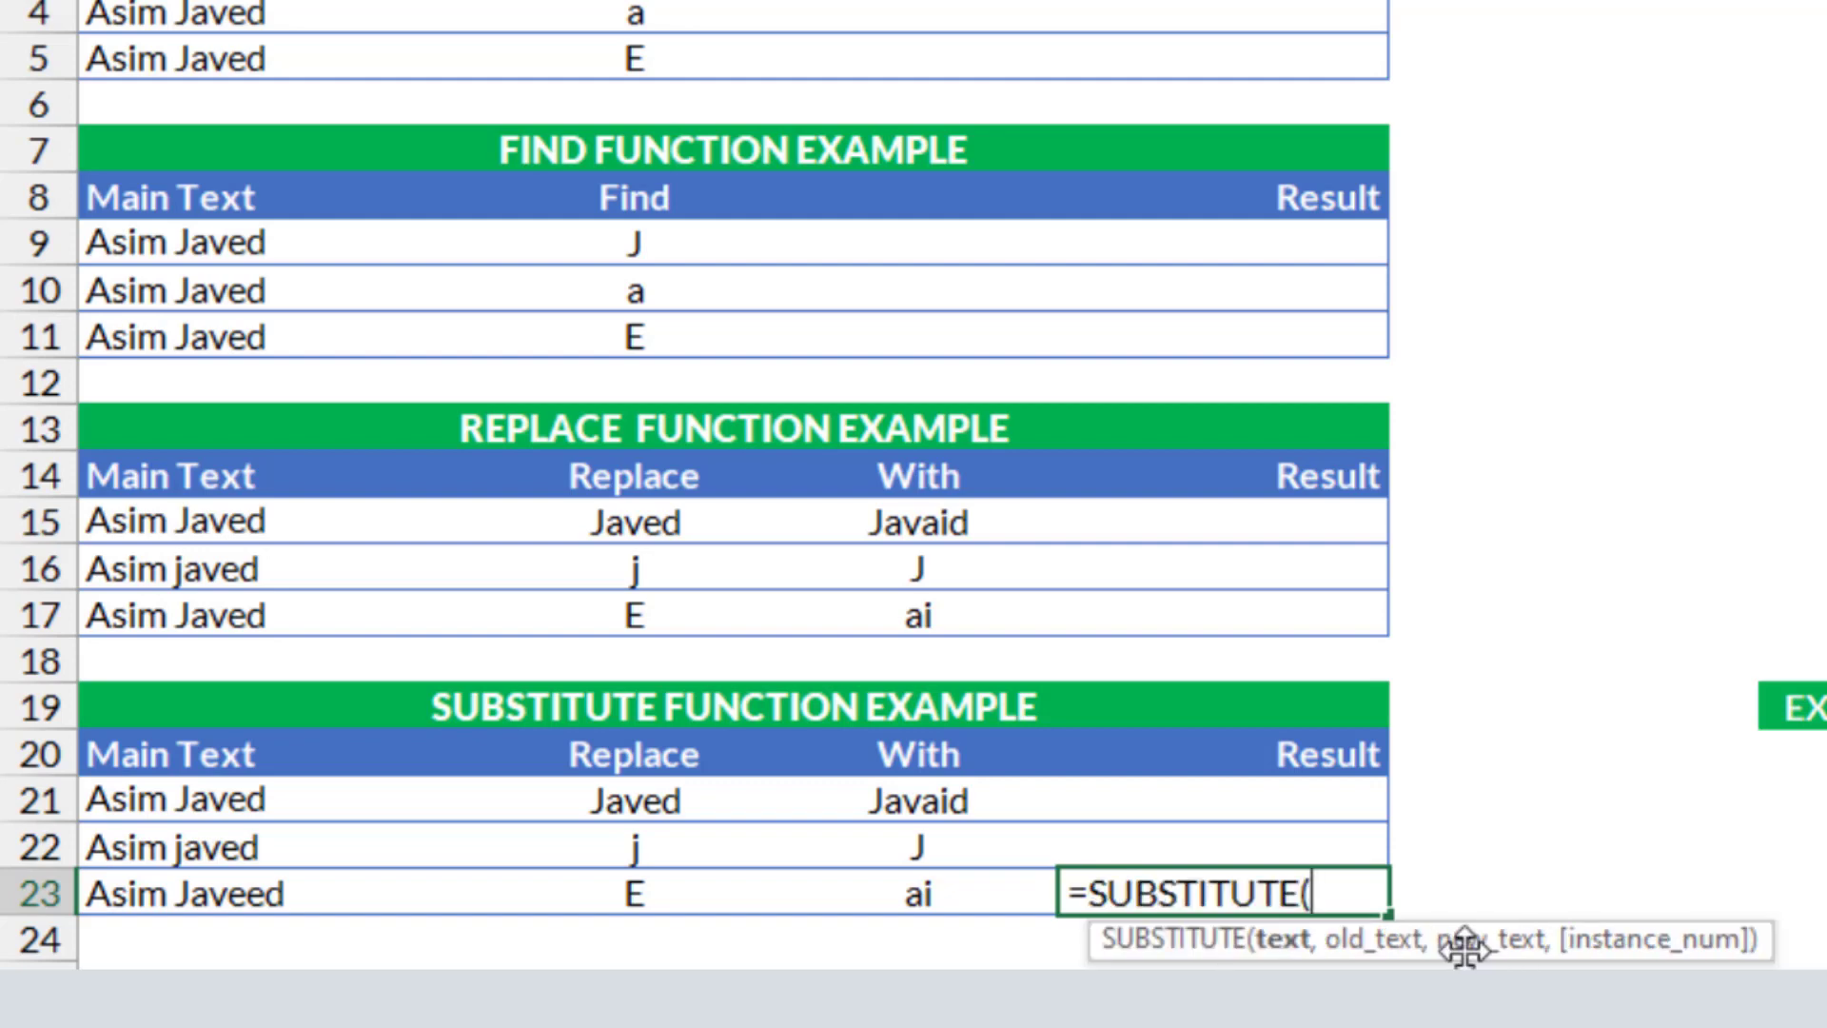
{"action": "left_click_drag", "start_coordinate": [1460, 946], "coordinate": [1817, 895]}
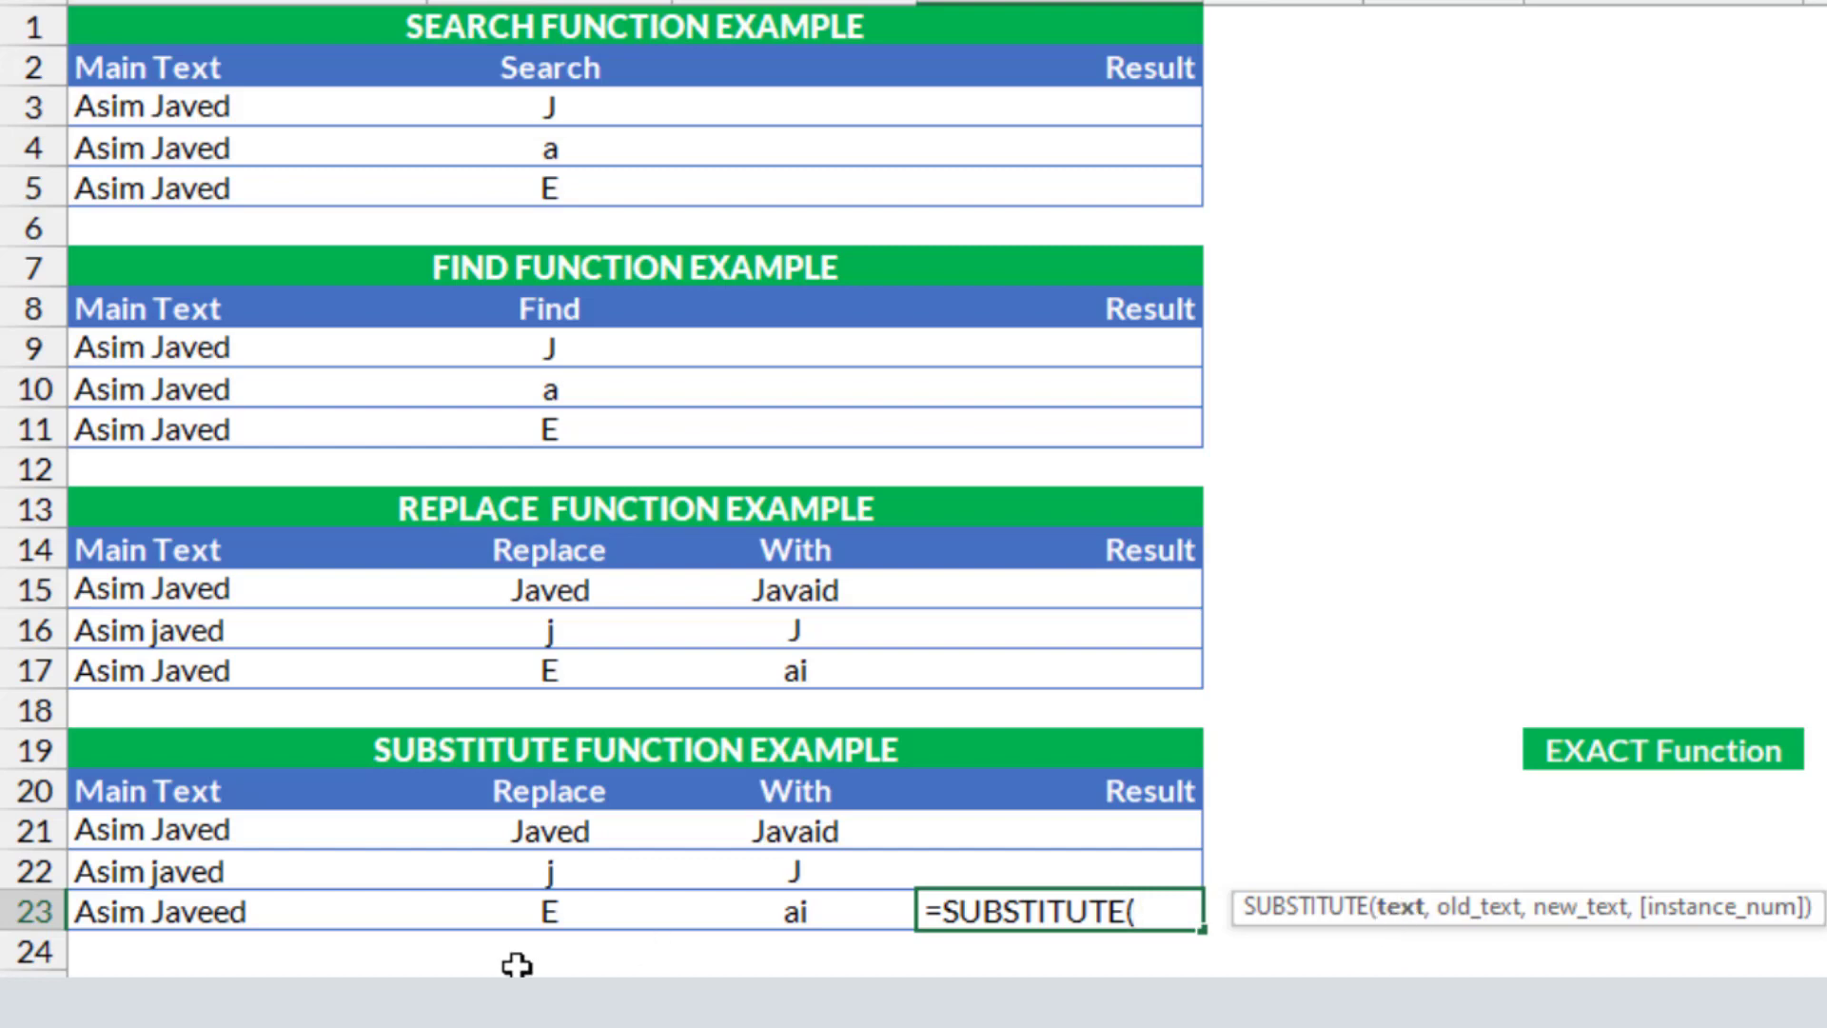
{"action": "left_click", "coordinate": [172, 916]}
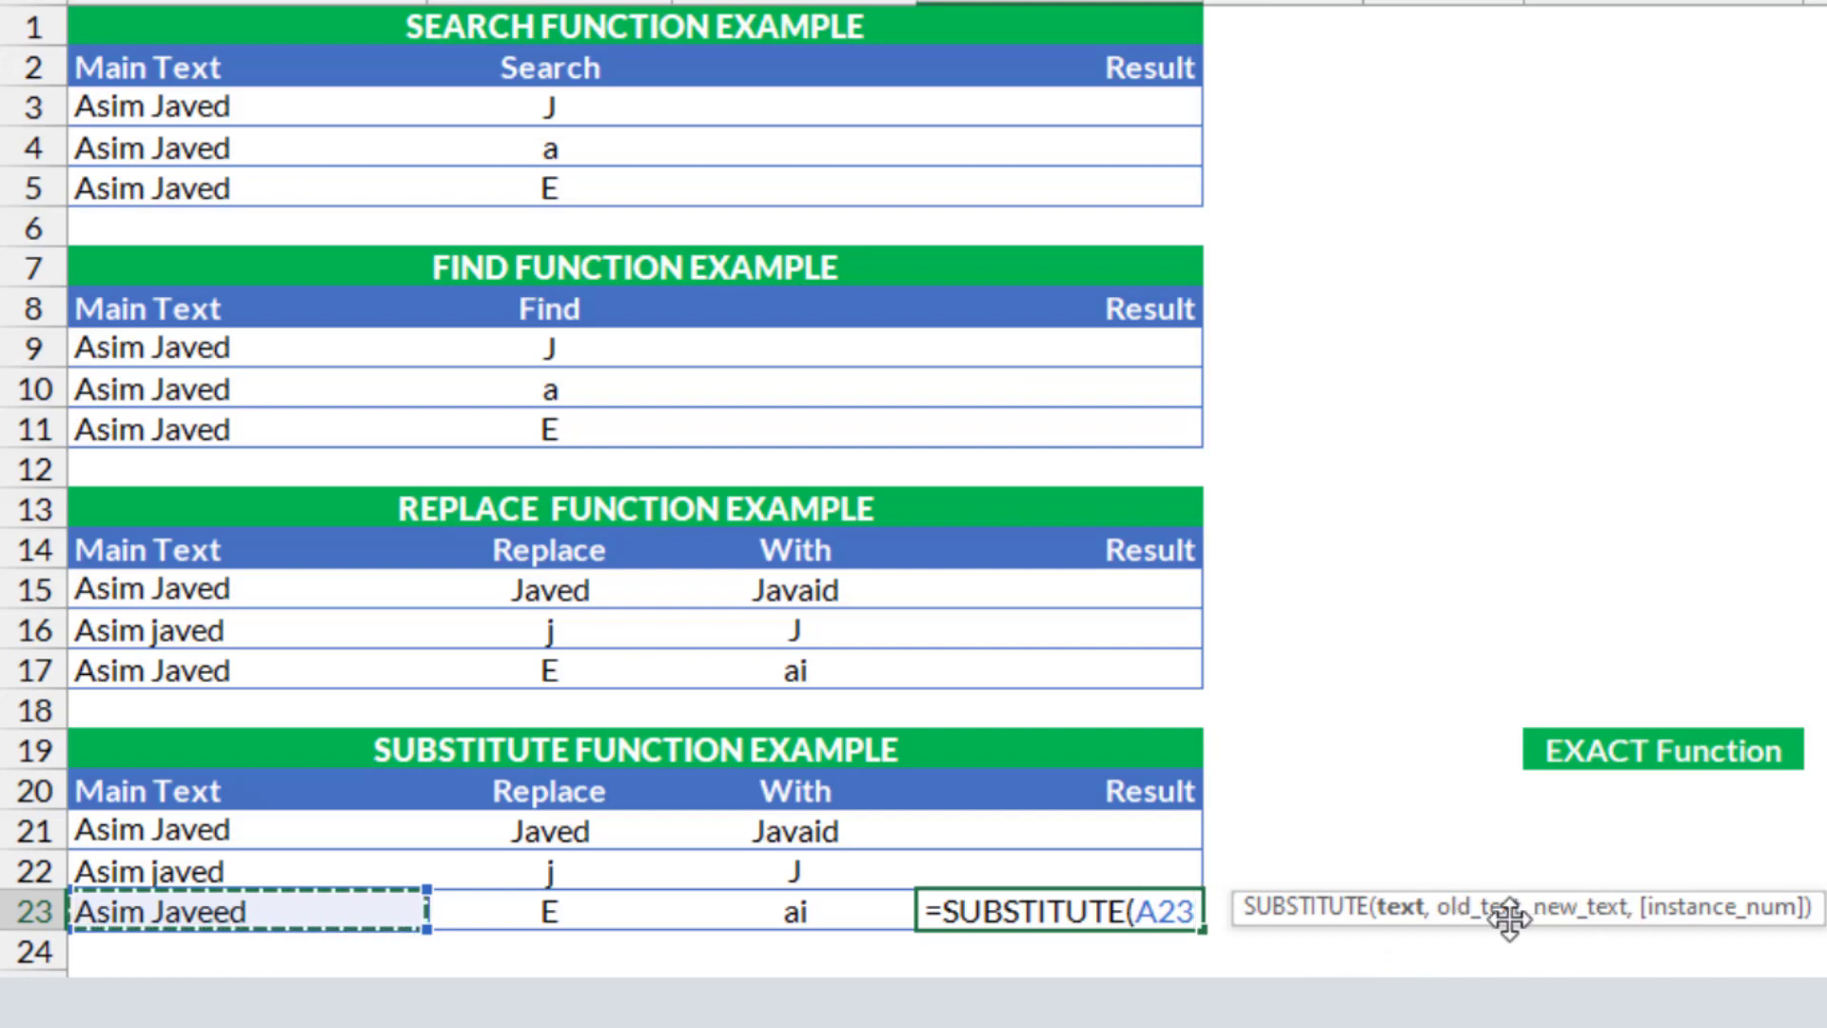
{"action": "left_click", "coordinate": [550, 916]}
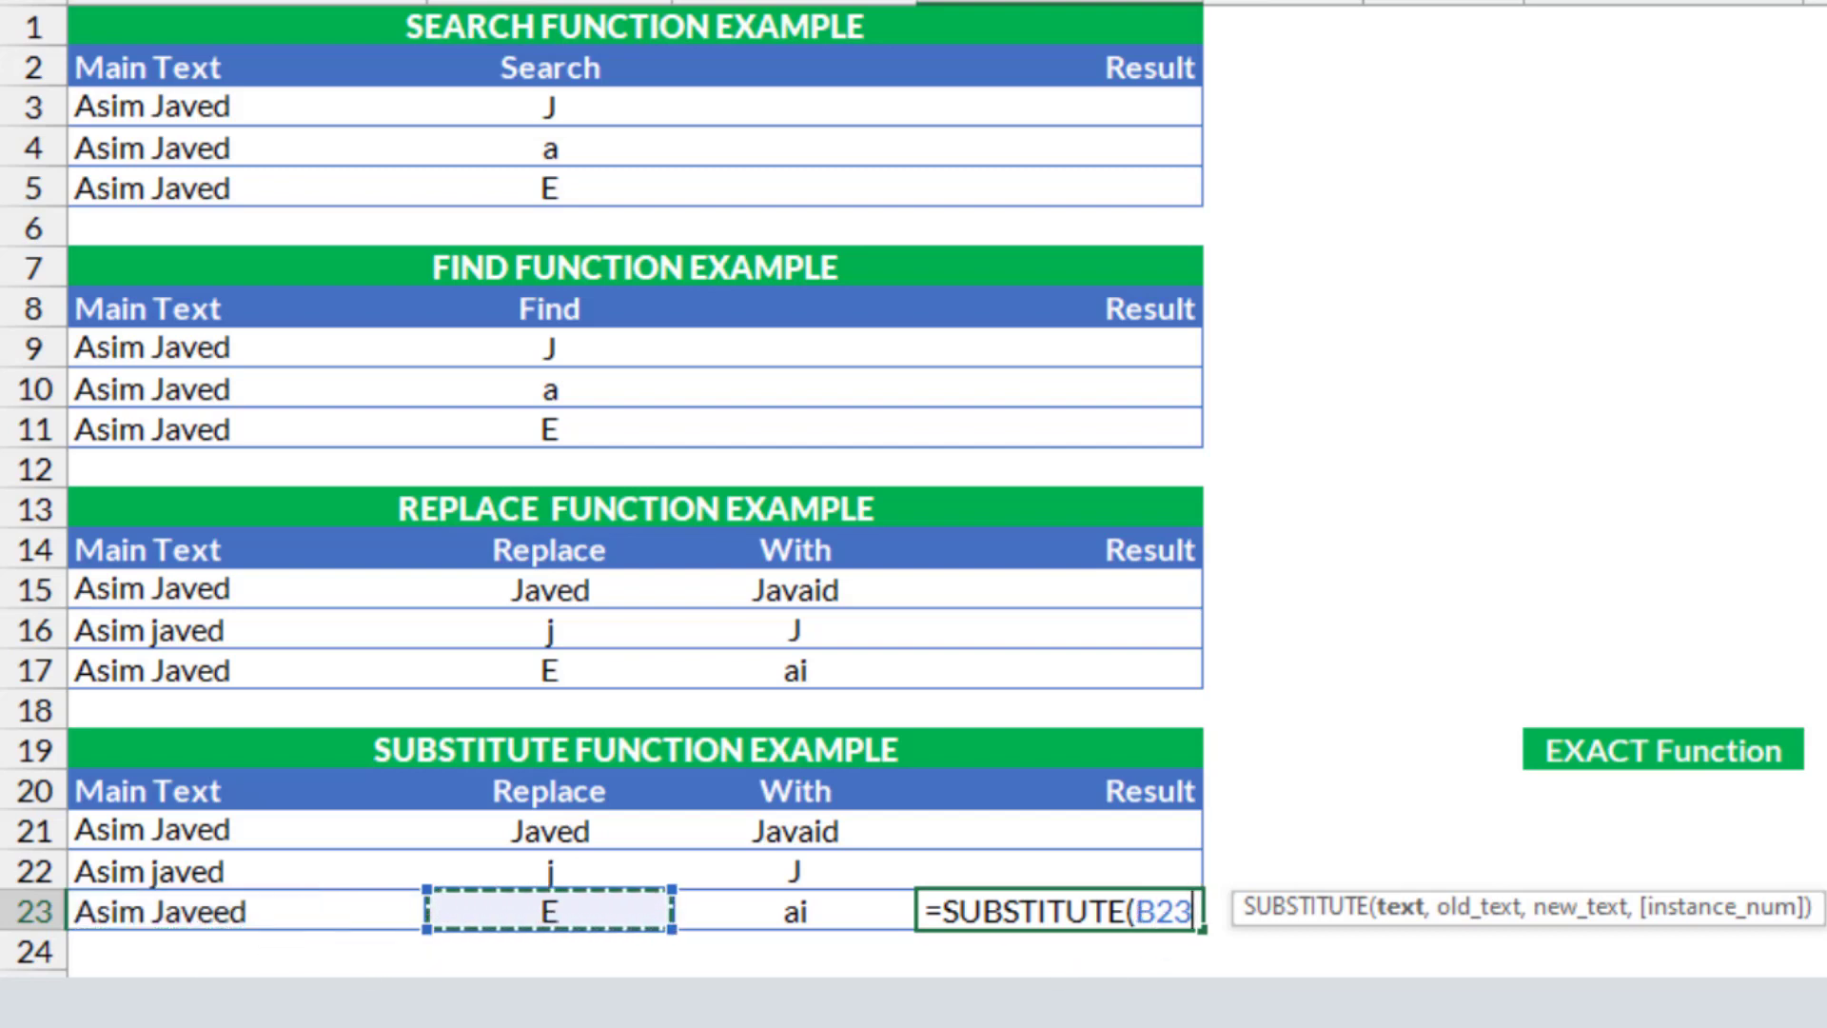
{"action": "left_click", "coordinate": [228, 916]}
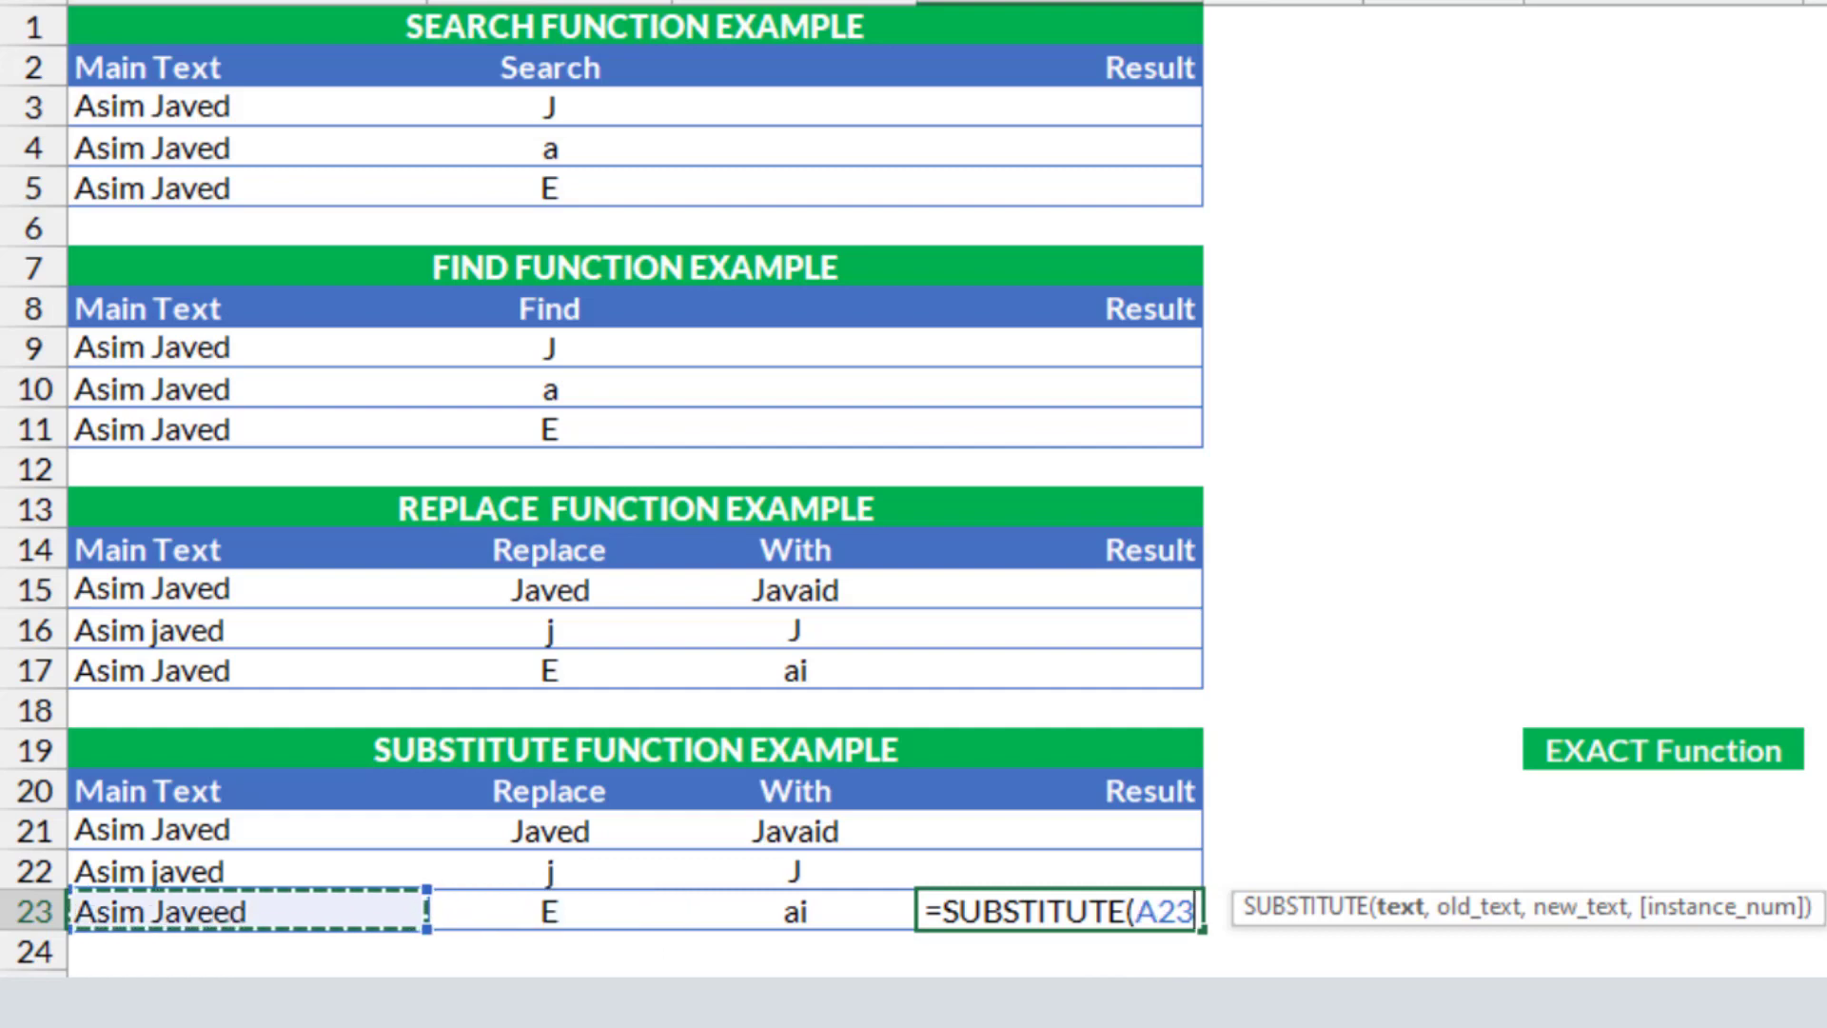
{"action": "type", "text": ","}
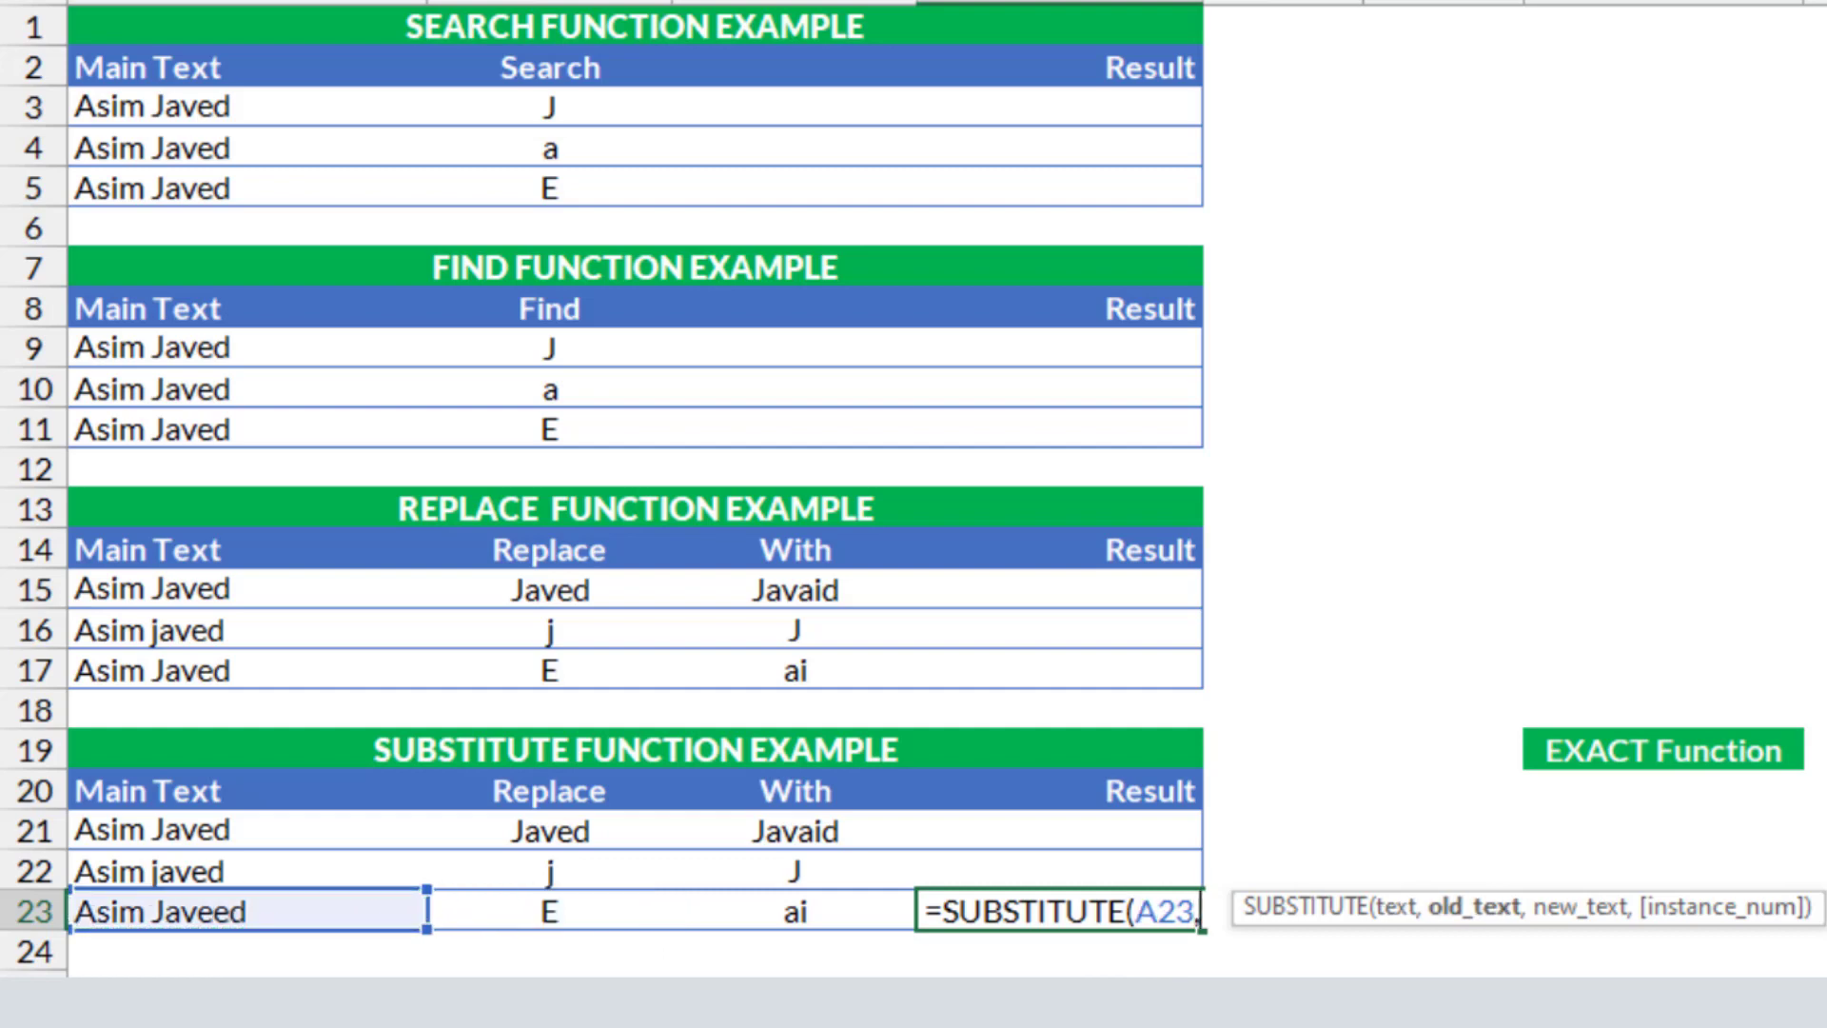
{"action": "left_click", "coordinate": [556, 913]}
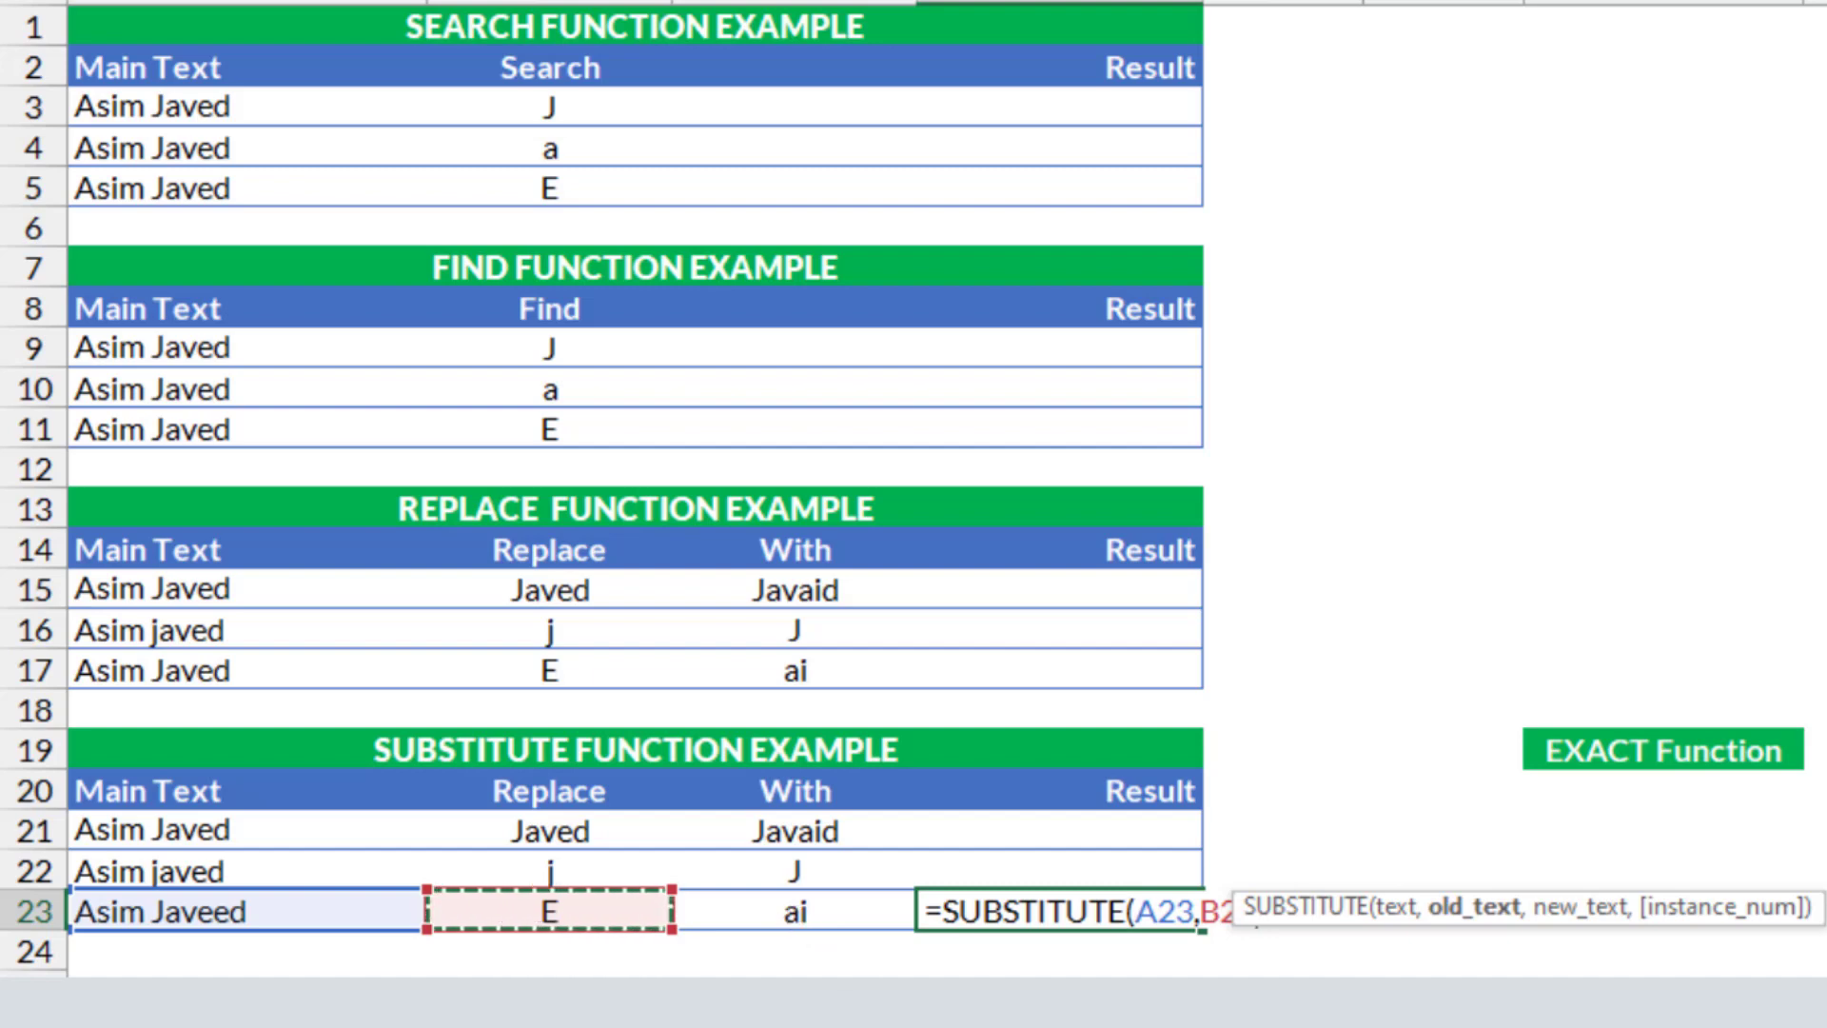
{"action": "type", "text": ","}
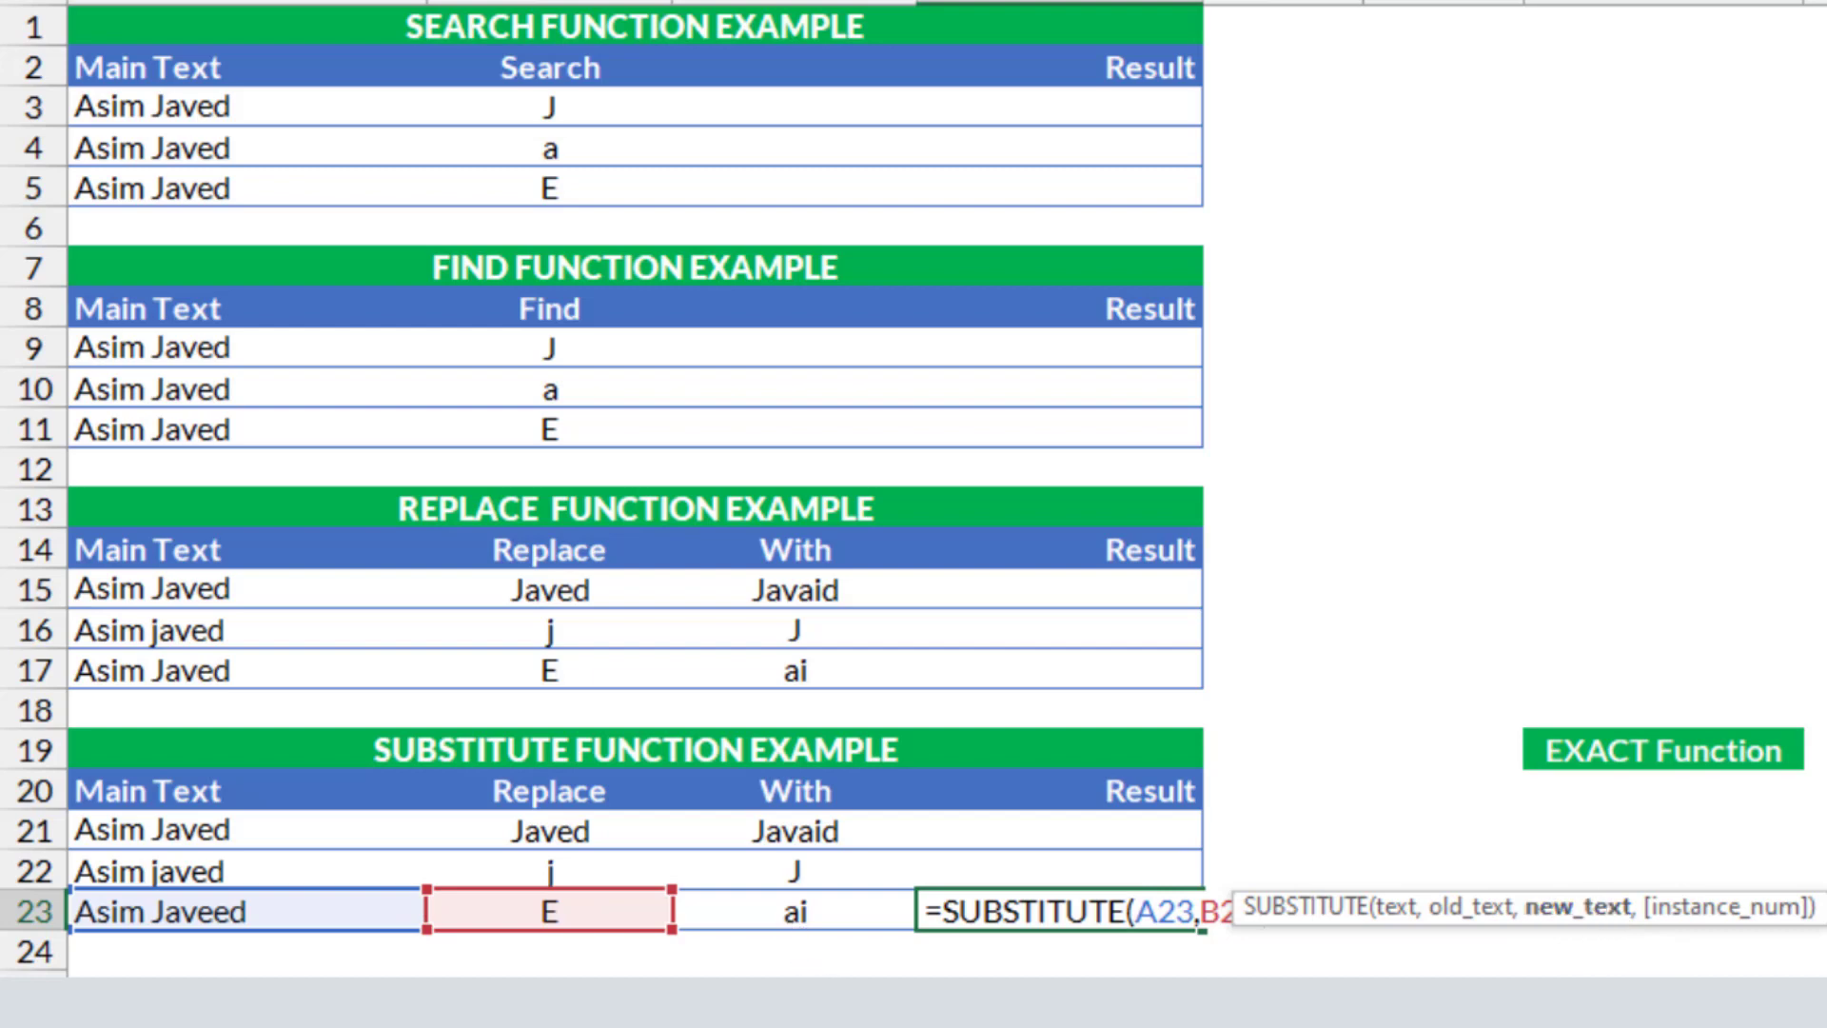
{"action": "left_click", "coordinate": [787, 914]}
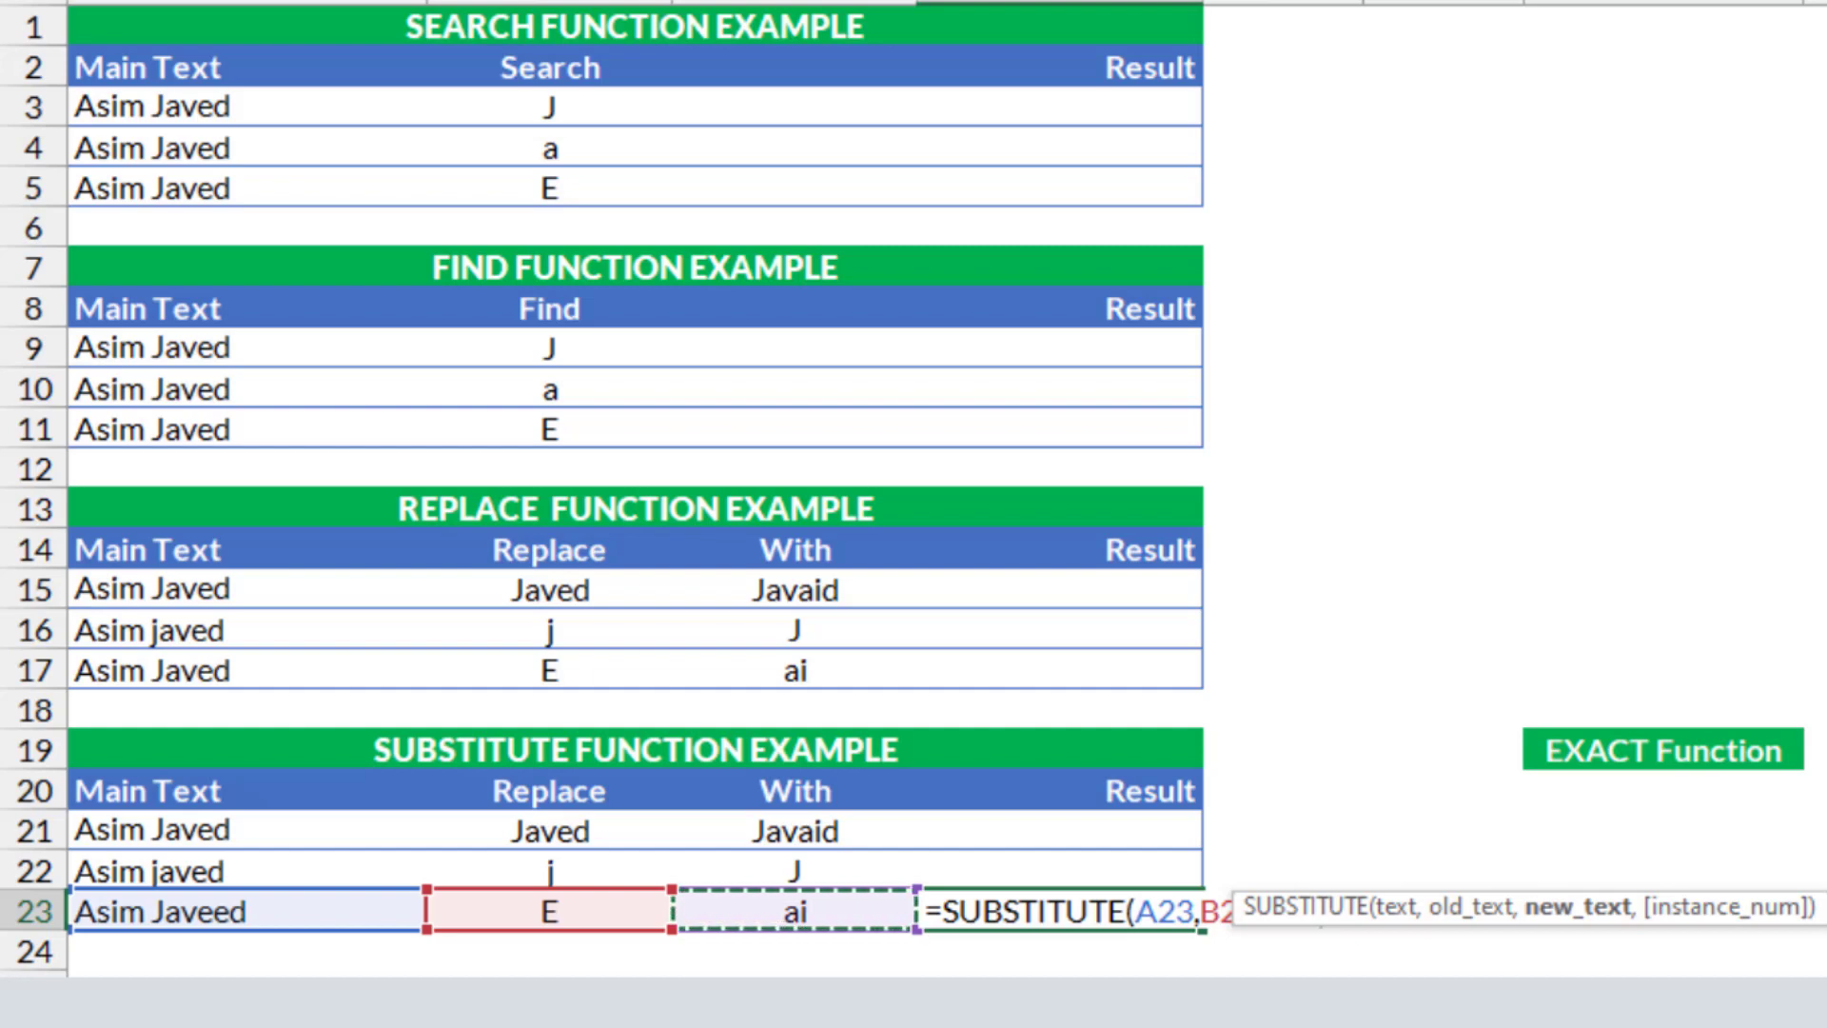
{"action": "type", "text": ")"}
{"action": "key", "text": "Return"}
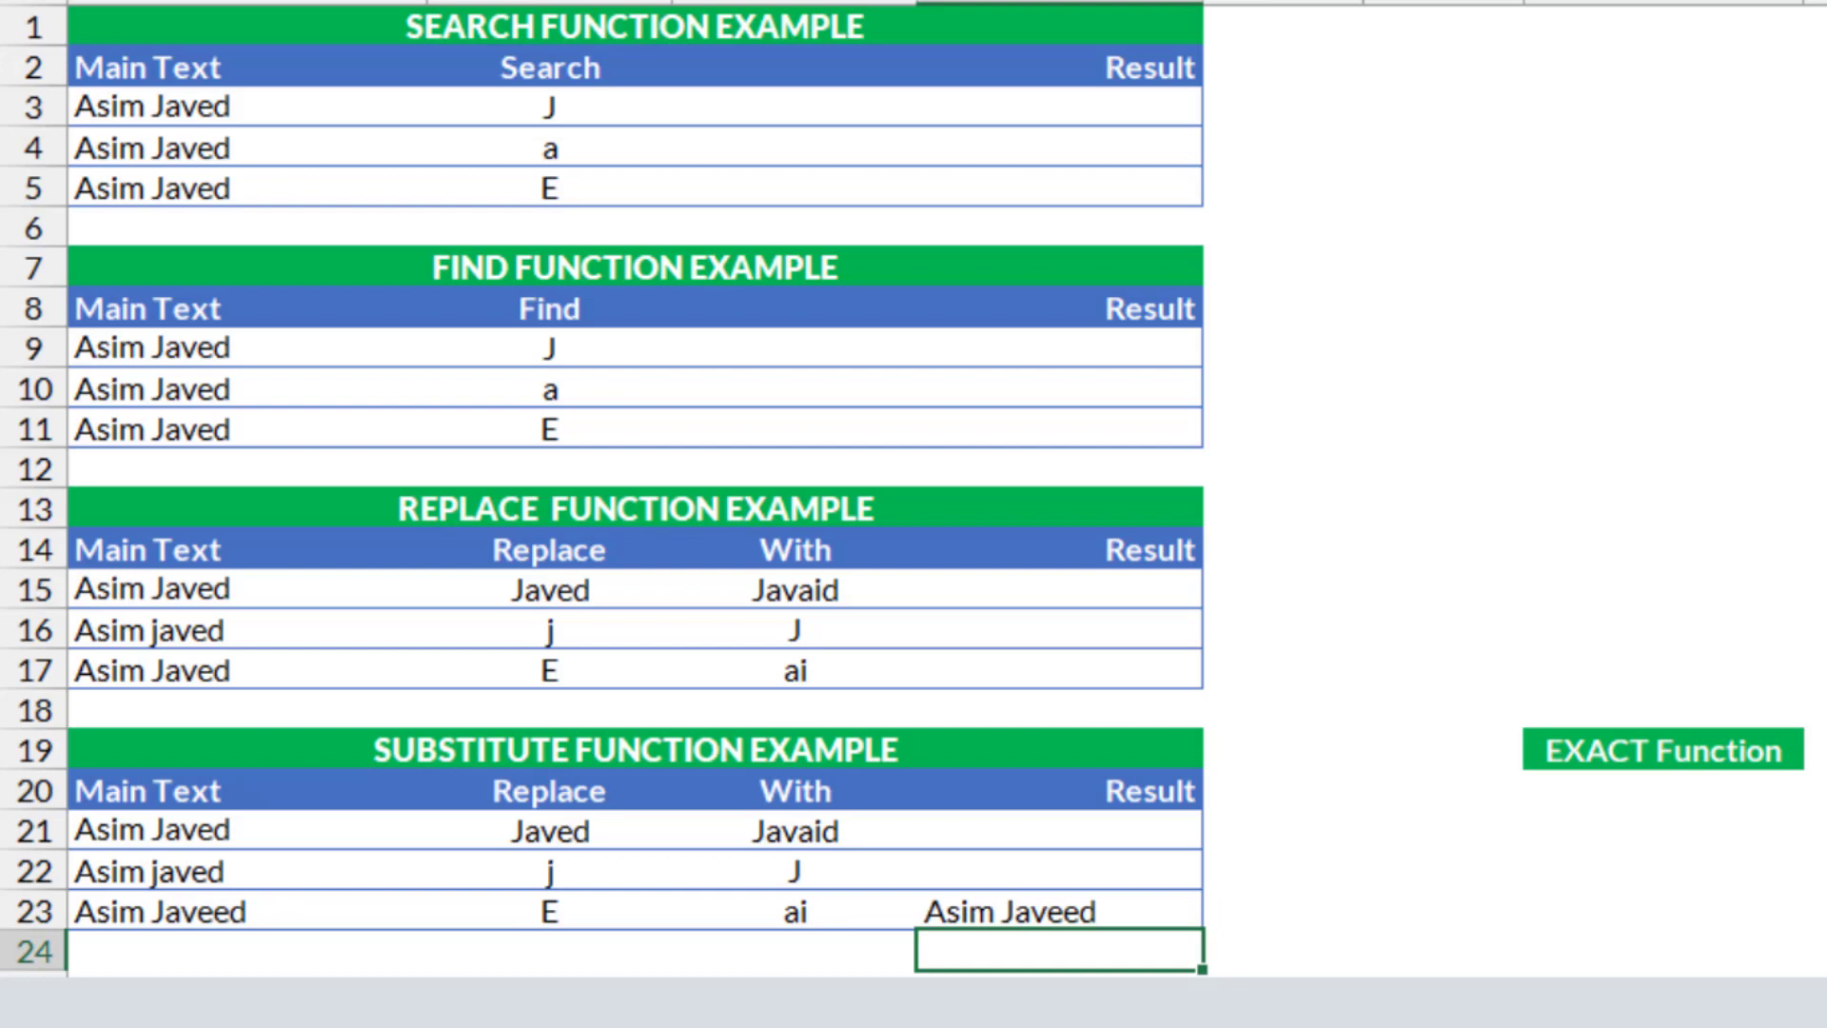
Compare the SUBSTITUTE result in D23 with the main text in A23 and the letter case of B23 and B17.
{"action": "left_click", "coordinate": [1101, 914]}
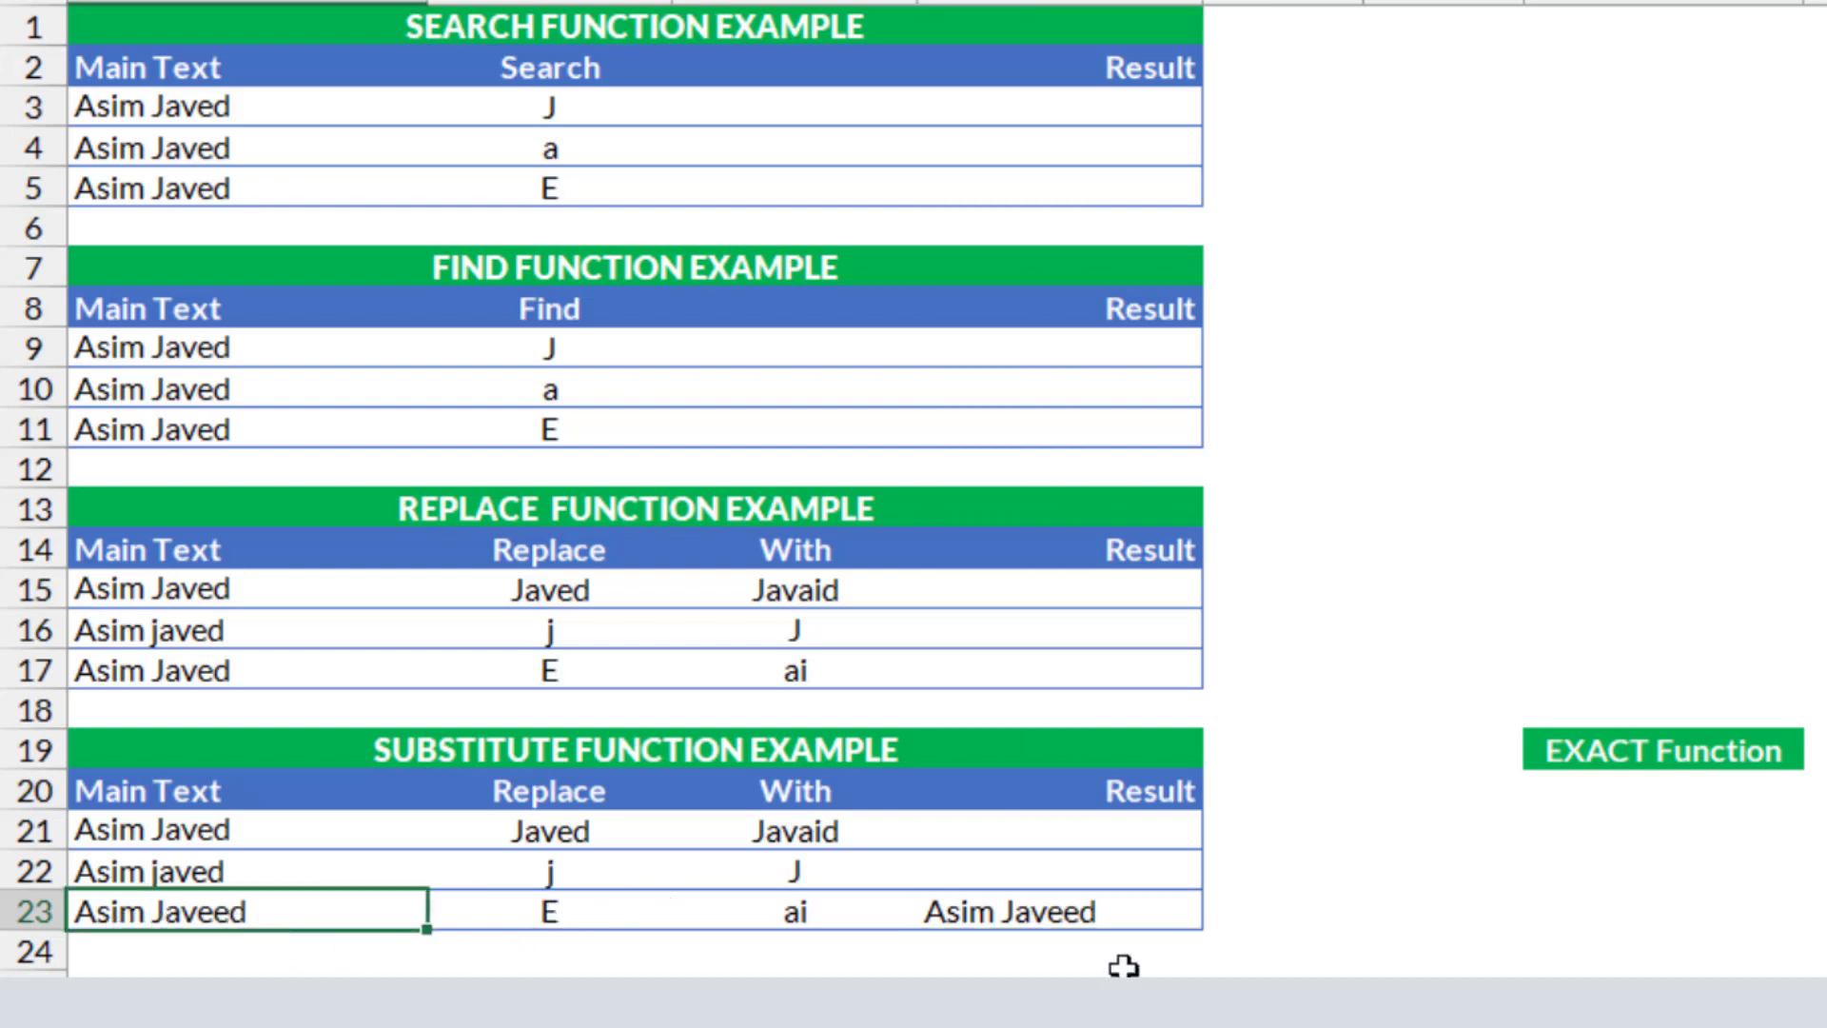
{"action": "left_click", "coordinate": [1060, 907]}
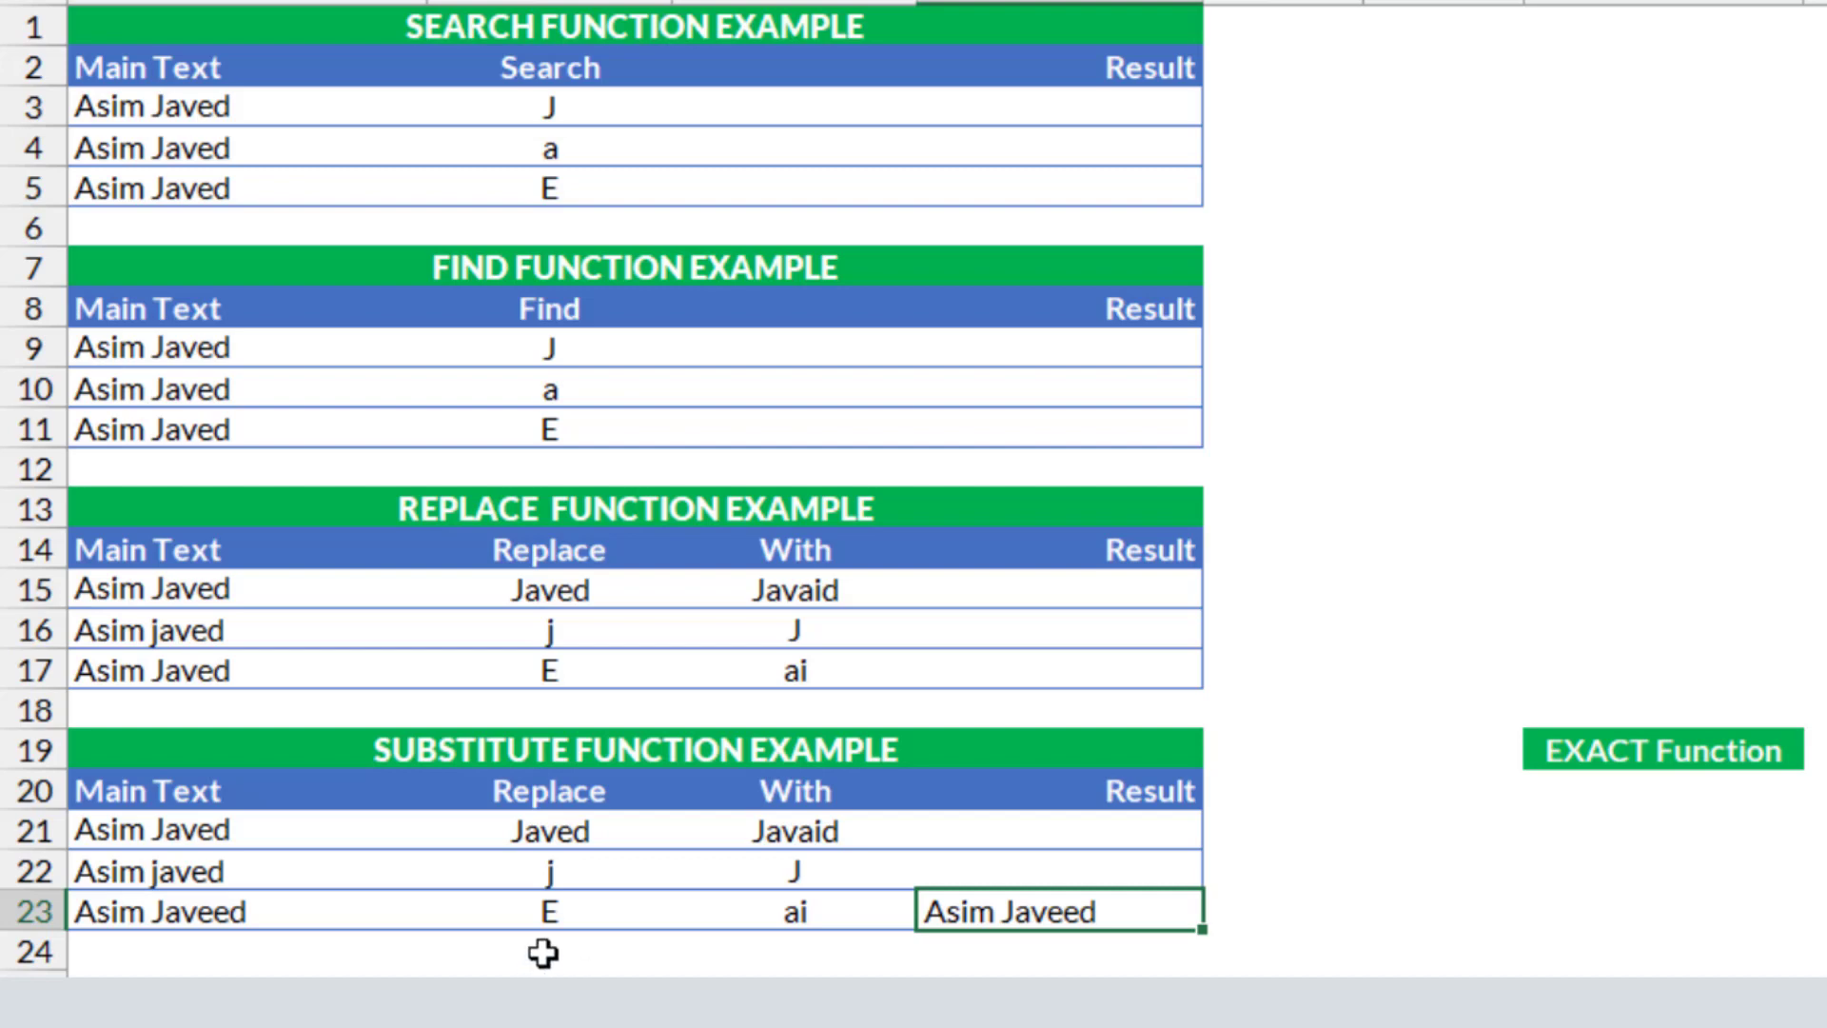
{"action": "left_click", "coordinate": [547, 915]}
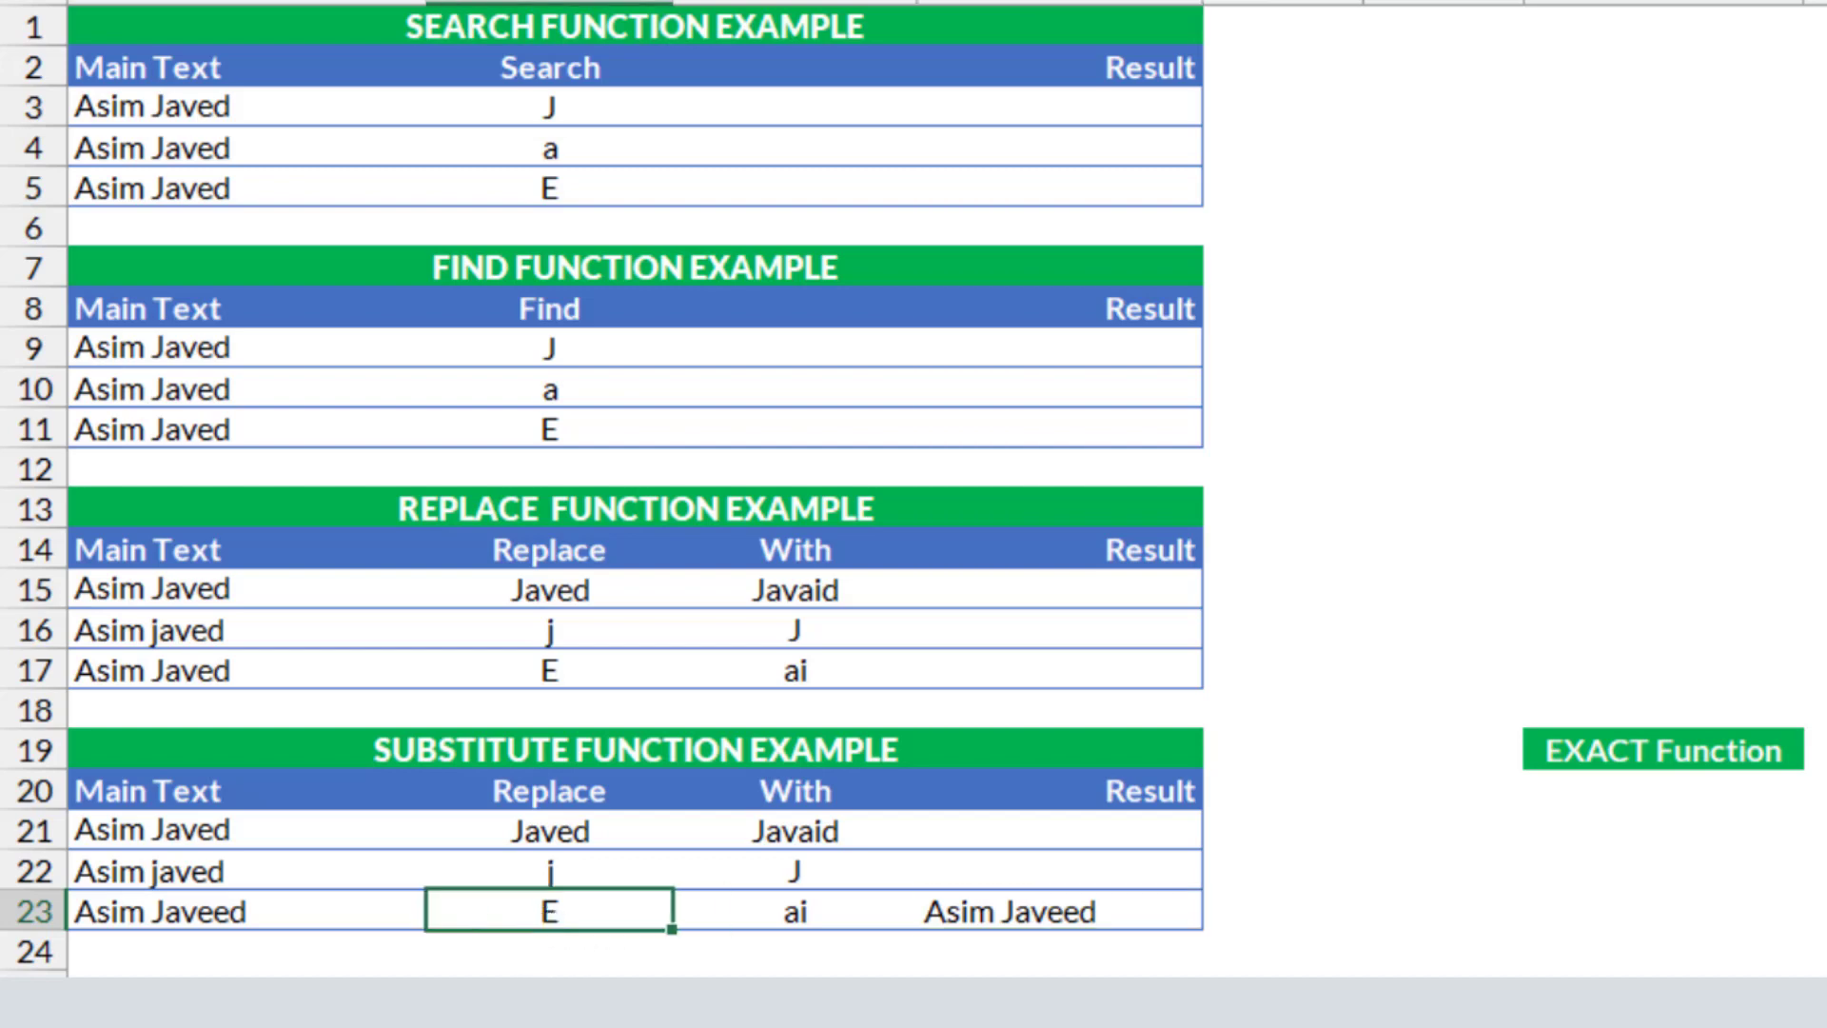
{"action": "left_click", "coordinate": [534, 672]}
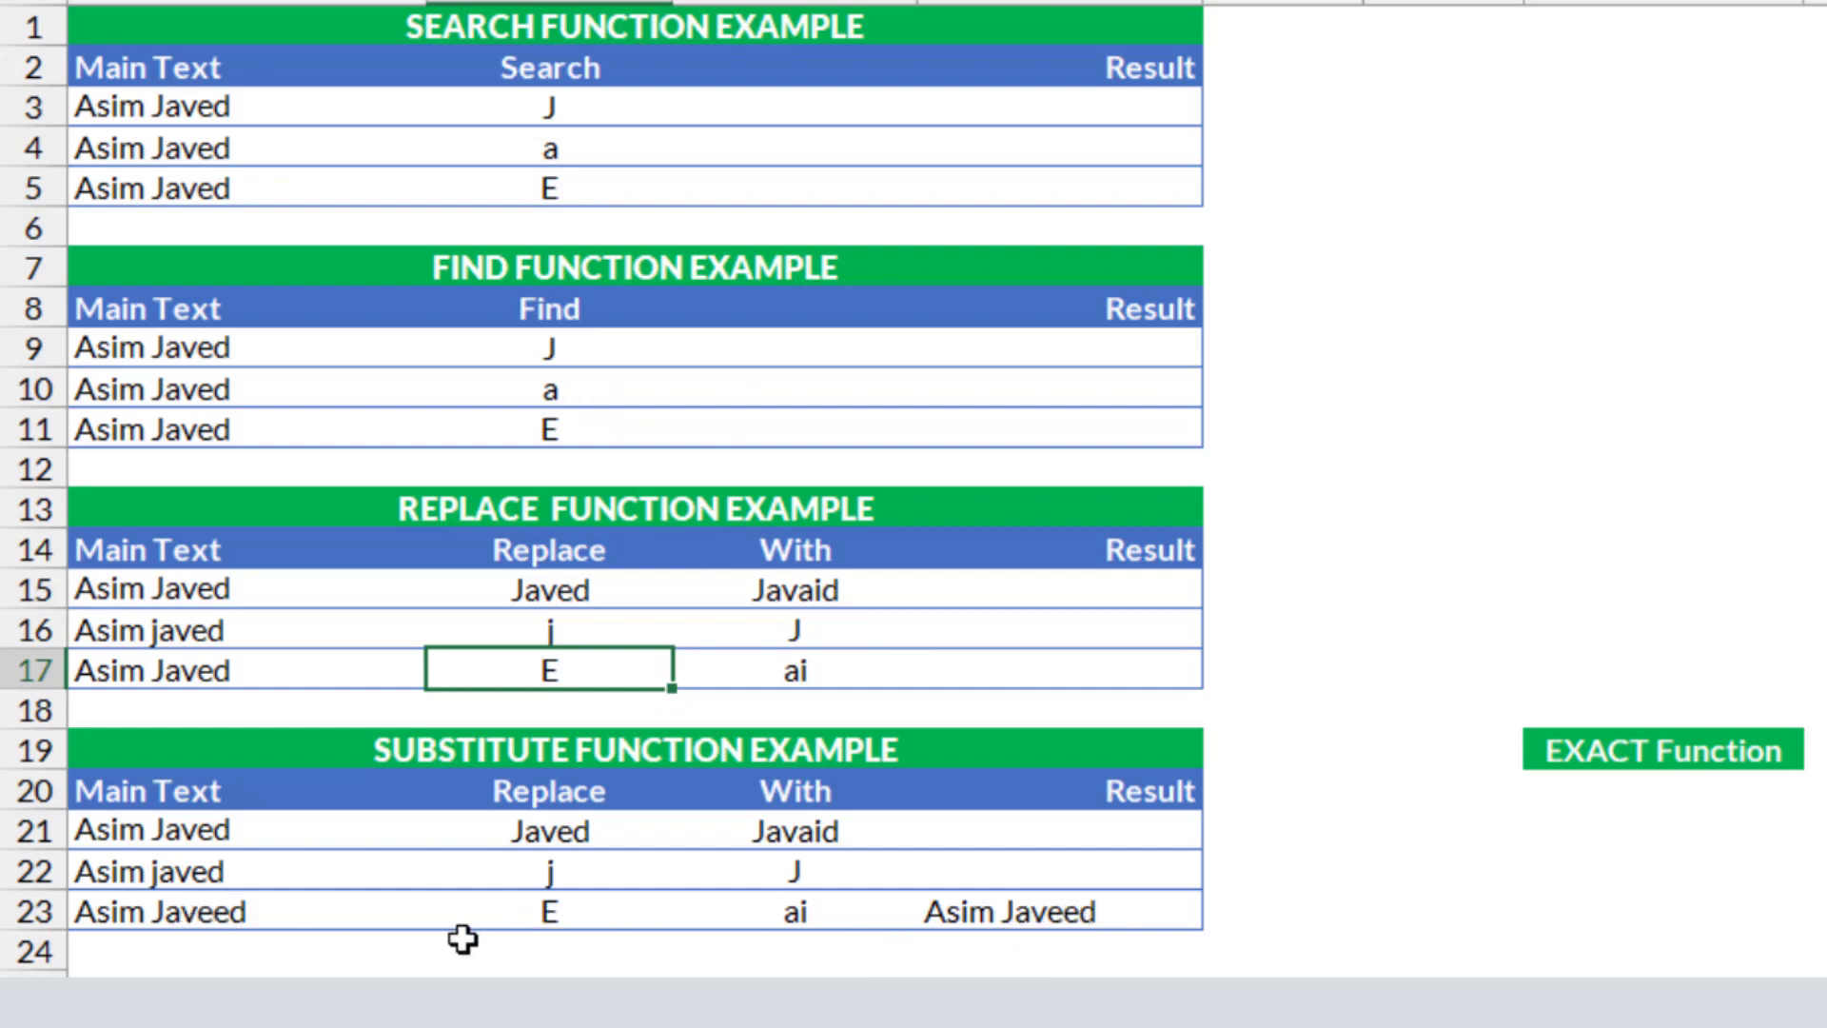
{"action": "left_click", "coordinate": [584, 906]}
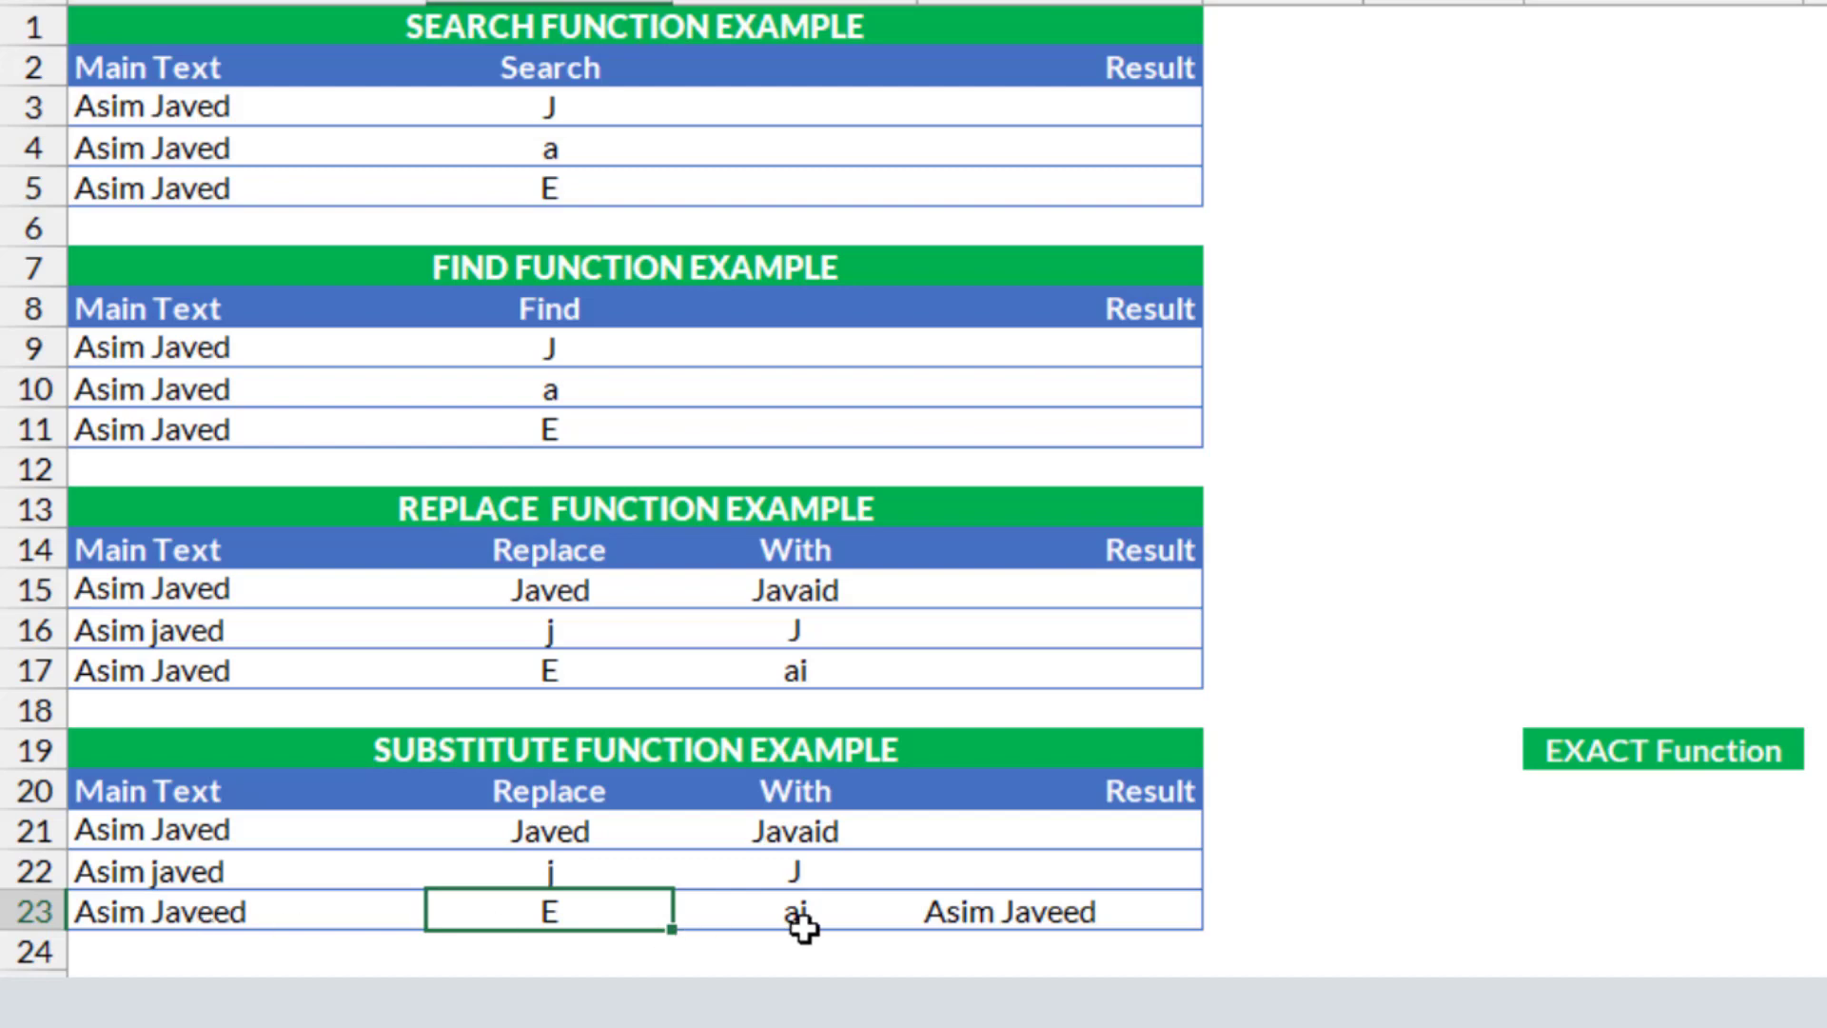
{"action": "left_click", "coordinate": [181, 921]}
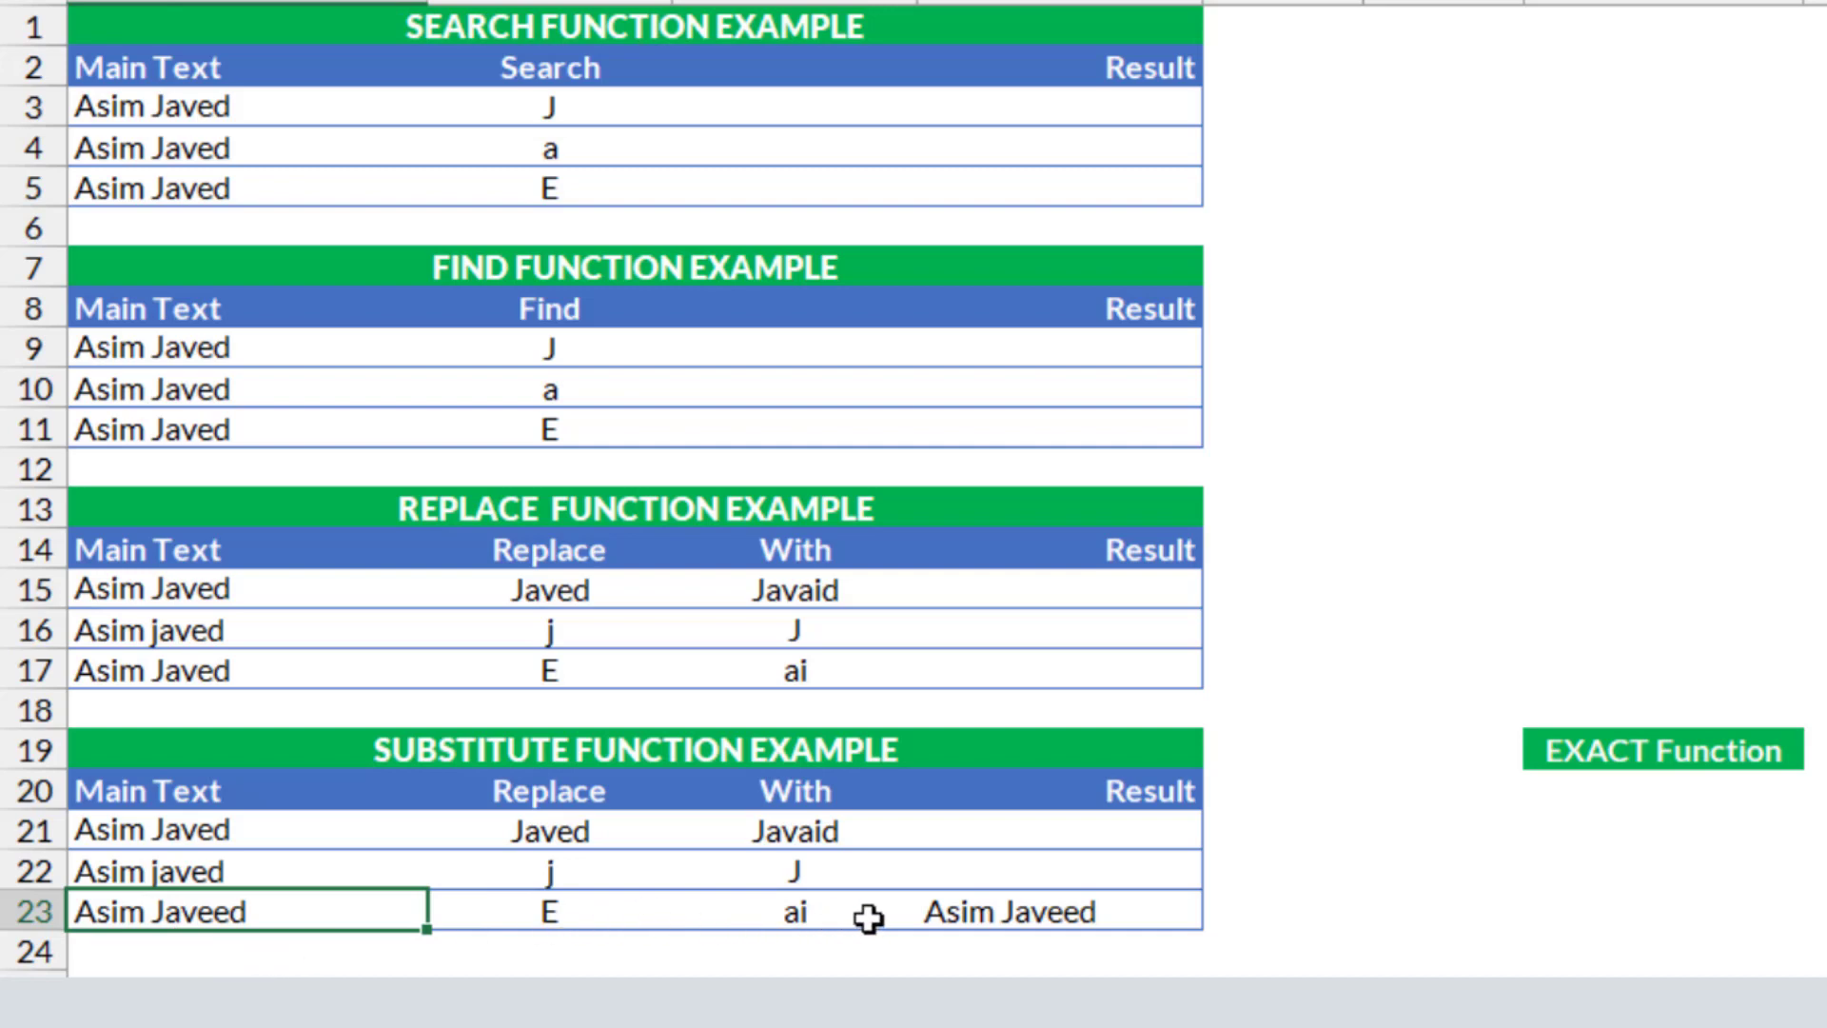
{"action": "left_click", "coordinate": [1082, 918]}
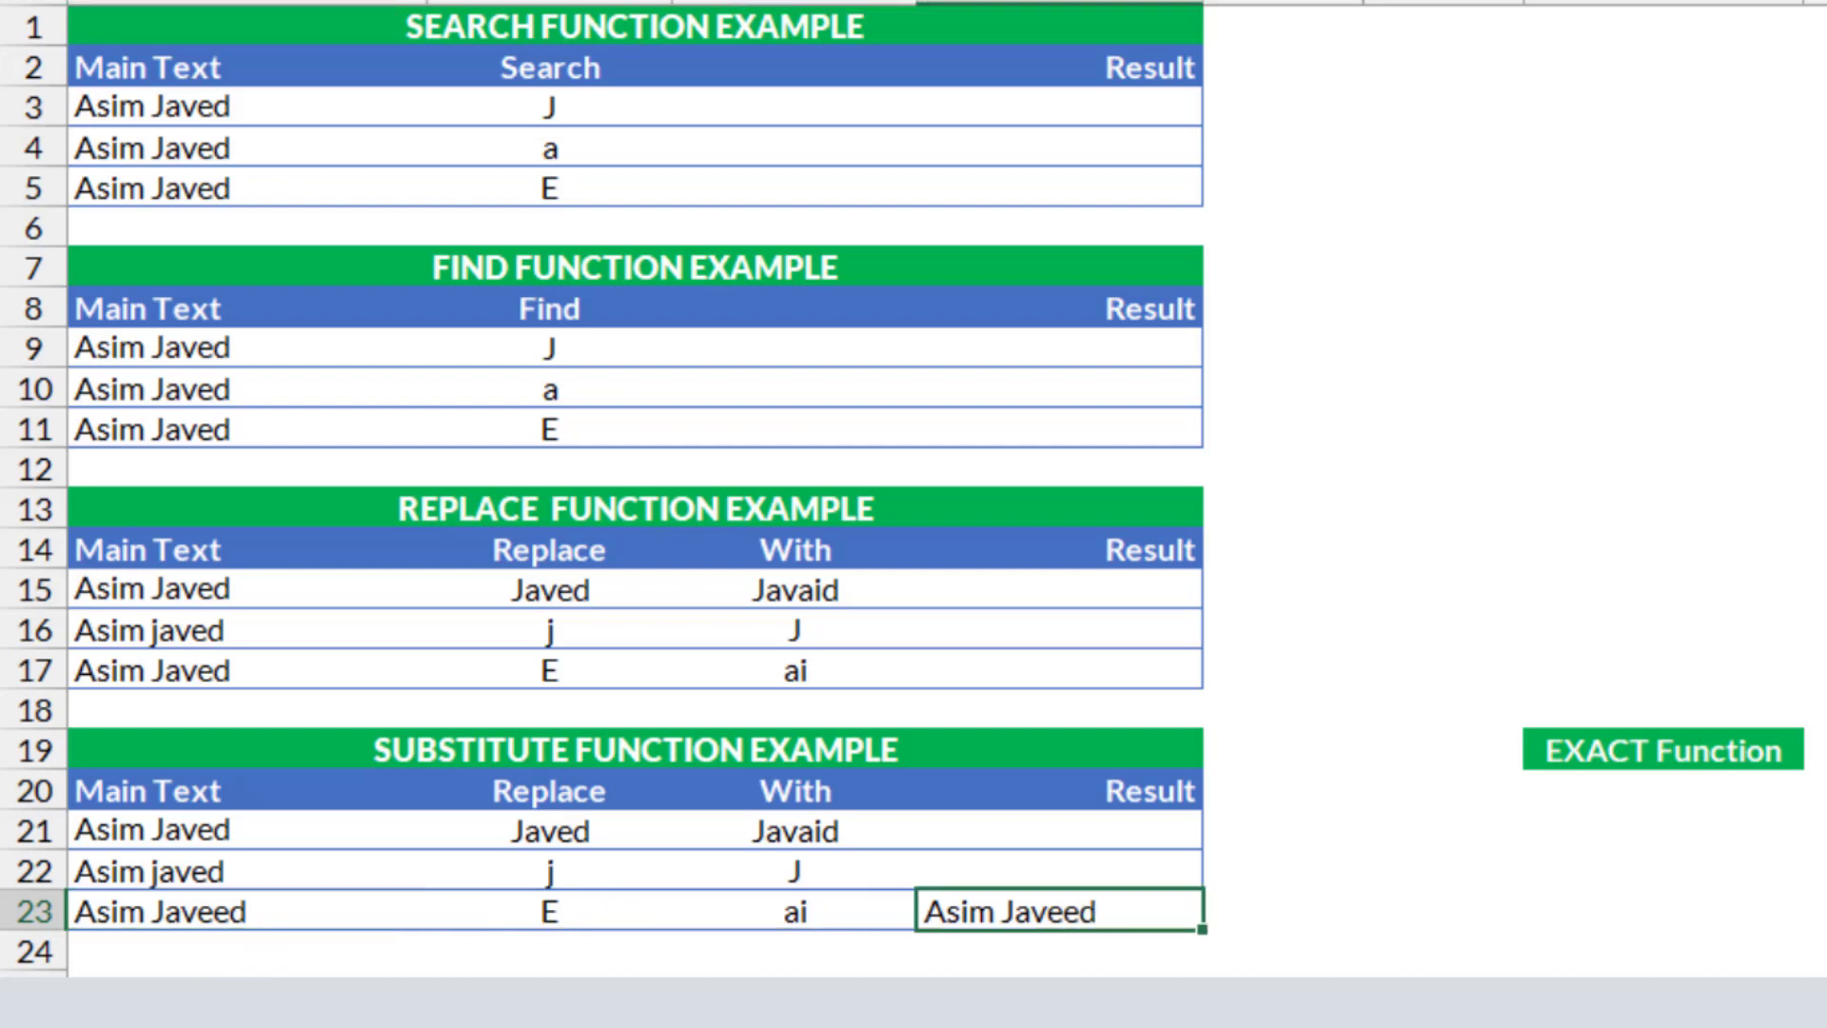
{"action": "left_click", "coordinate": [140, 912]}
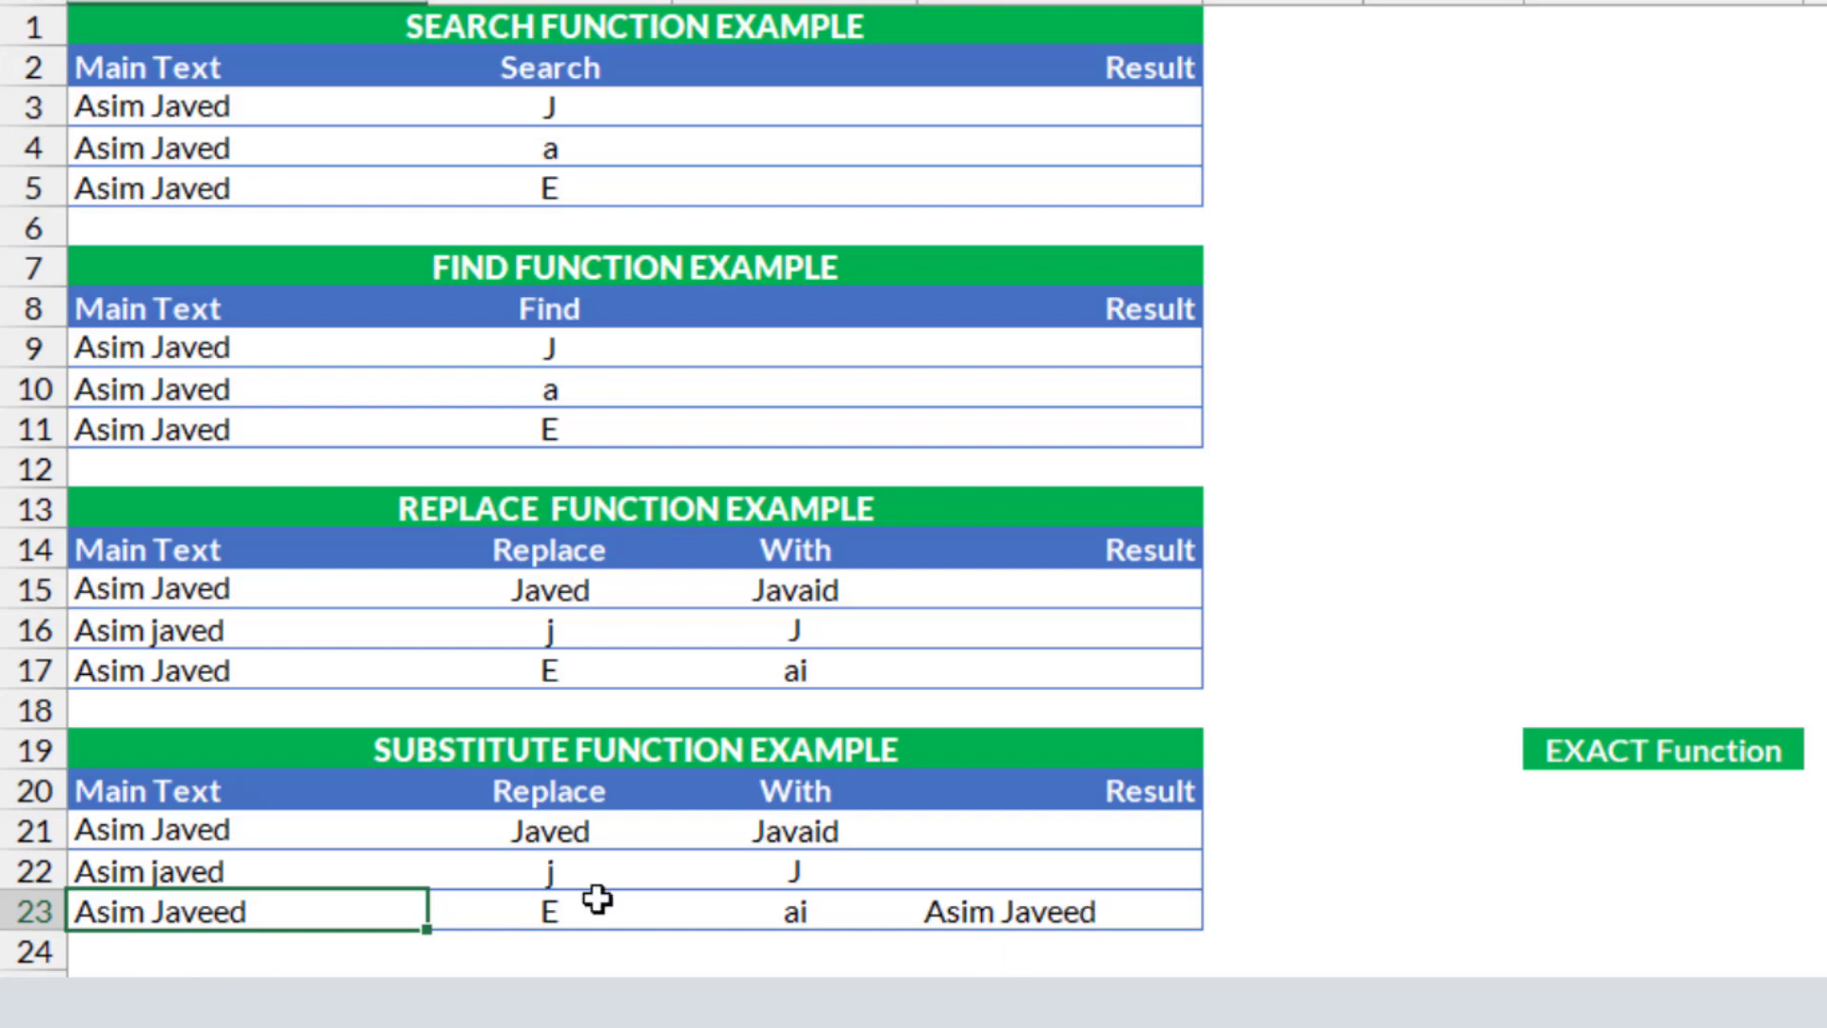
Set B23 to lowercase e and add instance number 1 to the SUBSTITUTE formula in D23.
{"action": "left_click", "coordinate": [558, 912]}
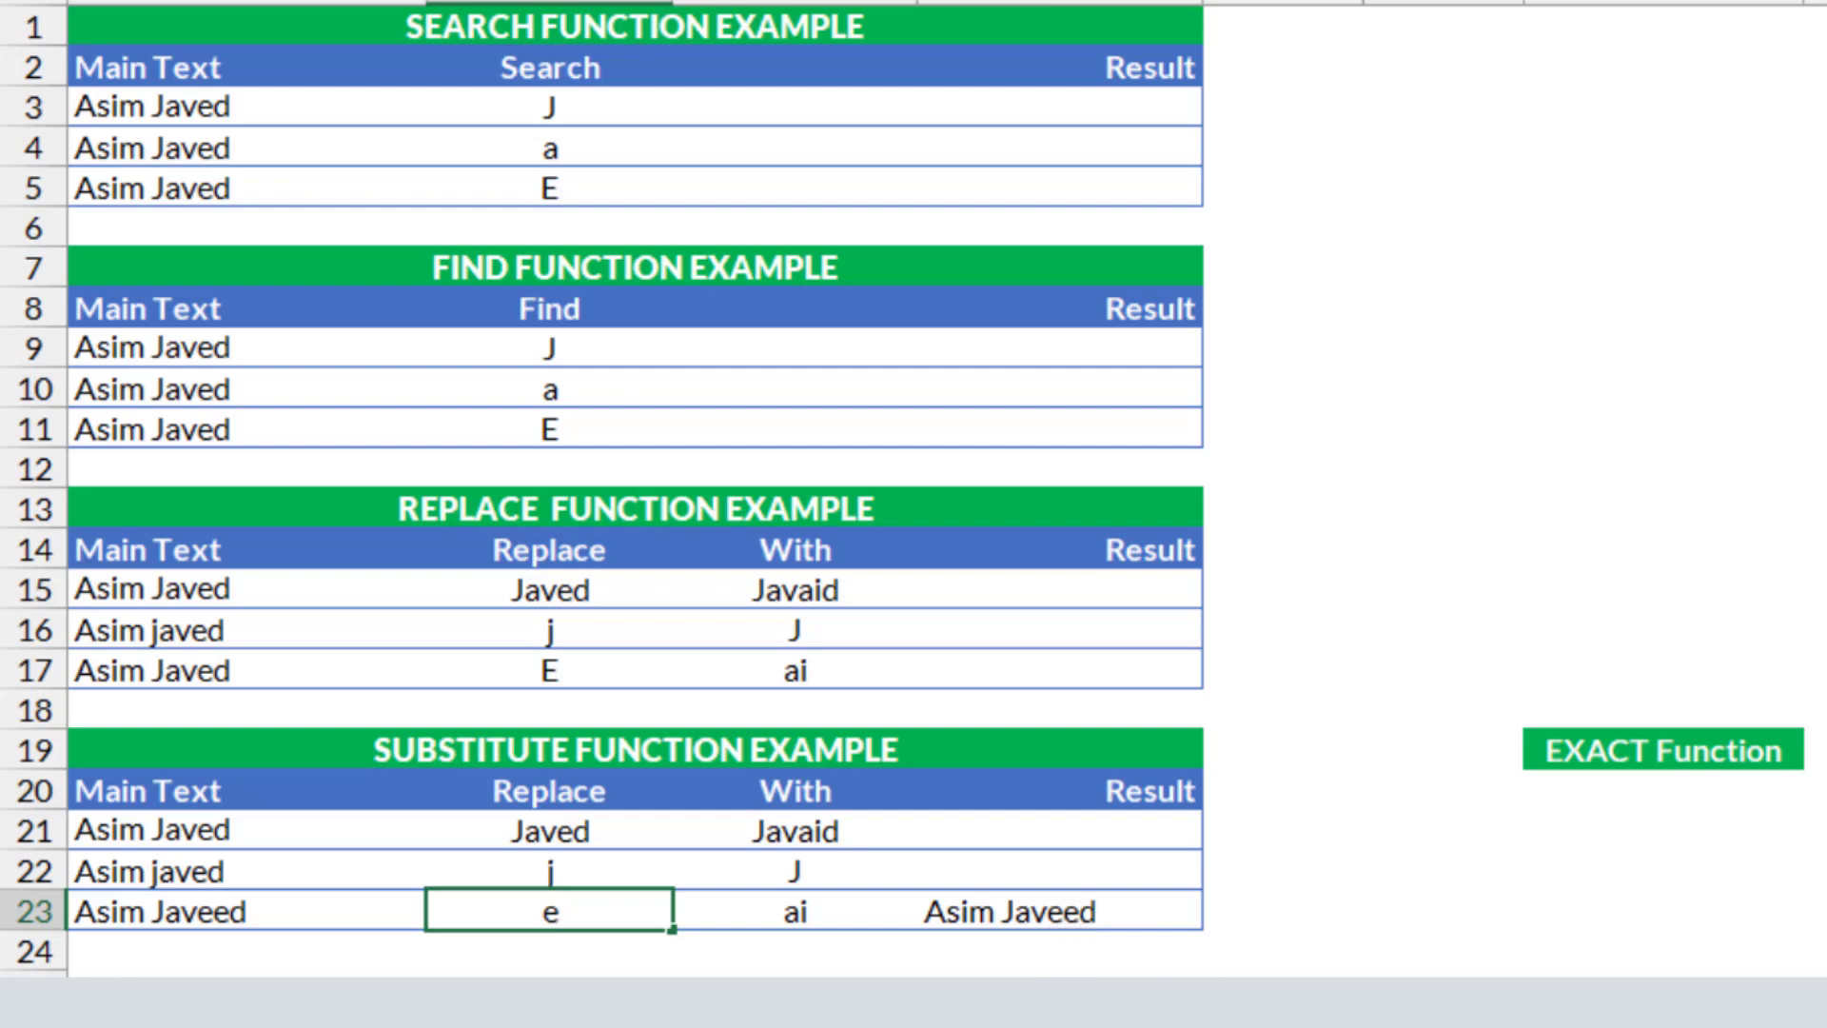
{"action": "key", "text": "Return"}
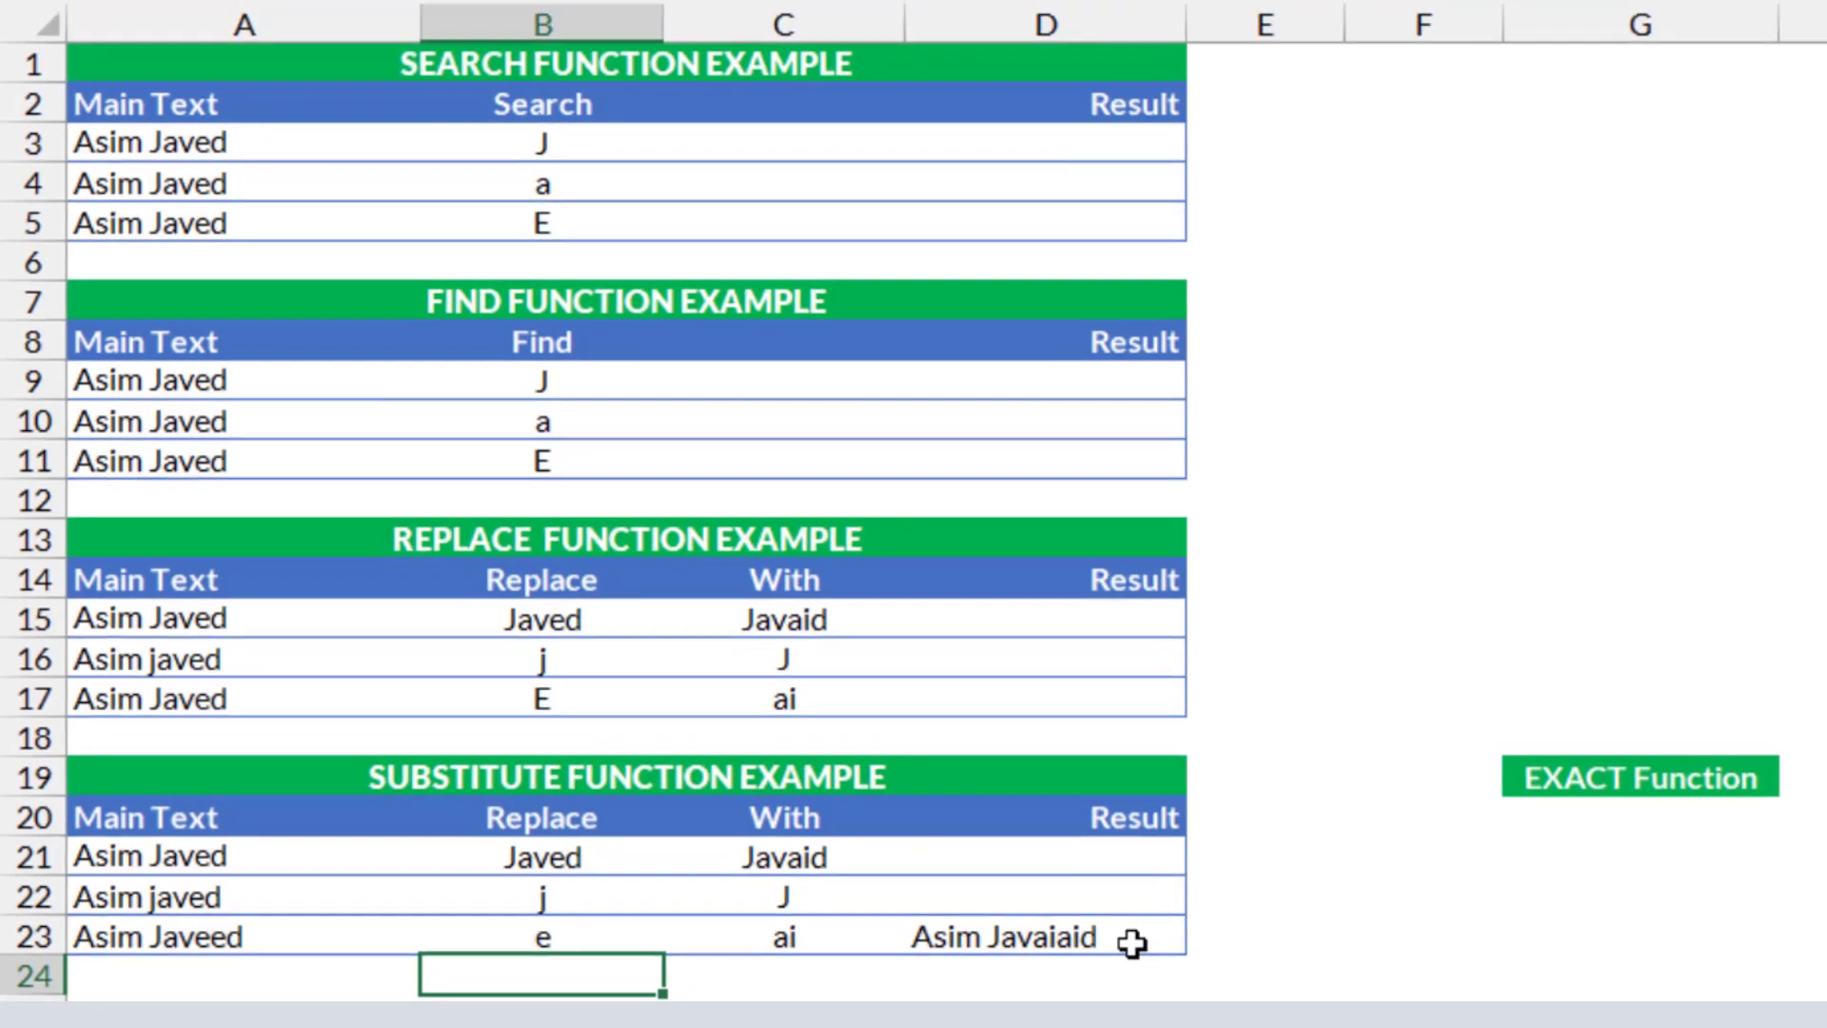
{"action": "left_click", "coordinate": [1143, 916]}
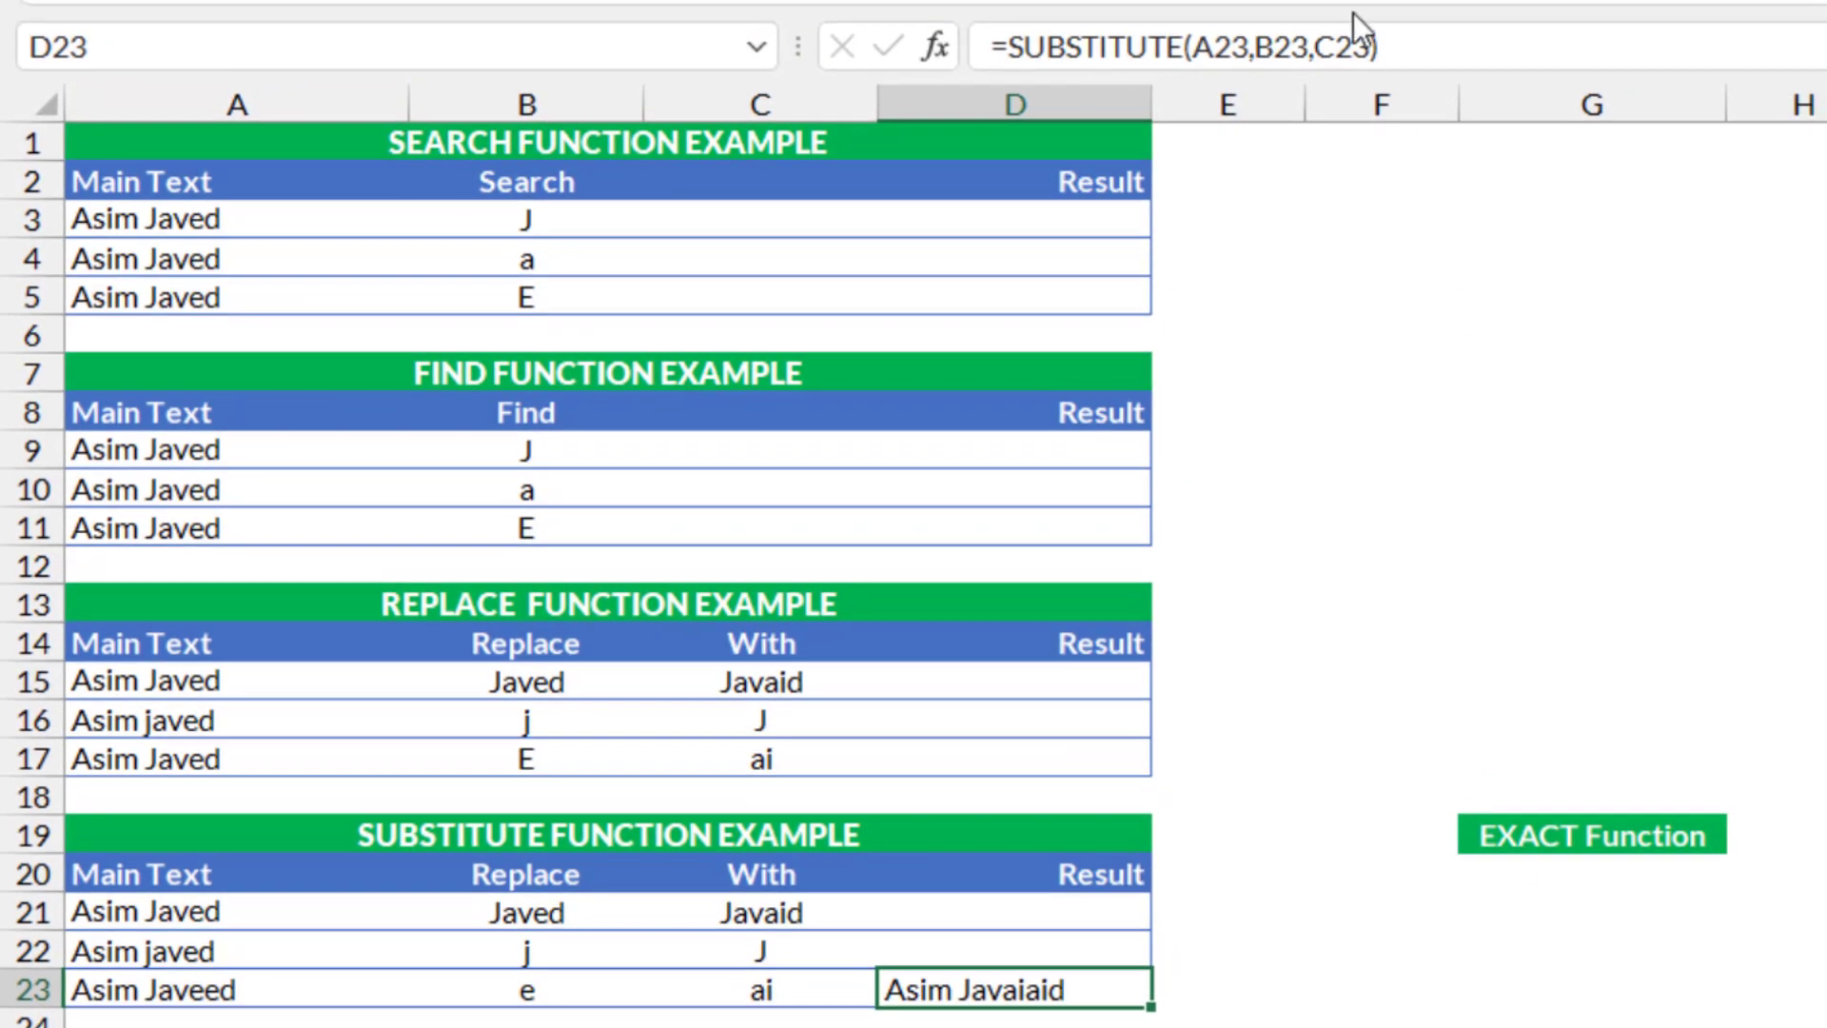
{"action": "left_click", "coordinate": [1447, 33]}
{"action": "key", "text": "BackSpace"}
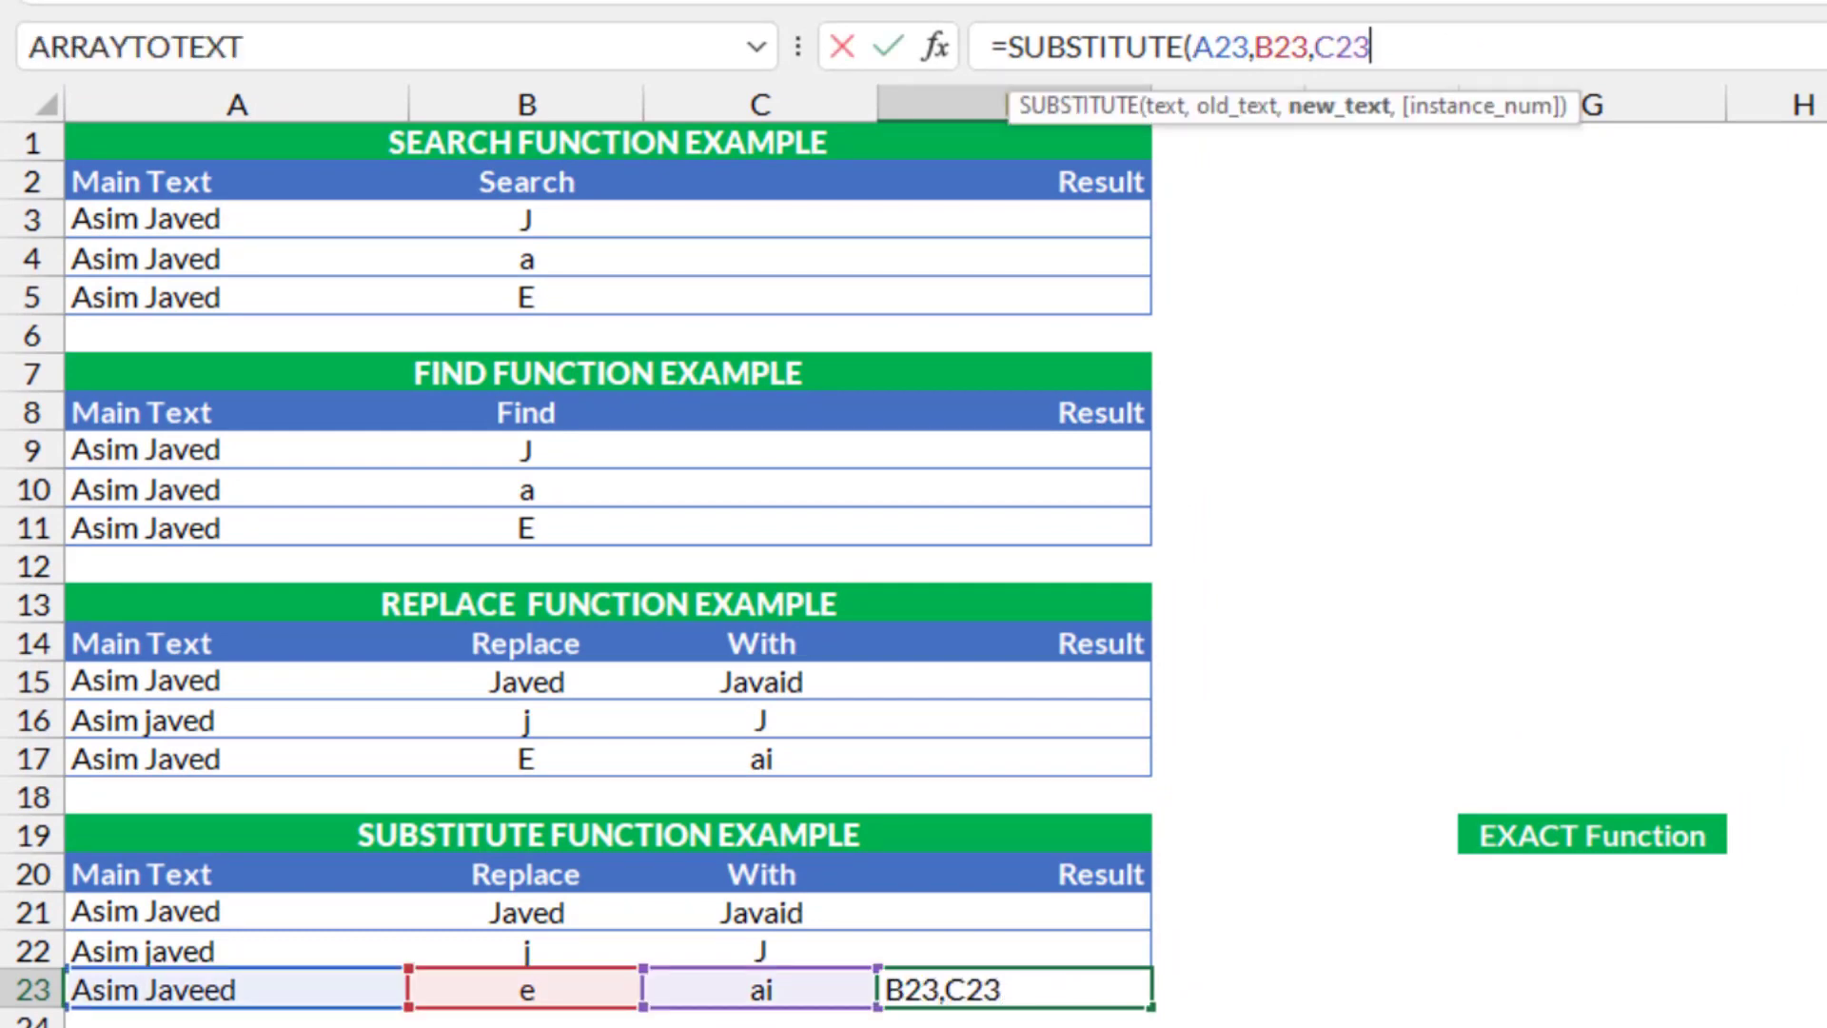
{"action": "type", "text": ",1"}
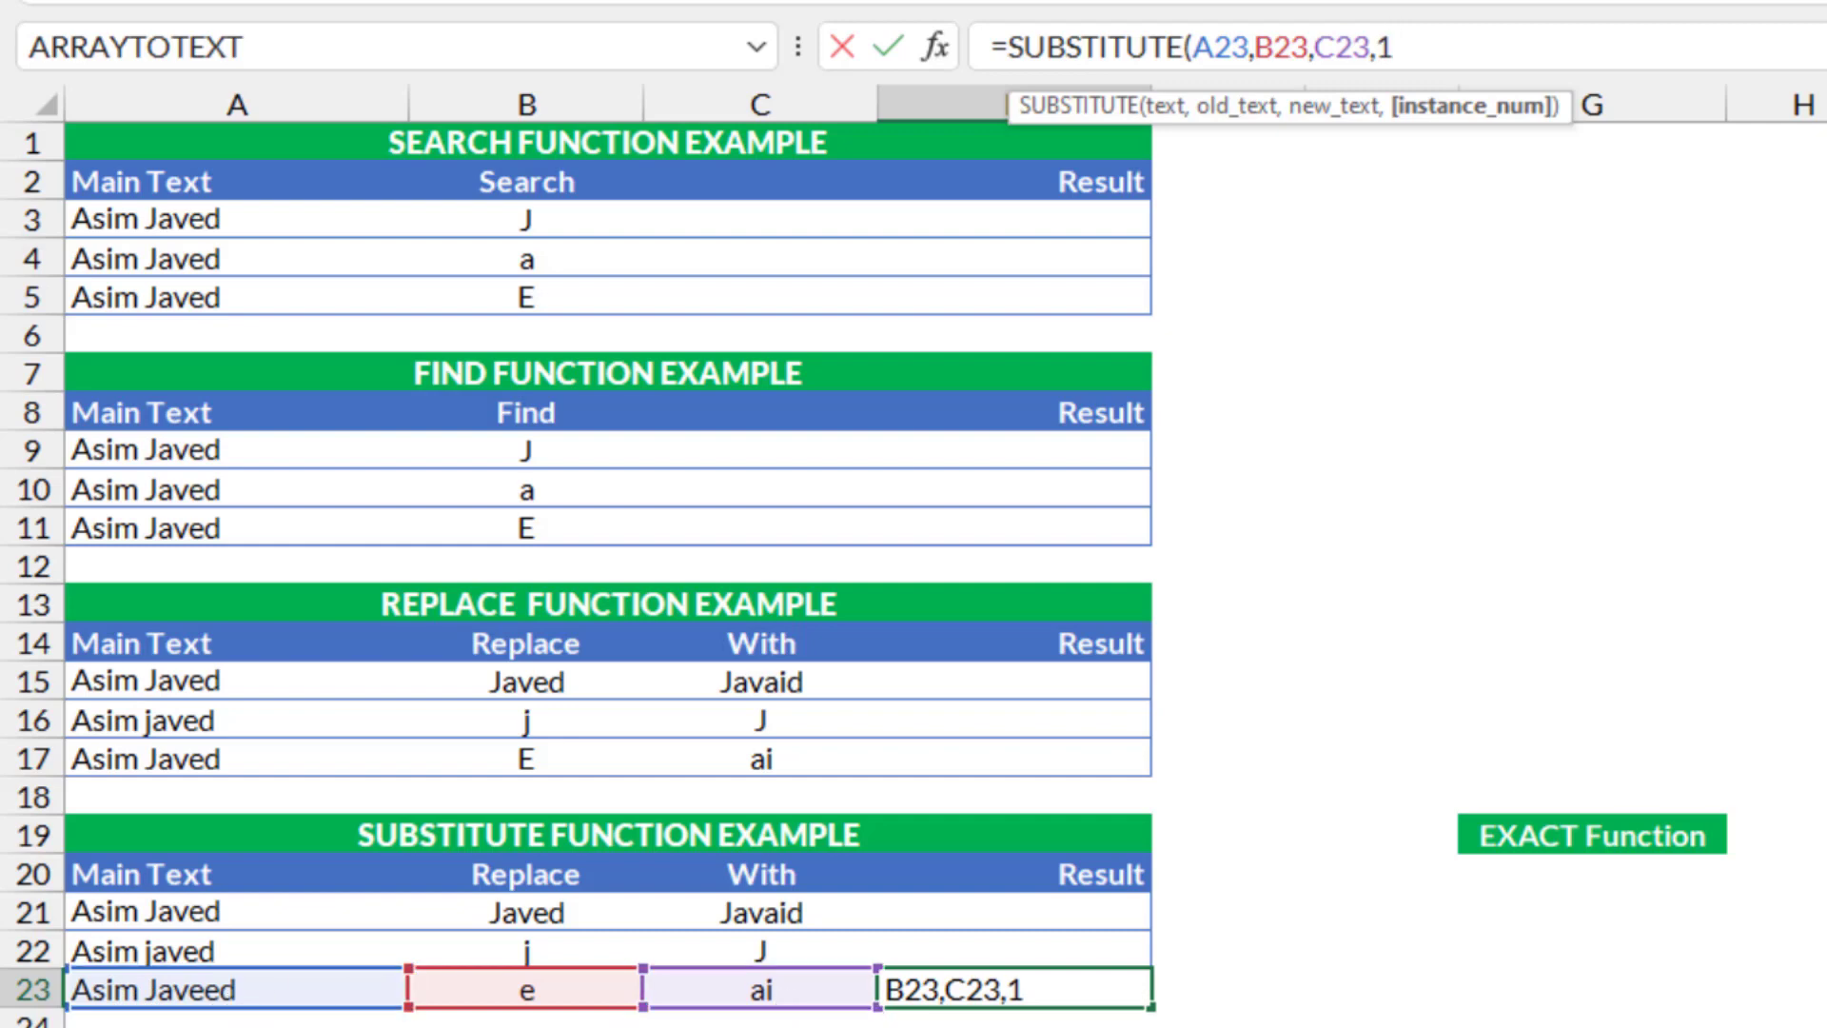
{"action": "key", "text": "Return"}
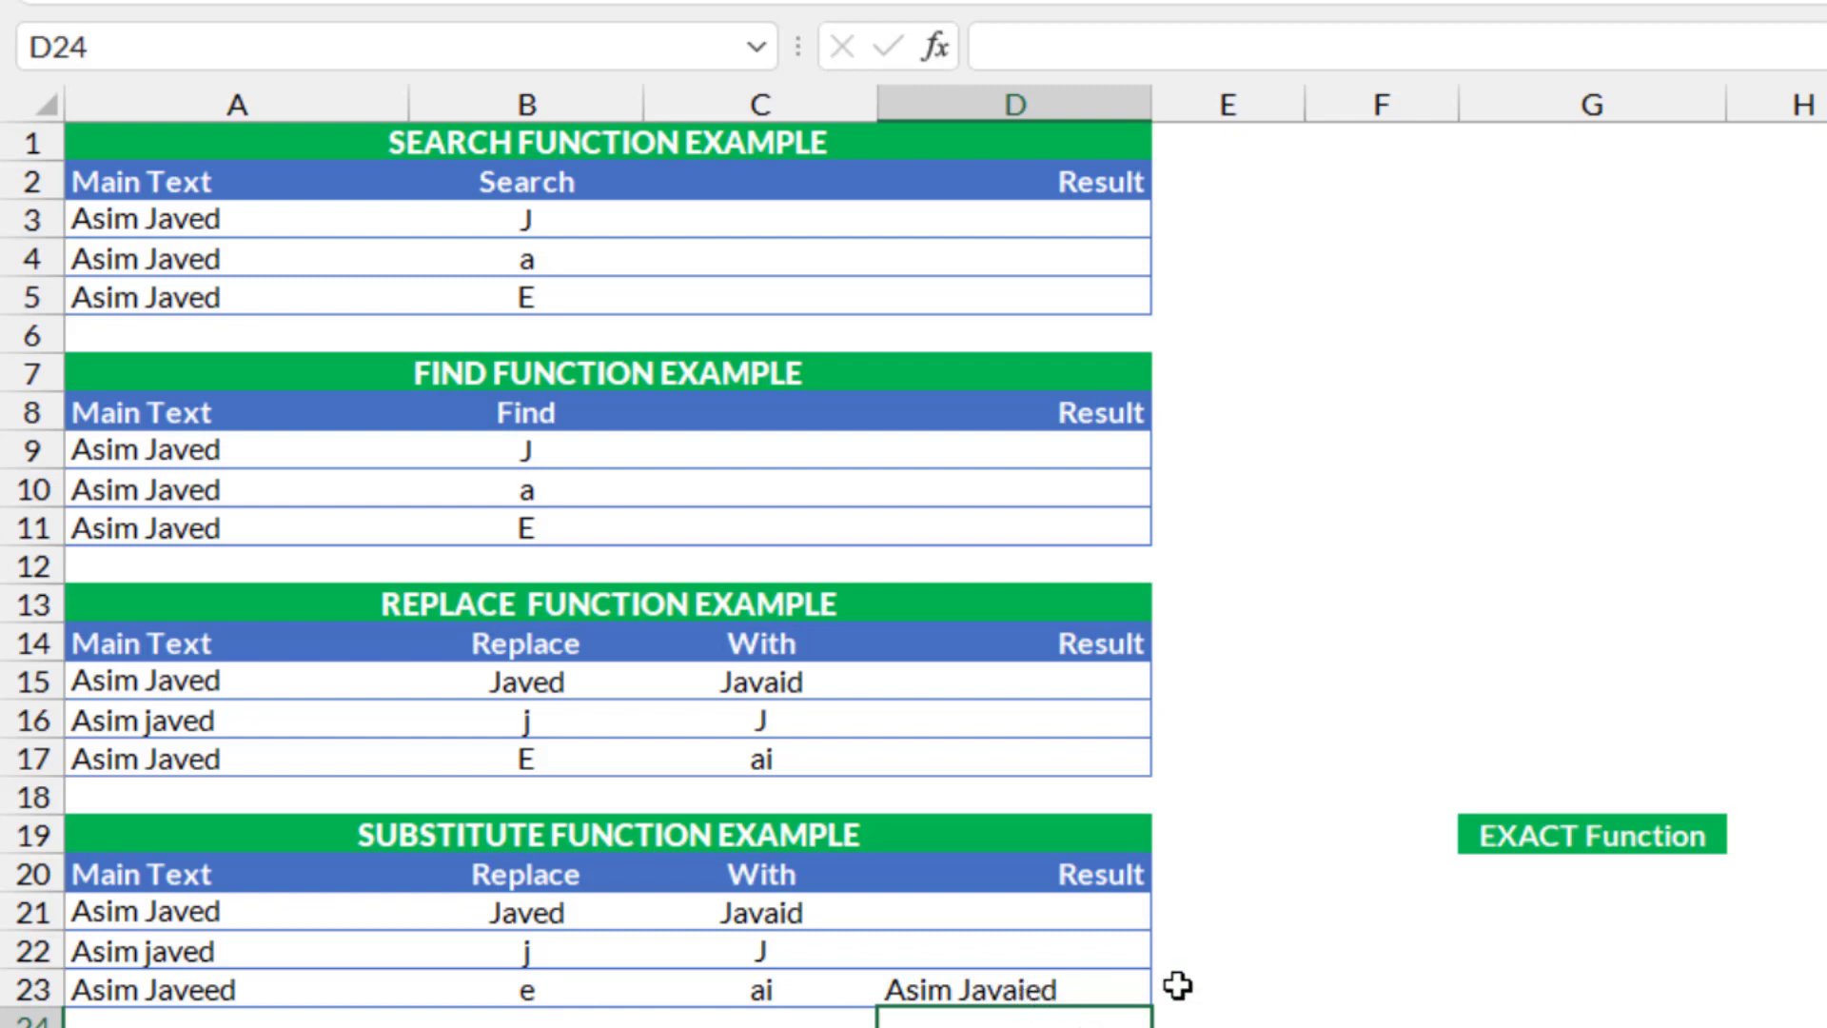
Change the instance number in D23's SUBSTITUTE formula to 2.
{"action": "left_click", "coordinate": [1062, 988]}
{"action": "left_click", "coordinate": [1394, 47]}
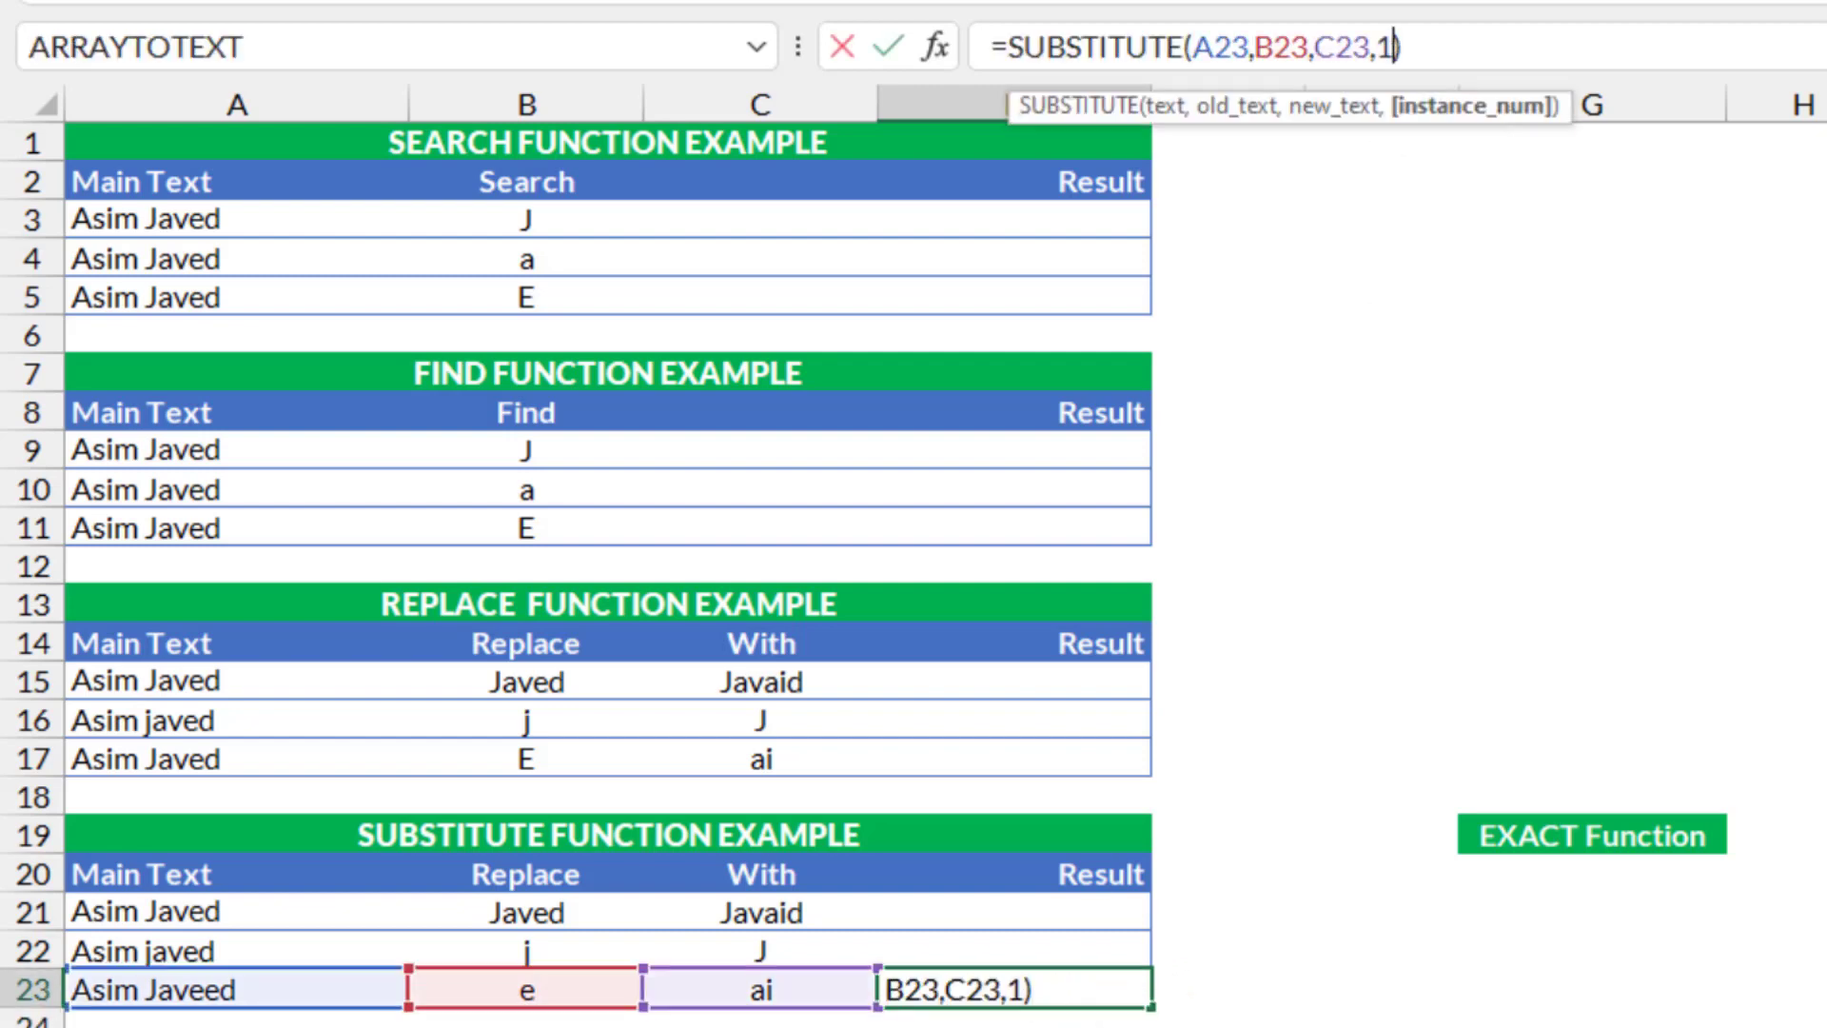
{"action": "key", "text": "BackSpace"}
{"action": "type", "text": "2"}
{"action": "key", "text": "Return"}
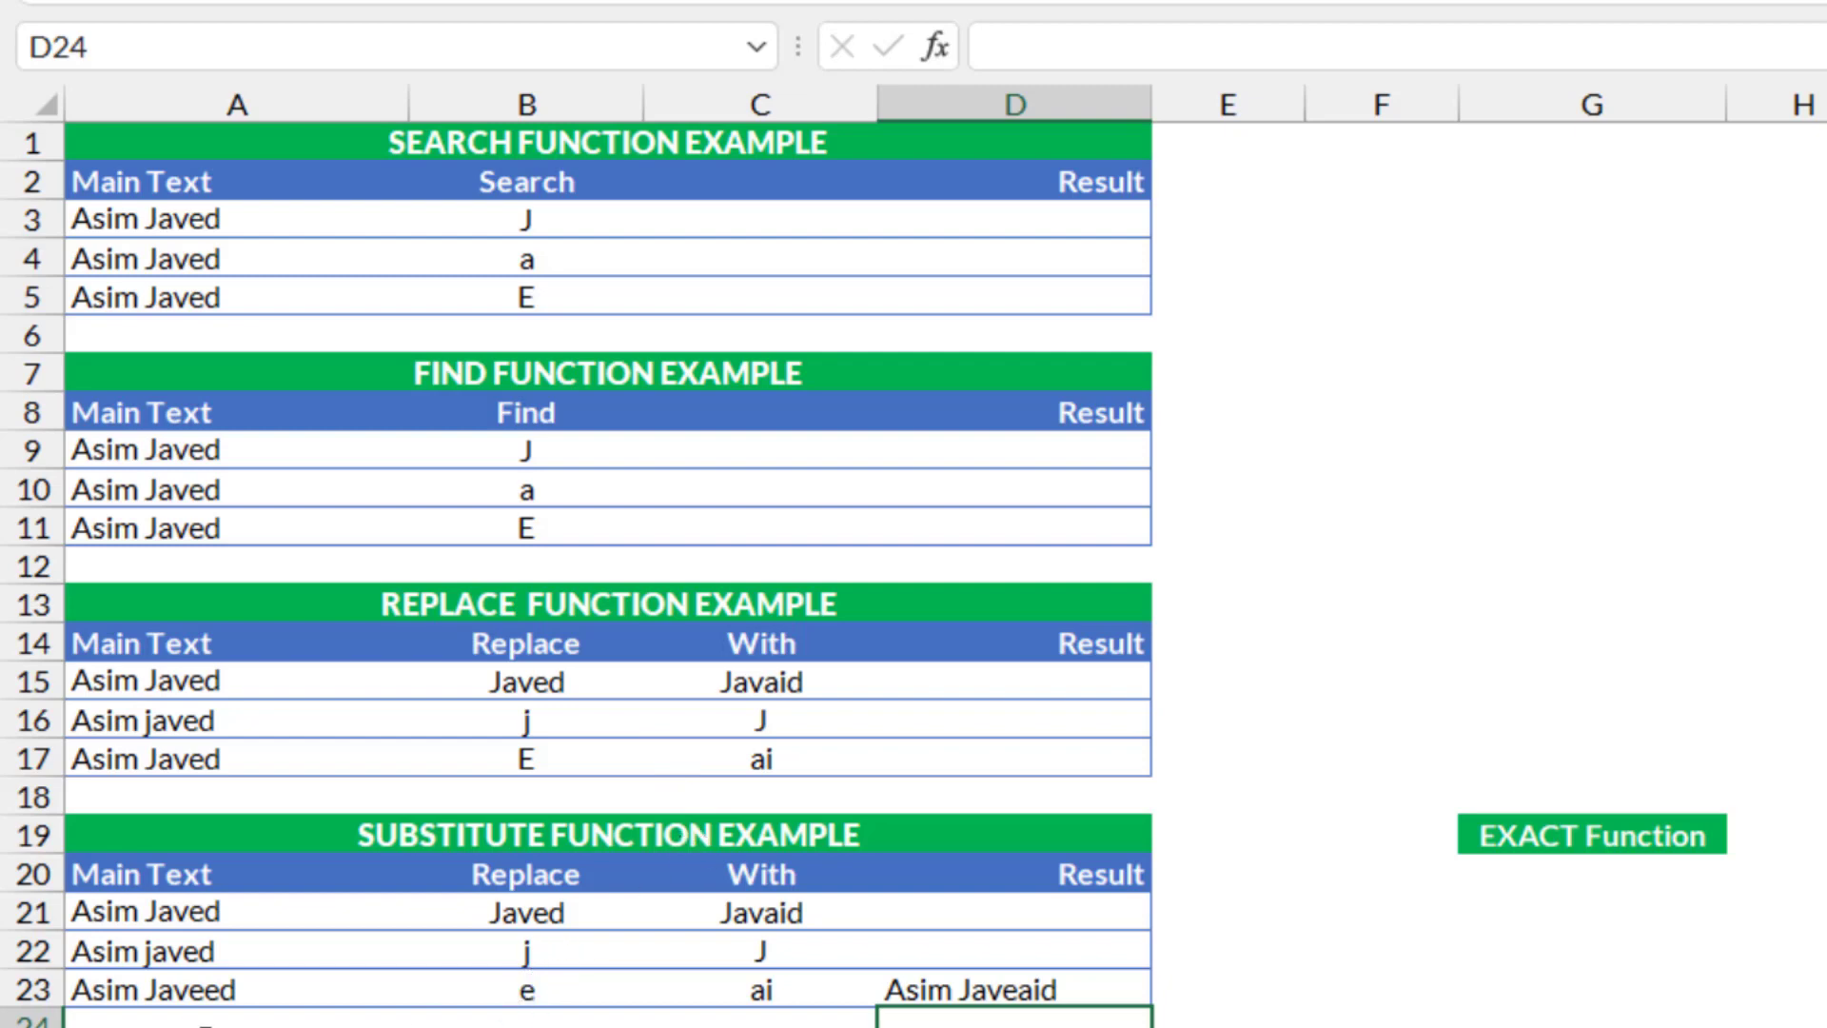
Remove the extra e from the name in the main text cell A23.
{"action": "left_click", "coordinate": [193, 994]}
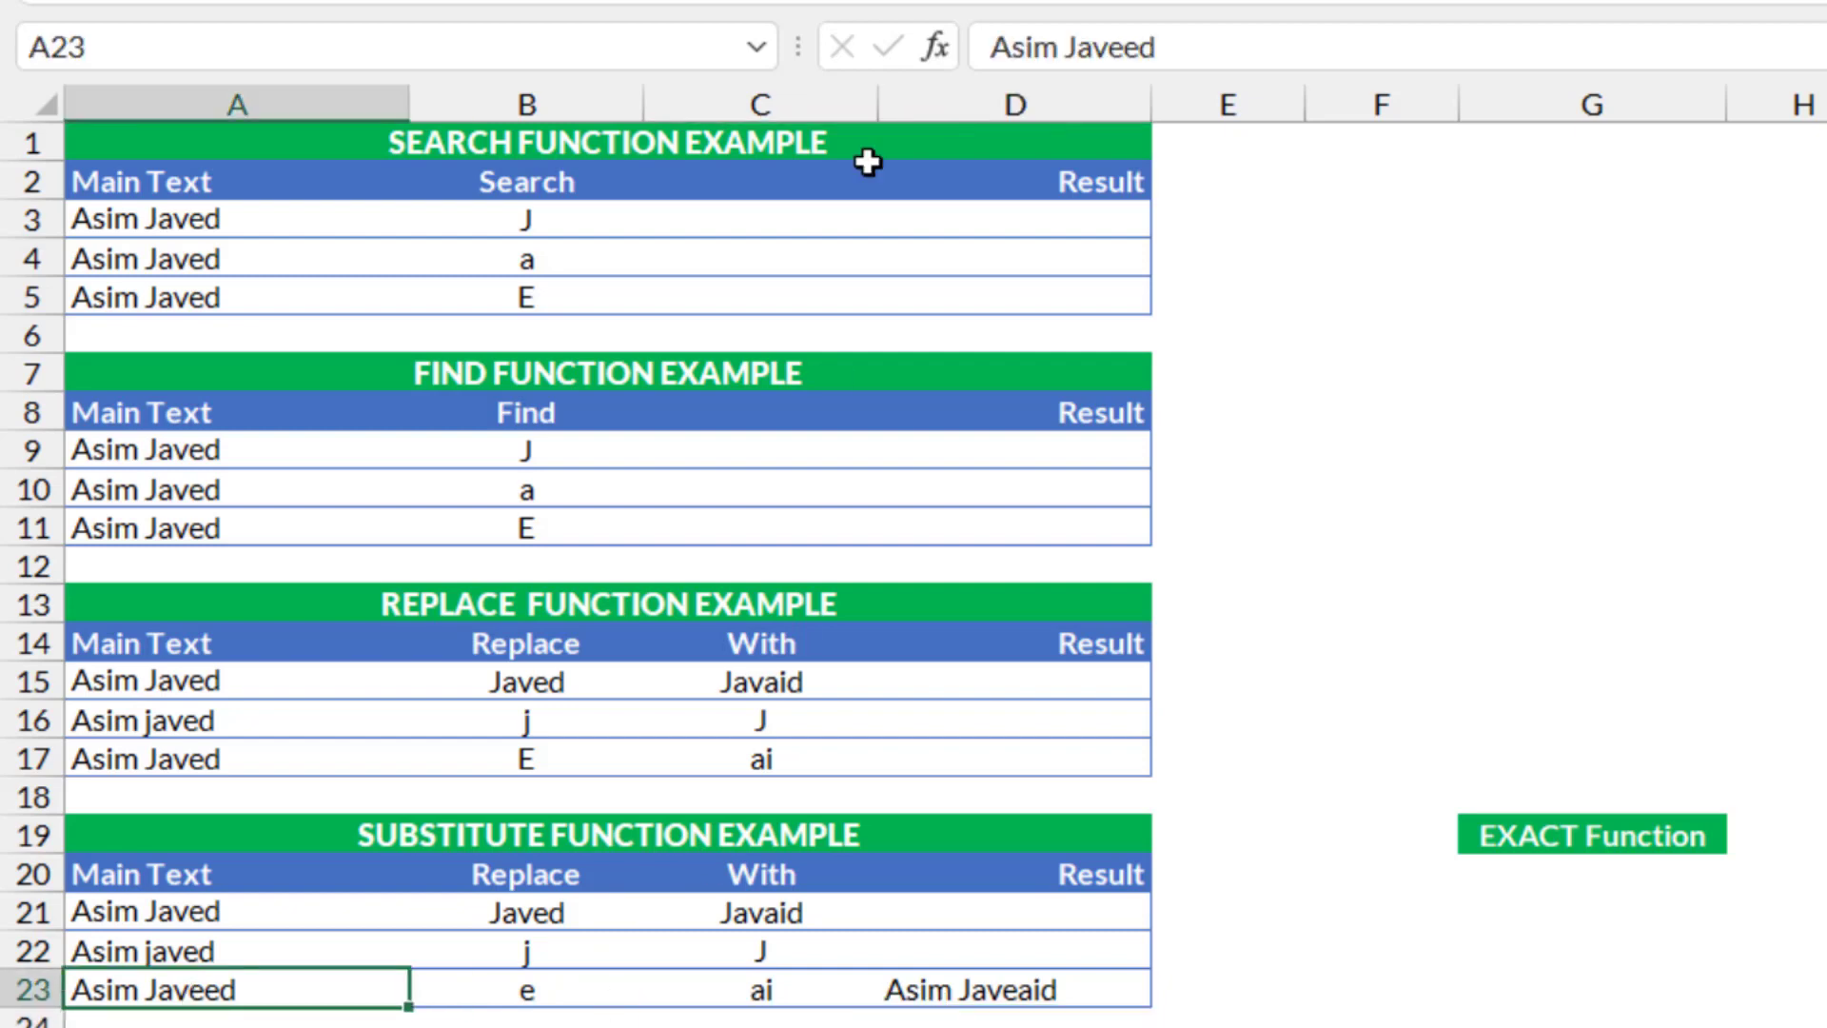
{"action": "left_click", "coordinate": [1142, 46]}
{"action": "key", "text": "BackSpace"}
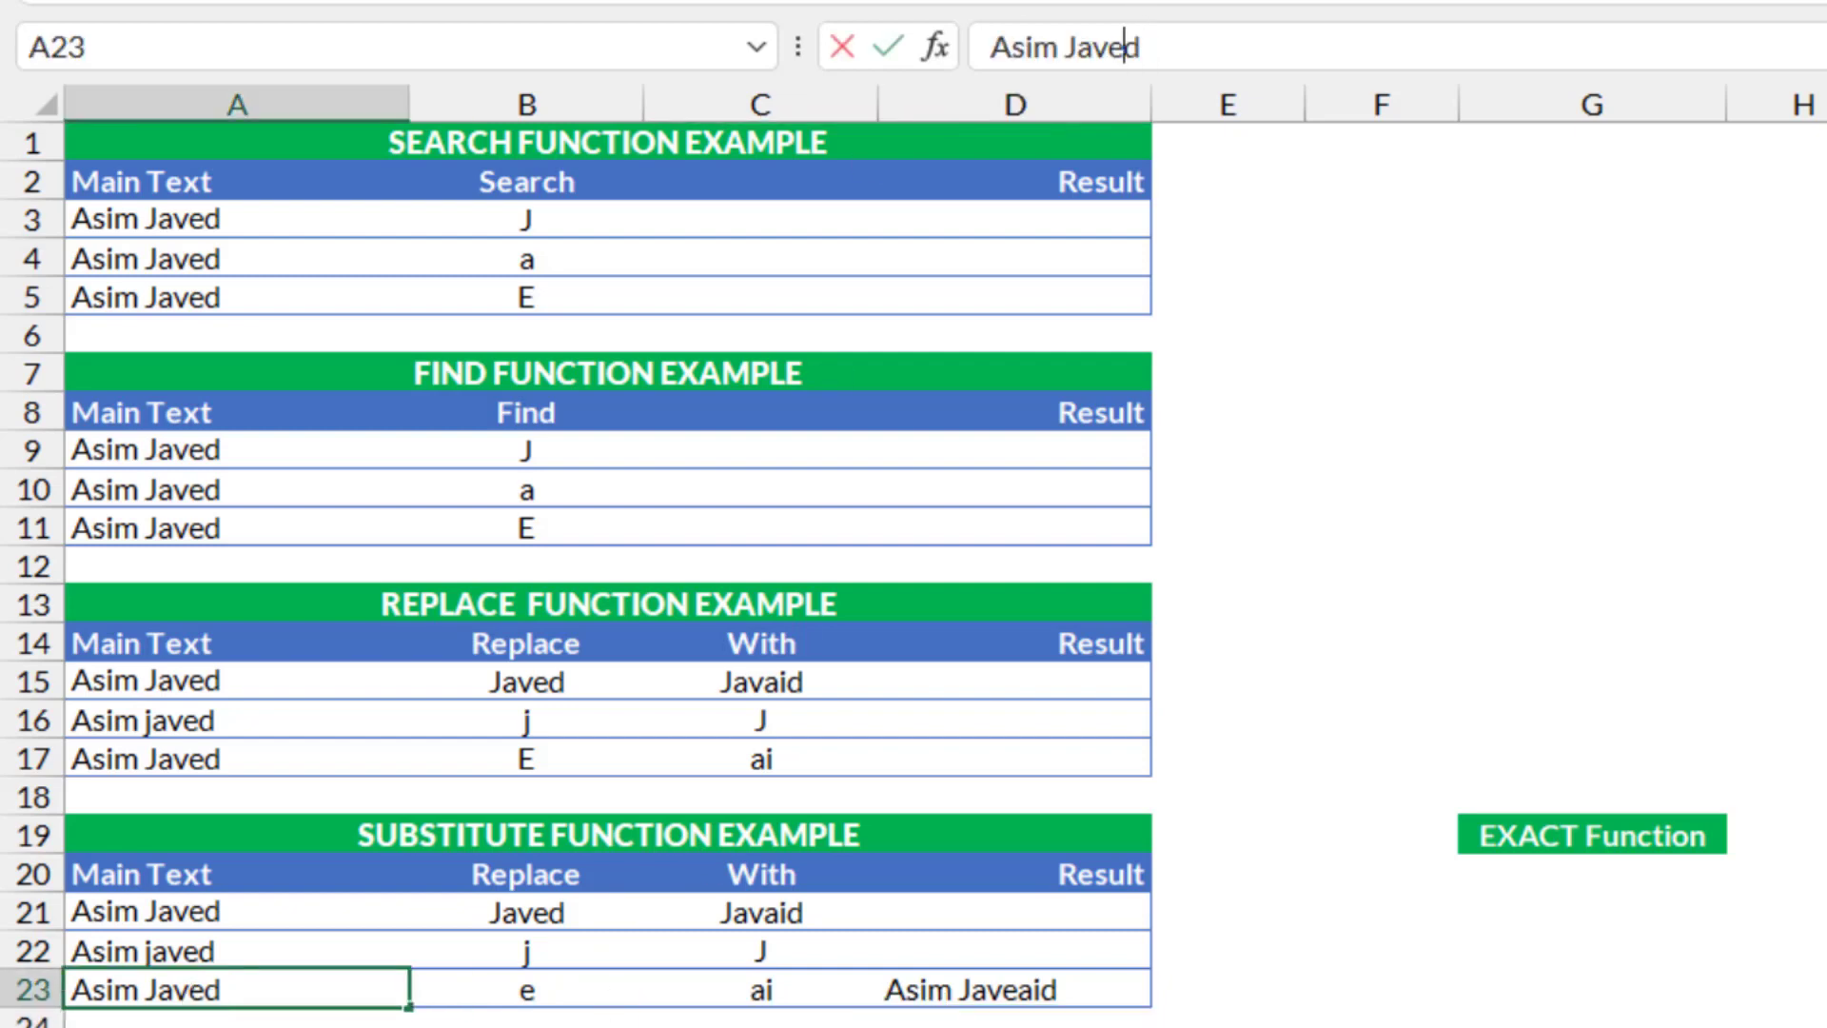
{"action": "key", "text": "Return"}
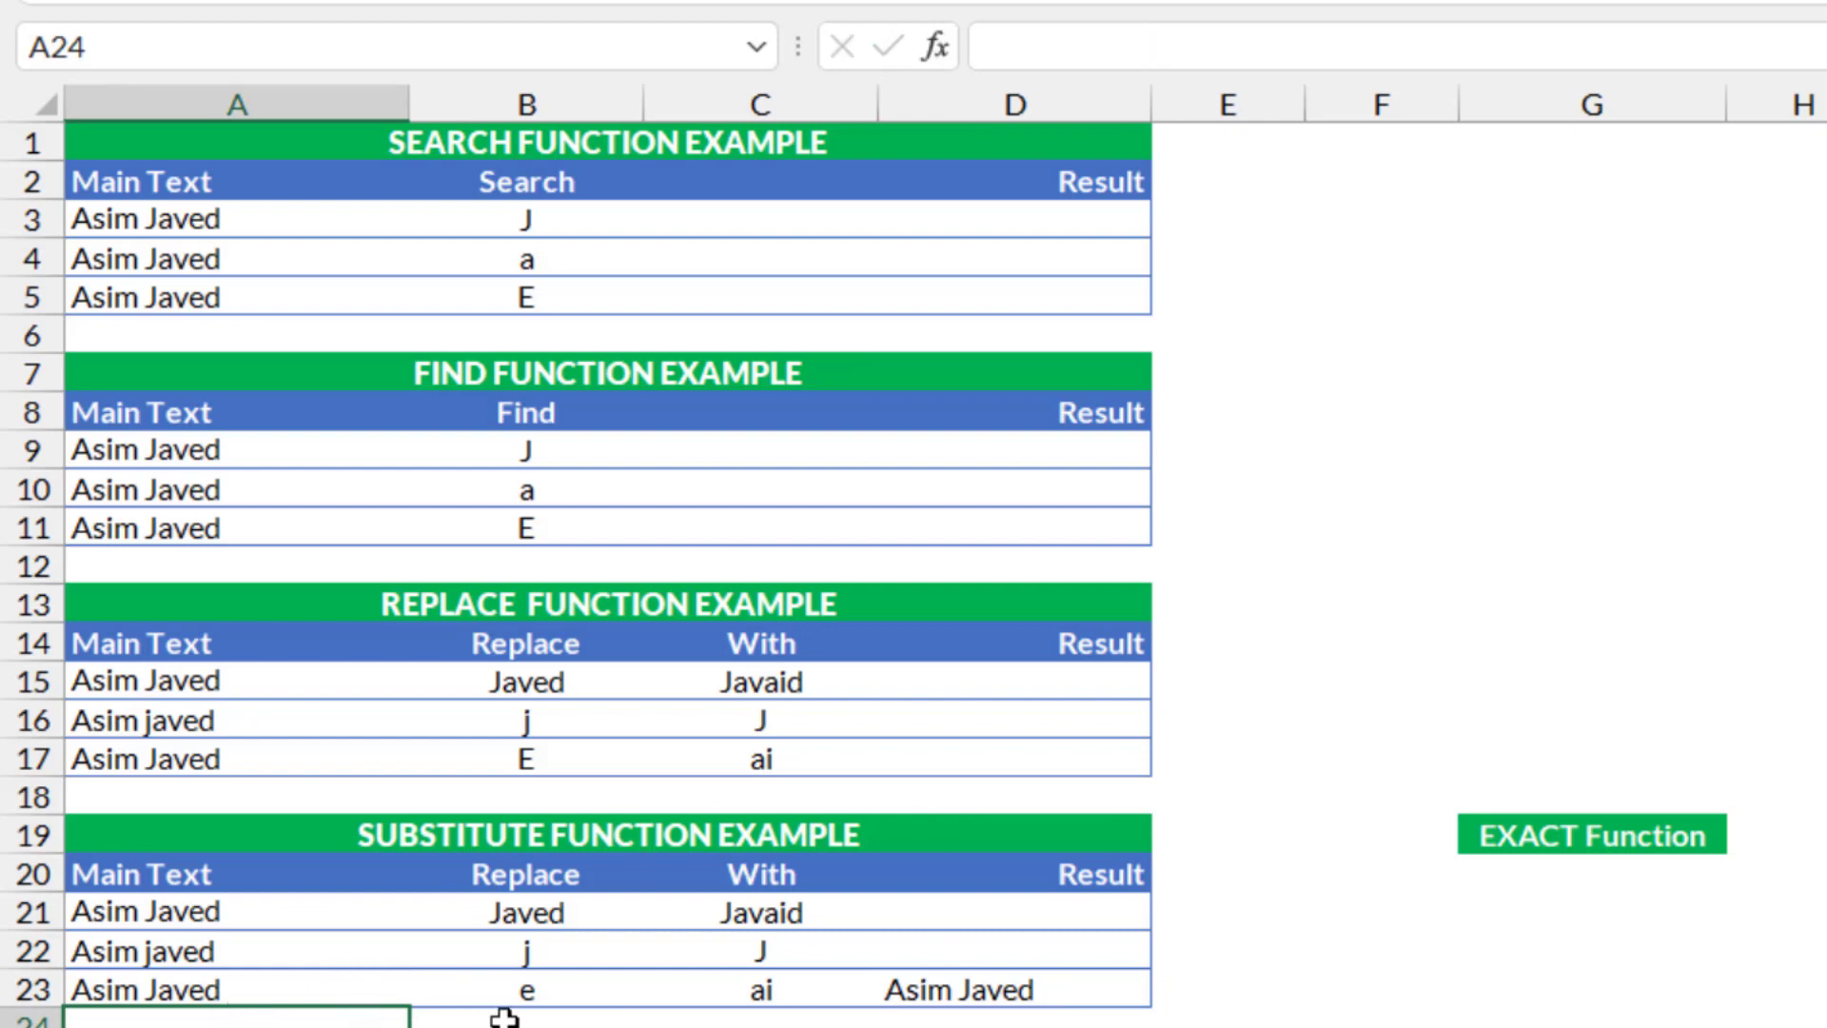
Set the instance number in D23's formula to 1, giving =SUBSTITUTE(A23,B23,C23,1), and check the cell.
{"action": "left_click", "coordinate": [1076, 997]}
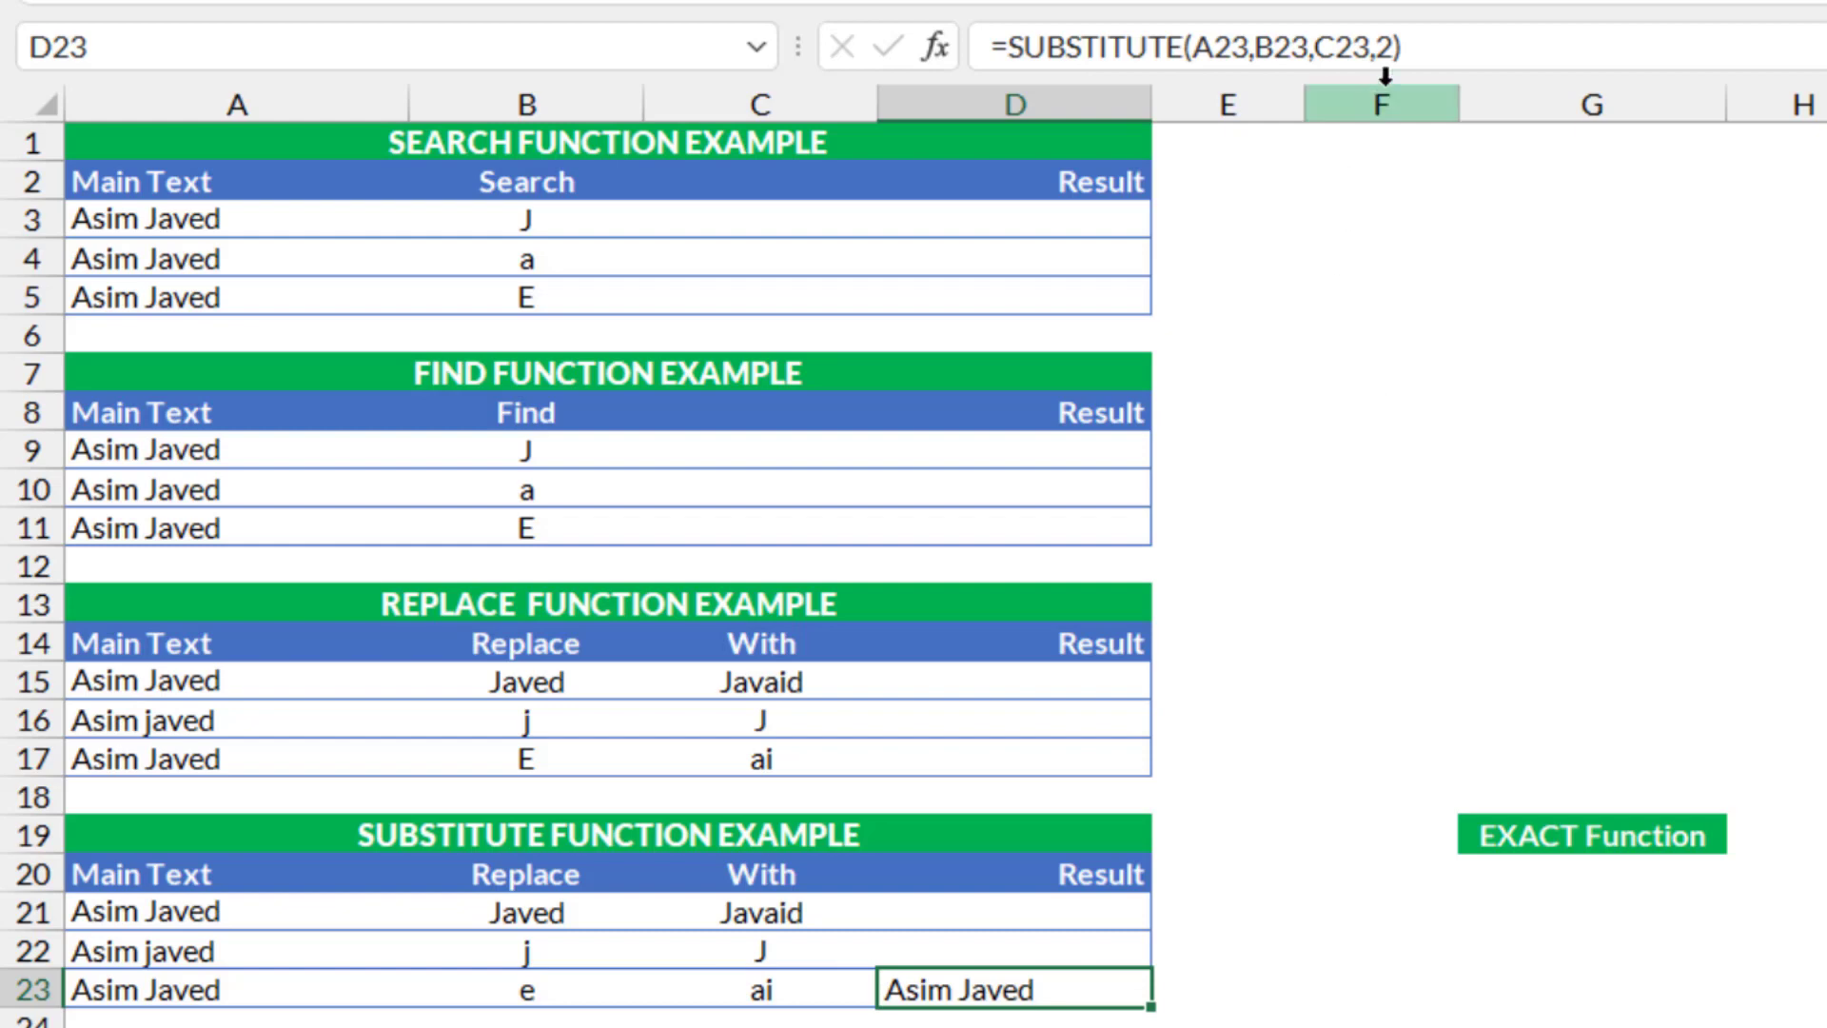
{"action": "left_click", "coordinate": [1395, 47]}
{"action": "key", "text": "BackSpace"}
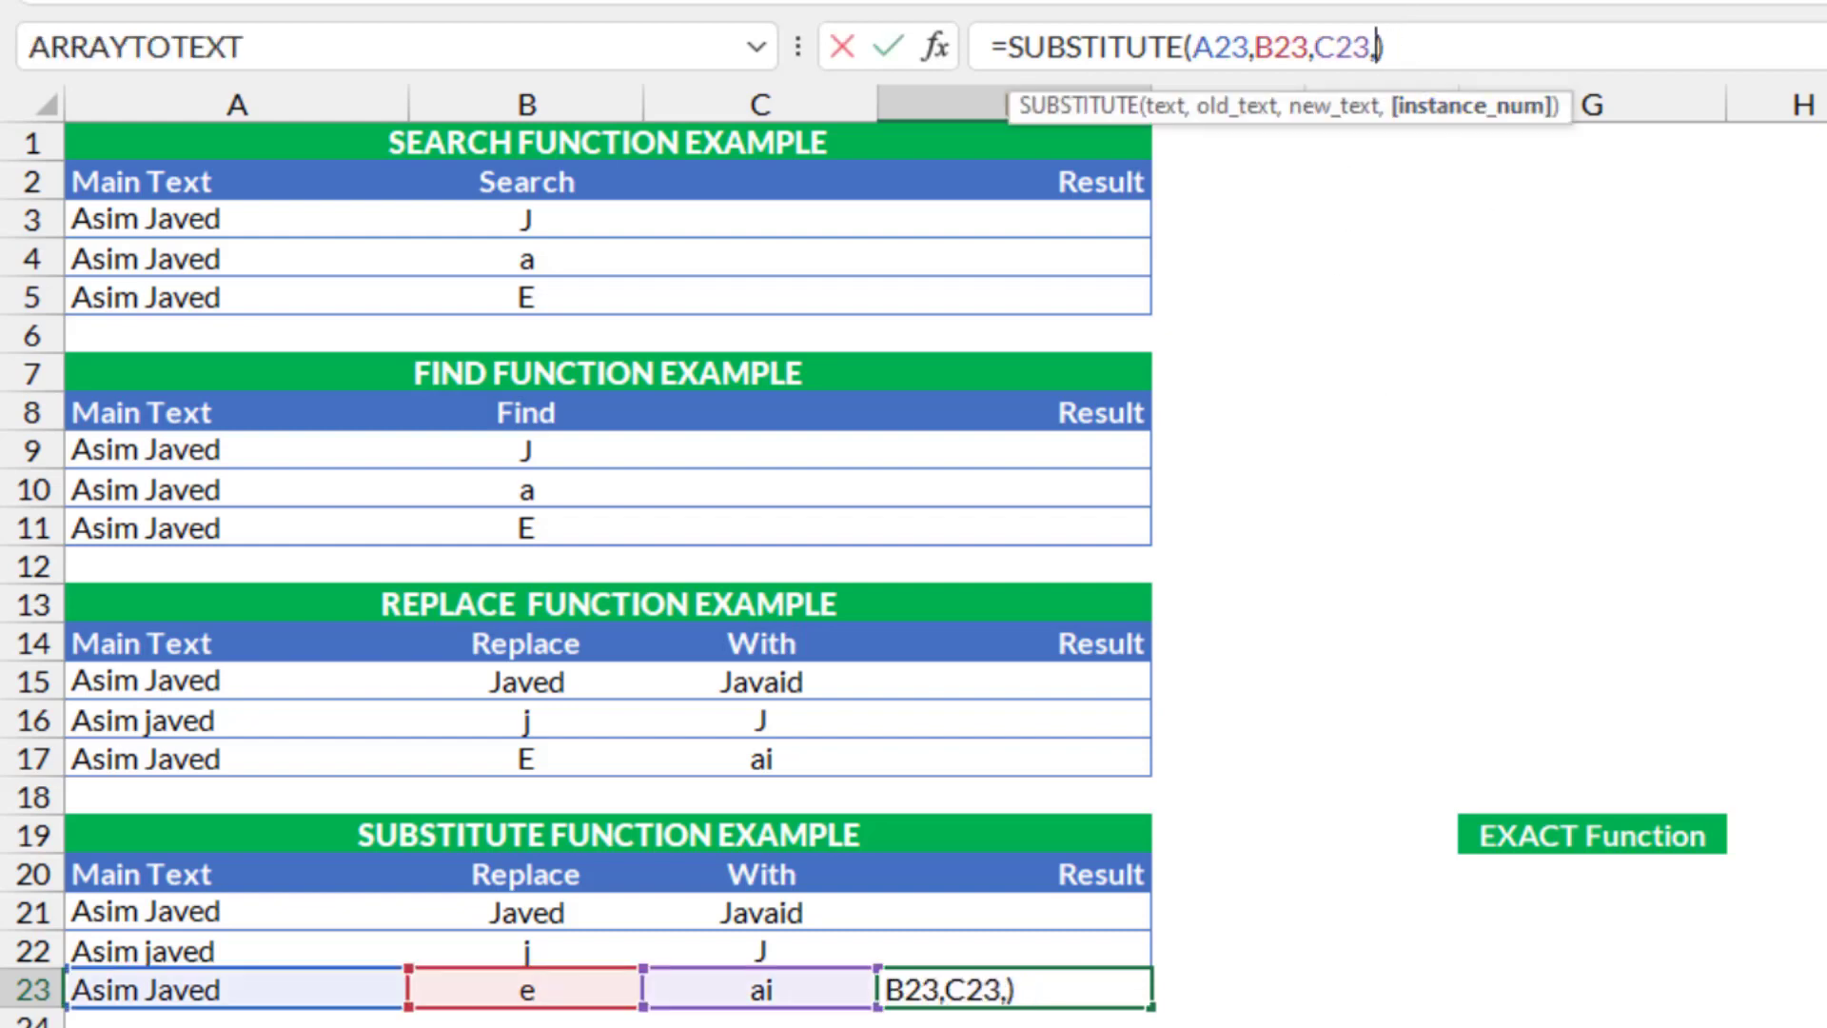
{"action": "type", "text": "1"}
{"action": "key", "text": "Return"}
{"action": "left_click", "coordinate": [1044, 987]}
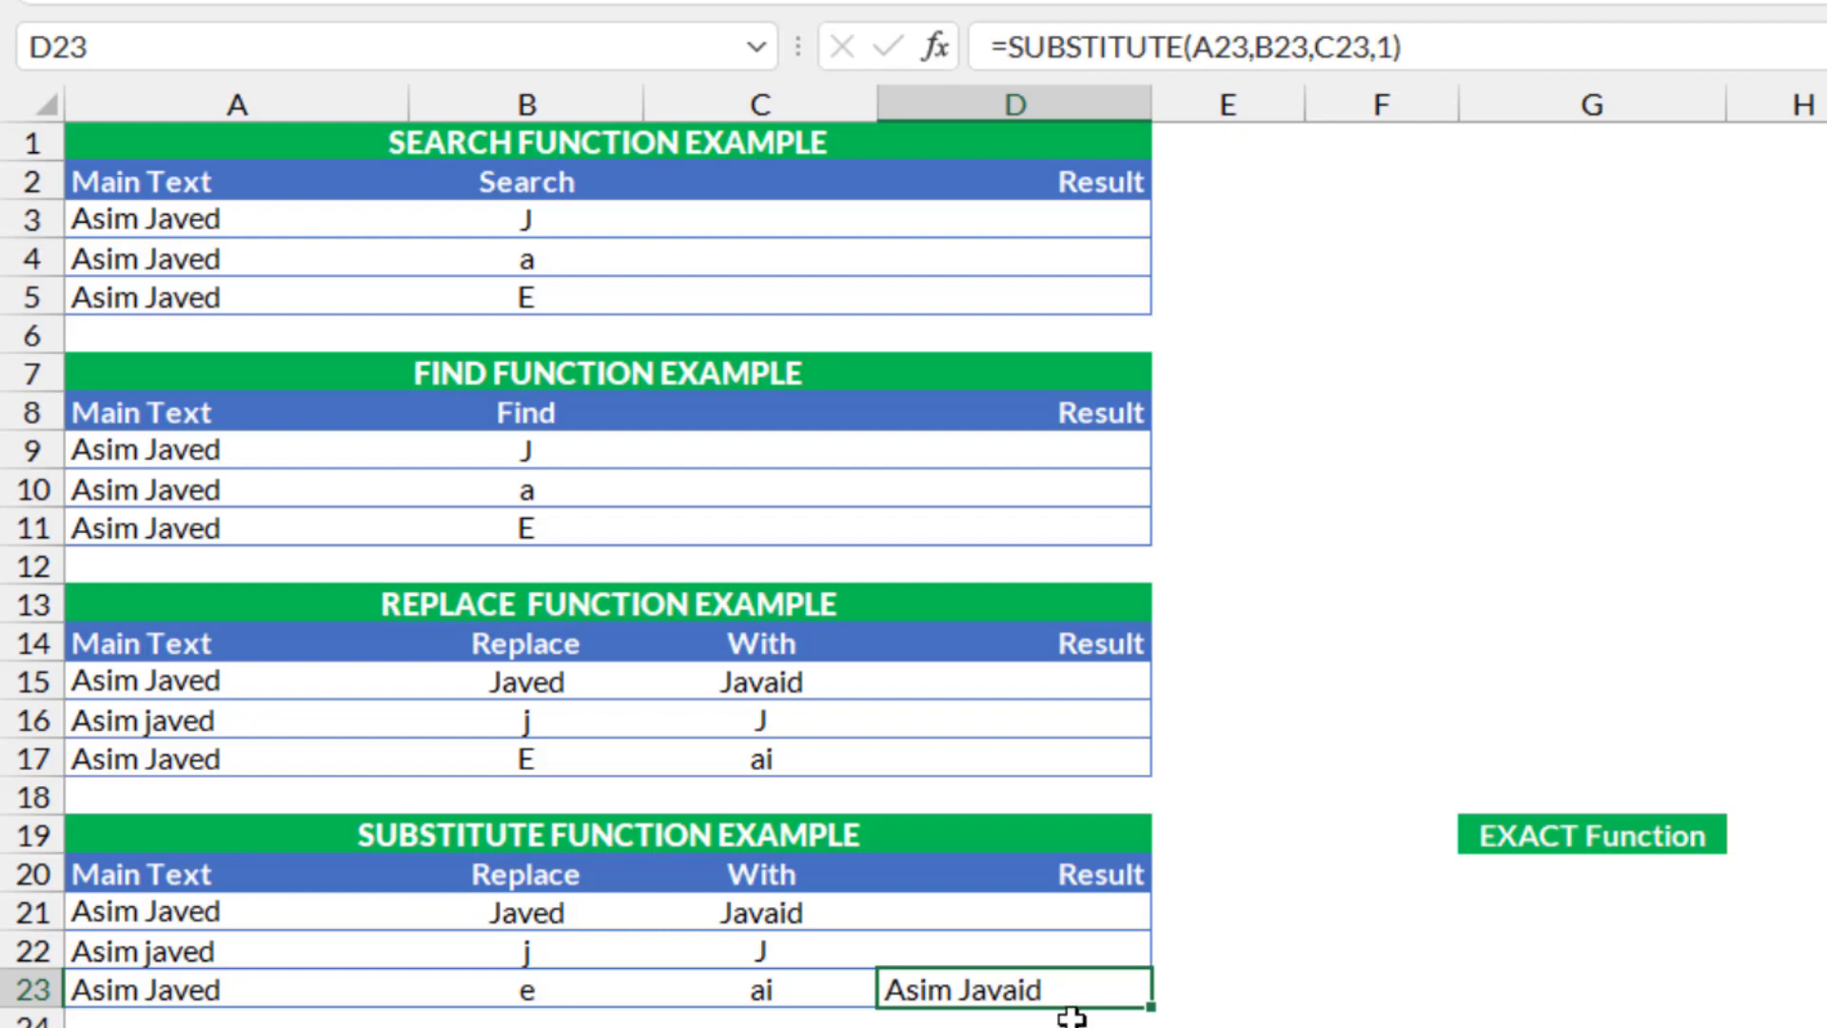
Set the replace letter in B23 to uppercase E and check it against the SUBSTITUTE result in D23.
{"action": "left_click", "coordinate": [530, 995]}
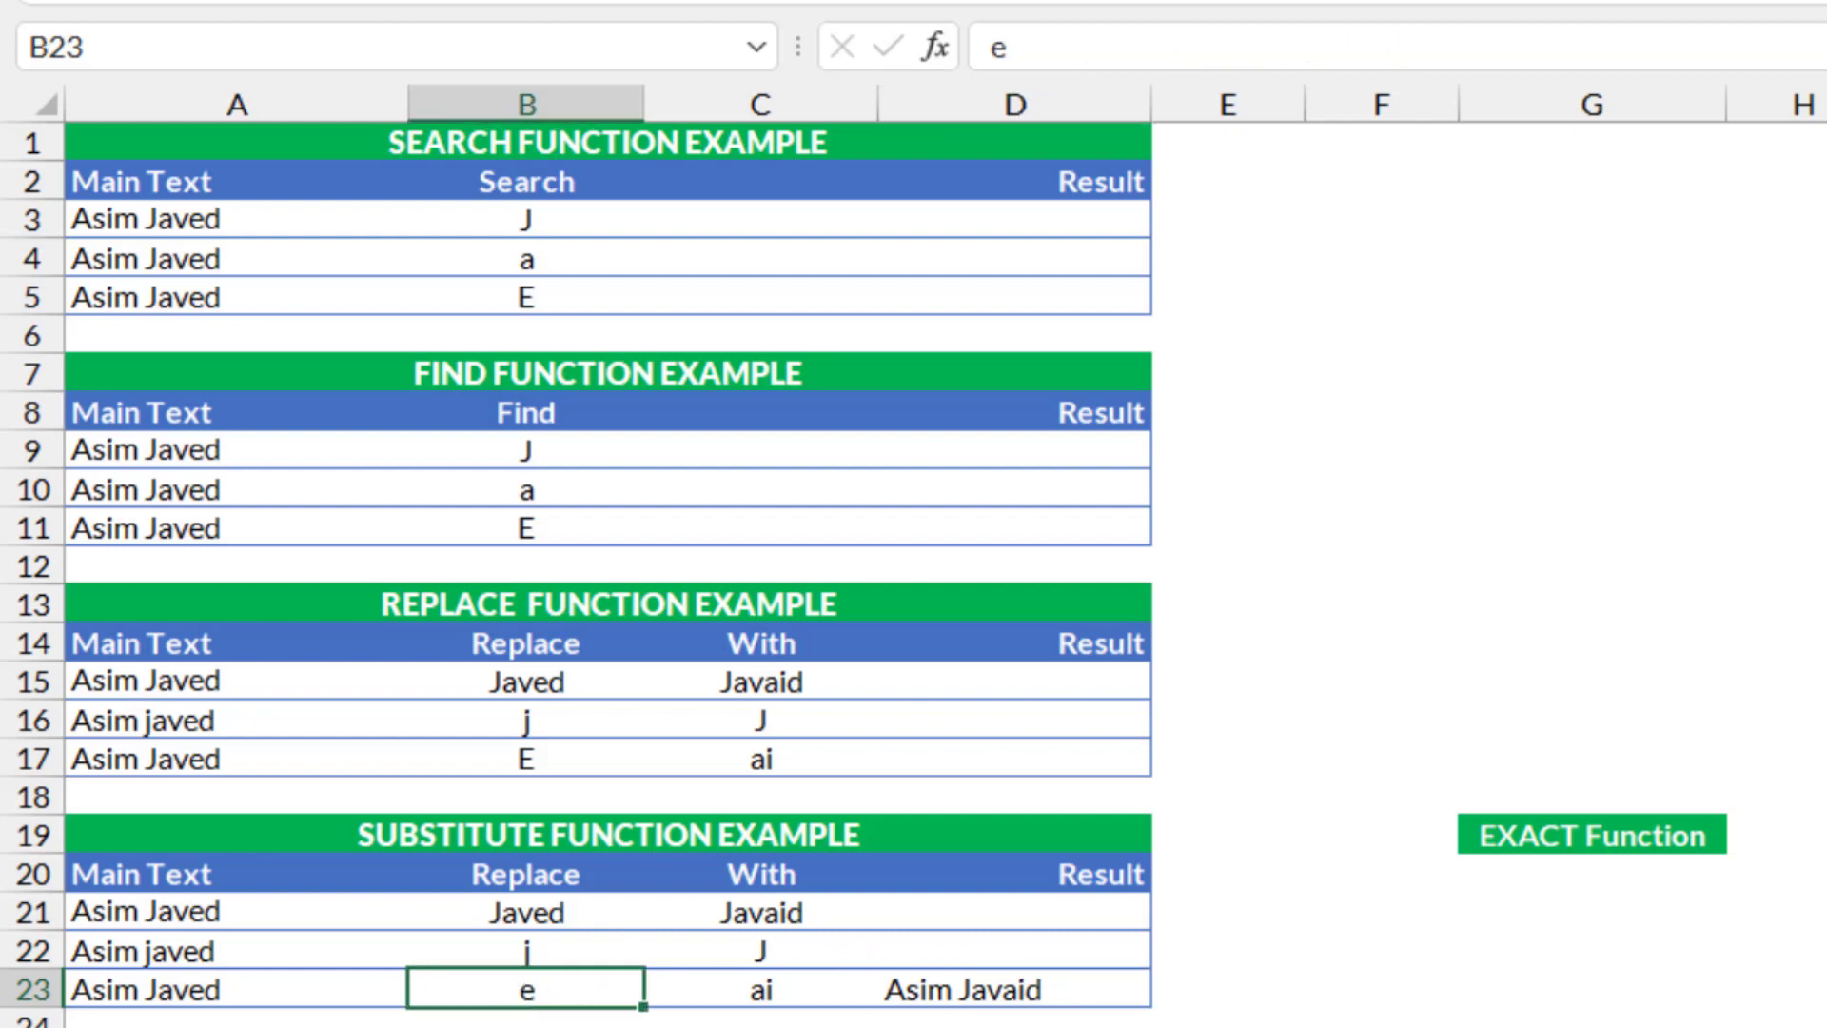
{"action": "type", "text": "E"}
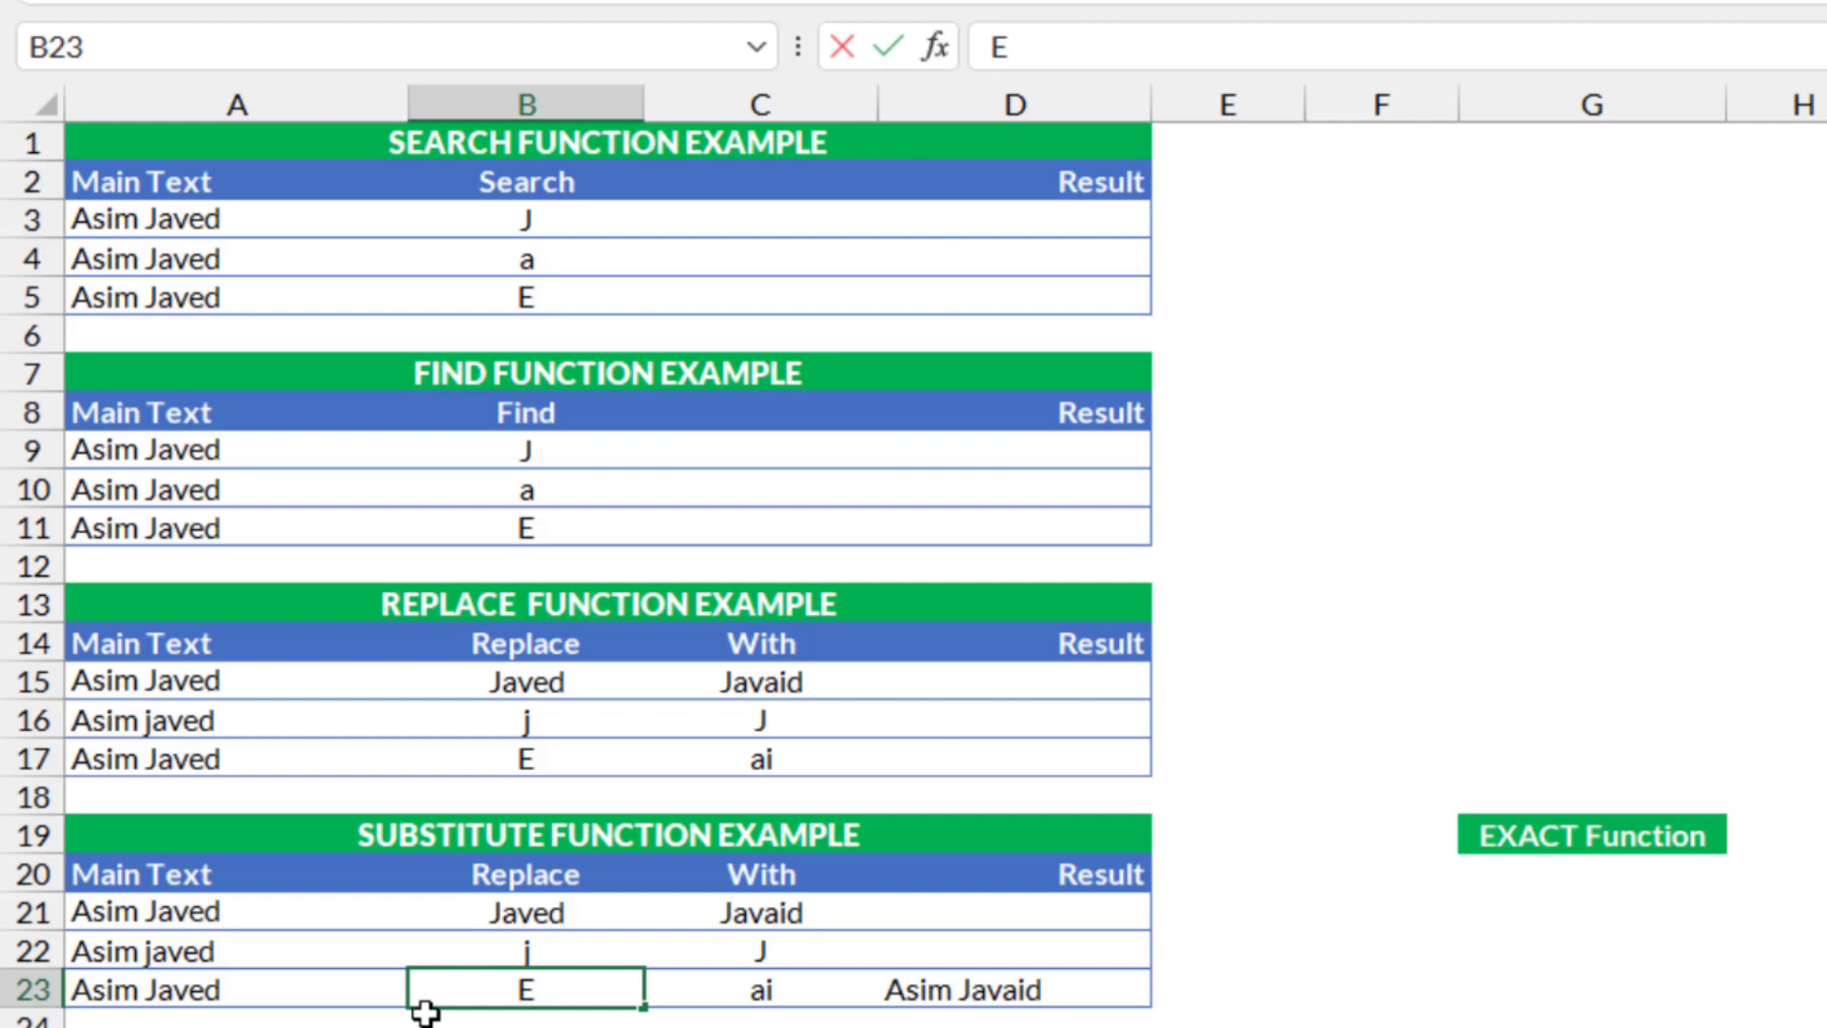
{"action": "key", "text": "Return"}
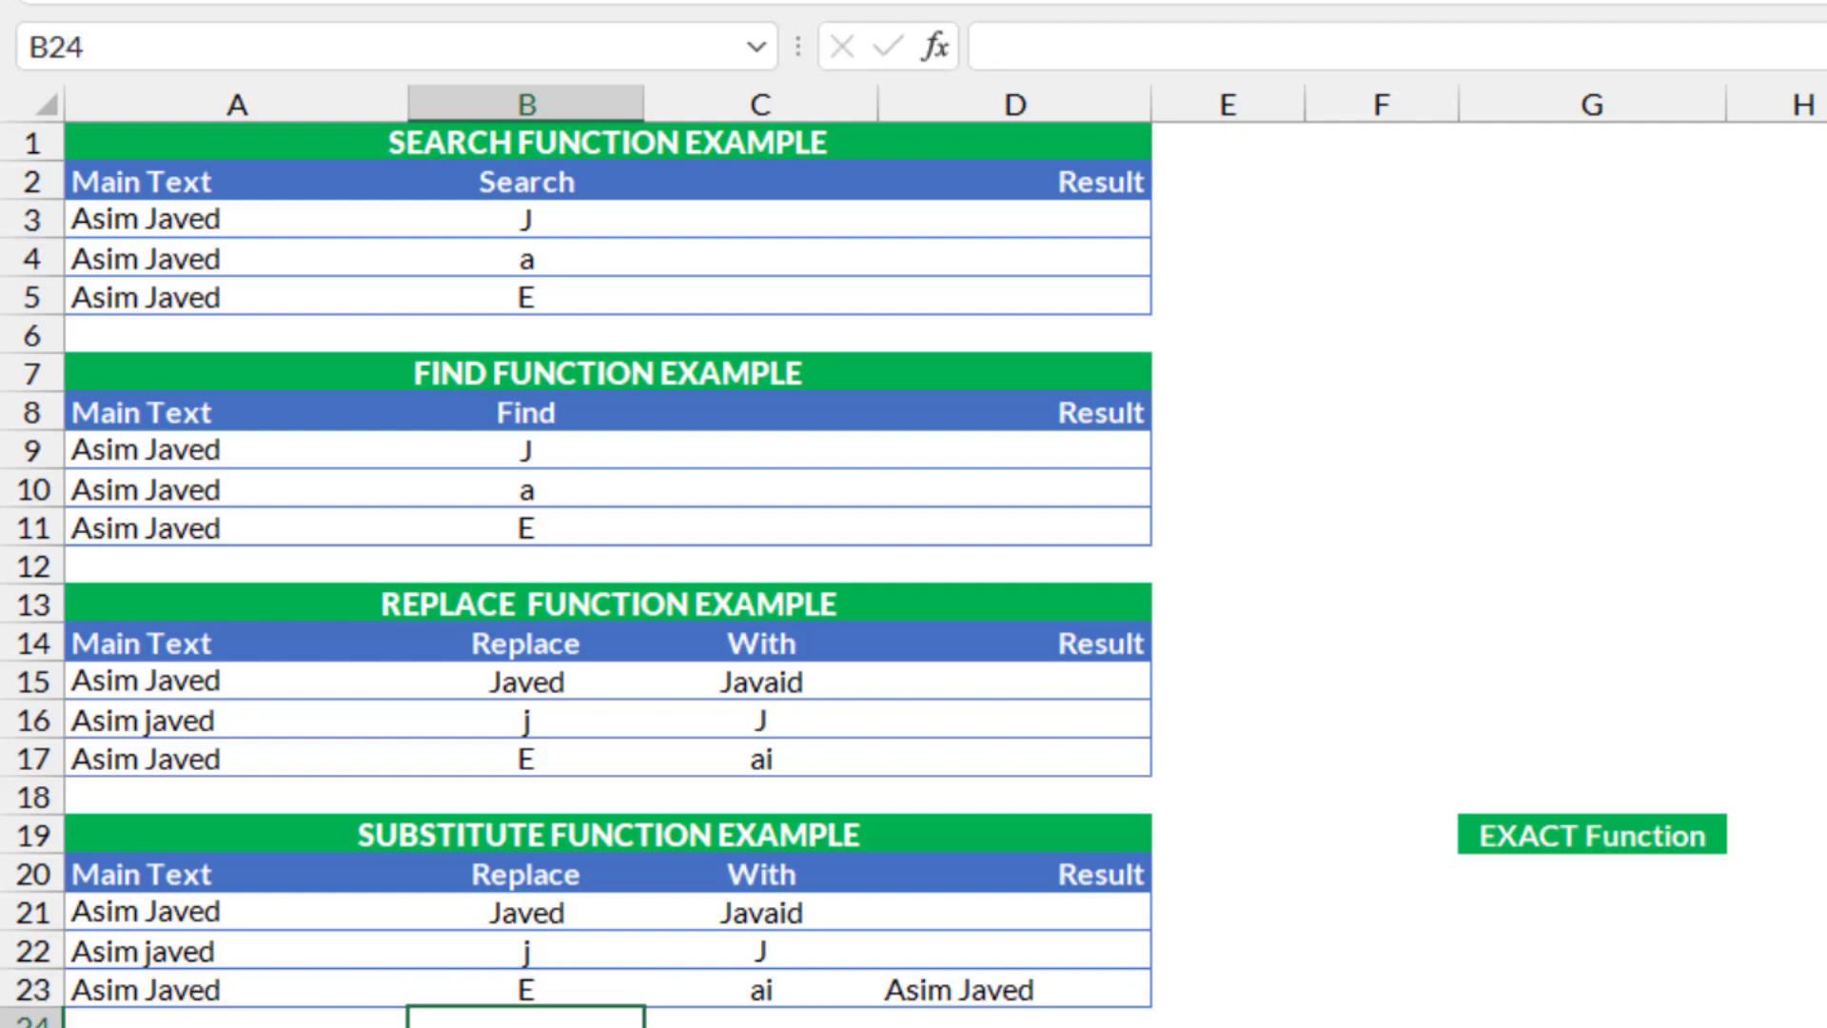
{"action": "left_click", "coordinate": [1009, 988]}
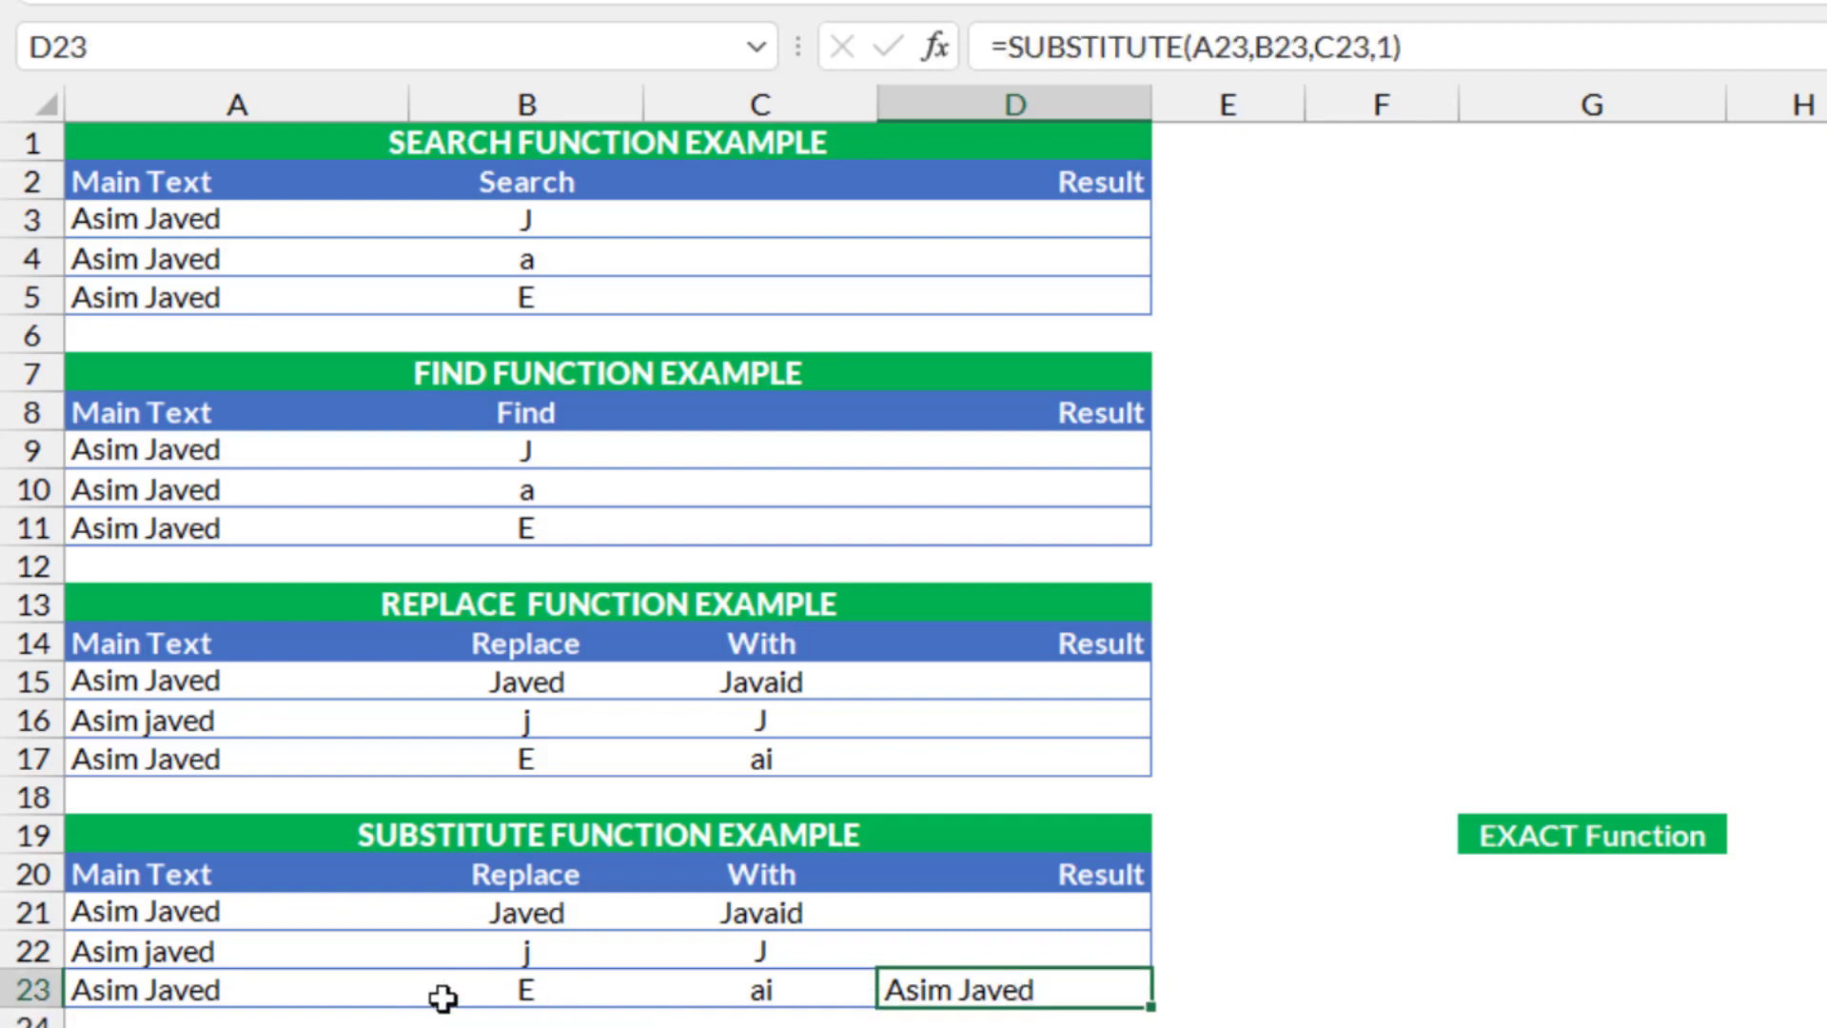
{"action": "left_click", "coordinate": [482, 994]}
{"action": "left_click", "coordinate": [861, 1000]}
{"action": "left_click", "coordinate": [941, 992]}
Enter =EXACT(A21,A23) in G20 to test whether the two main texts match exactly.
{"action": "left_click", "coordinate": [1561, 877]}
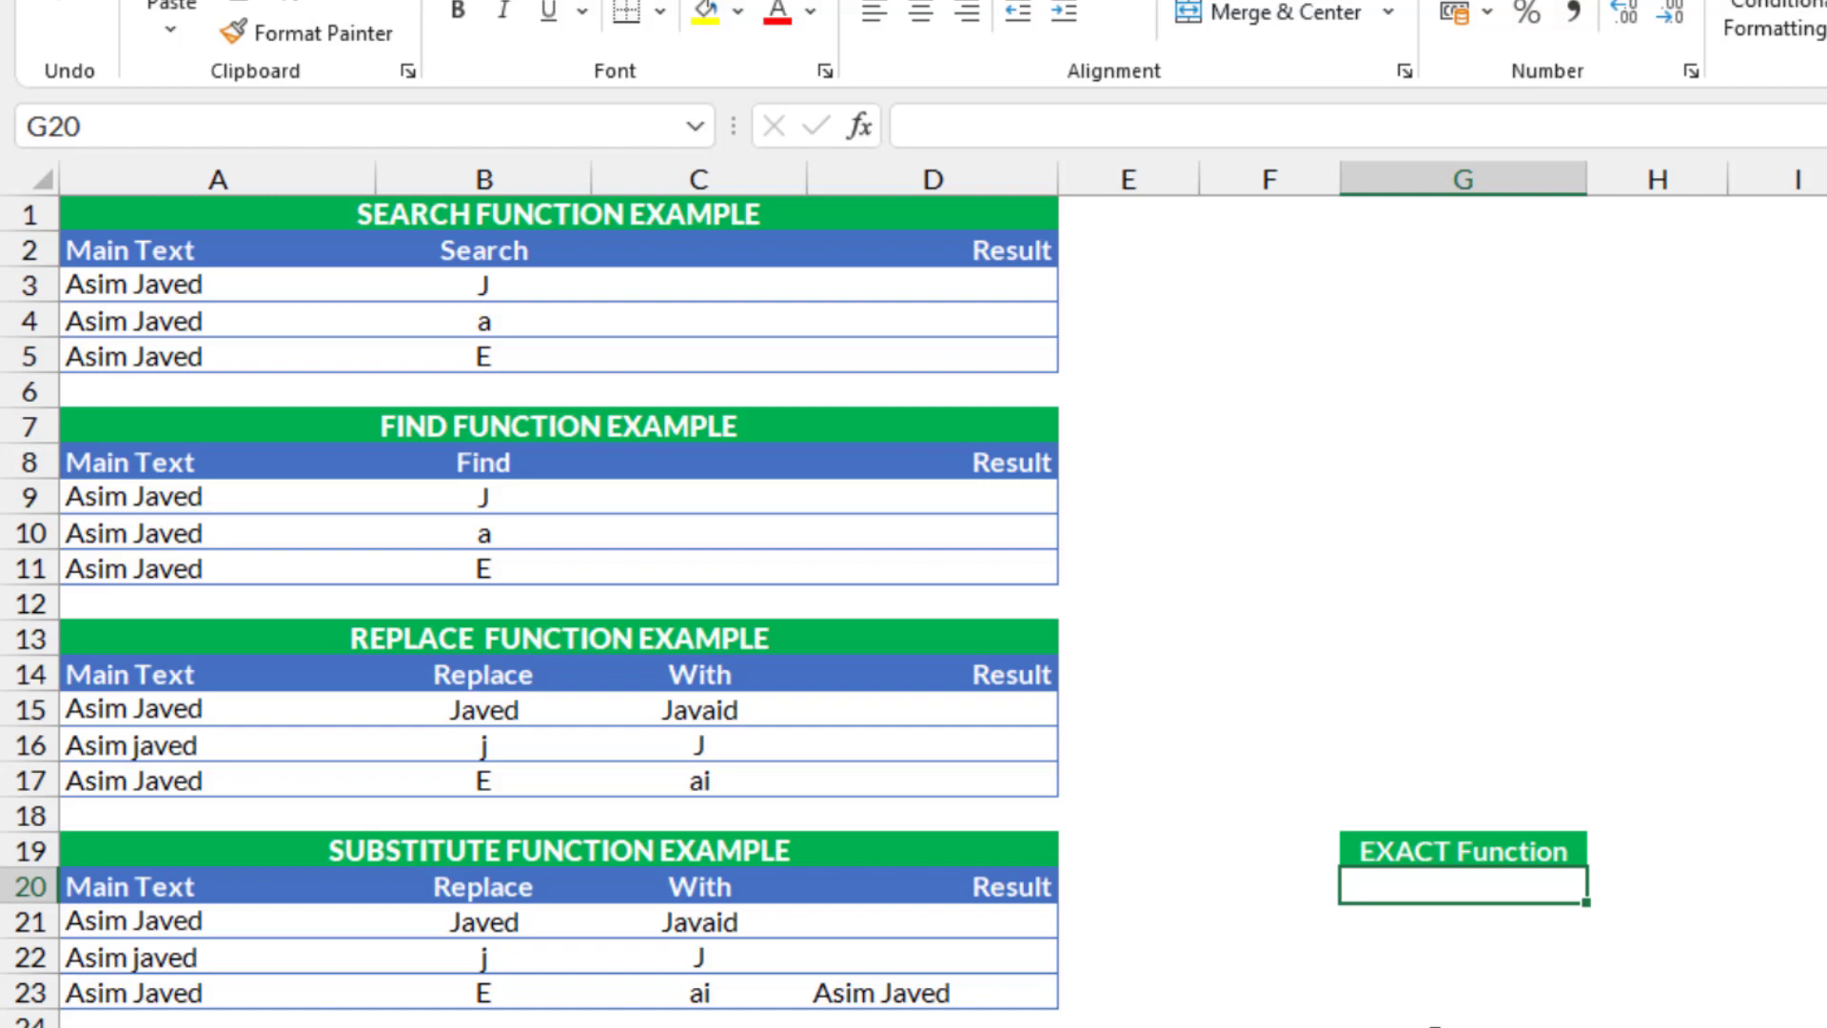
{"action": "type", "text": "=exa"}
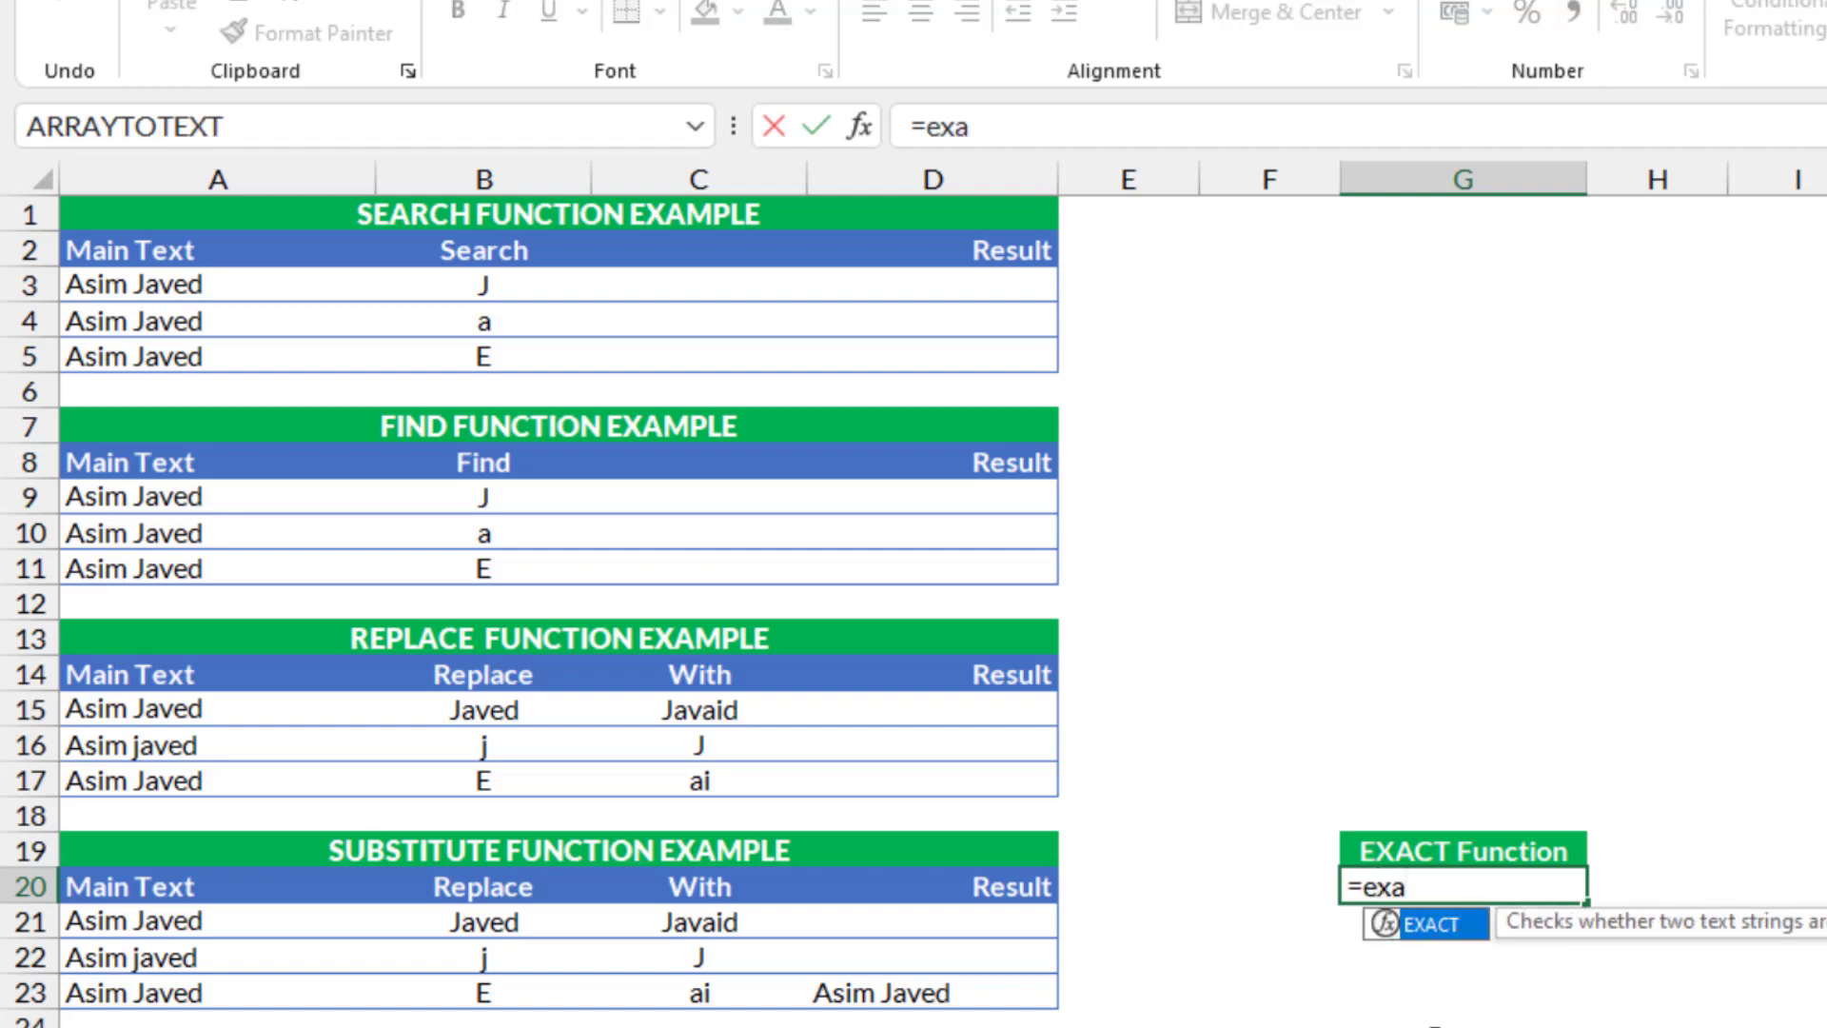
{"action": "key", "text": "Tab"}
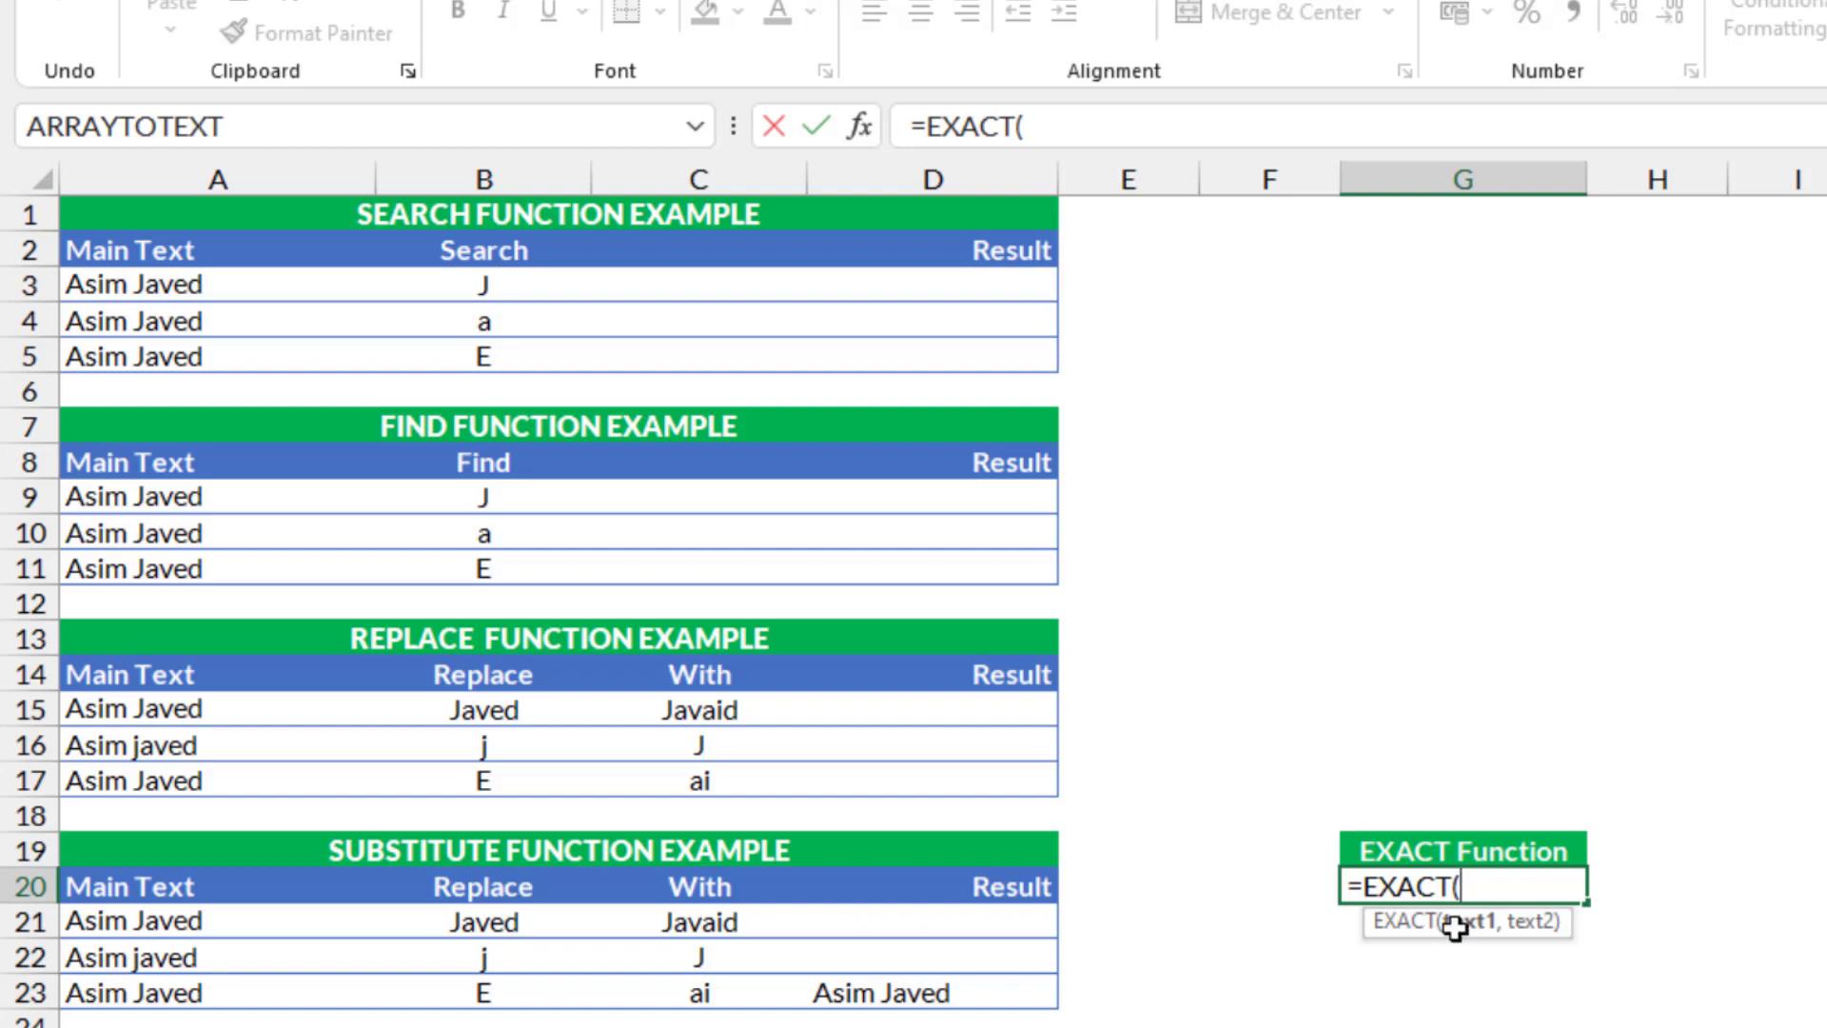
{"action": "left_click", "coordinate": [158, 928]}
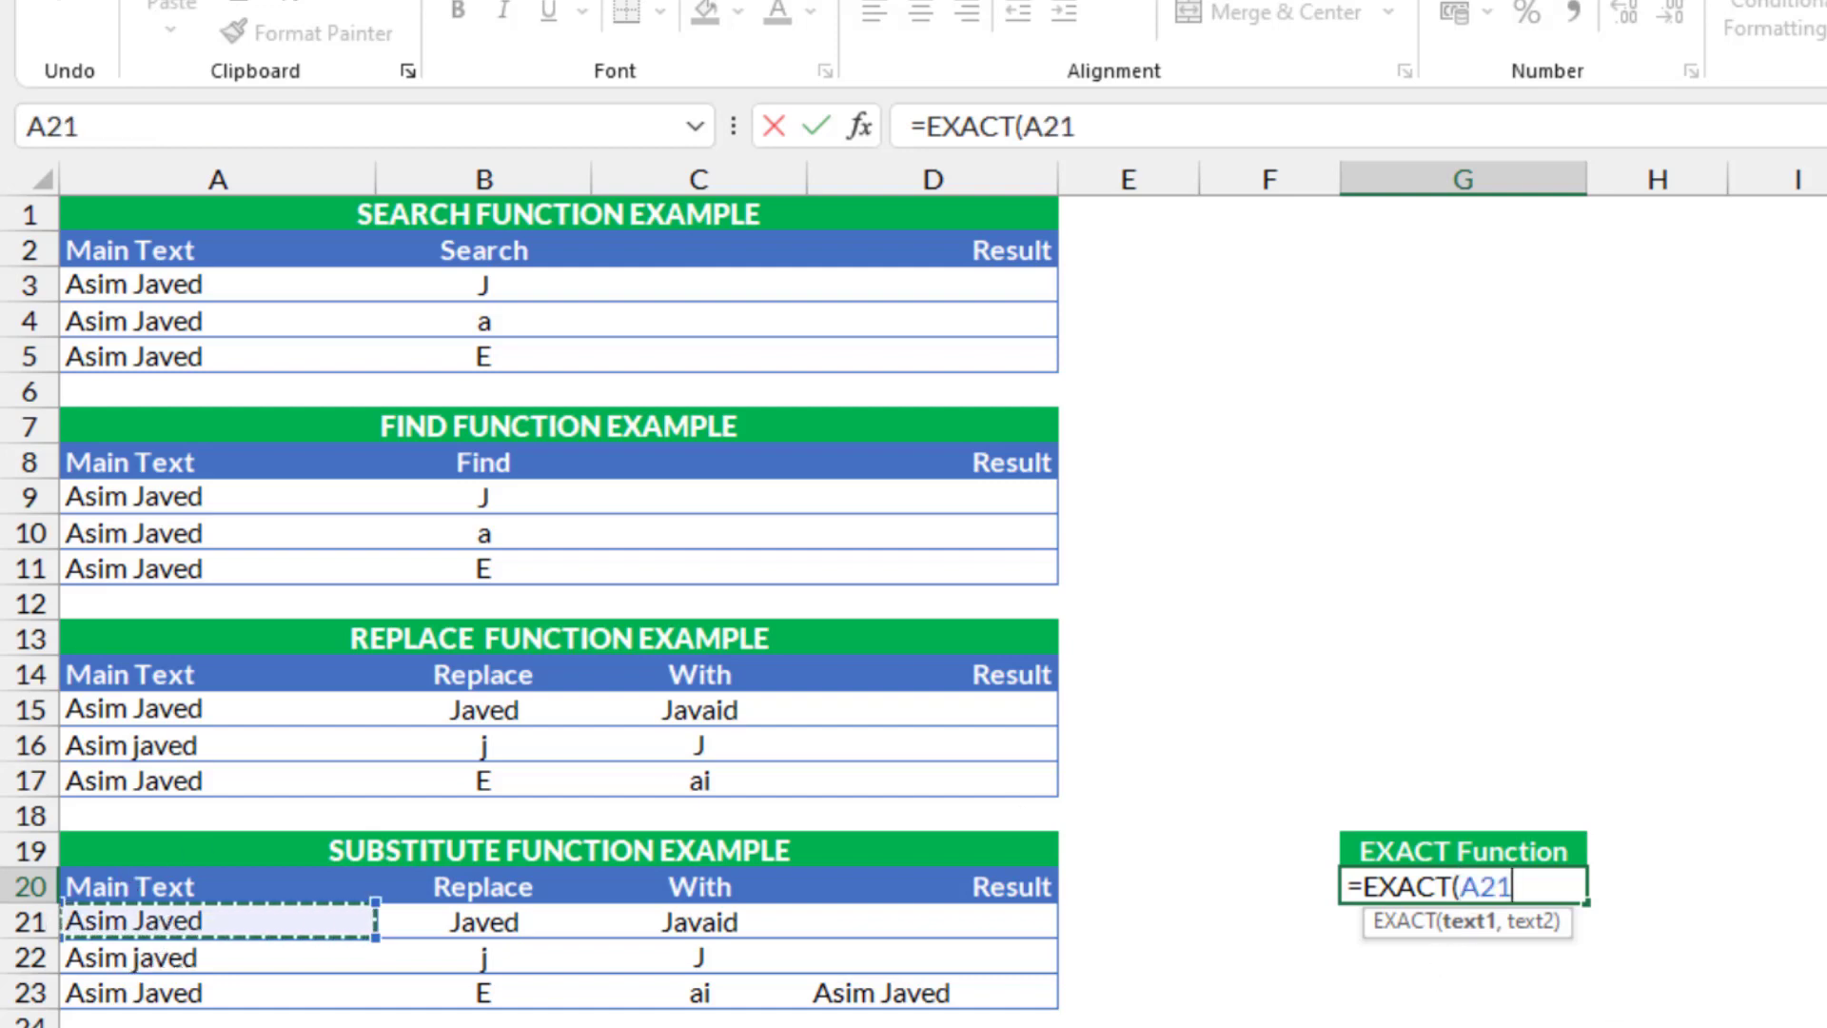
{"action": "type", "text": ","}
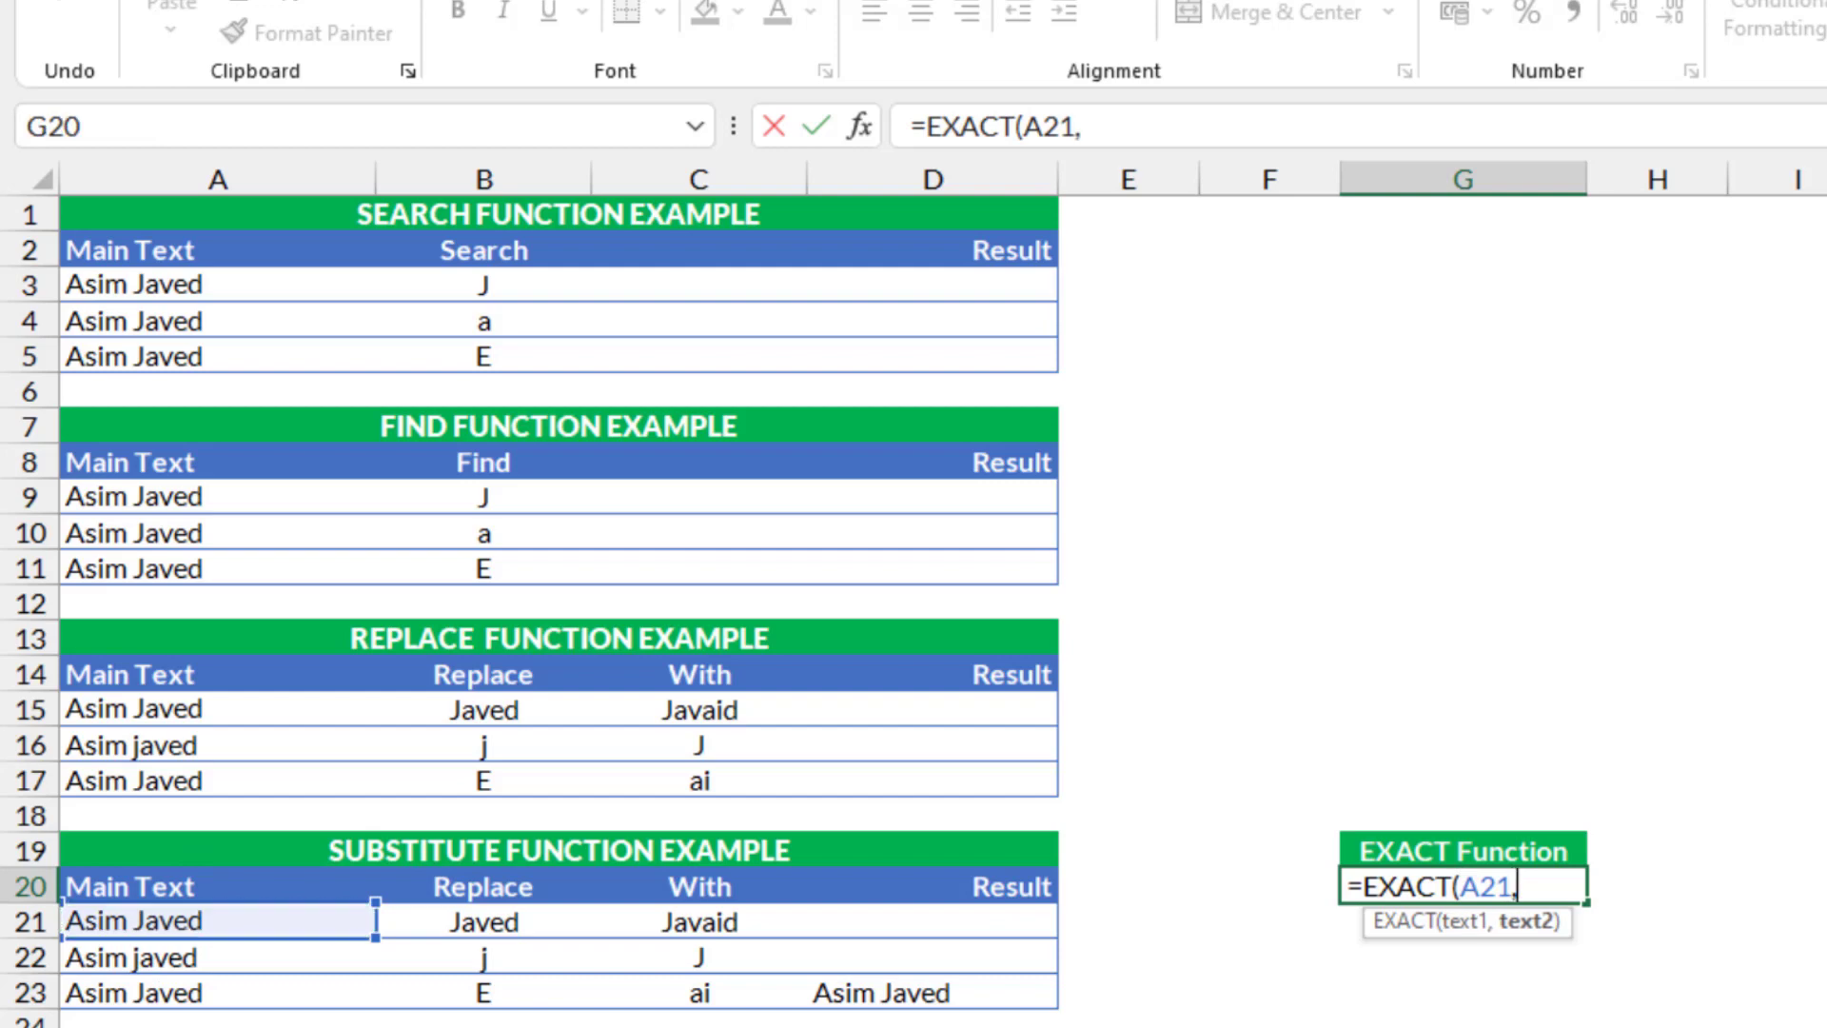
{"action": "left_click", "coordinate": [158, 995]}
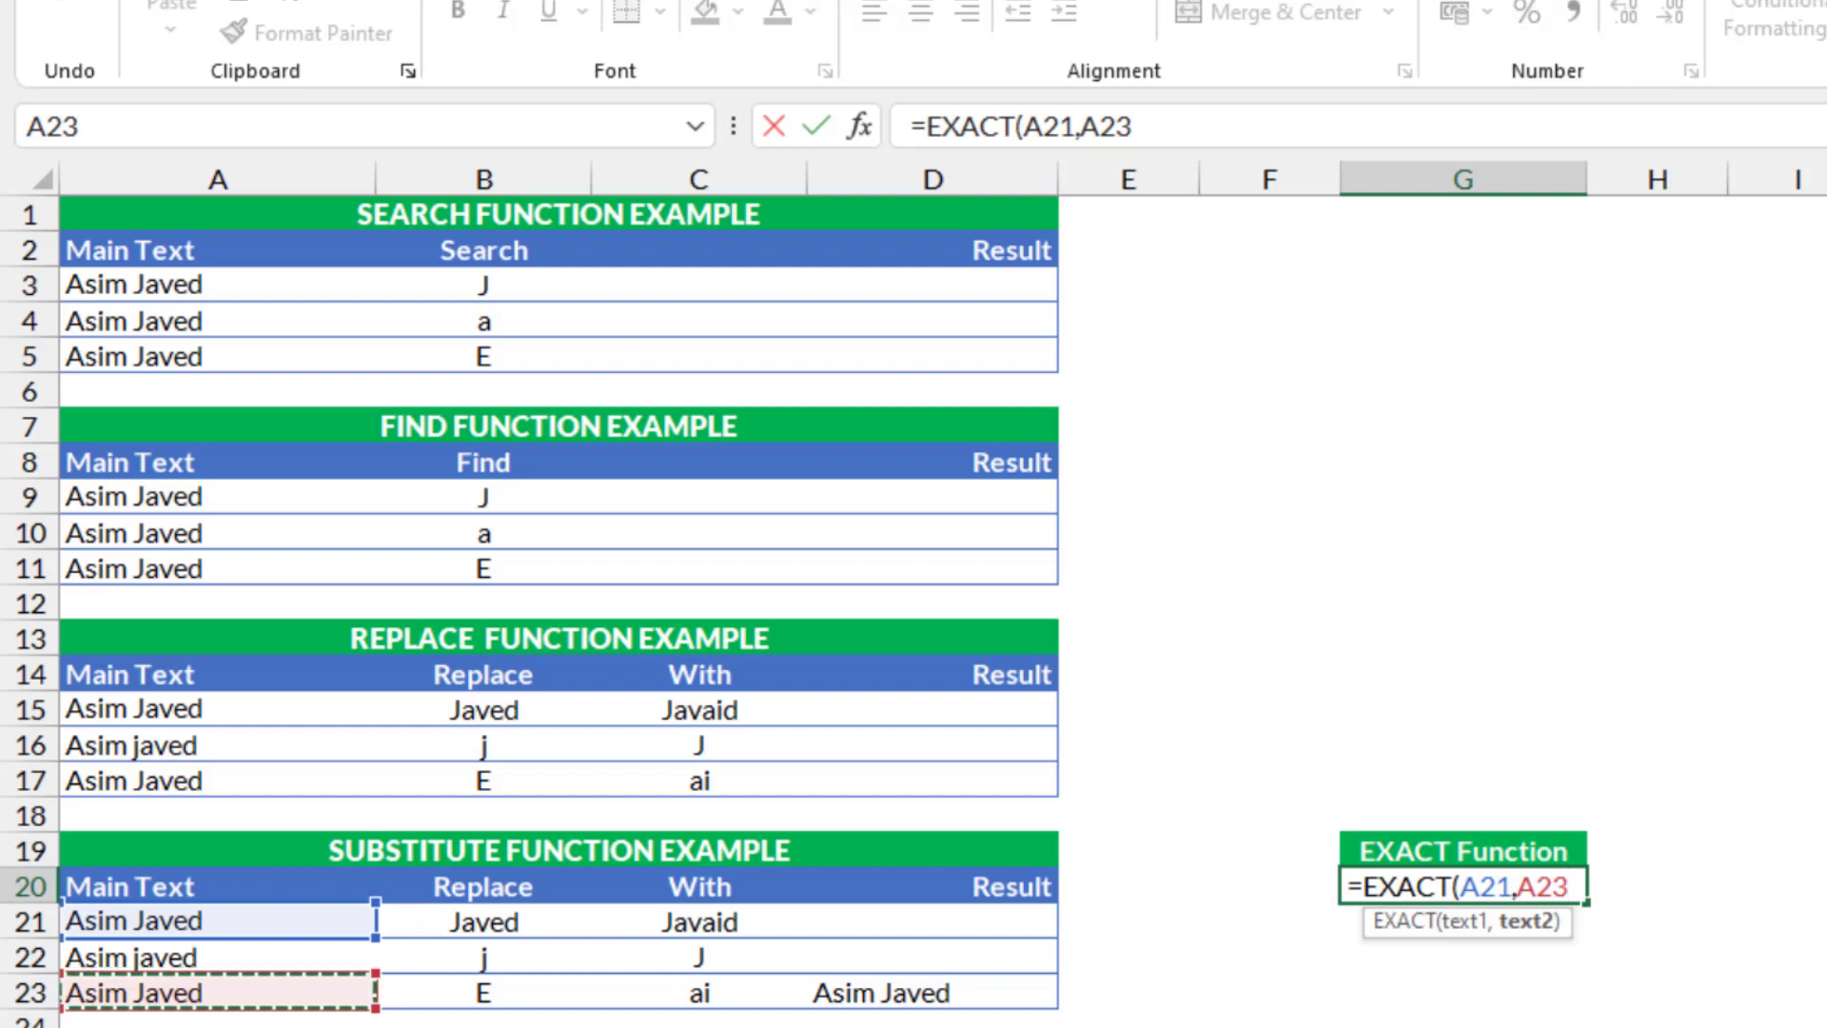
{"action": "key", "text": "Return"}
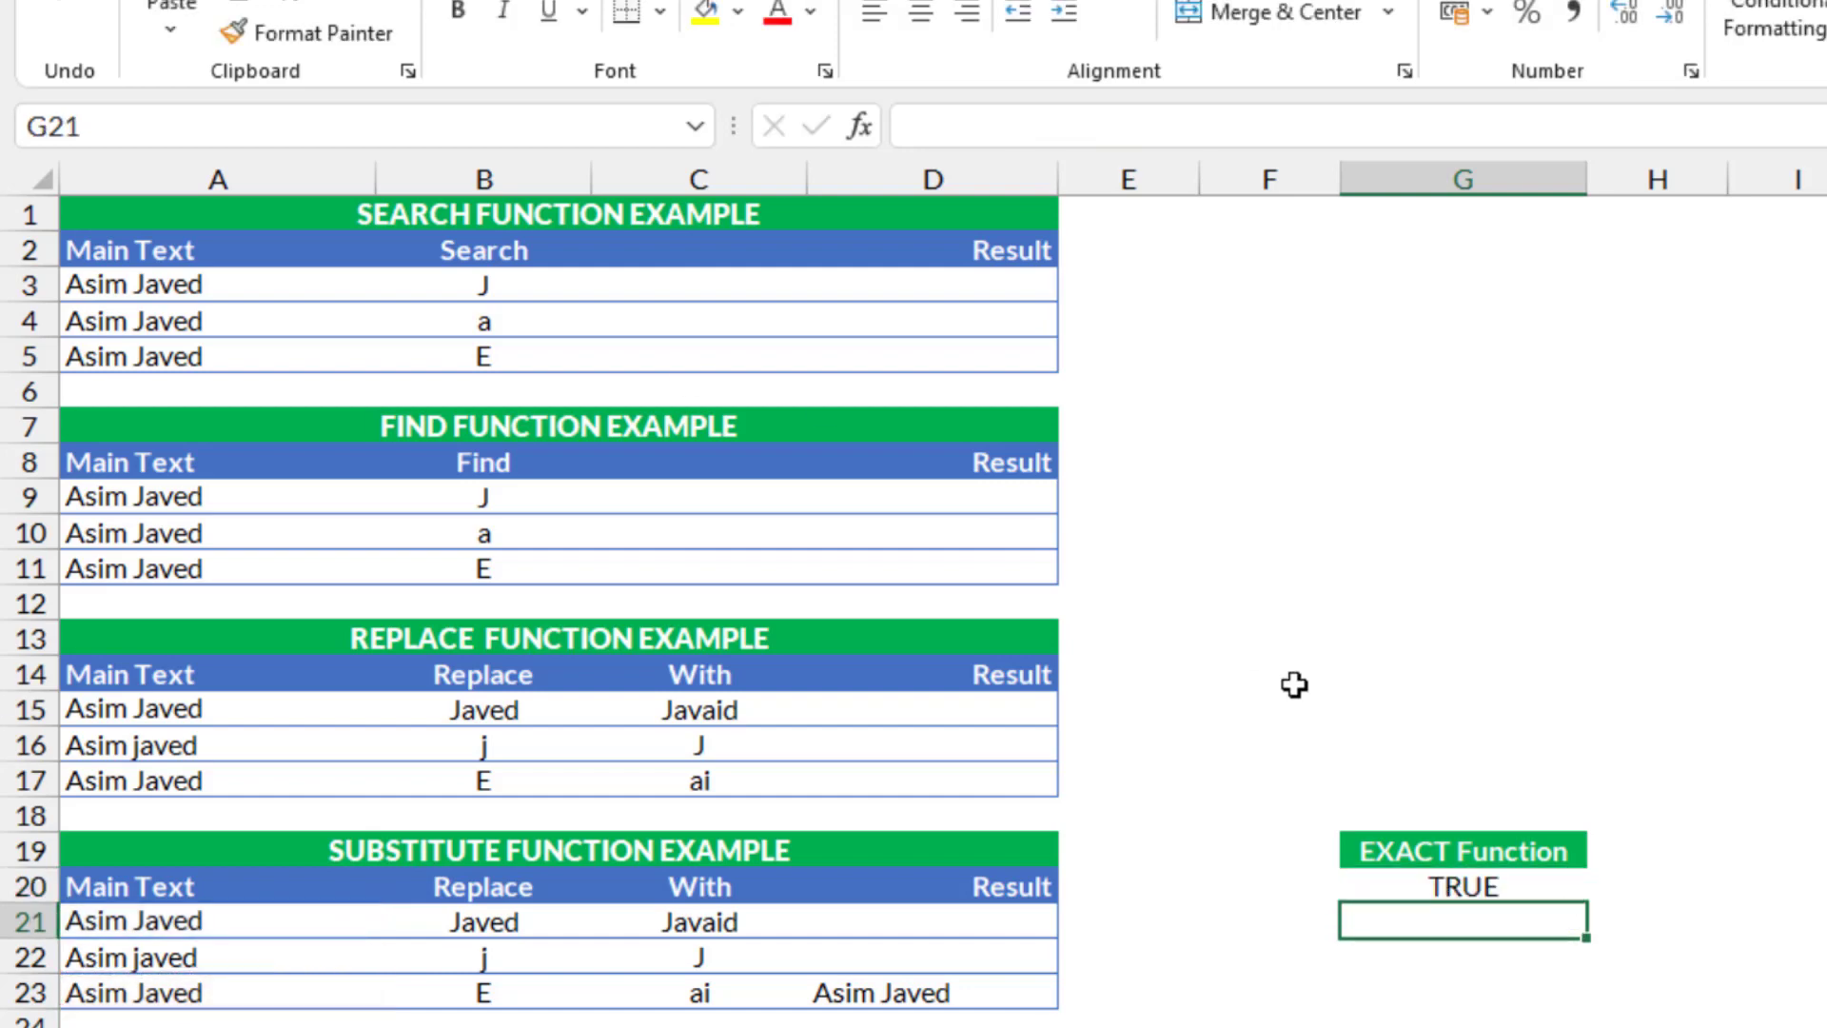
Change the second reference of the EXACT formula in G20 to A22.
{"action": "left_click", "coordinate": [1440, 885]}
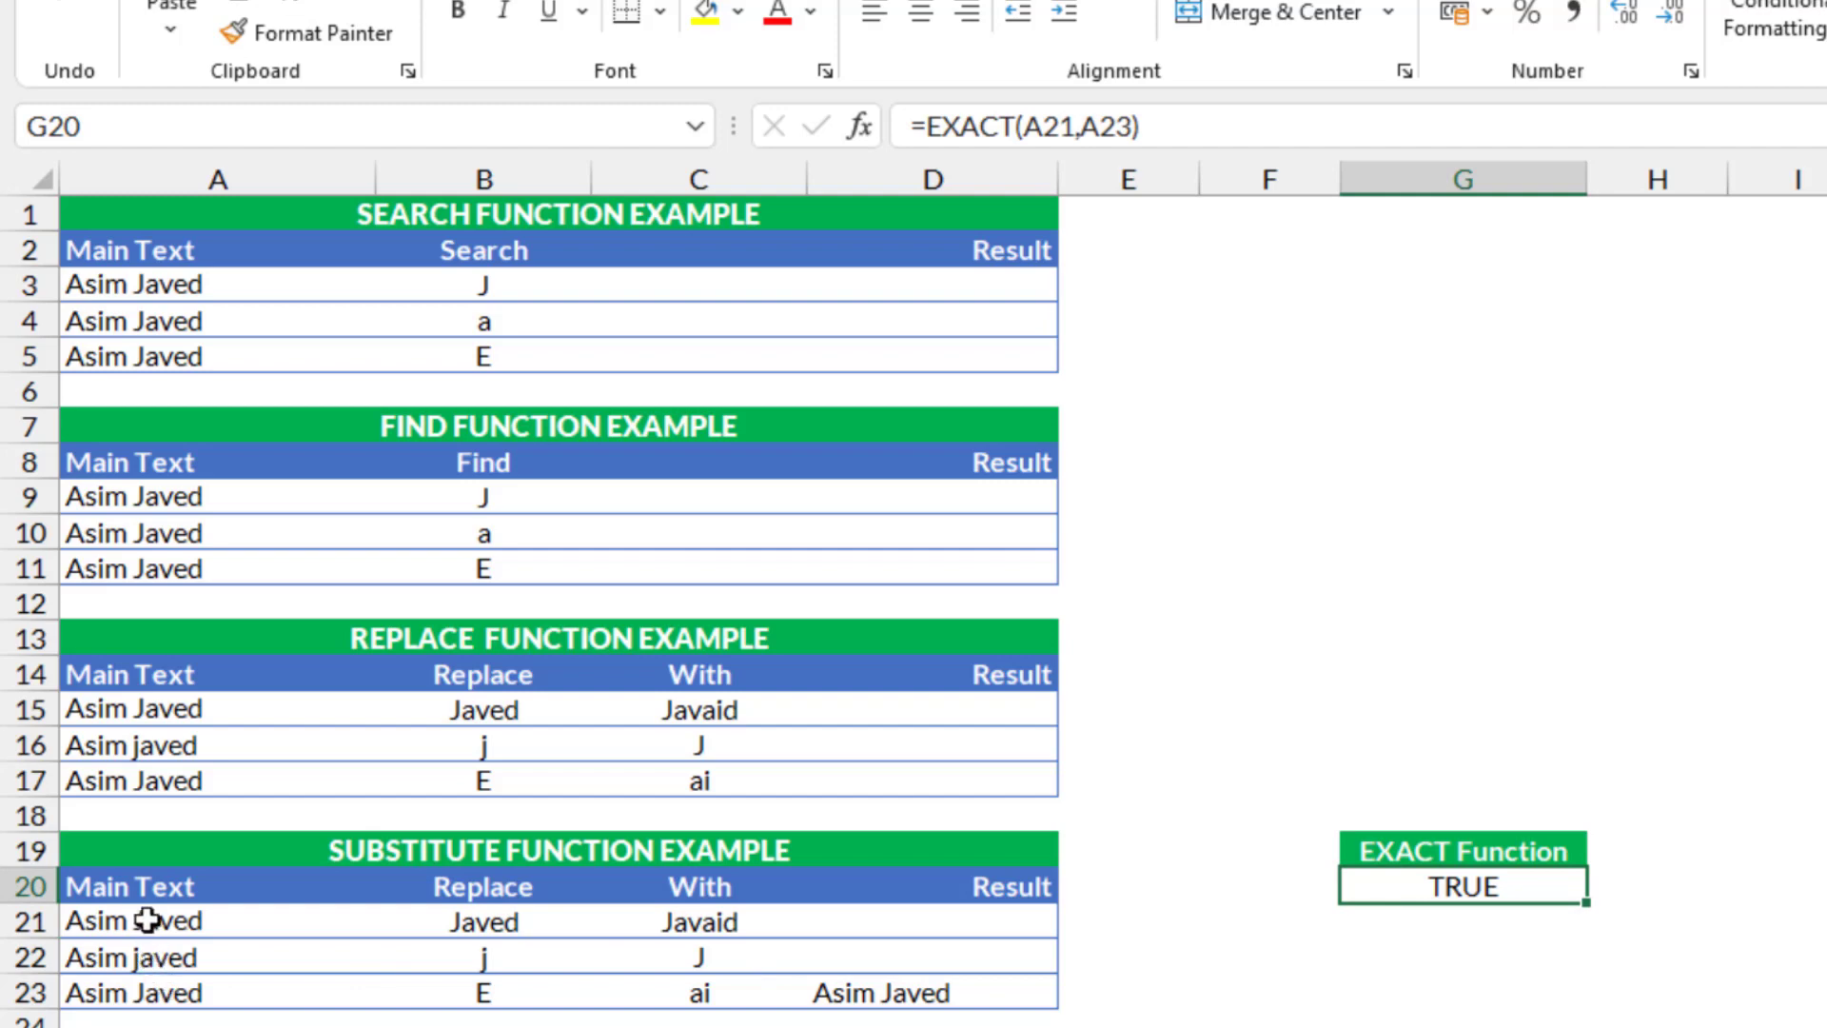
{"action": "left_click", "coordinate": [1350, 127]}
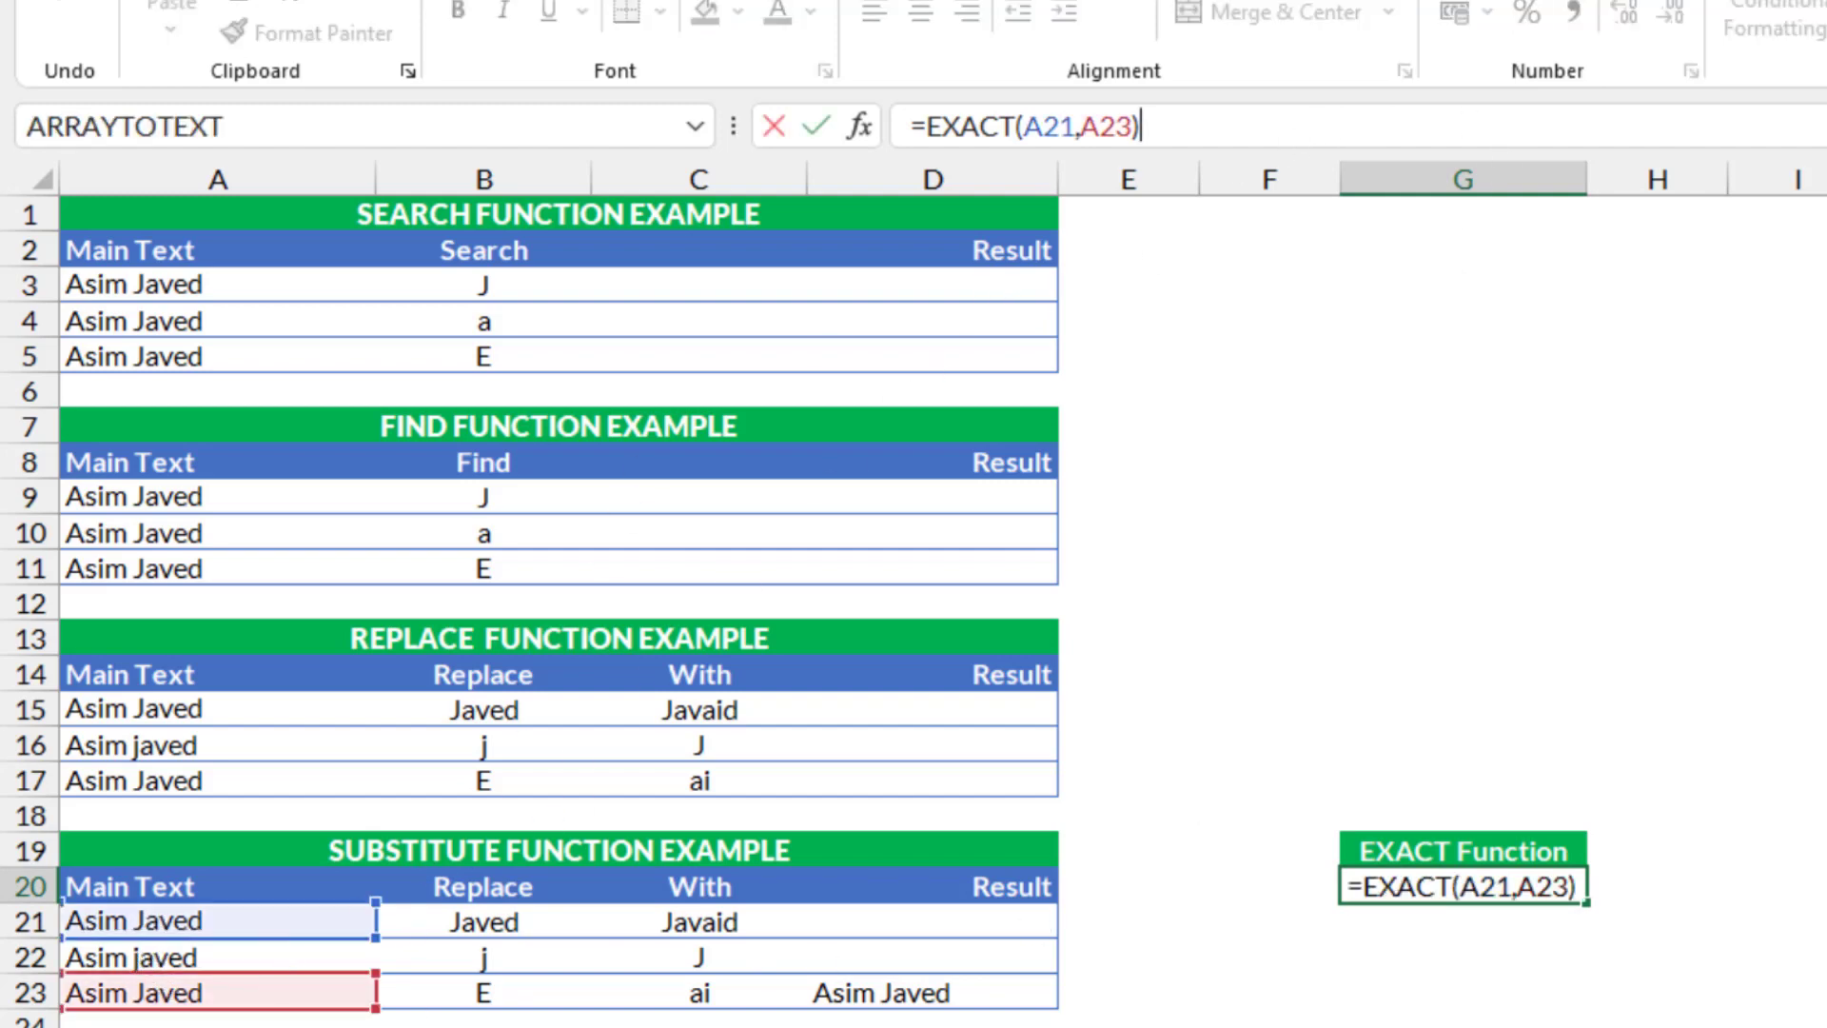
{"action": "left_click_drag", "start_coordinate": [255, 976], "coordinate": [255, 957]}
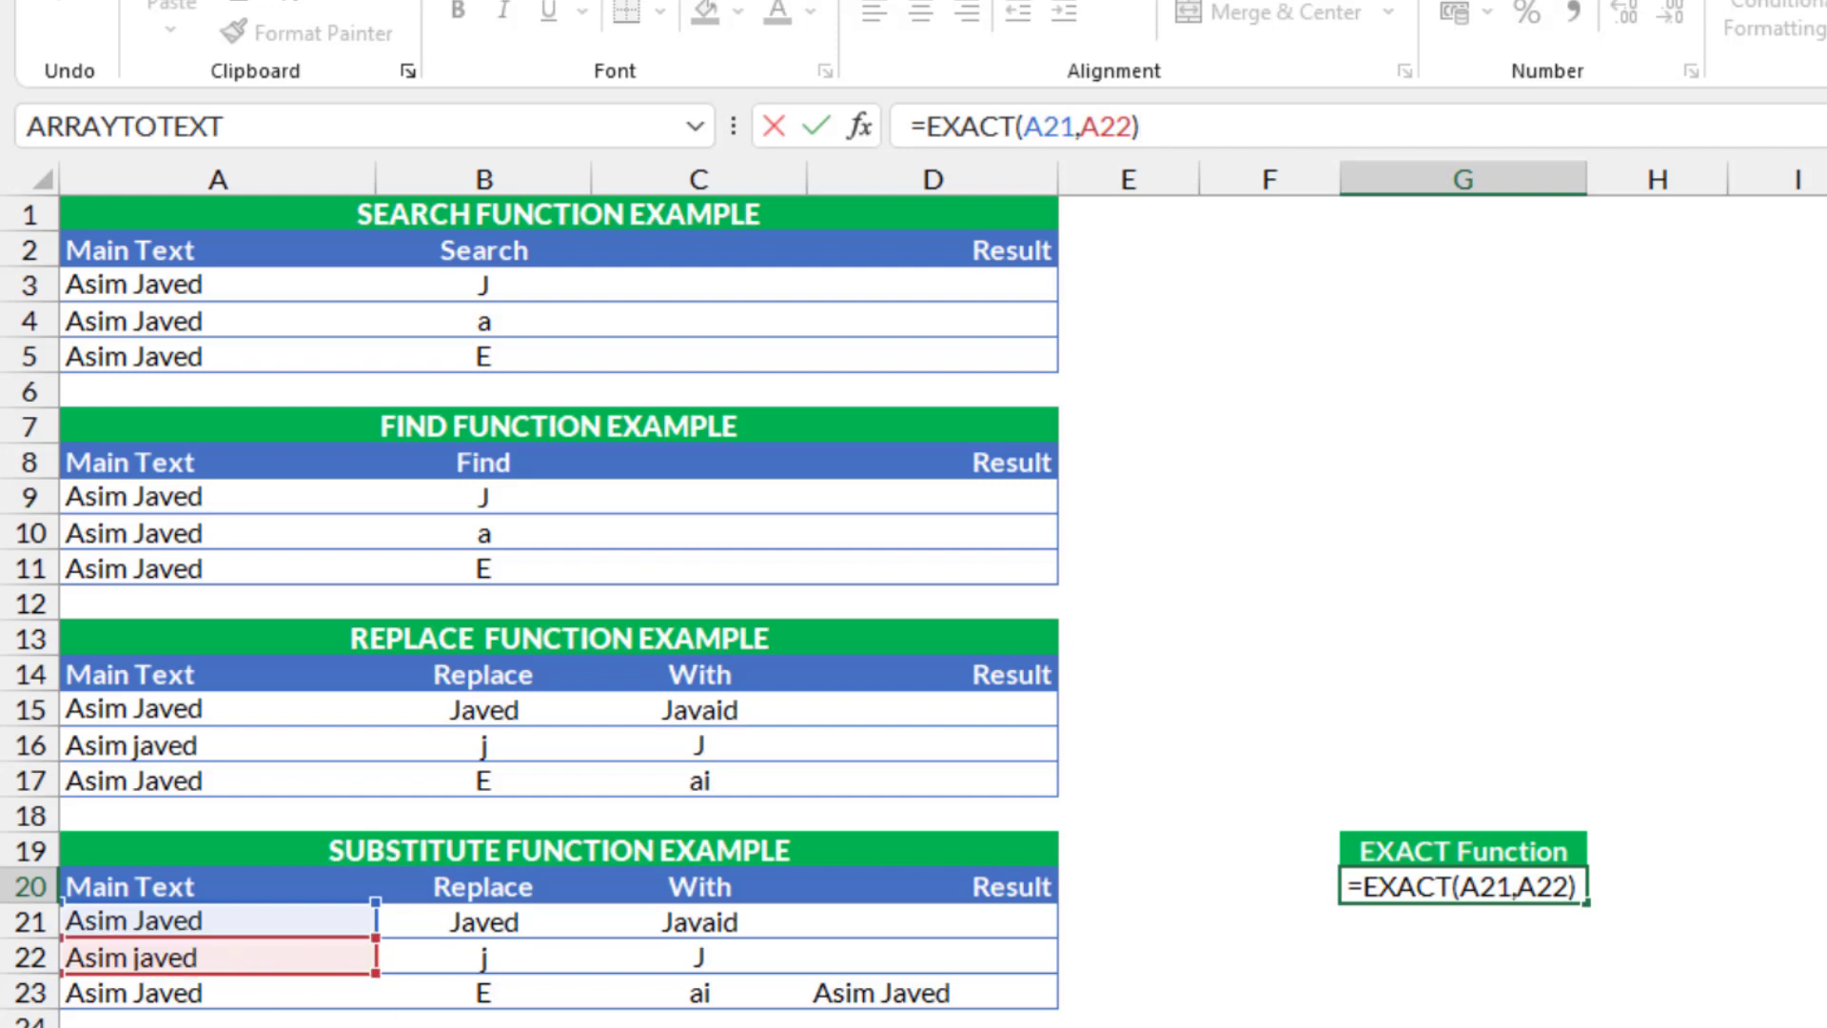
{"action": "key", "text": "Return"}
Compare the EXACT result in G20 with the letter case of the main texts in A21 and A22.
{"action": "left_click", "coordinate": [1419, 885]}
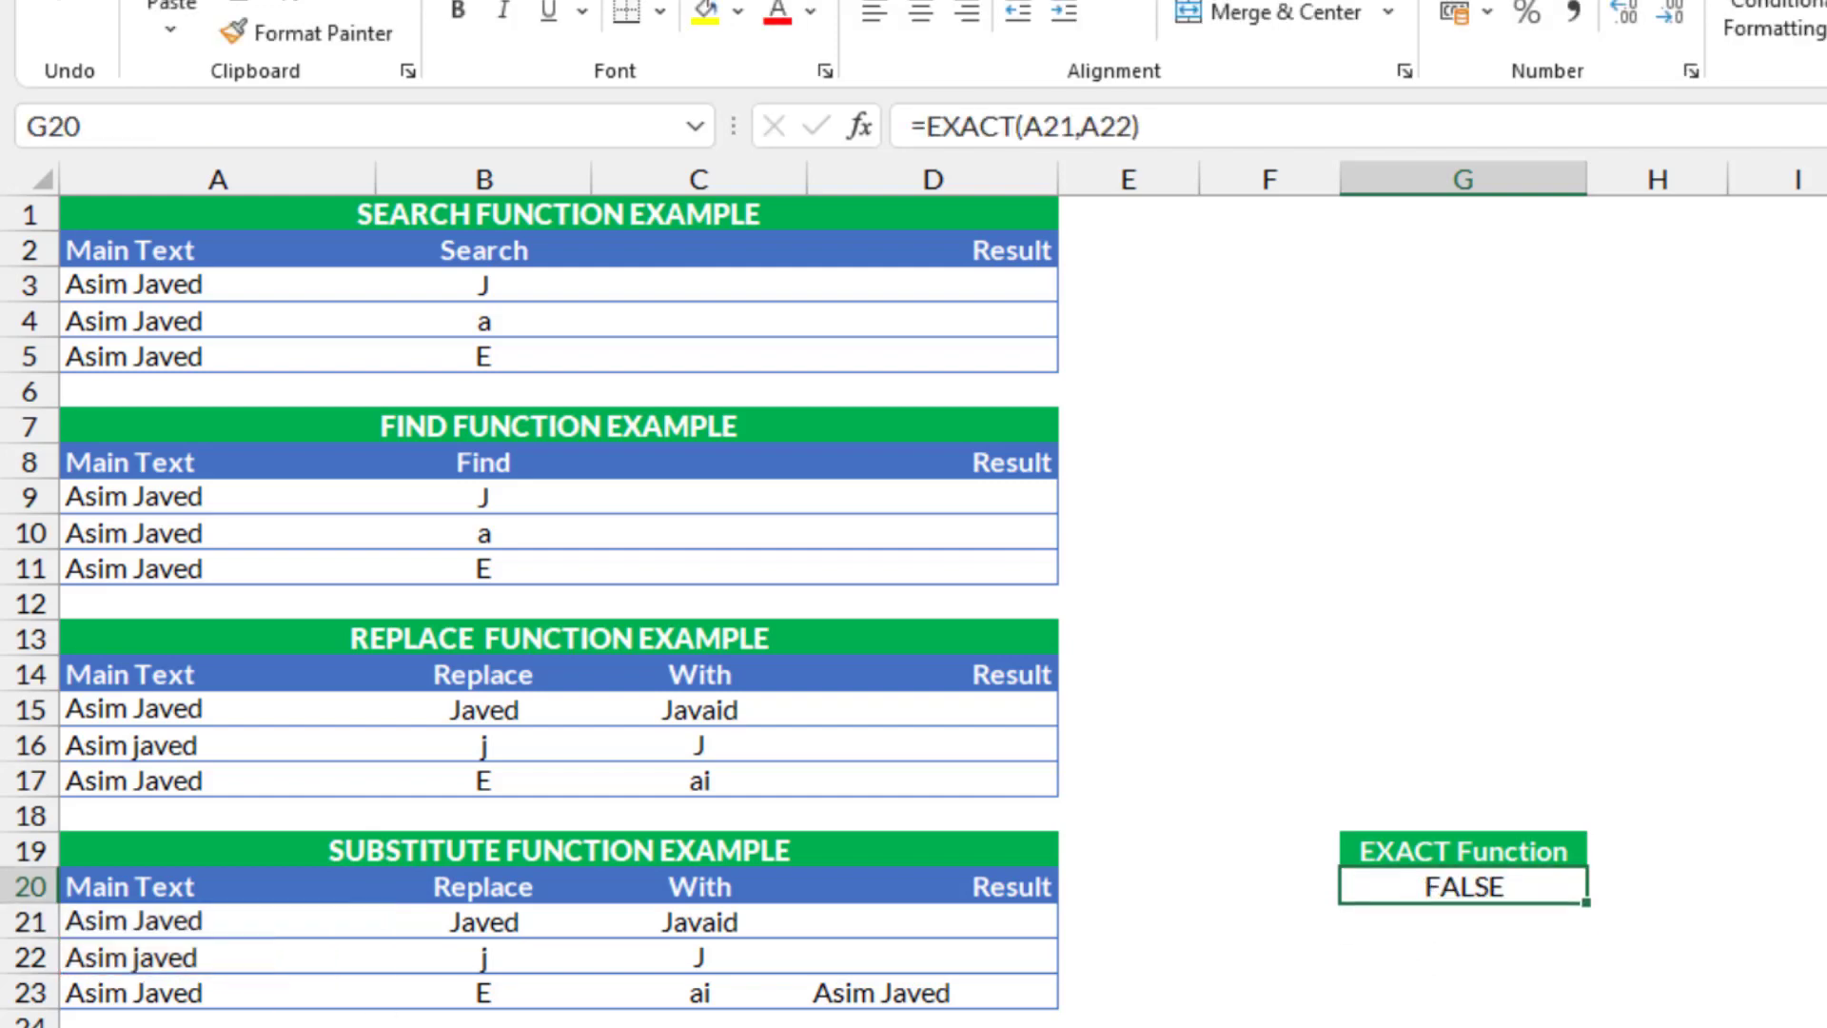
{"action": "left_click", "coordinate": [180, 963]}
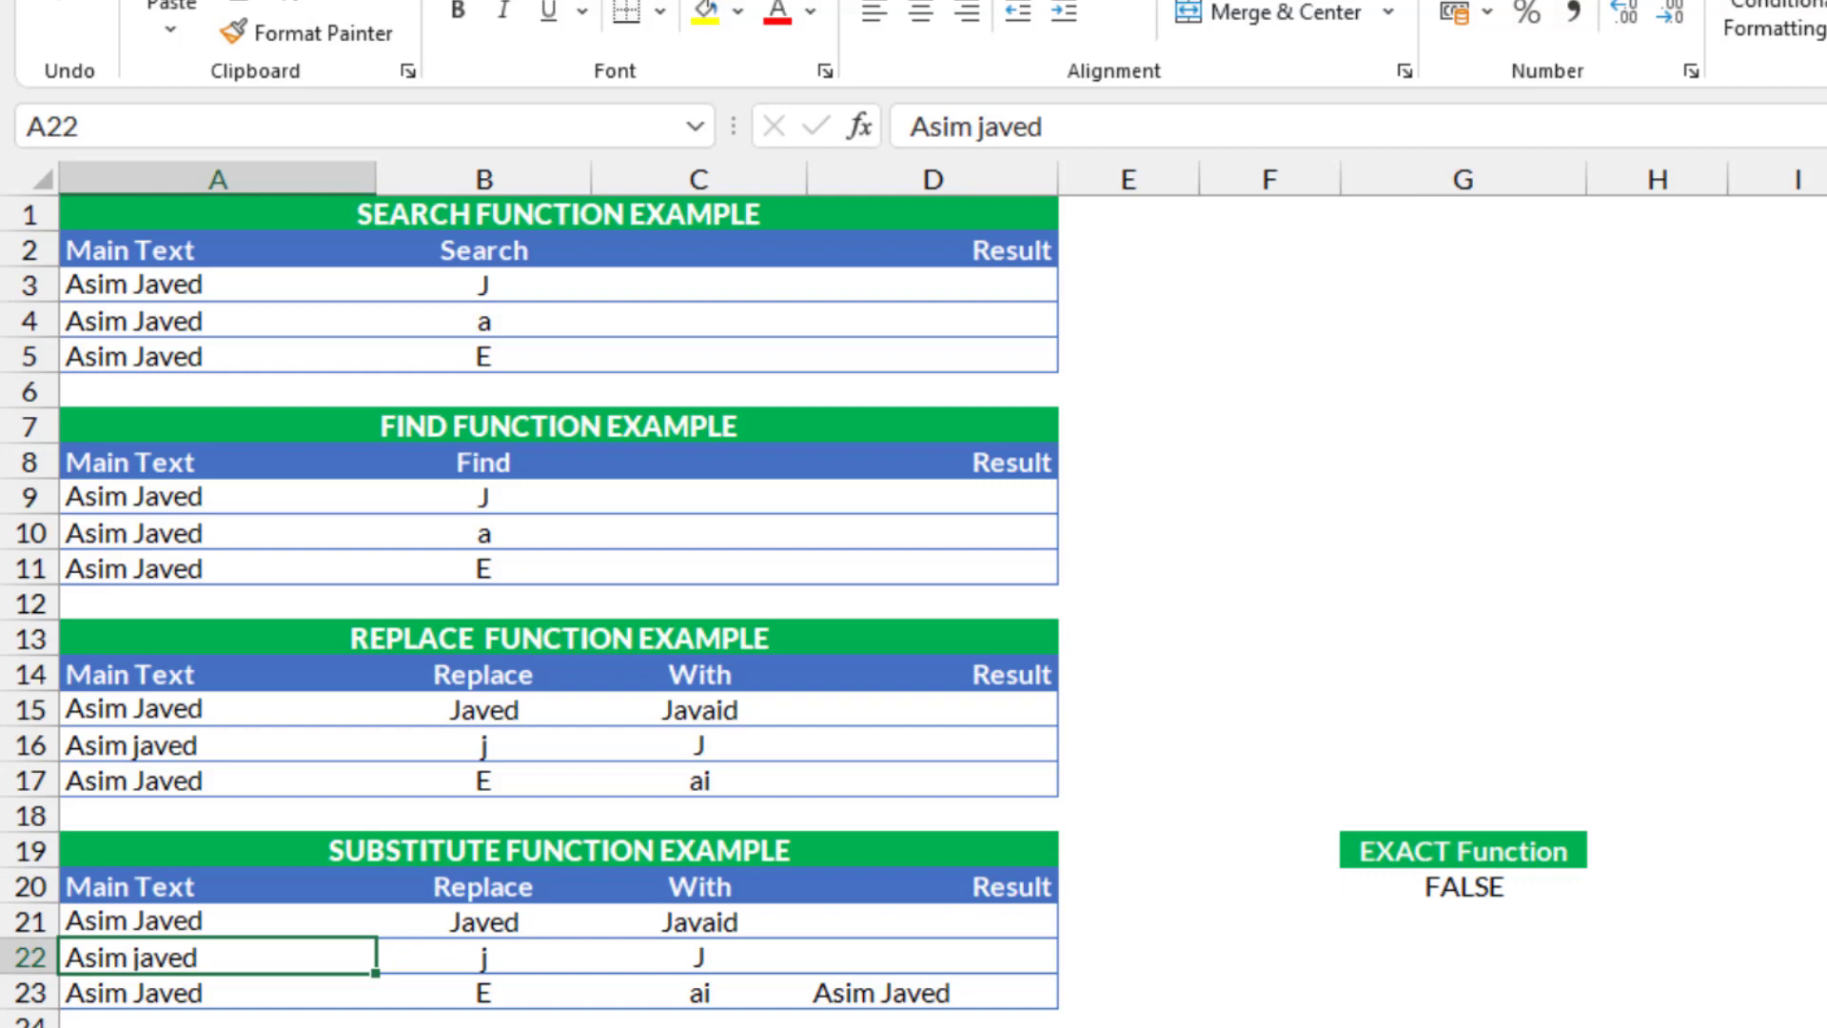
{"action": "left_click", "coordinate": [1453, 889]}
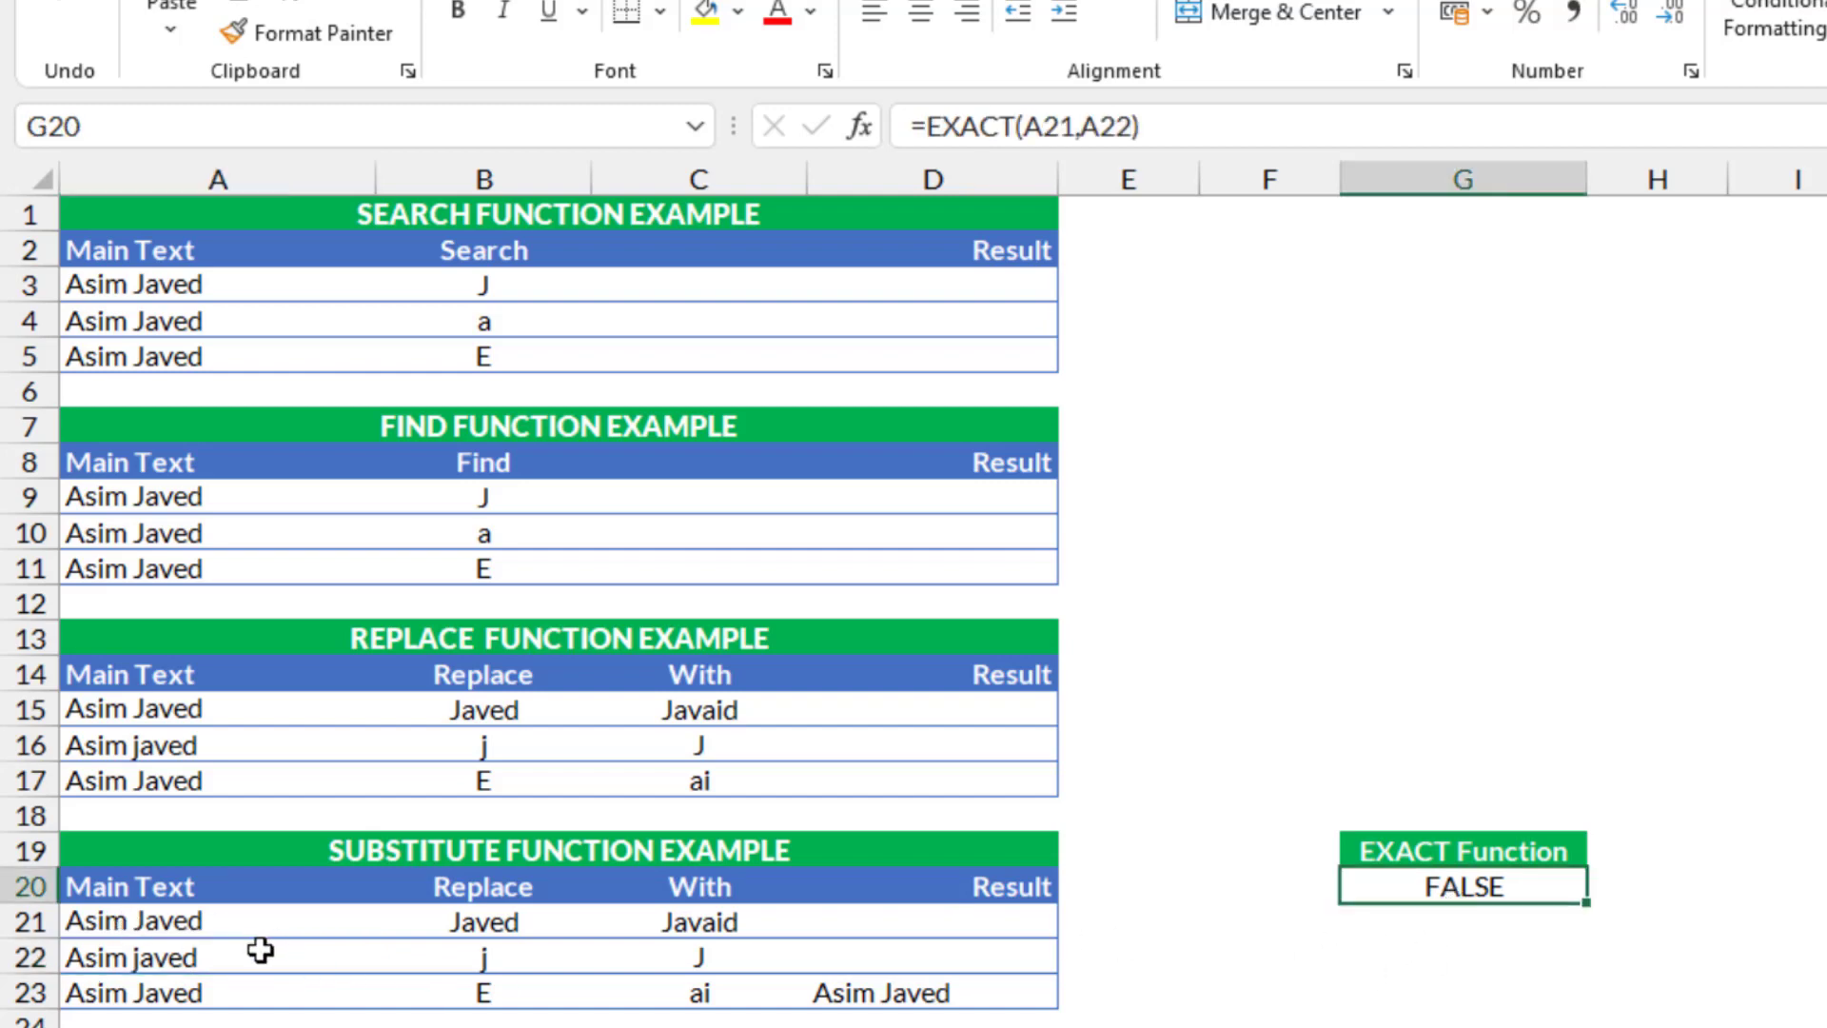
{"action": "left_click", "coordinate": [111, 934]}
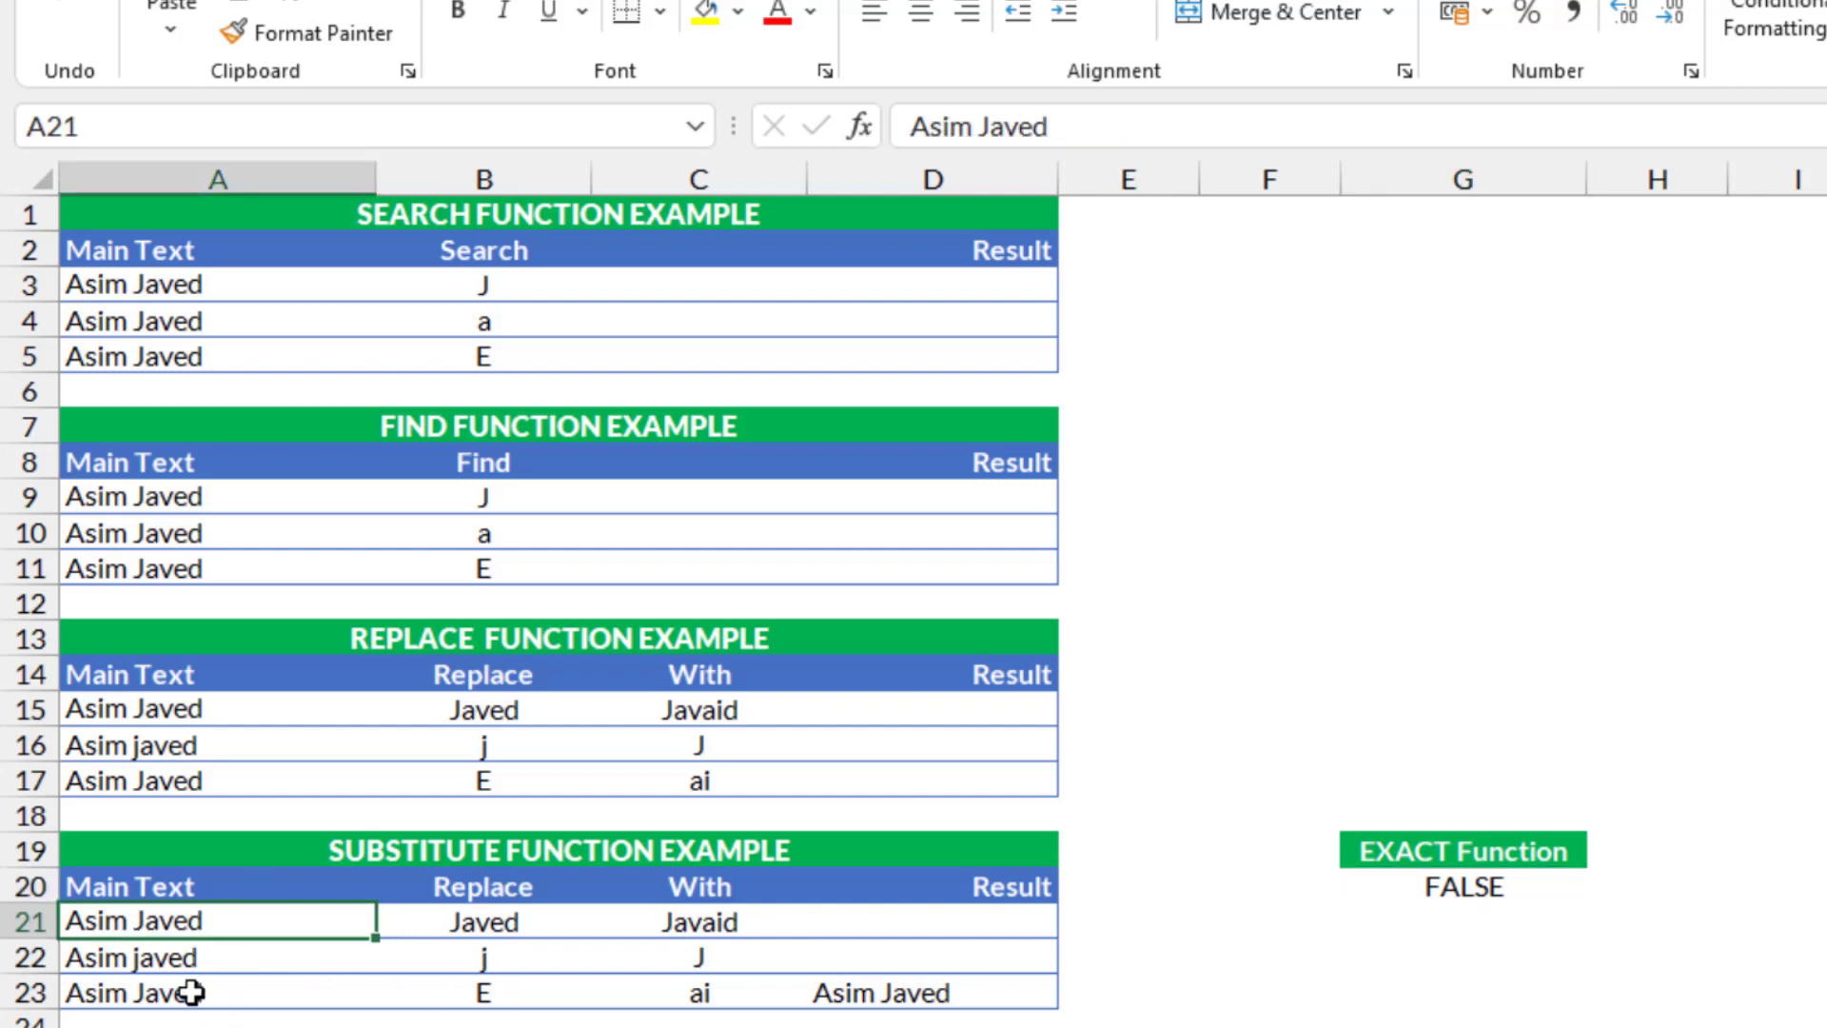
{"action": "left_click", "coordinate": [127, 959]}
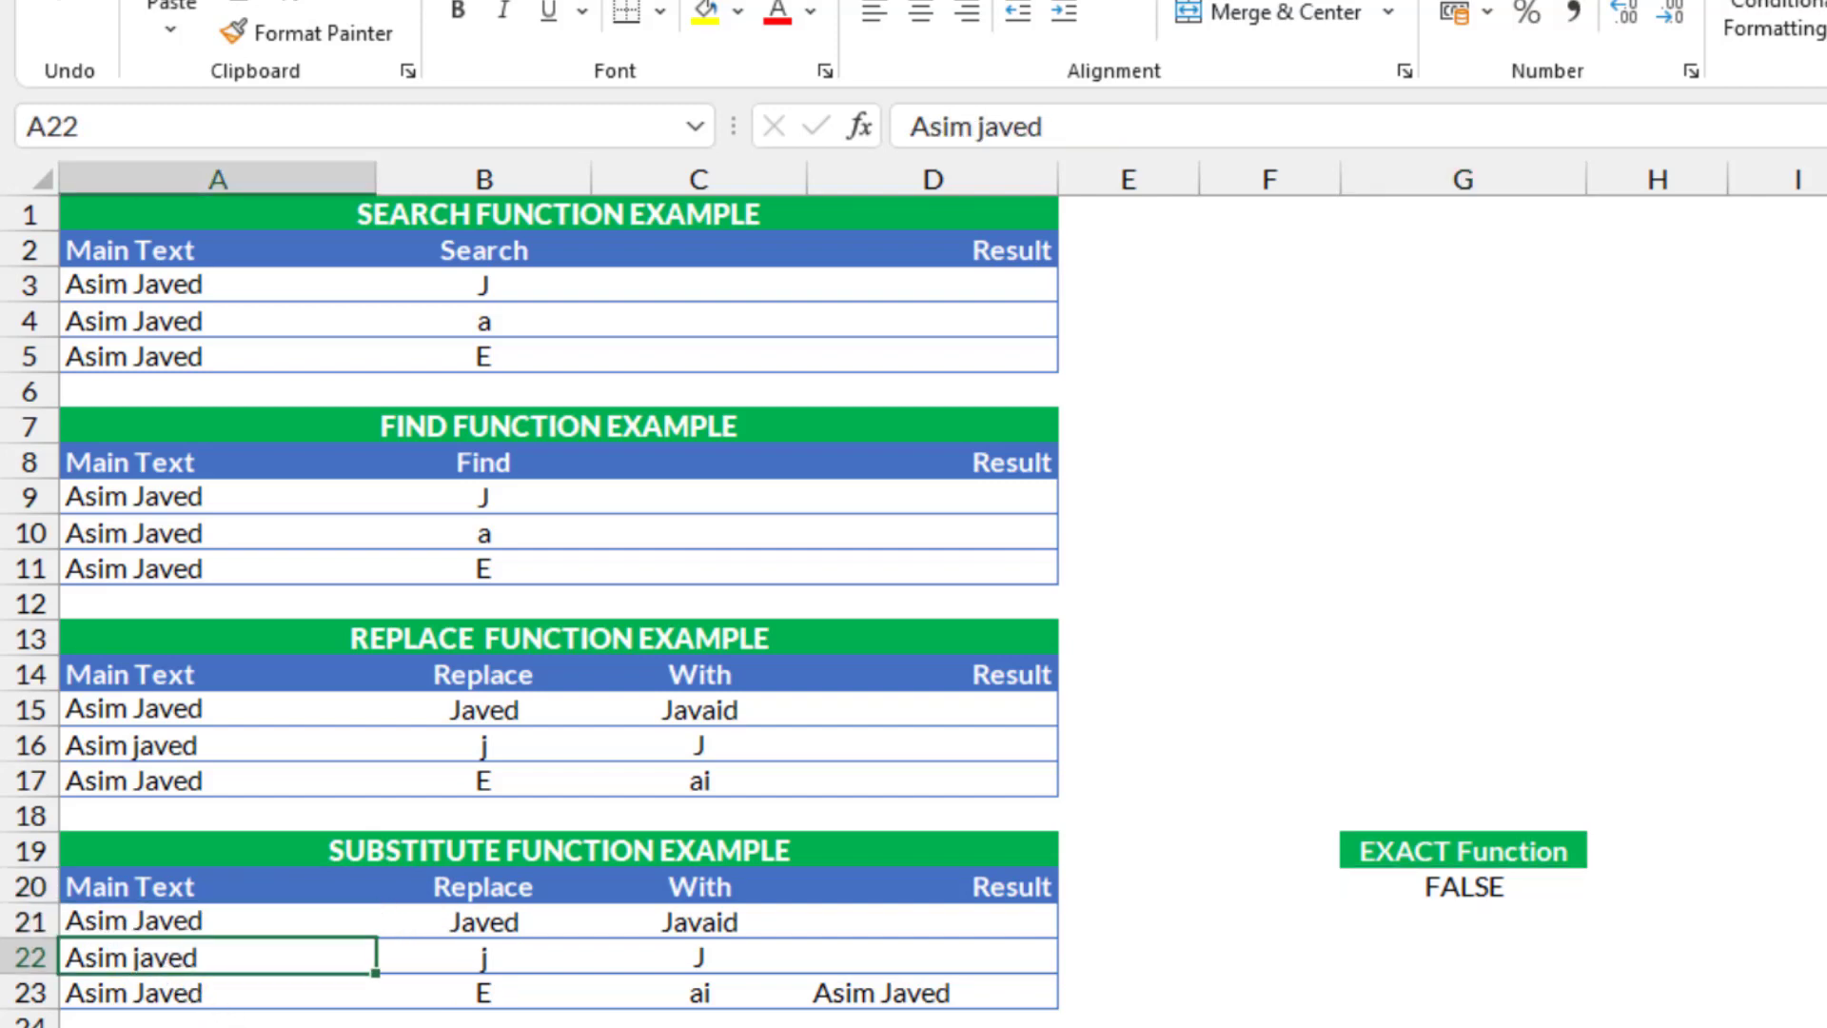
{"action": "left_click", "coordinate": [1476, 889]}
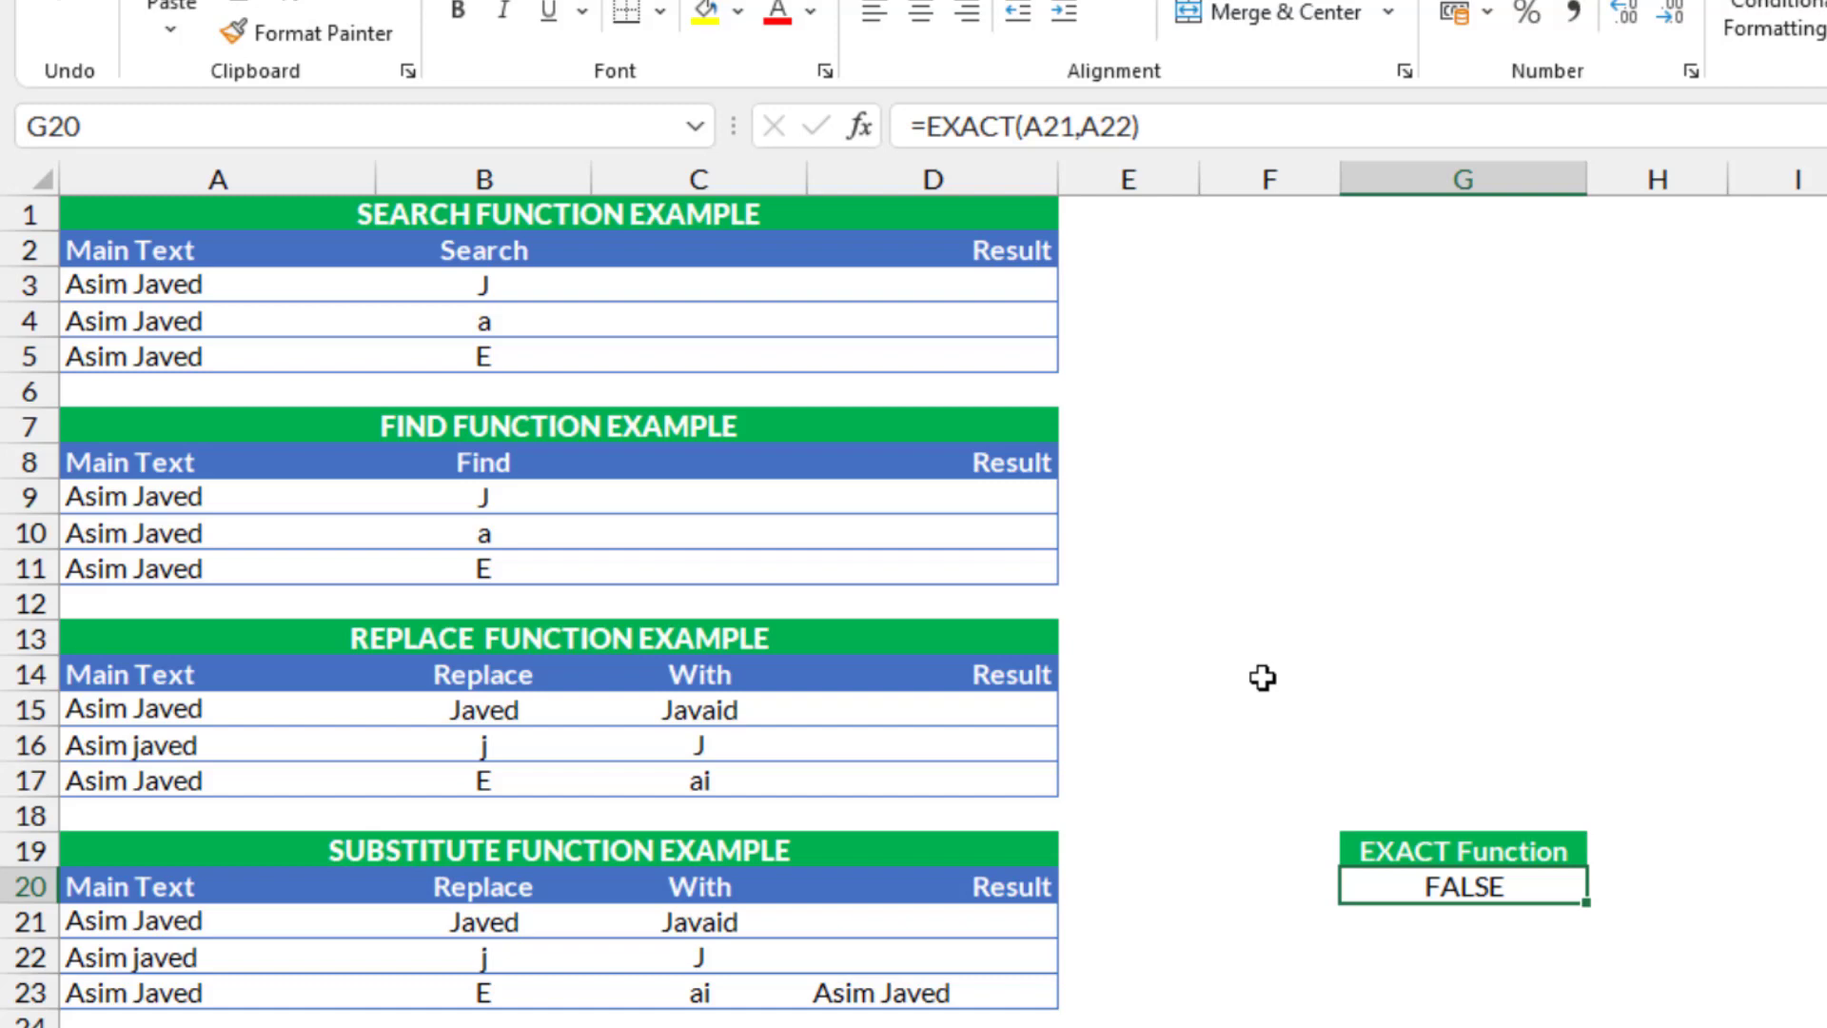
{"action": "left_click", "coordinate": [142, 498]}
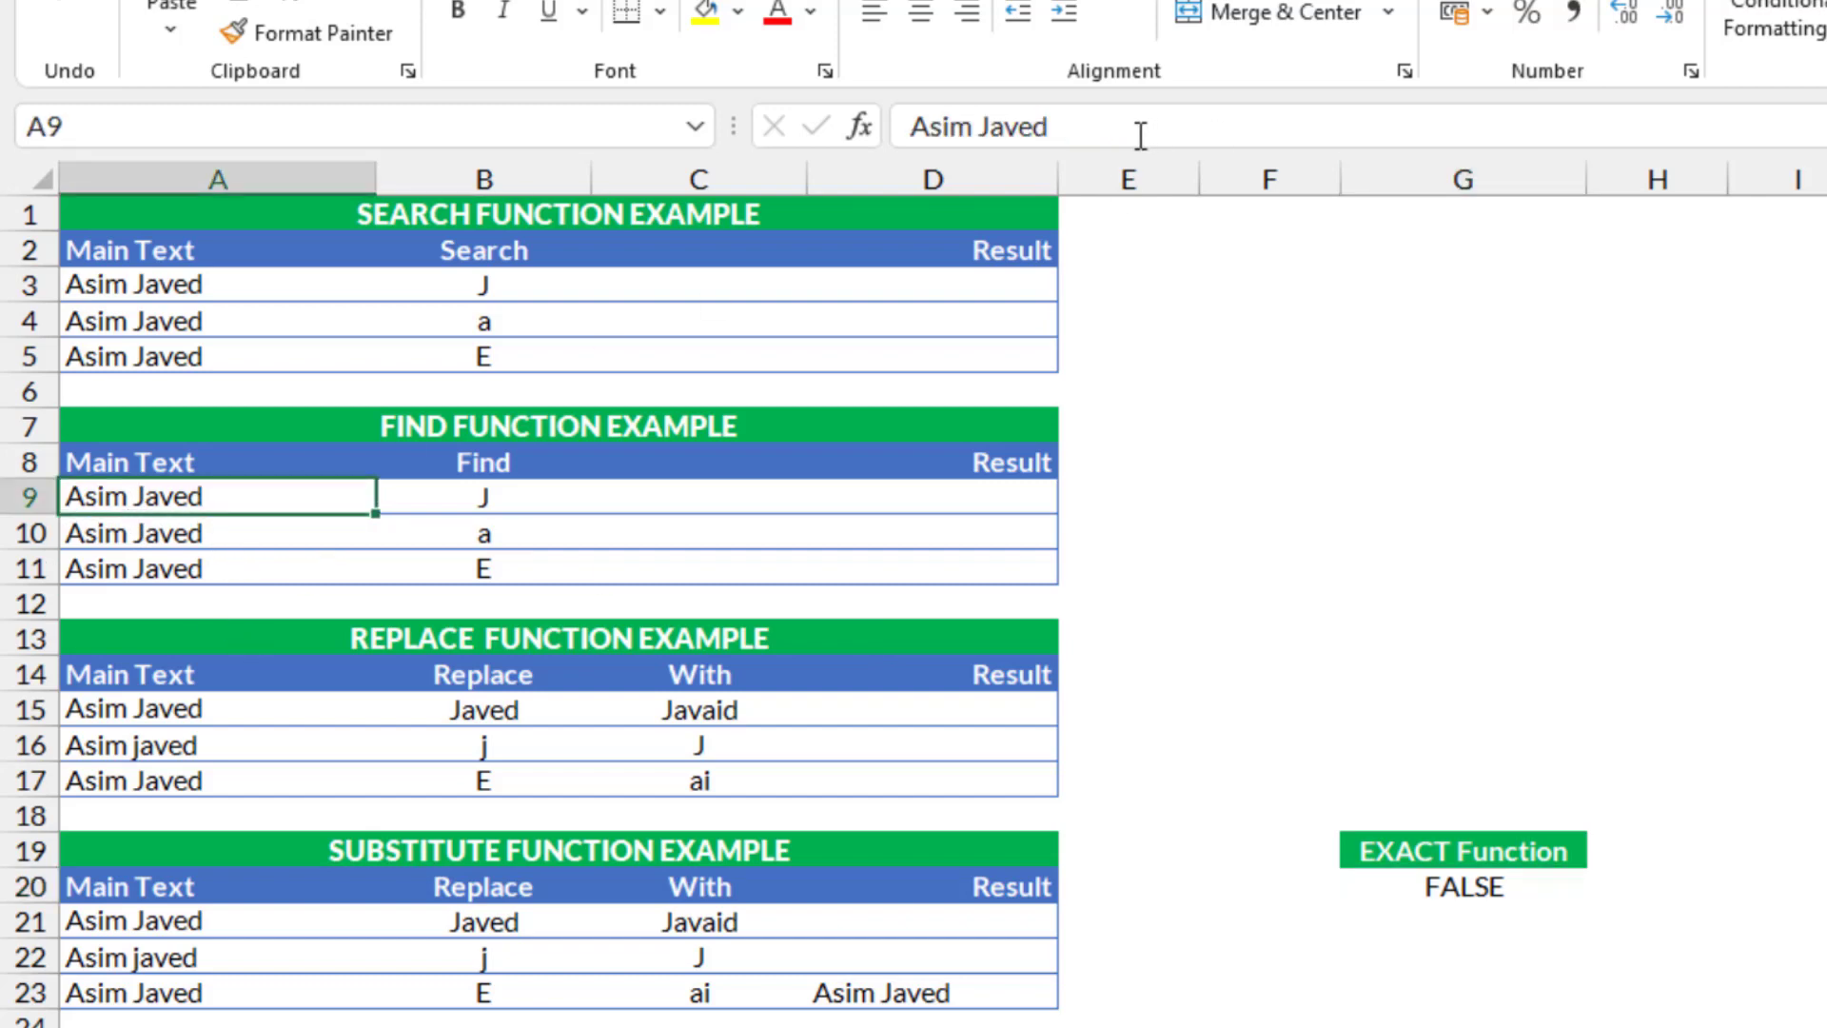
Change the EXACT formula in G20 to compare A9 with A10, making it =EXACT(A9,A10).
{"action": "left_click", "coordinate": [1483, 885]}
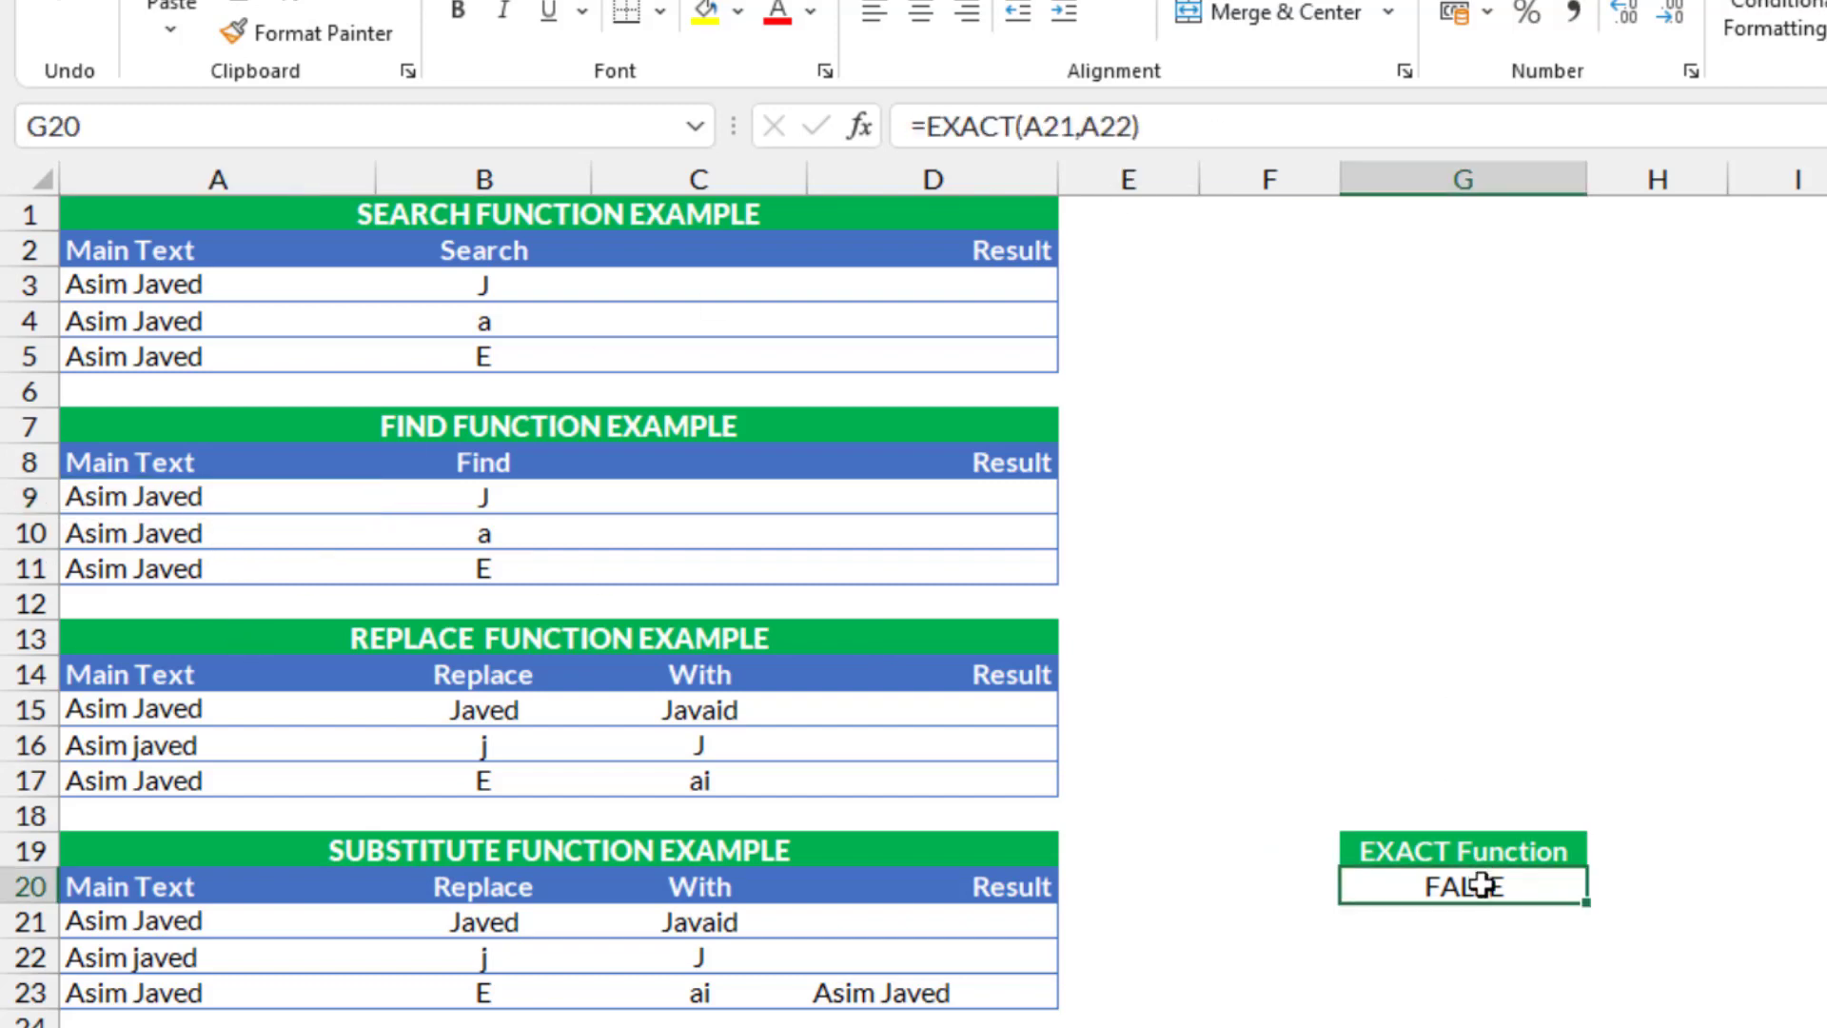
{"action": "left_click", "coordinate": [1209, 127]}
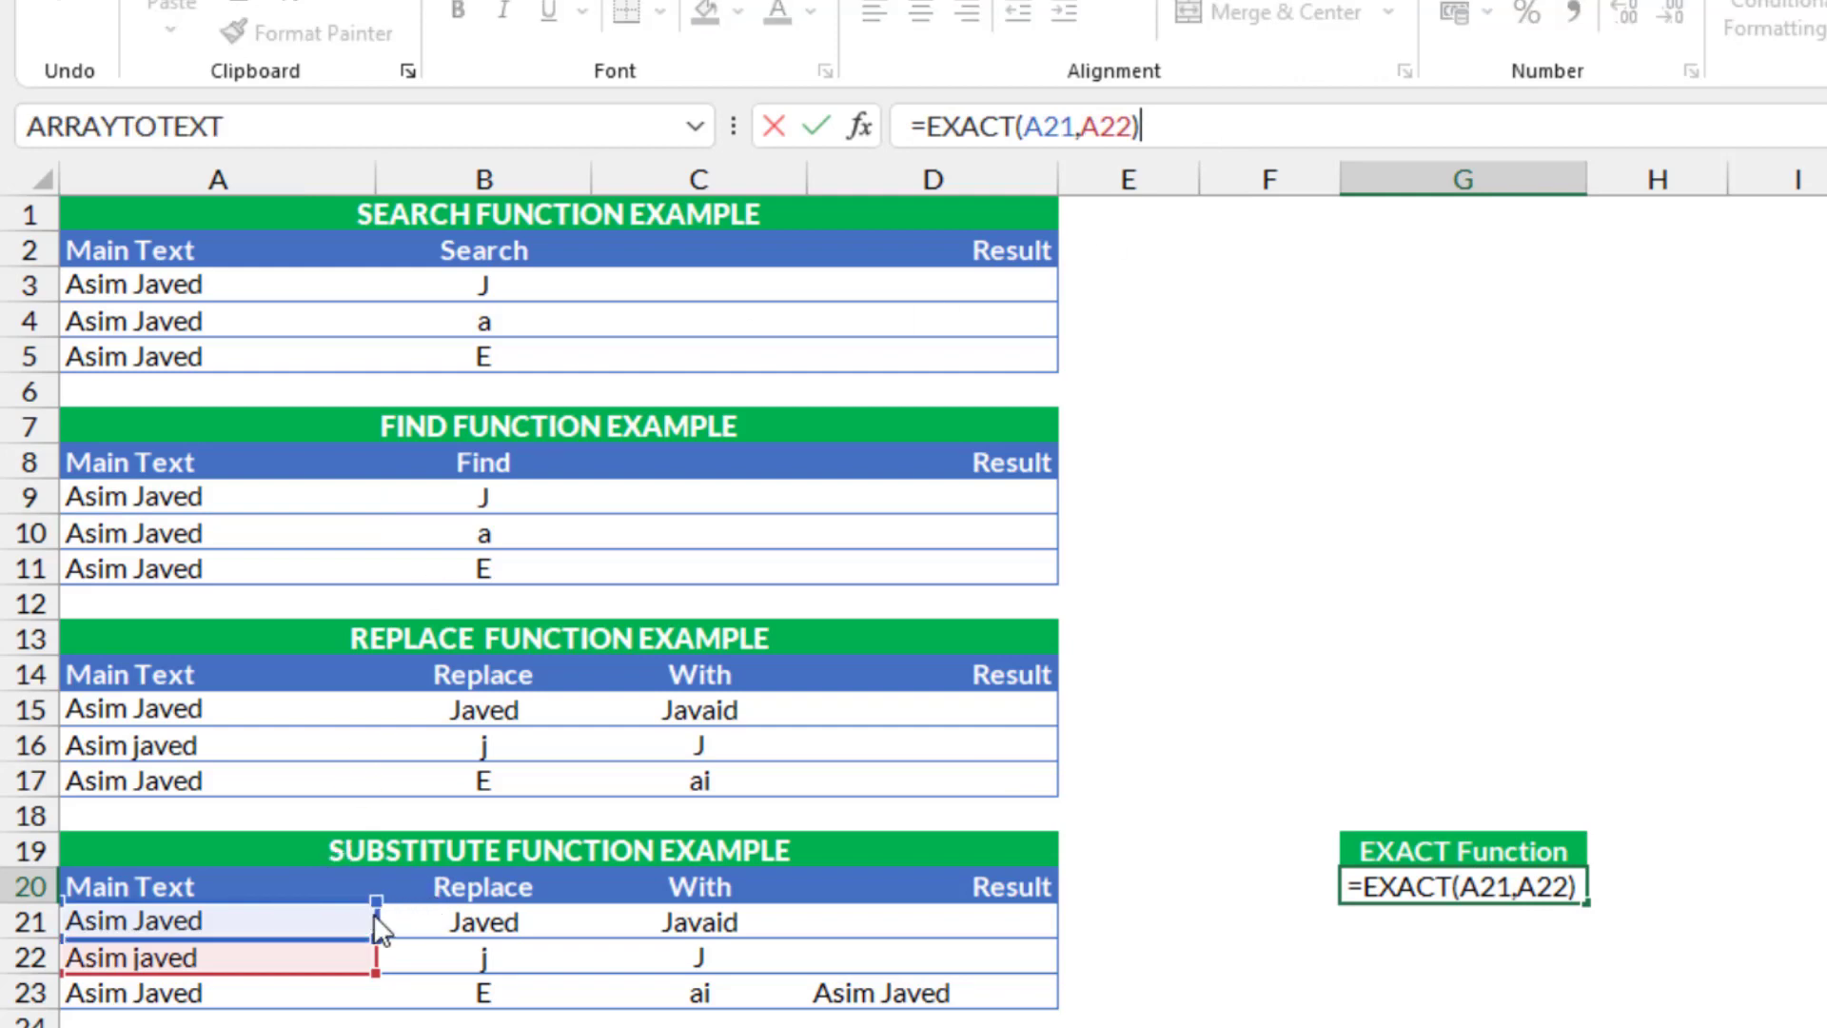
{"action": "left_click_drag", "start_coordinate": [373, 913], "coordinate": [260, 478]}
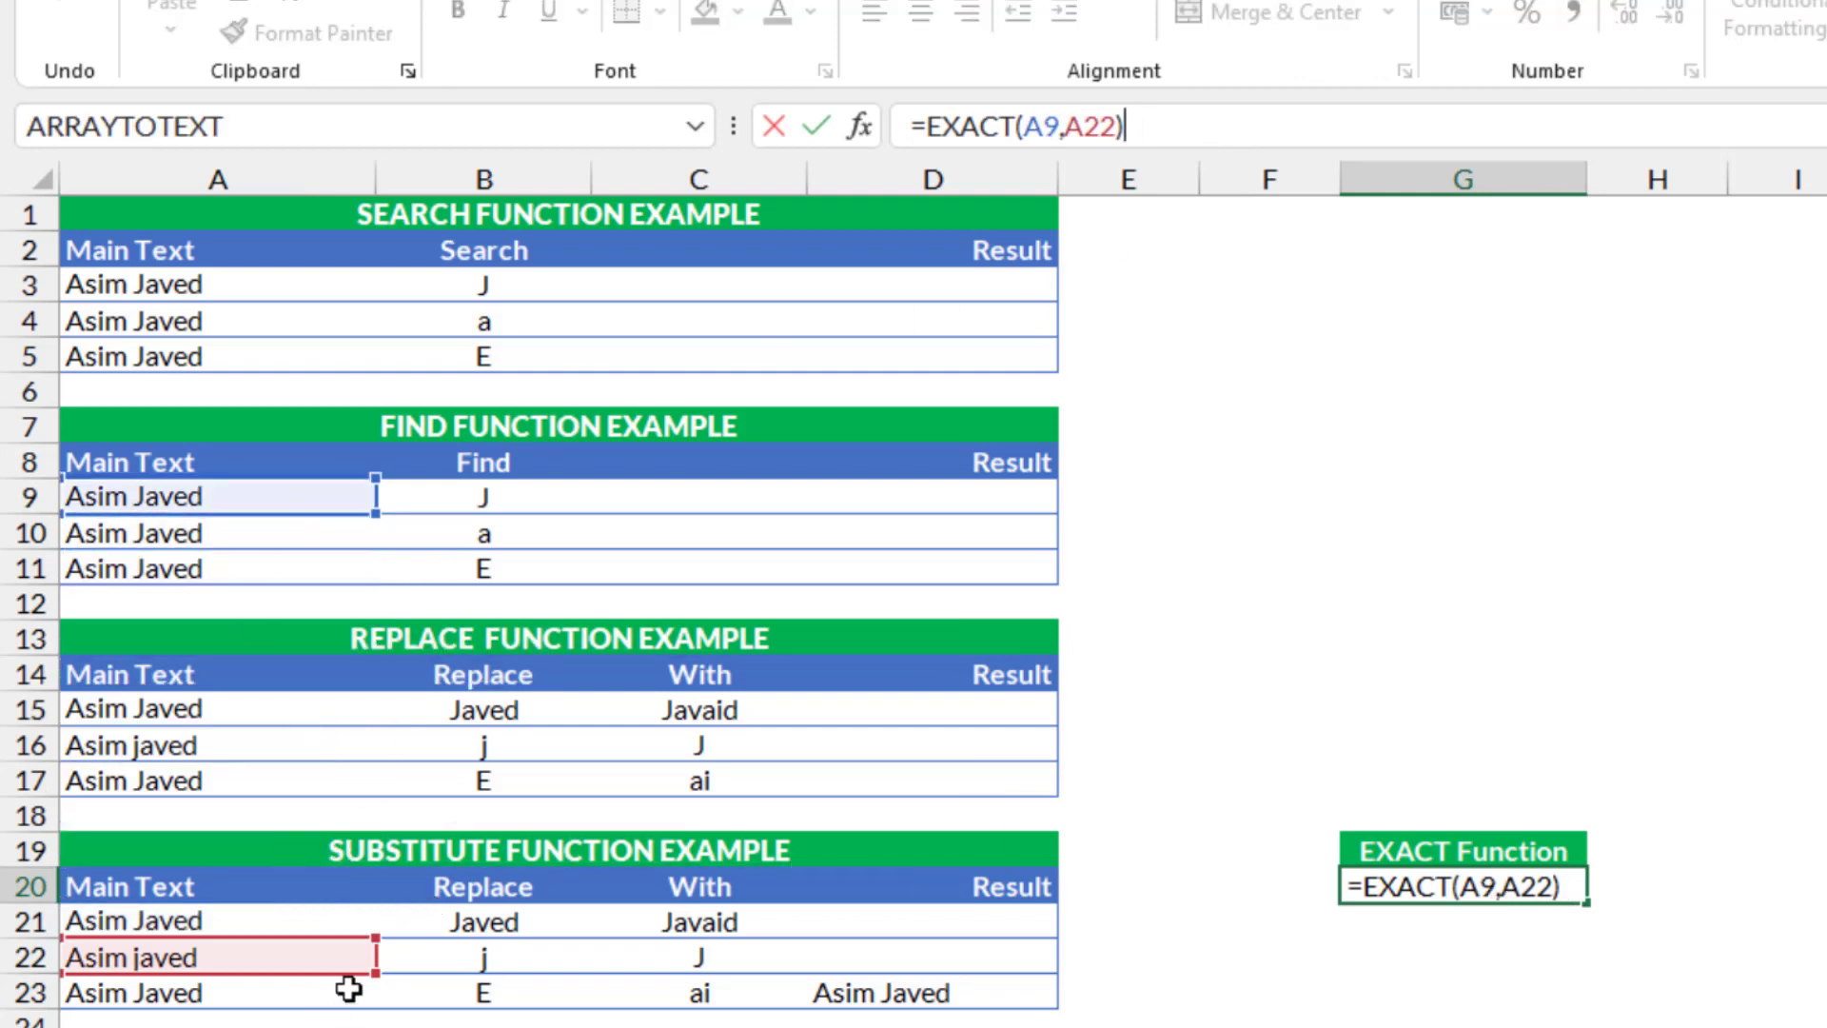
{"action": "left_click_drag", "start_coordinate": [378, 961], "coordinate": [281, 552]}
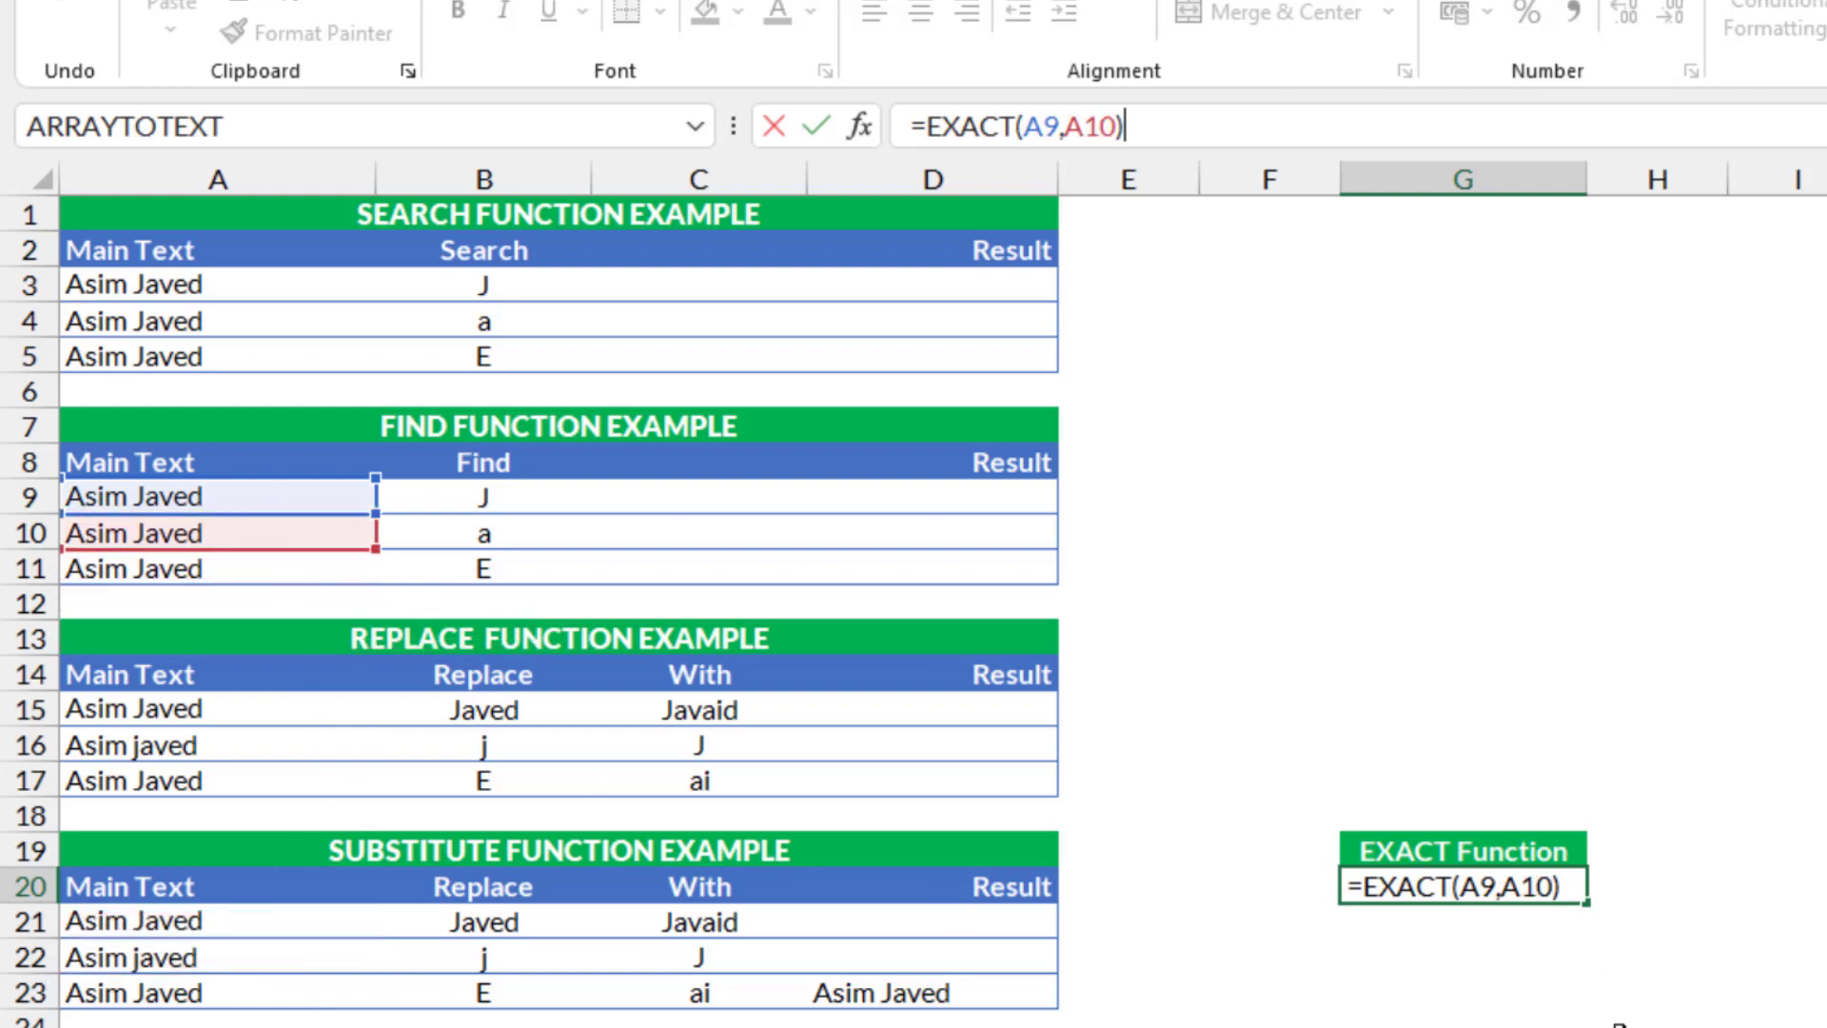
{"action": "key", "text": "Return"}
{"action": "left_click", "coordinate": [1489, 890]}
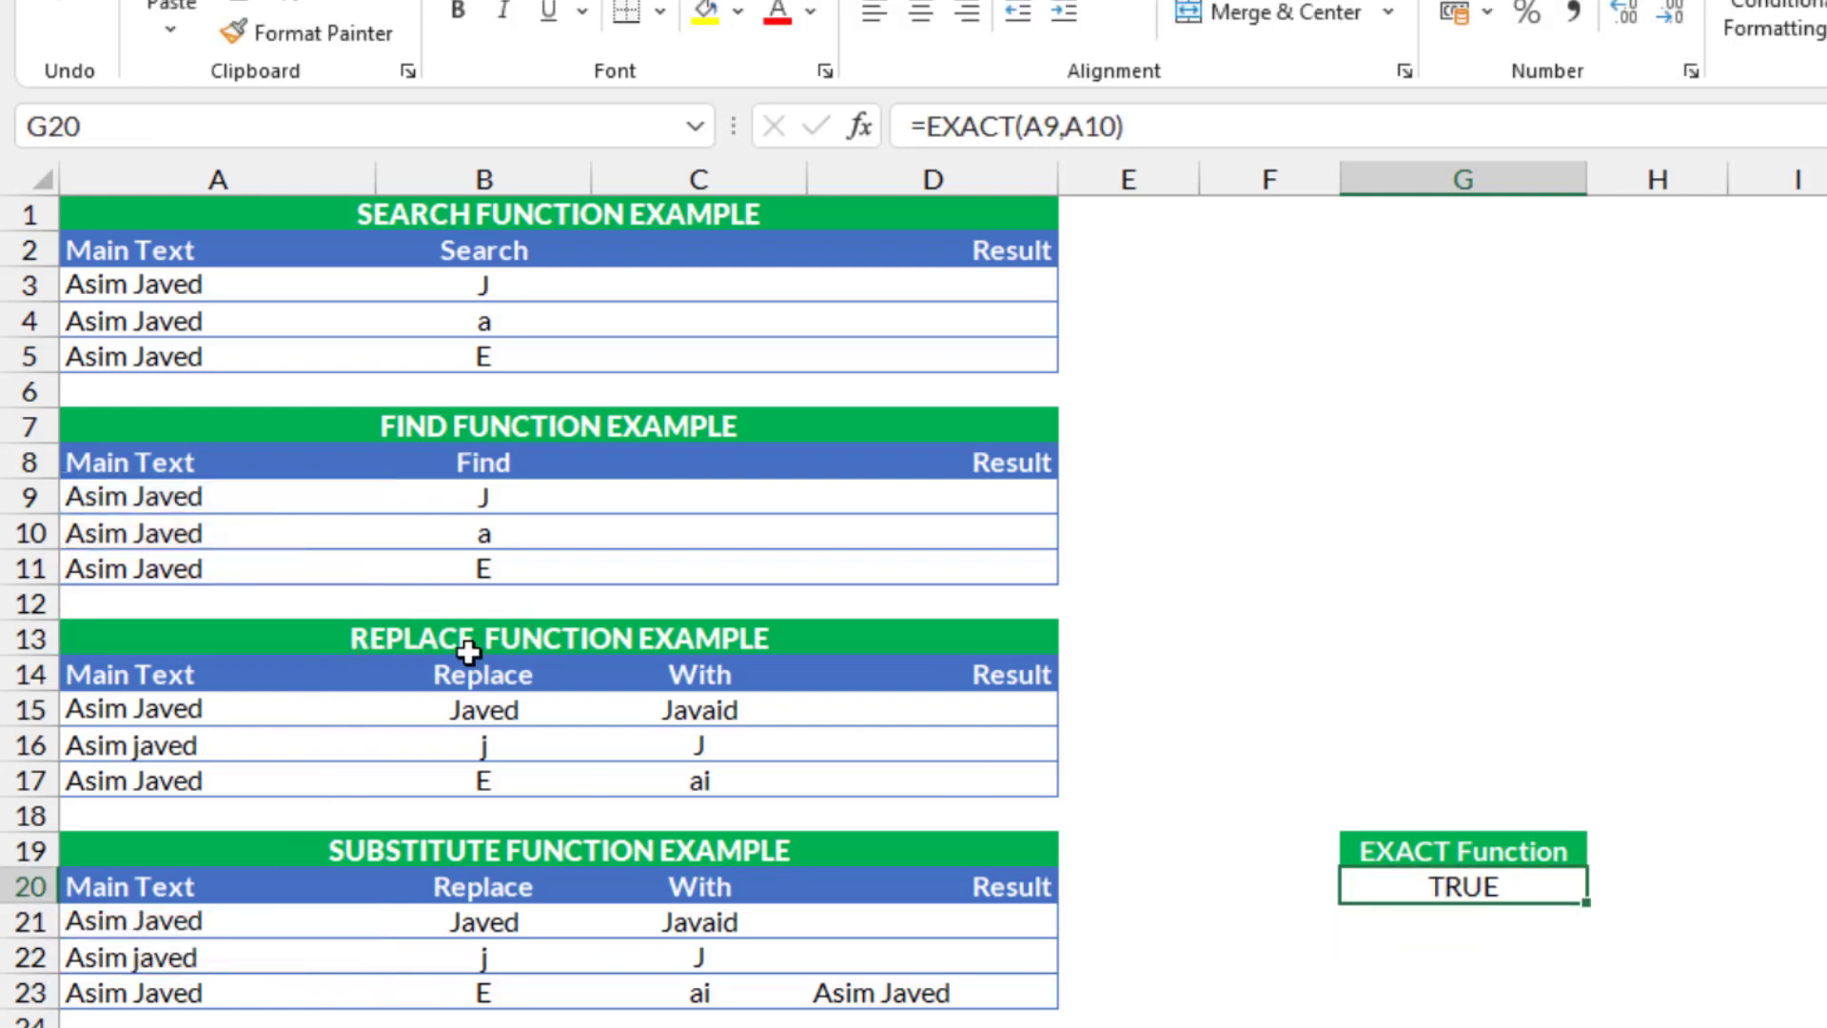
Add a trailing space to the main text in A10 and check its effect on the EXACT comparison in G20.
{"action": "left_click", "coordinate": [171, 528]}
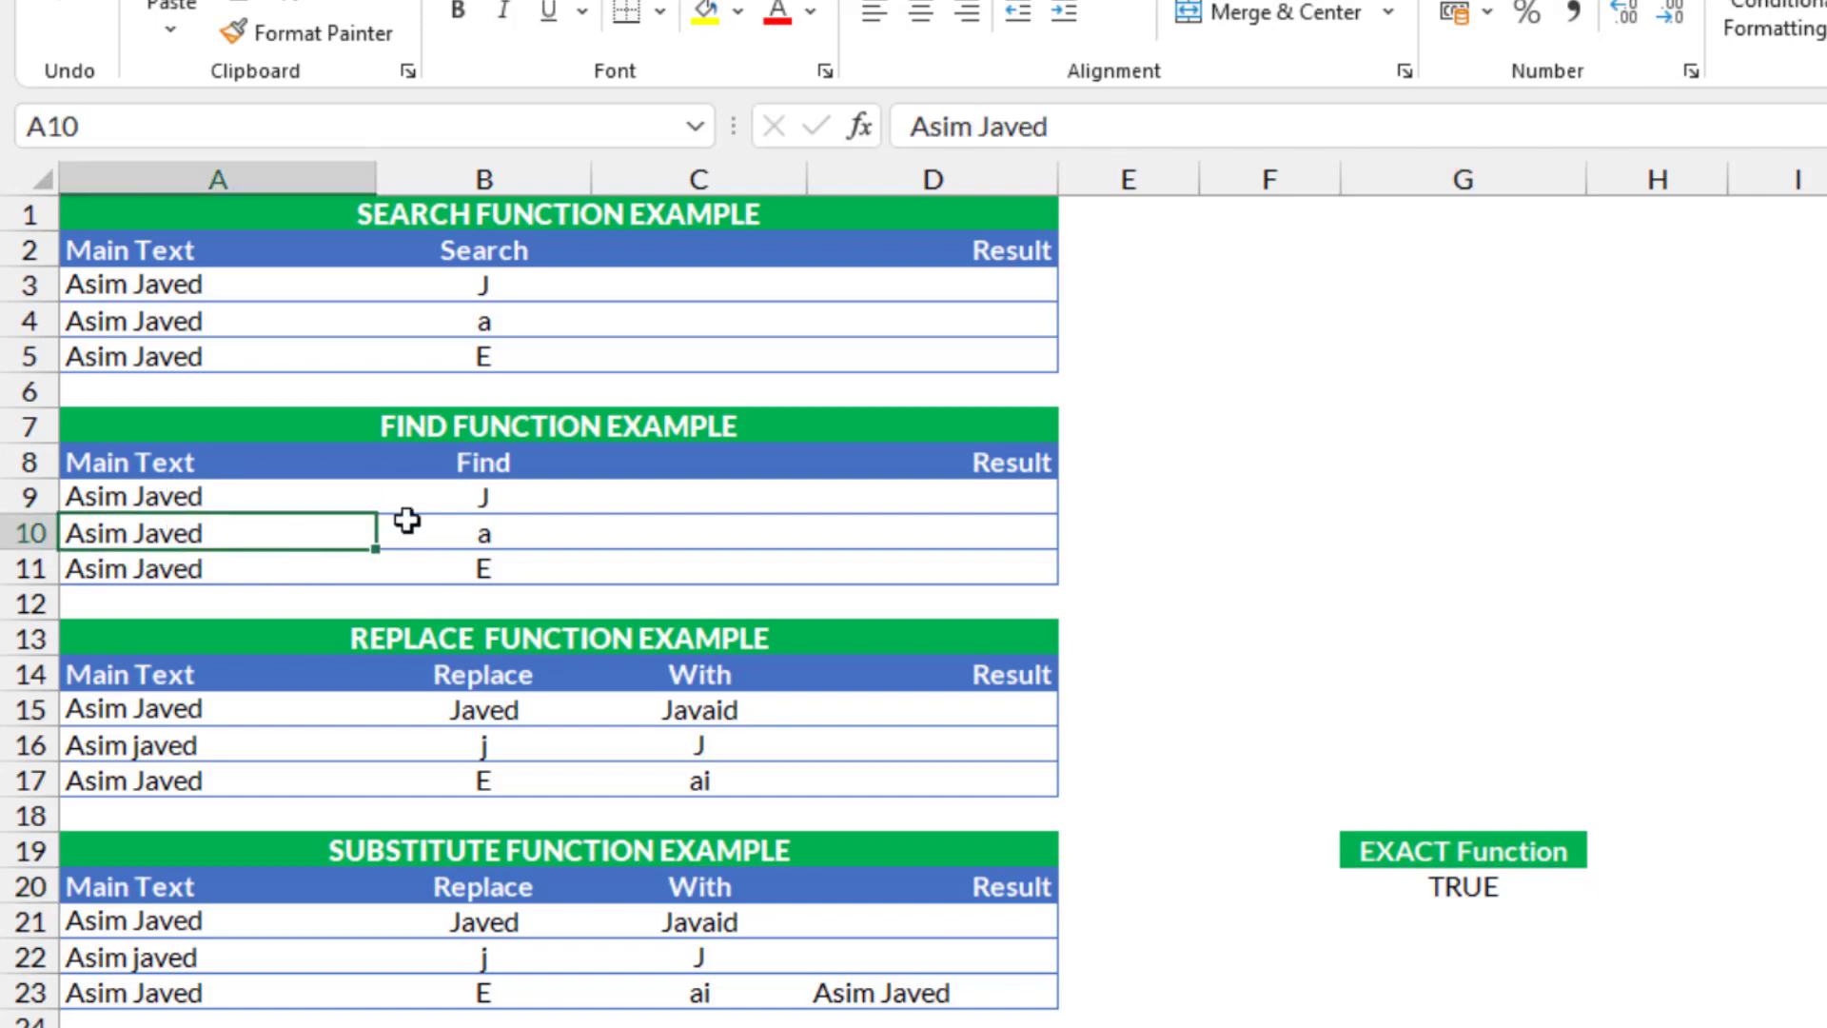
{"action": "left_click", "coordinate": [1105, 127]}
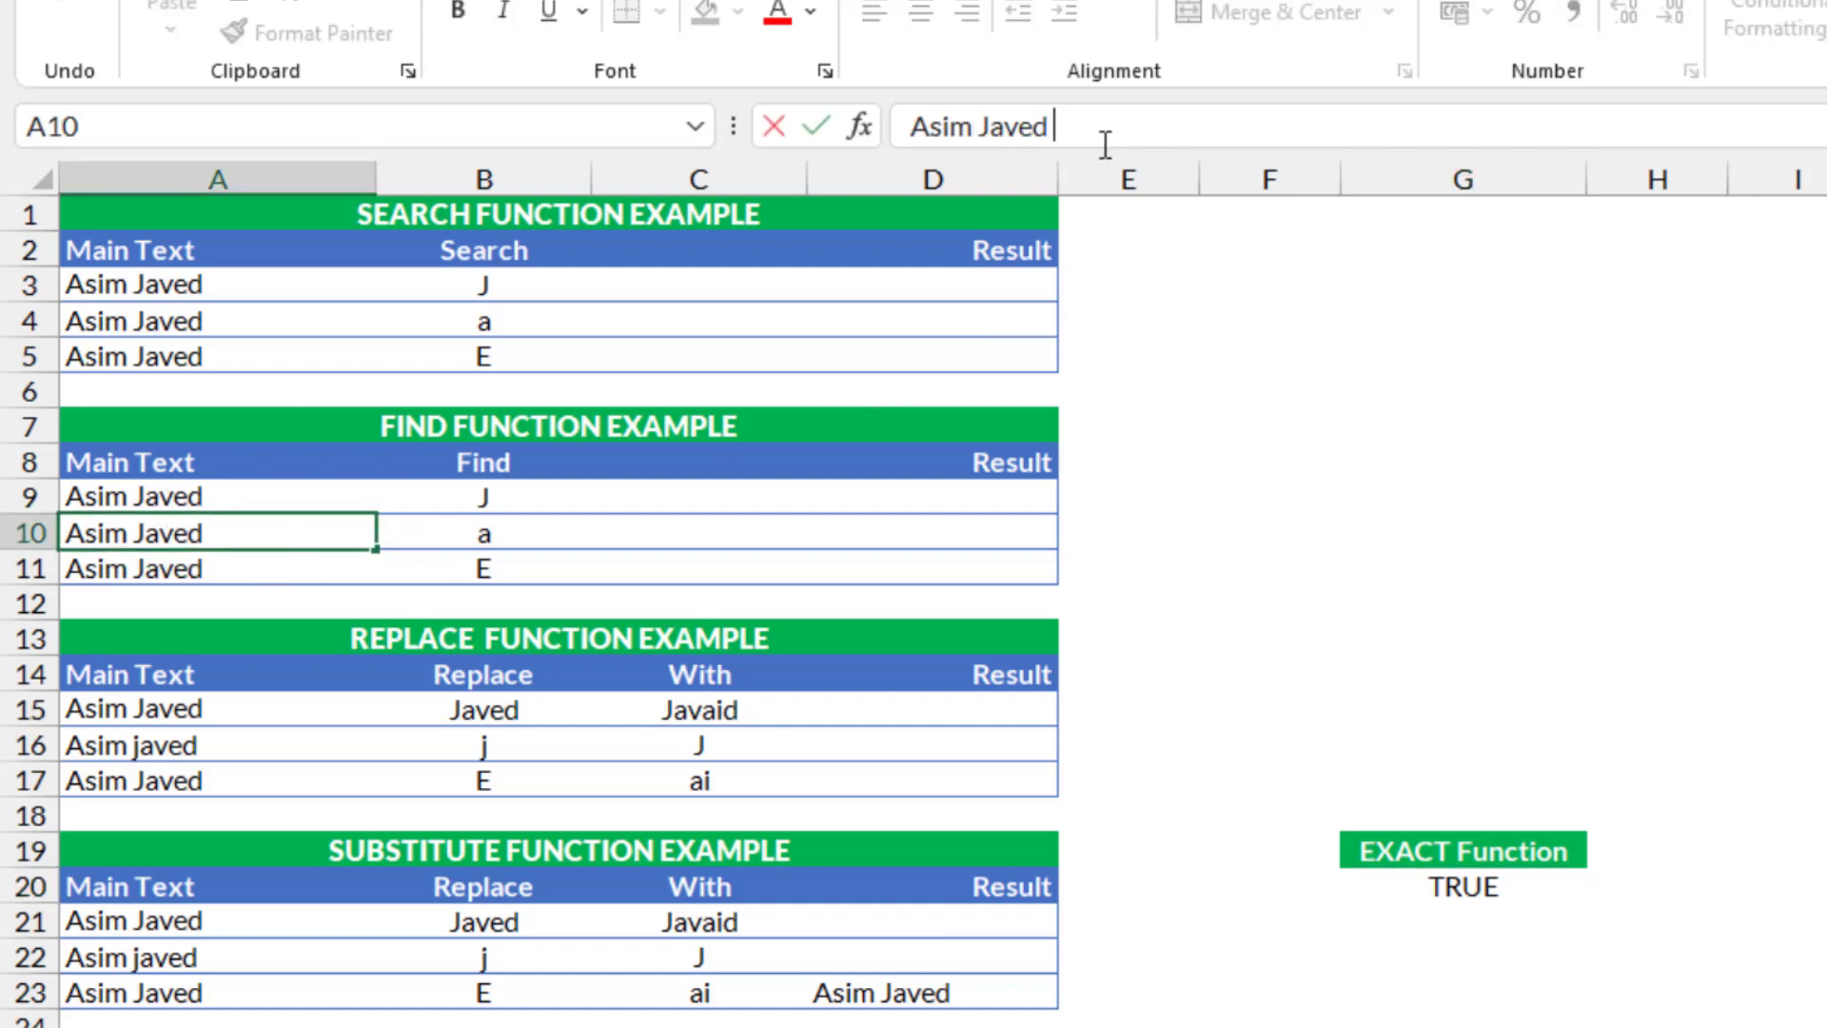
{"action": "key", "text": "Return"}
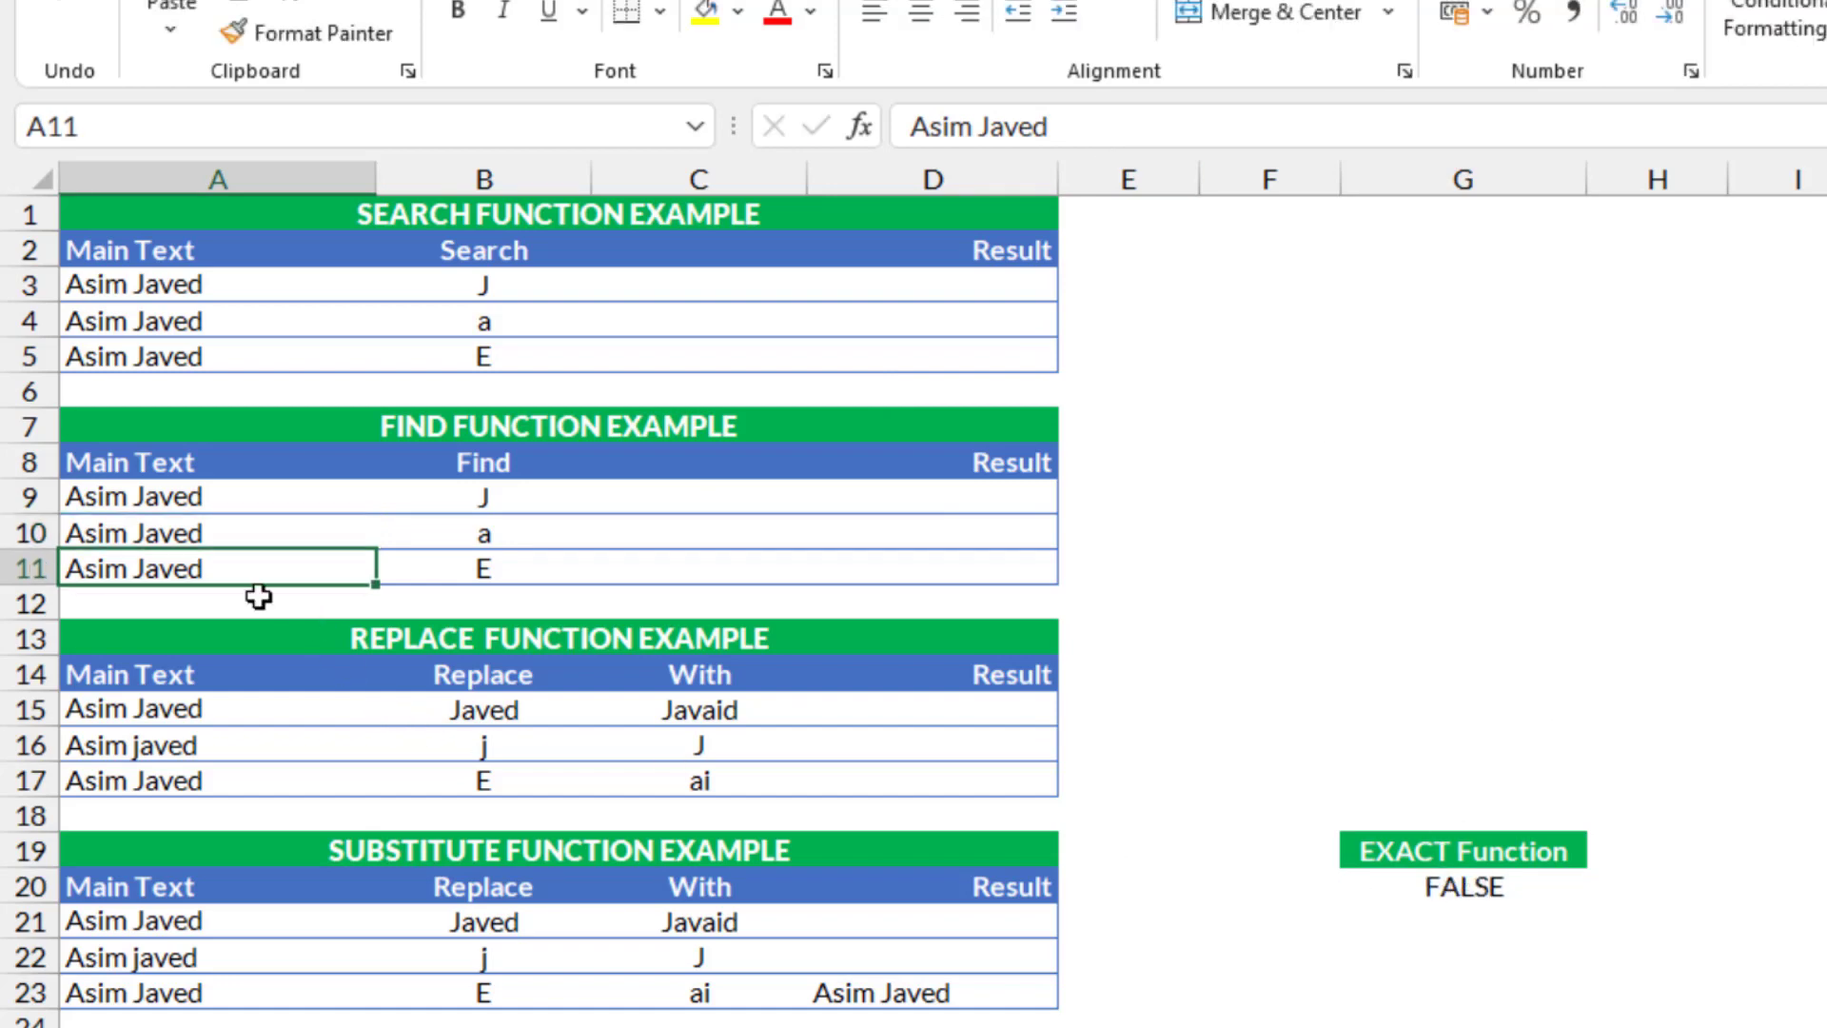
{"action": "left_click_drag", "start_coordinate": [152, 504], "coordinate": [155, 531]}
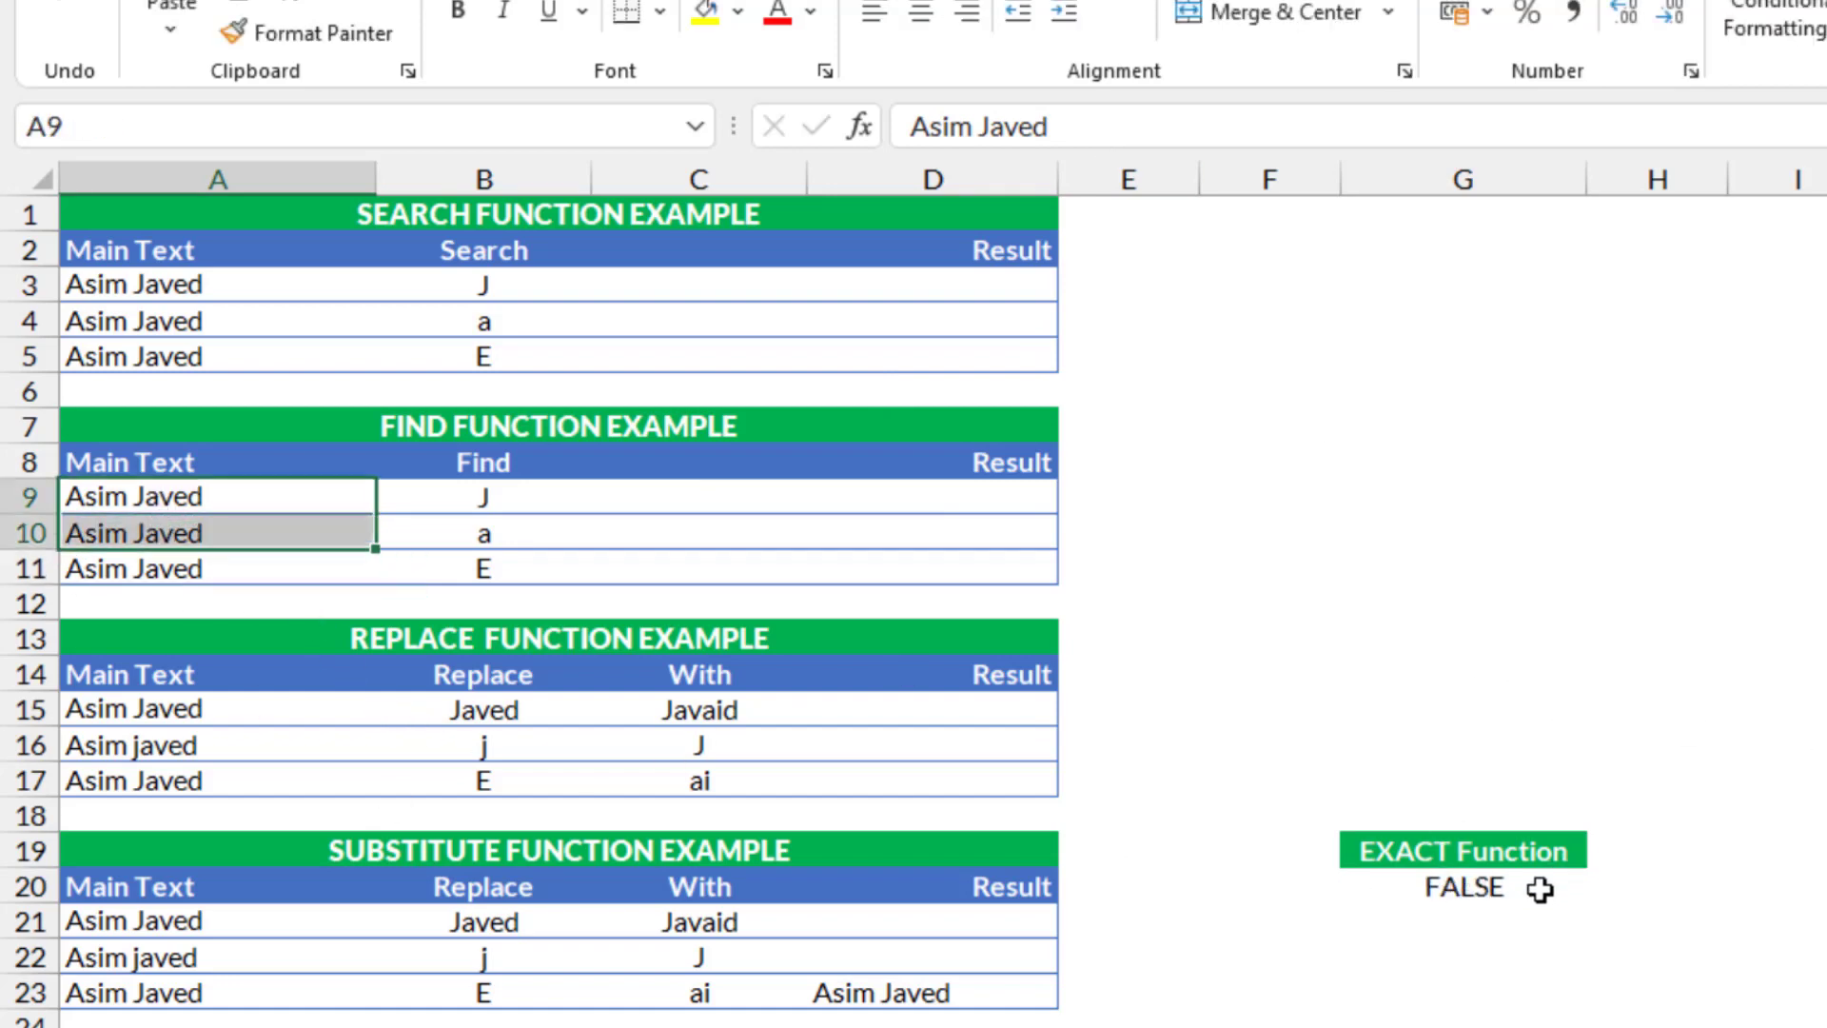
{"action": "left_click", "coordinate": [1511, 900]}
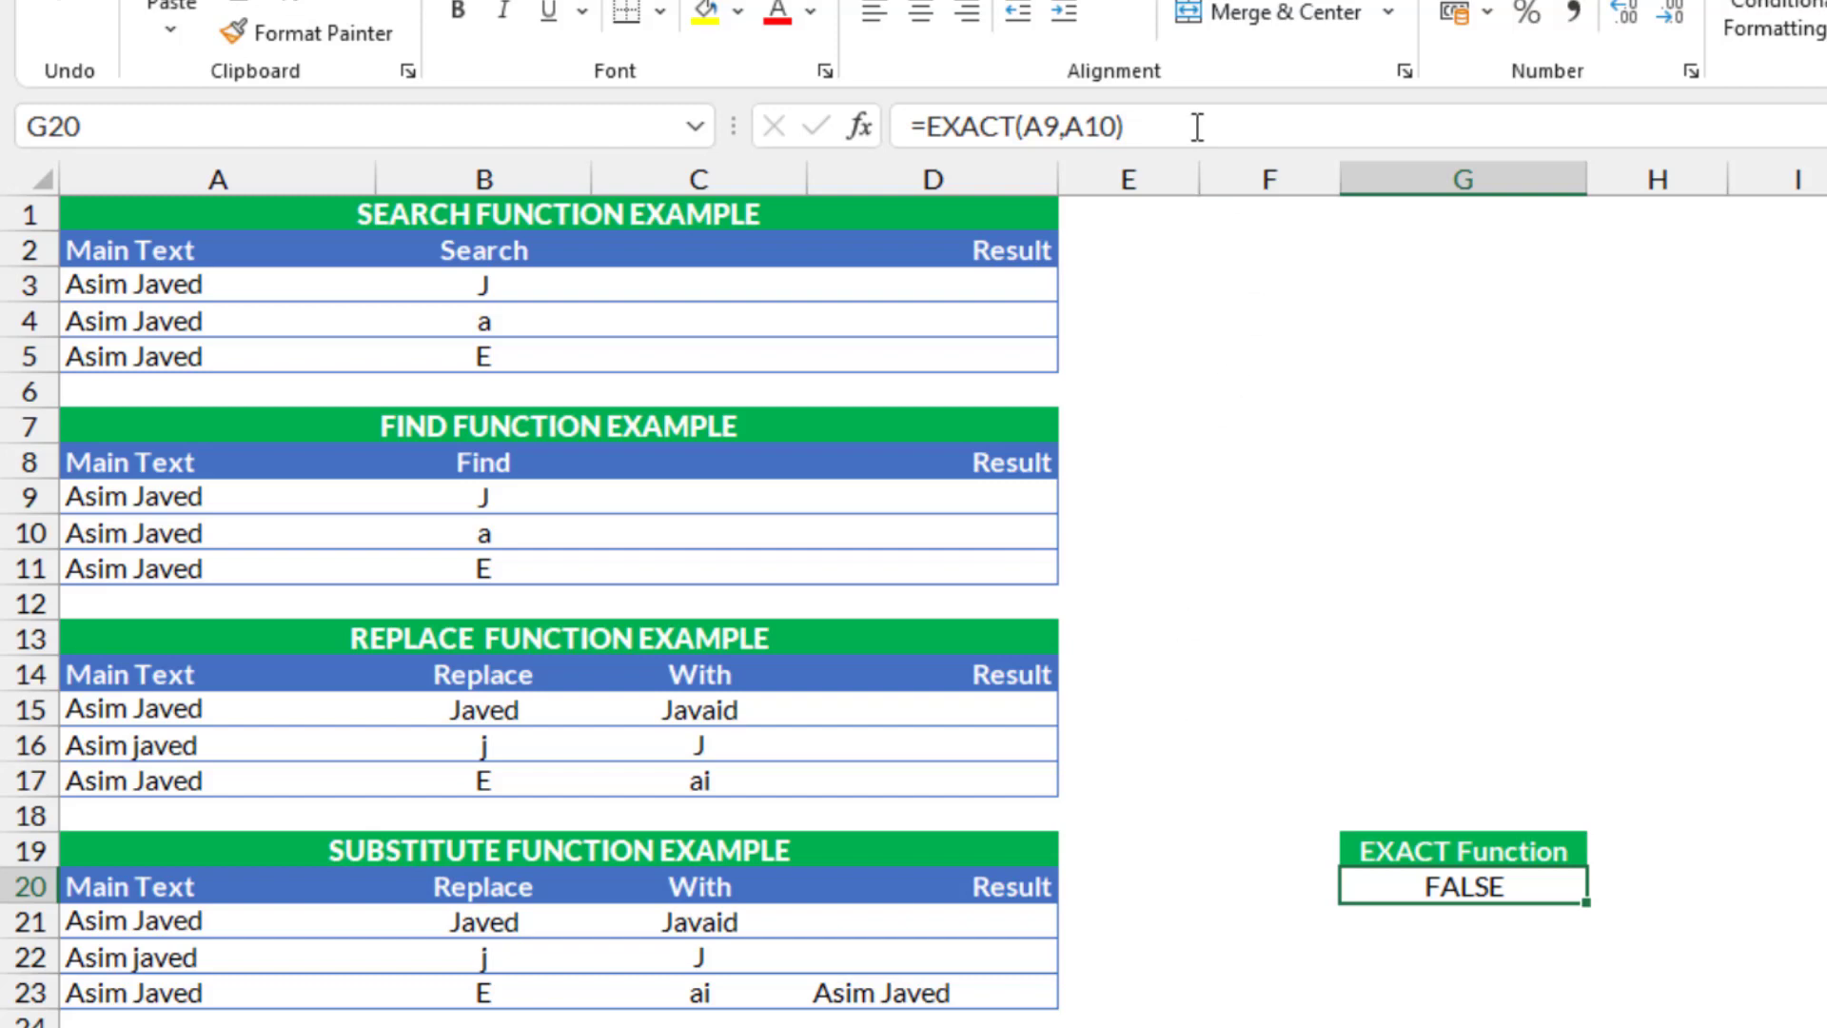